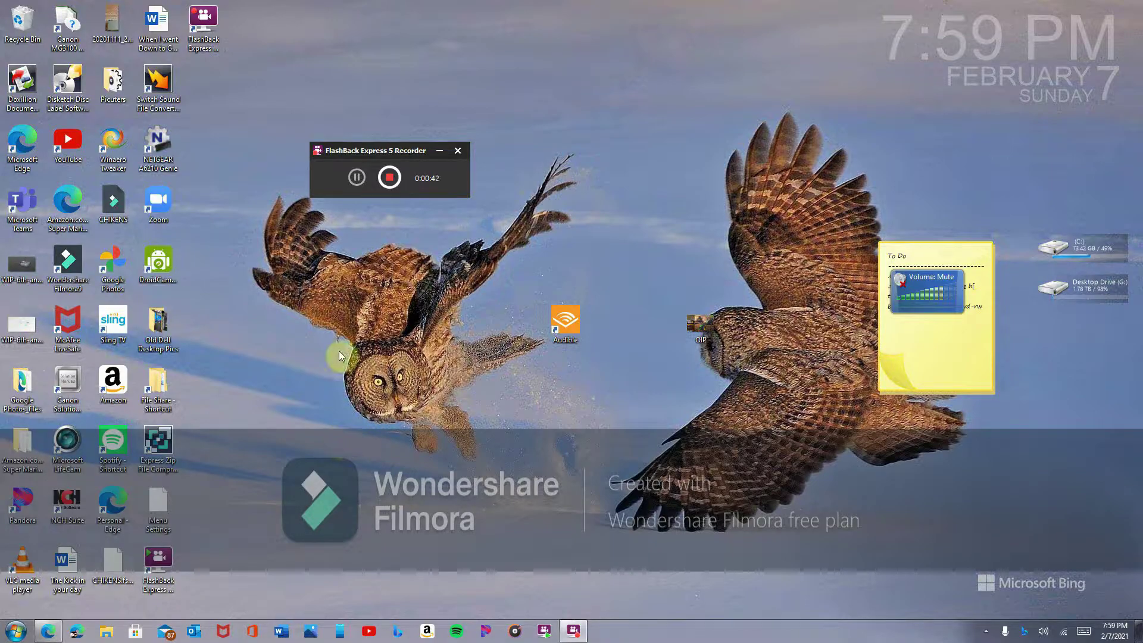
- Switch to the browser showing the StartIsBack website and look at the Windows 7-style Start menu
click(60, 627)
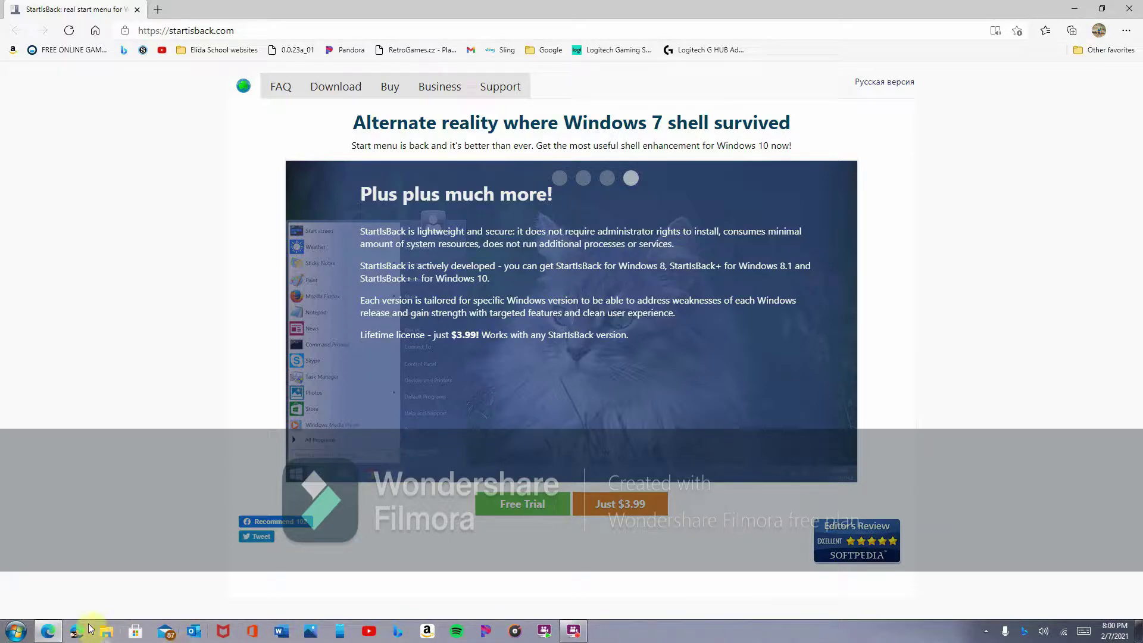
click(16, 631)
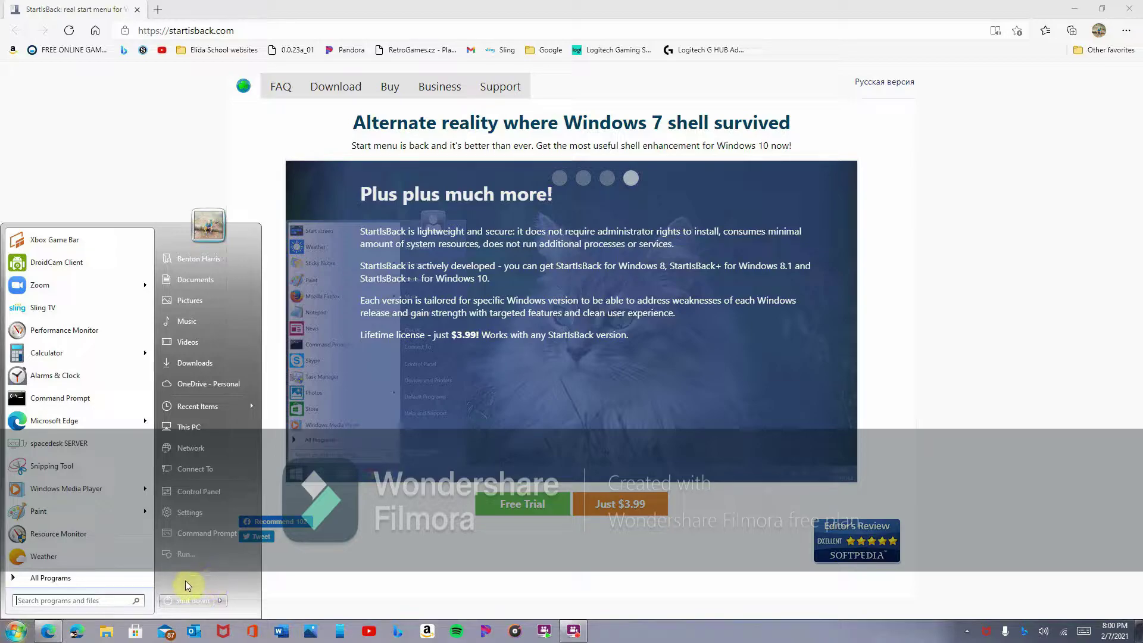
click(18, 632)
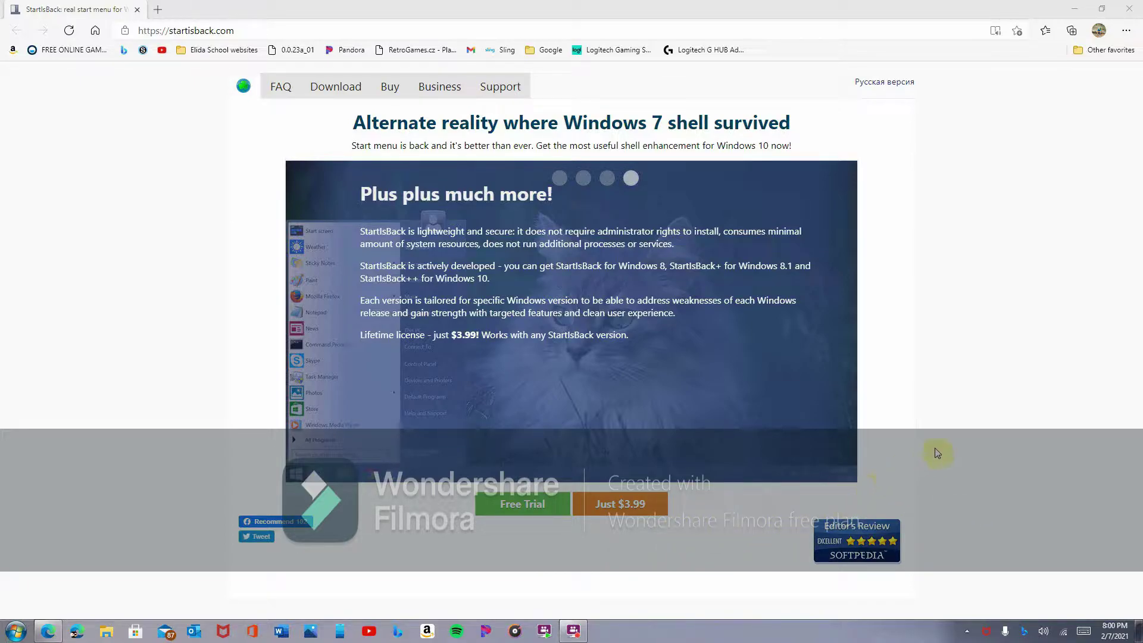
- Review the StartIsBack Personal Edition purchase options and the page offering the StartIsBack++ 2.9.8 download
click(646, 509)
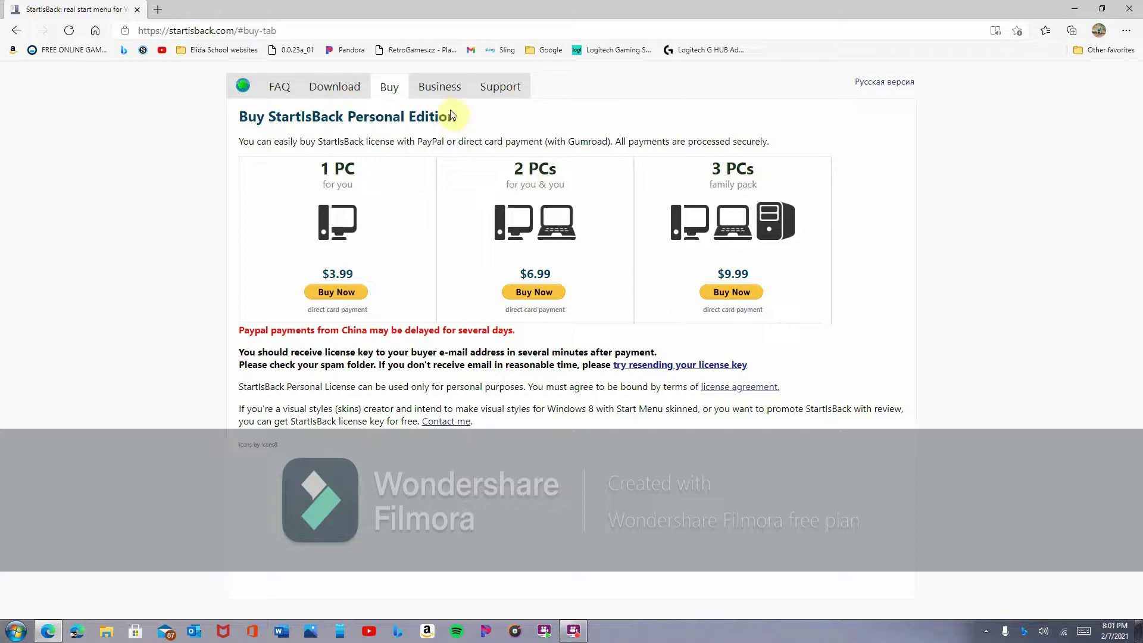
click(331, 86)
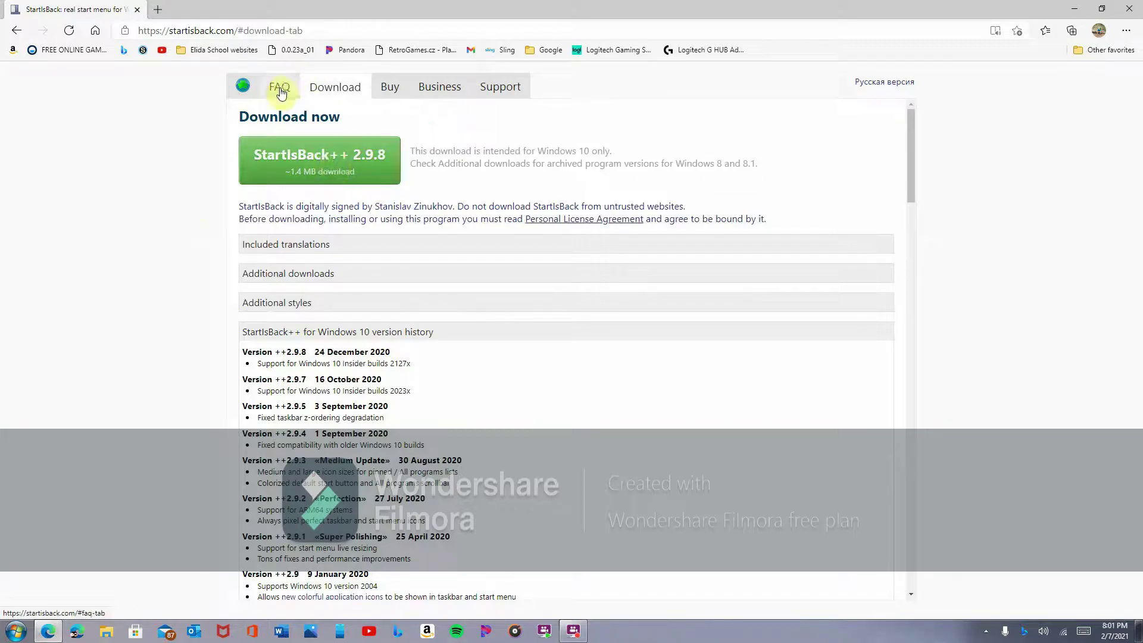
click(236, 92)
click(511, 504)
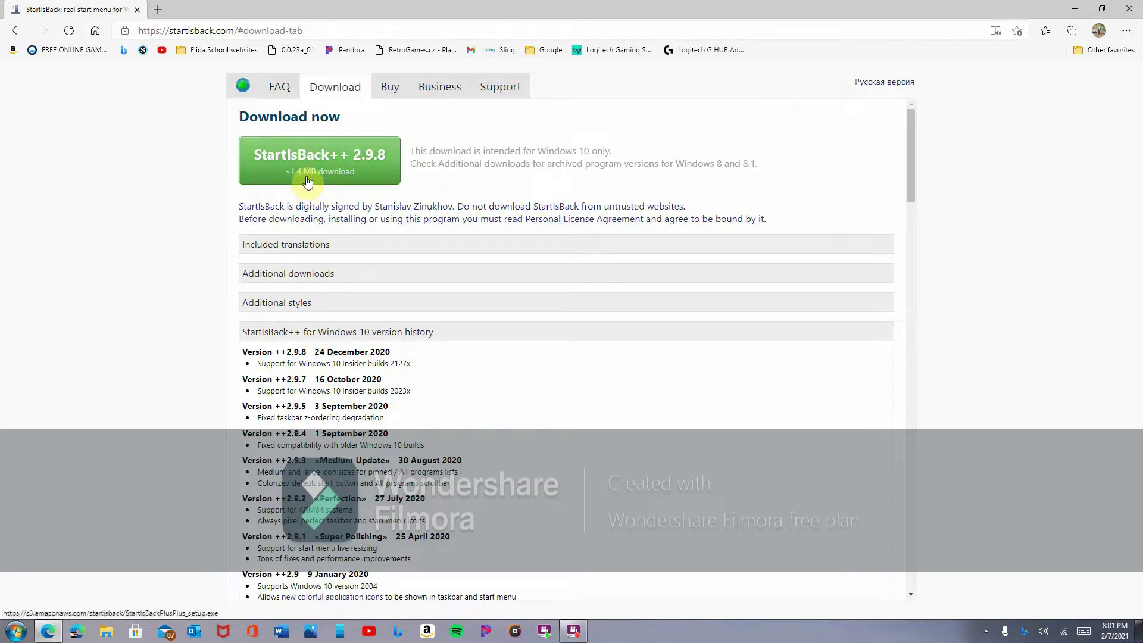
- Minimize the browser and bring up the Appearance settings in the StartIsBack configuration through the Start button's properties
click(1075, 9)
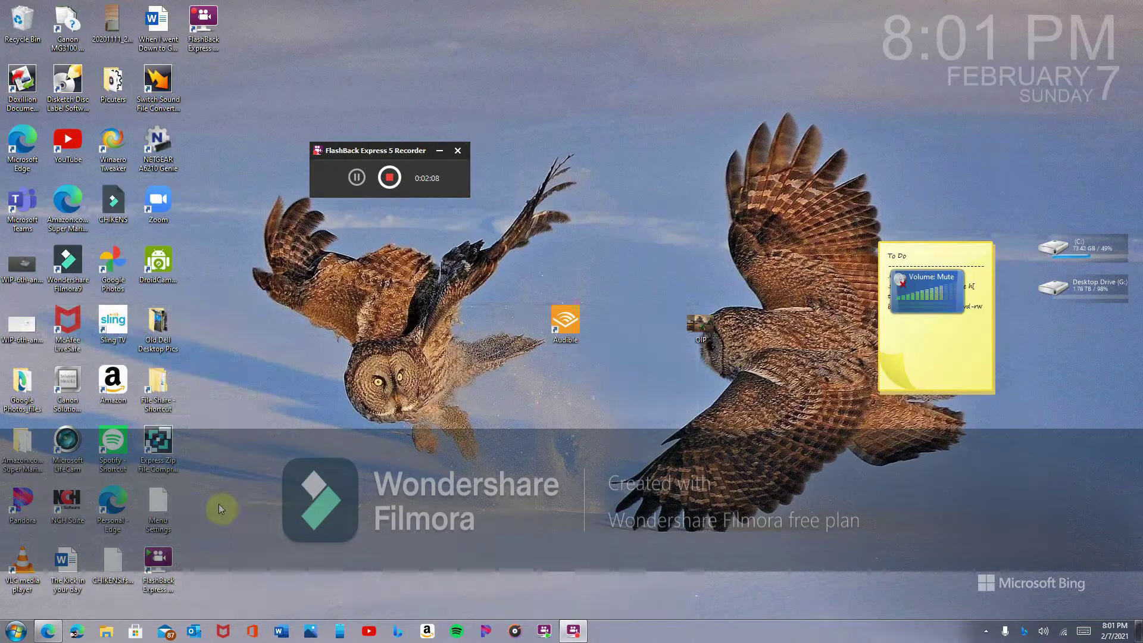
right_click(47, 631)
right_click(13, 631)
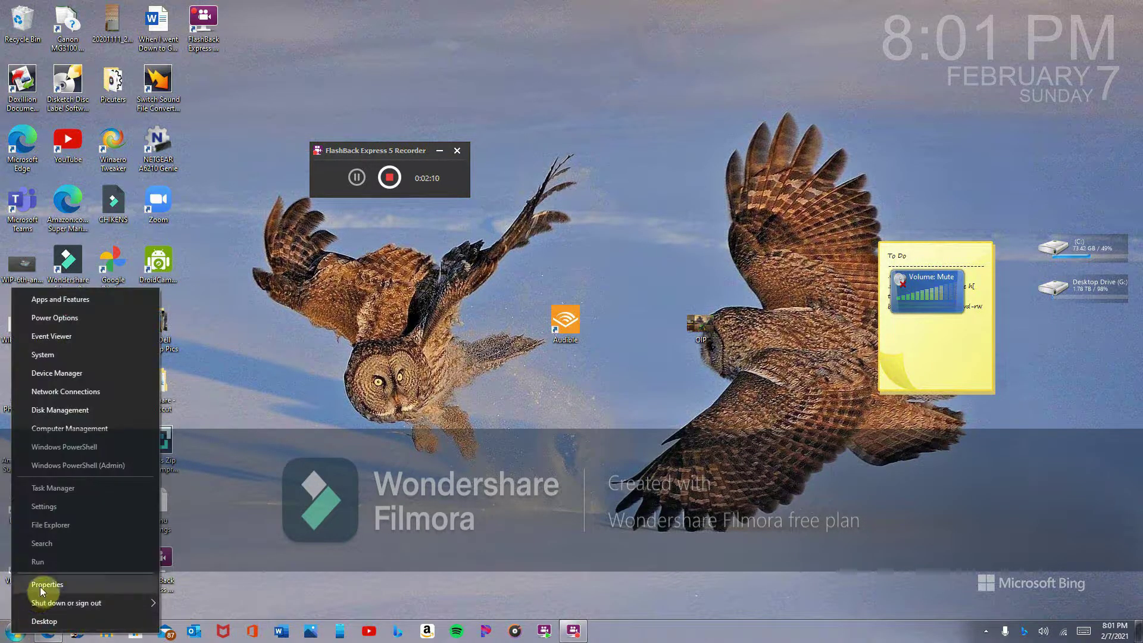
click(627, 273)
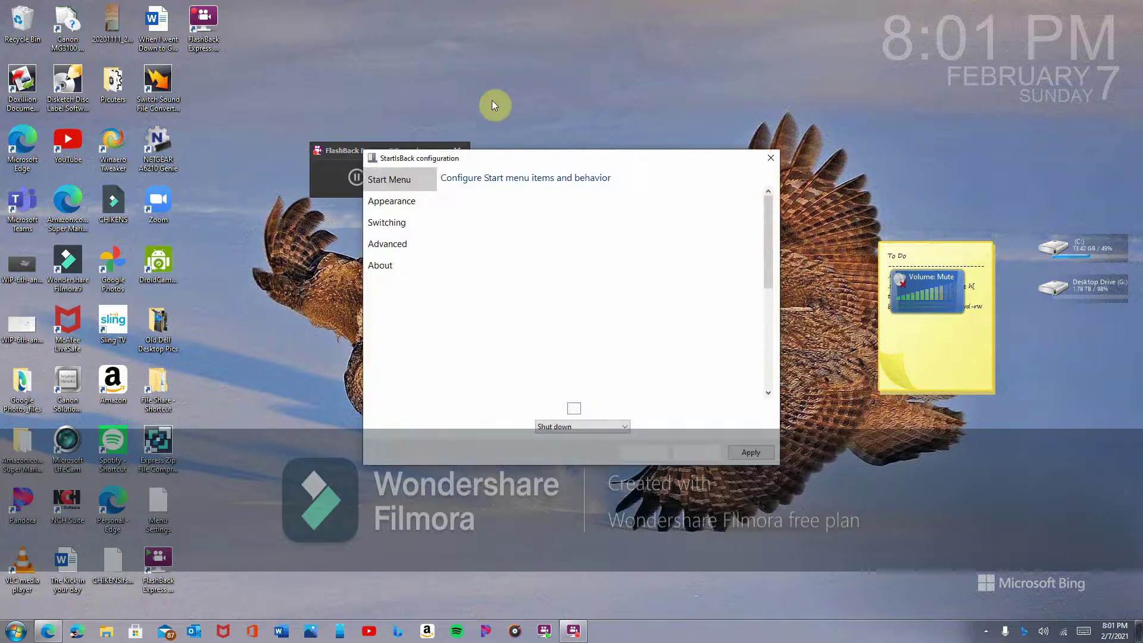
click(398, 201)
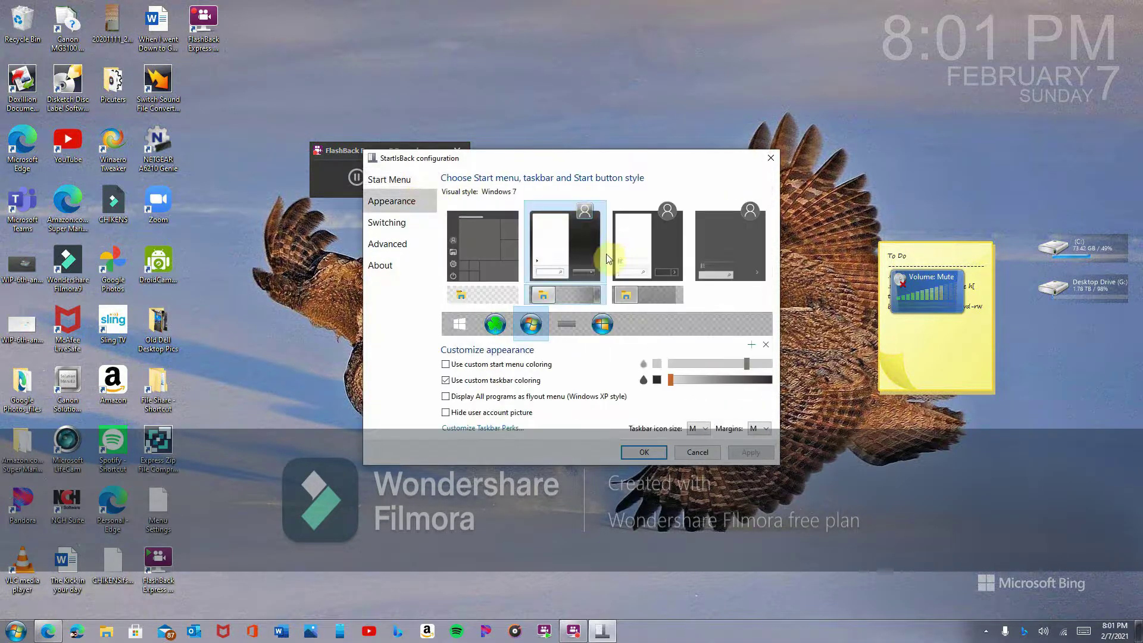
- Apply the Plain8 visual style with the Windows 10 button and look at the resulting Start menu
click(675, 256)
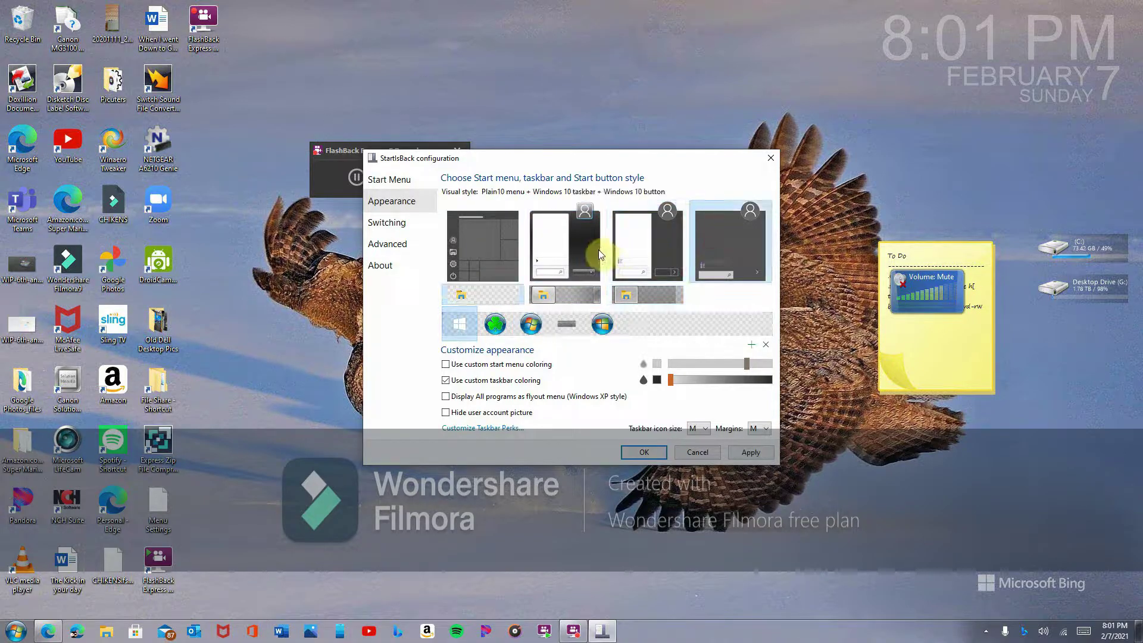
click(750, 453)
click(10, 633)
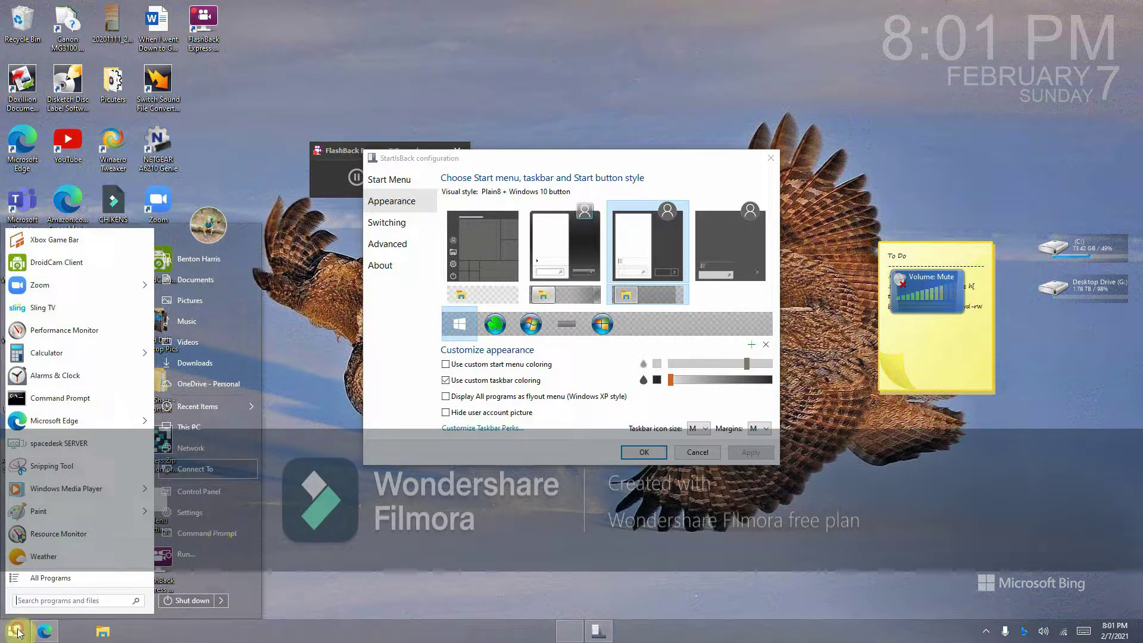
- Apply the Windows 10 visual style and browse the app list in its Start menu
click(591, 240)
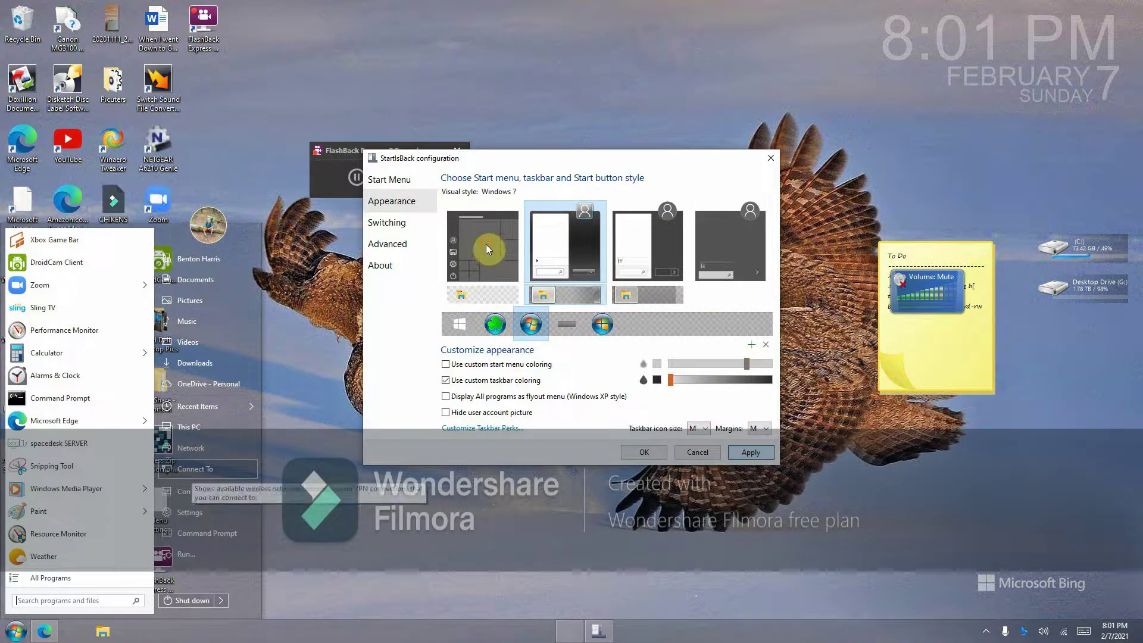
click(486, 244)
click(748, 448)
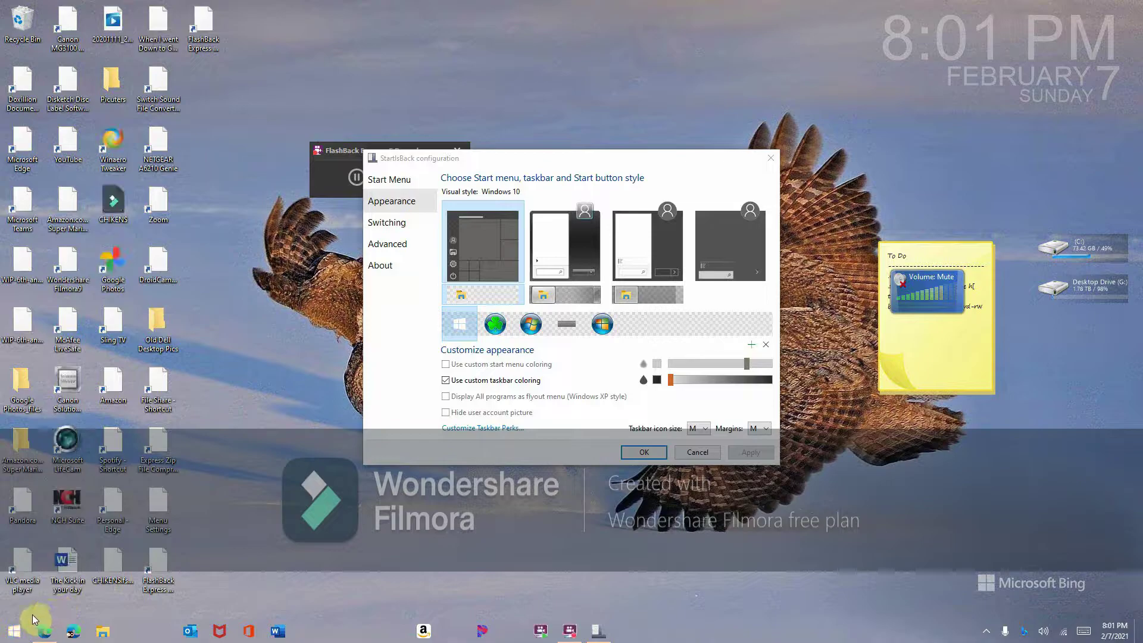
click(16, 630)
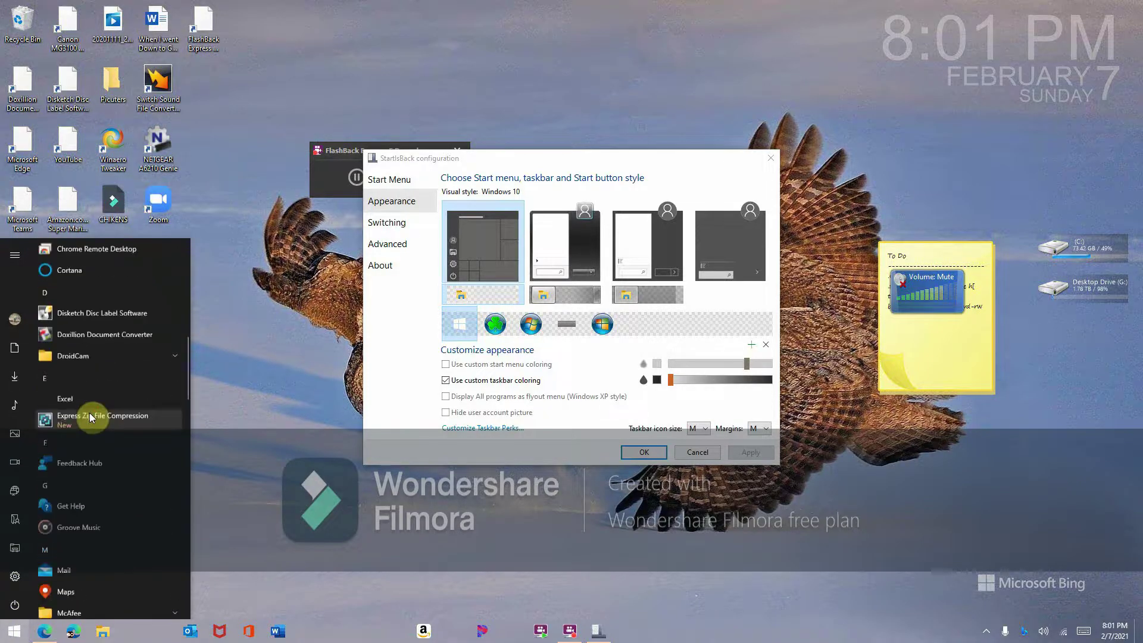
scroll(90, 413, down, 10)
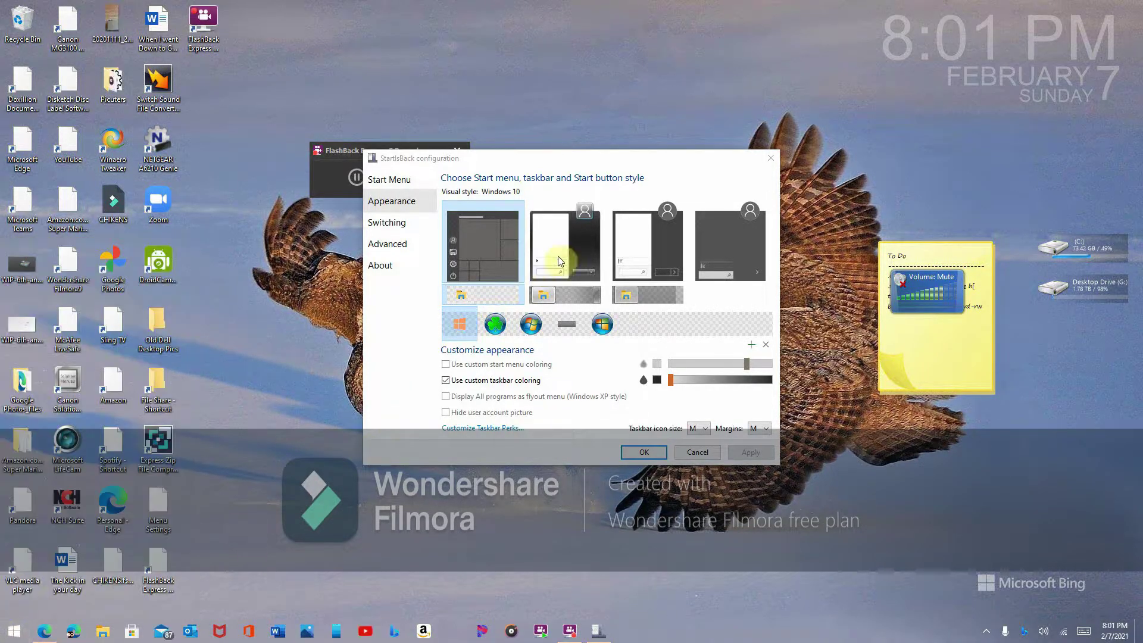
- Try the Windows 7 Start menu style with the Windows 10 taskbar, and apply the full Windows 7 visual style
click(601, 246)
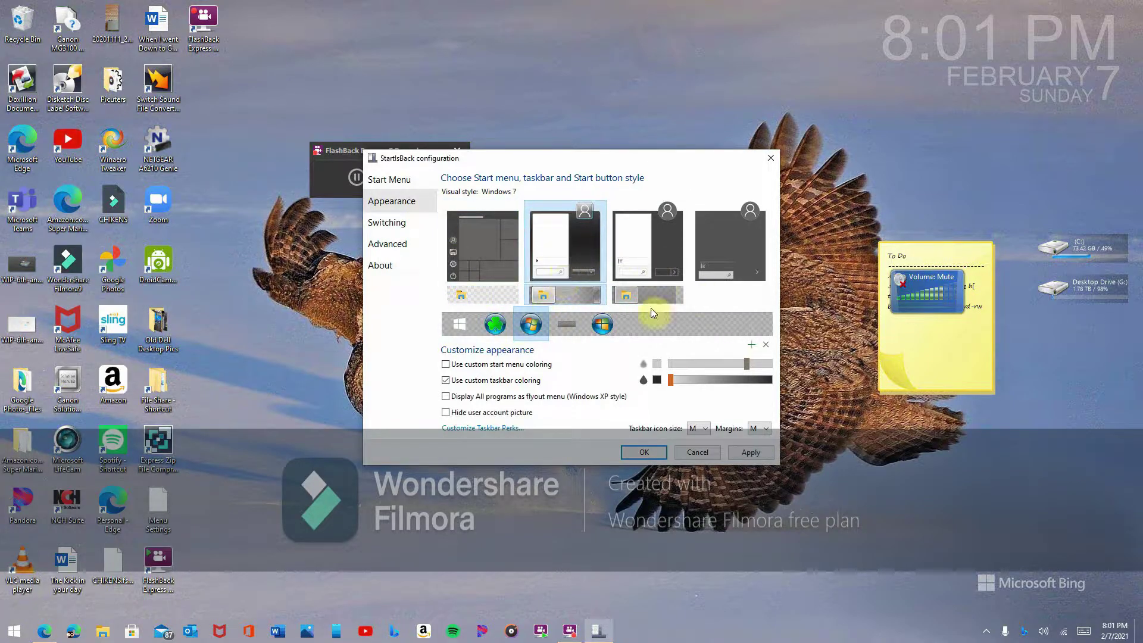
click(635, 293)
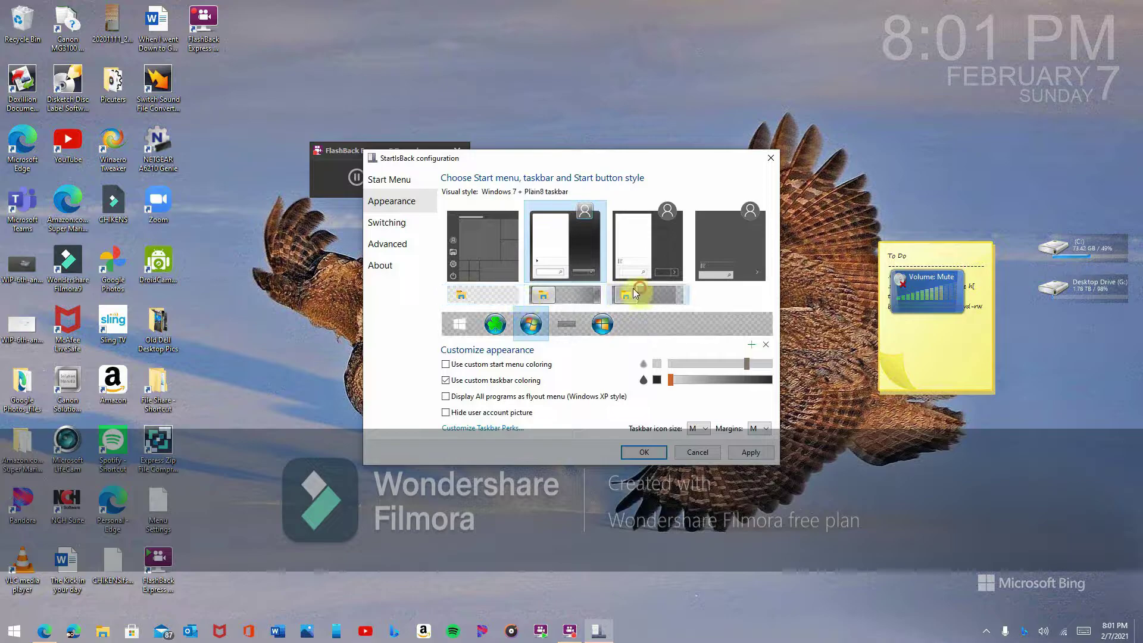
click(517, 295)
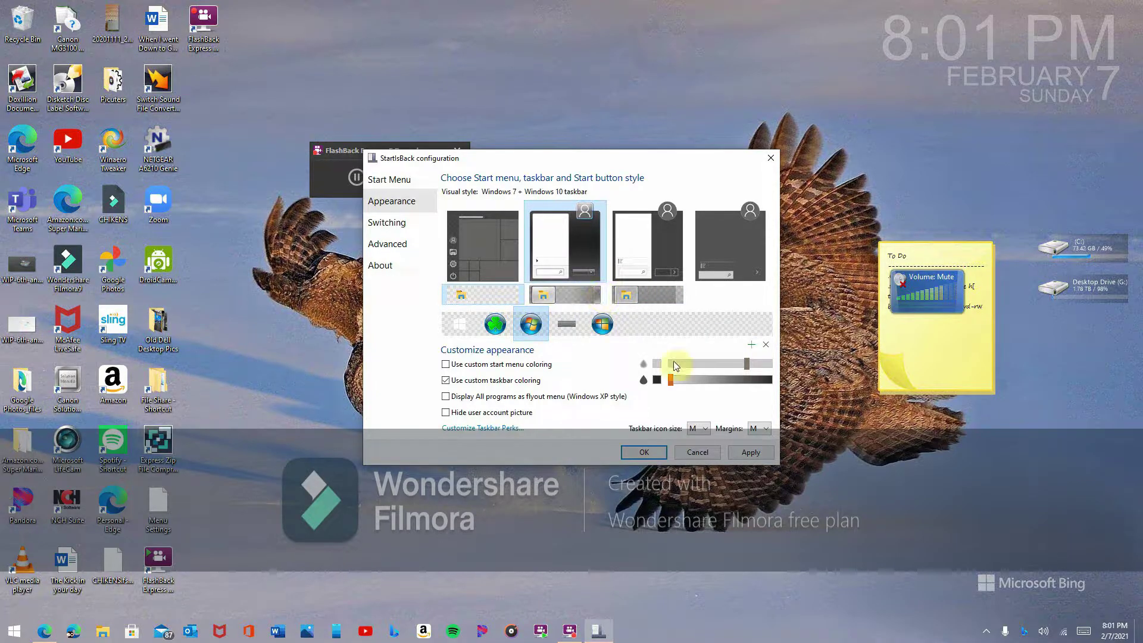
click(751, 453)
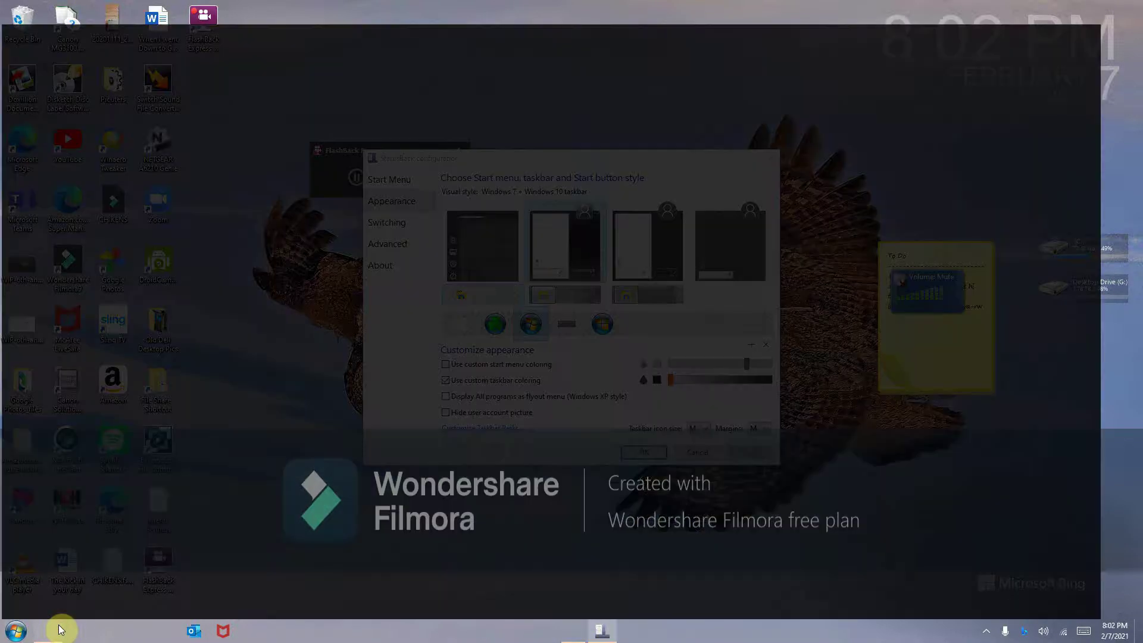
click(58, 625)
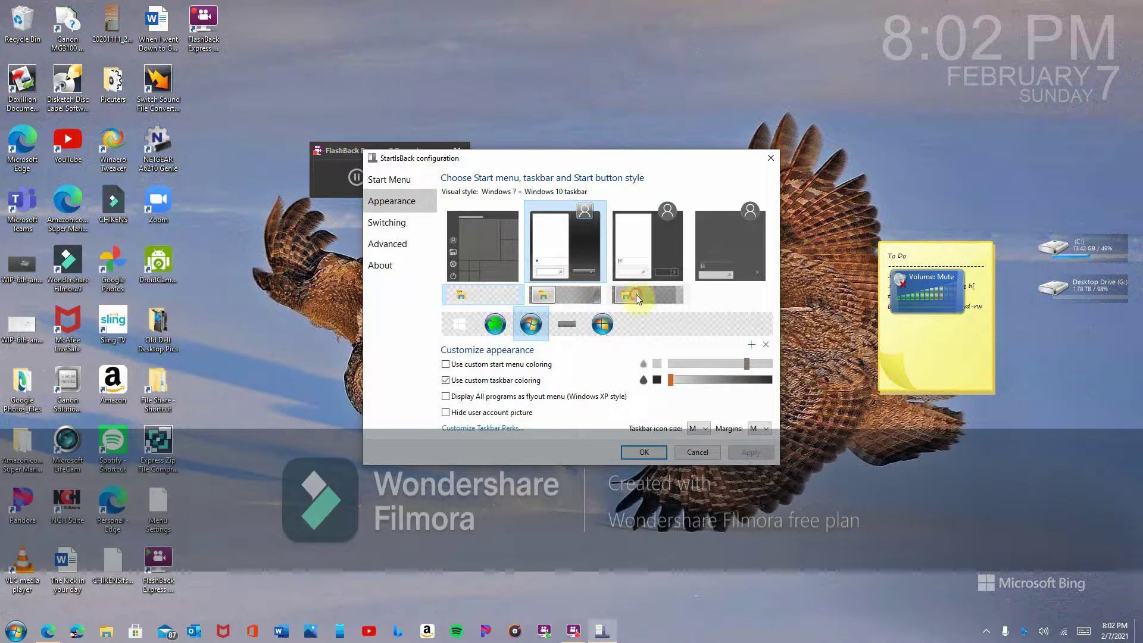
click(636, 294)
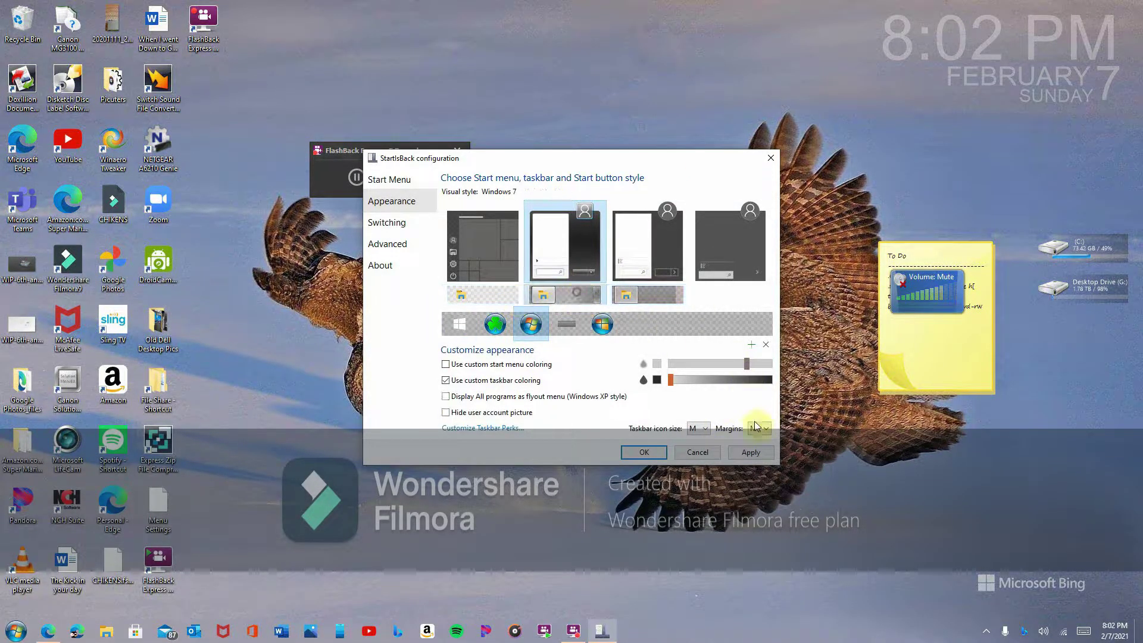
click(751, 453)
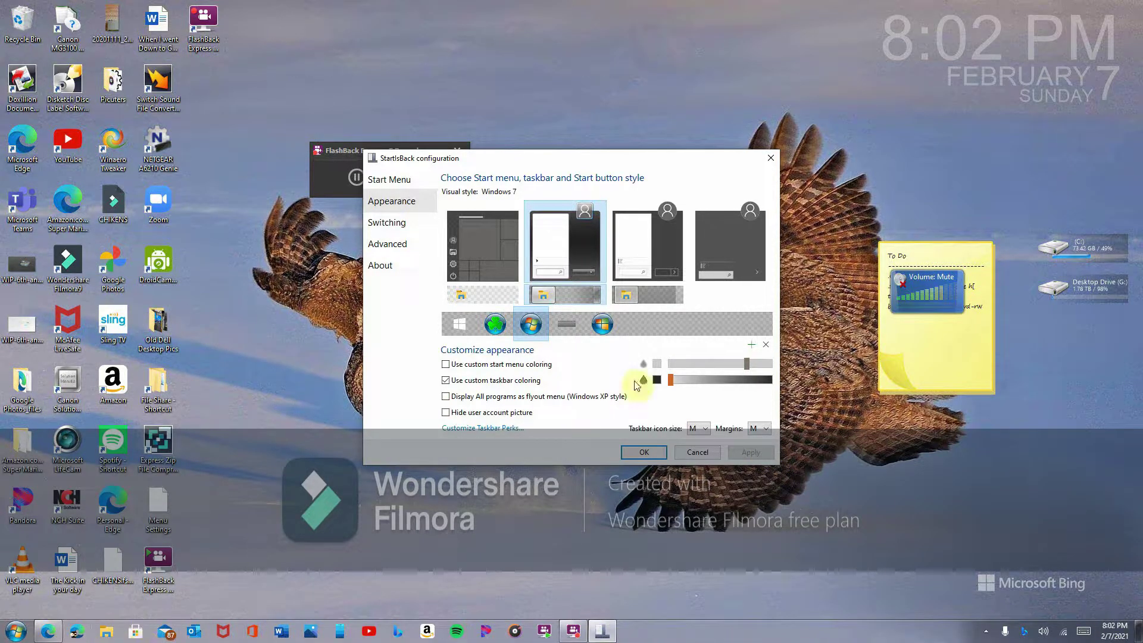
- Try the Plain8 taskbar with the Windows 7 menu, check it on the desktop, and reapply the Windows 7 taskbar
click(649, 296)
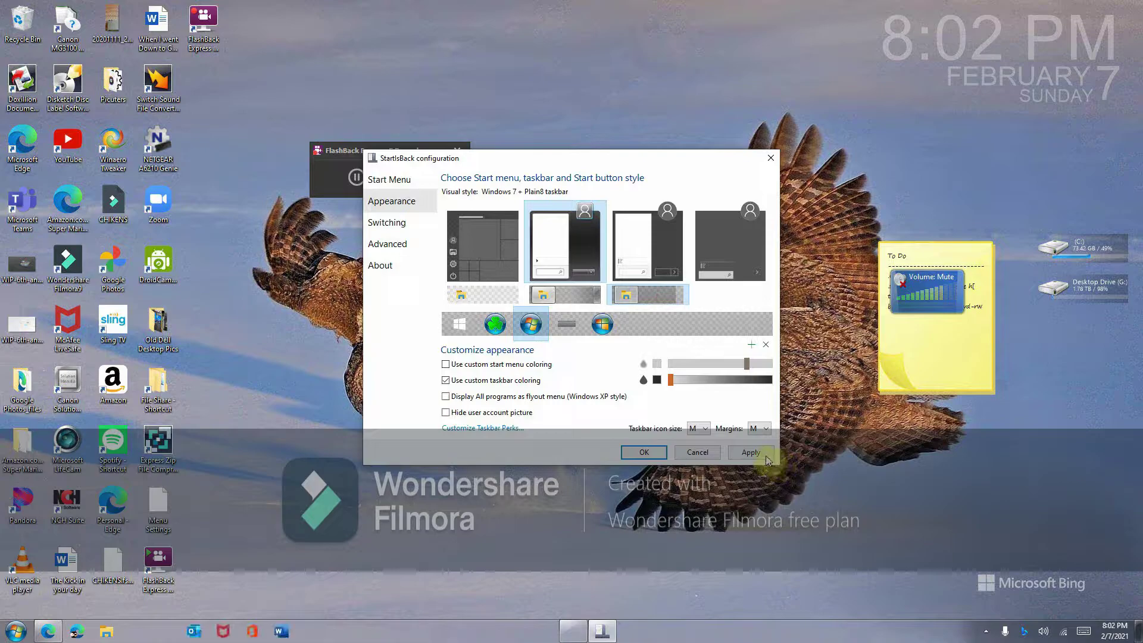
click(766, 456)
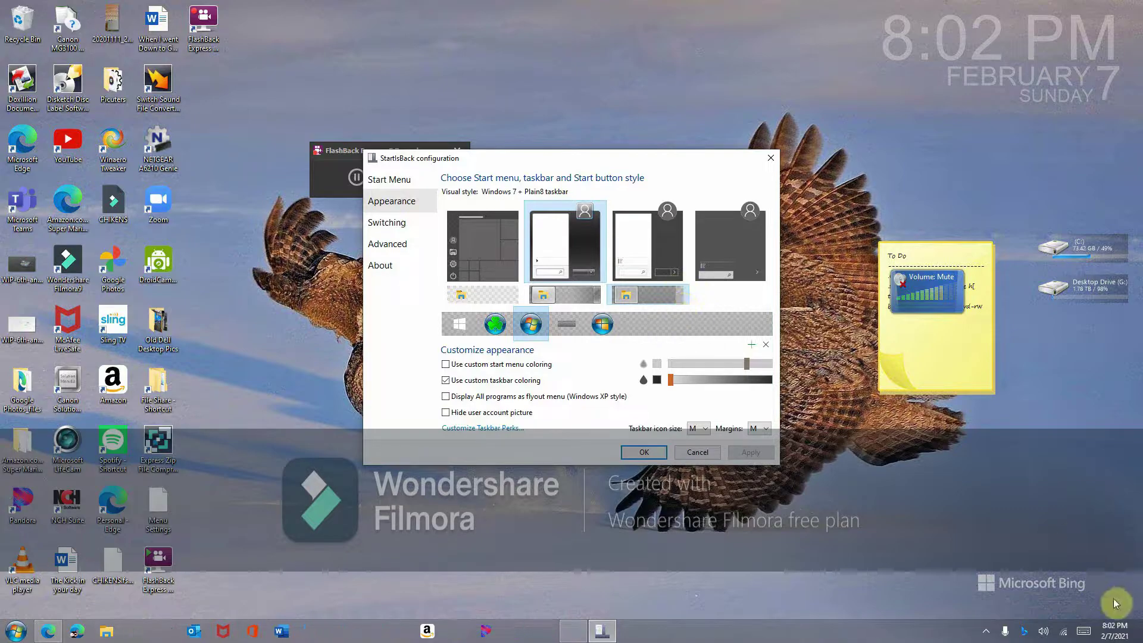
click(1139, 631)
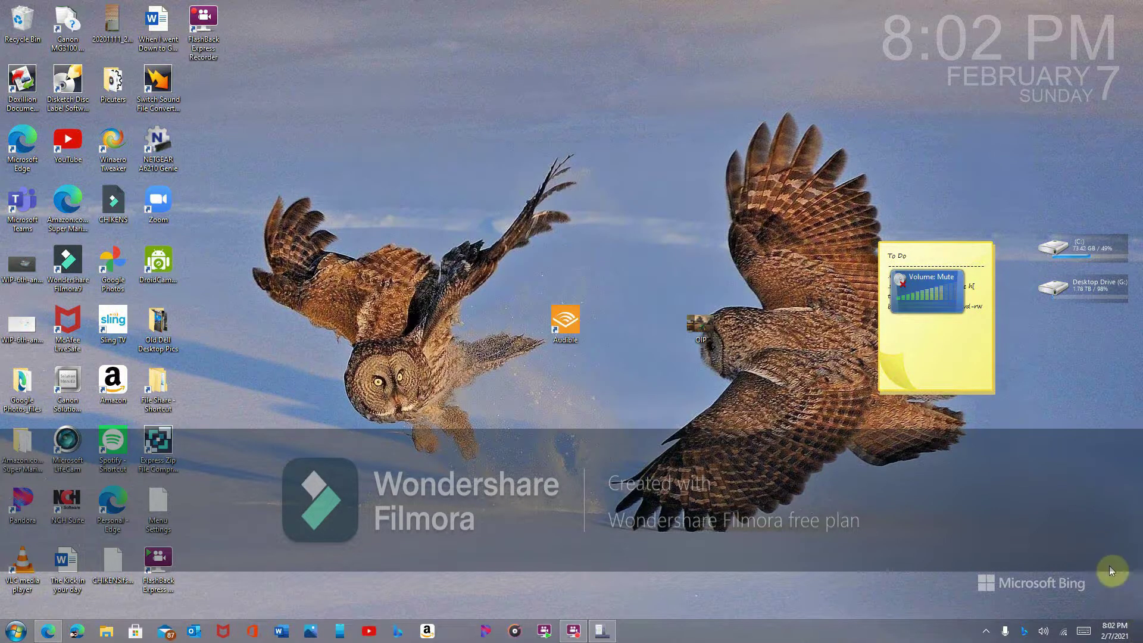
click(602, 632)
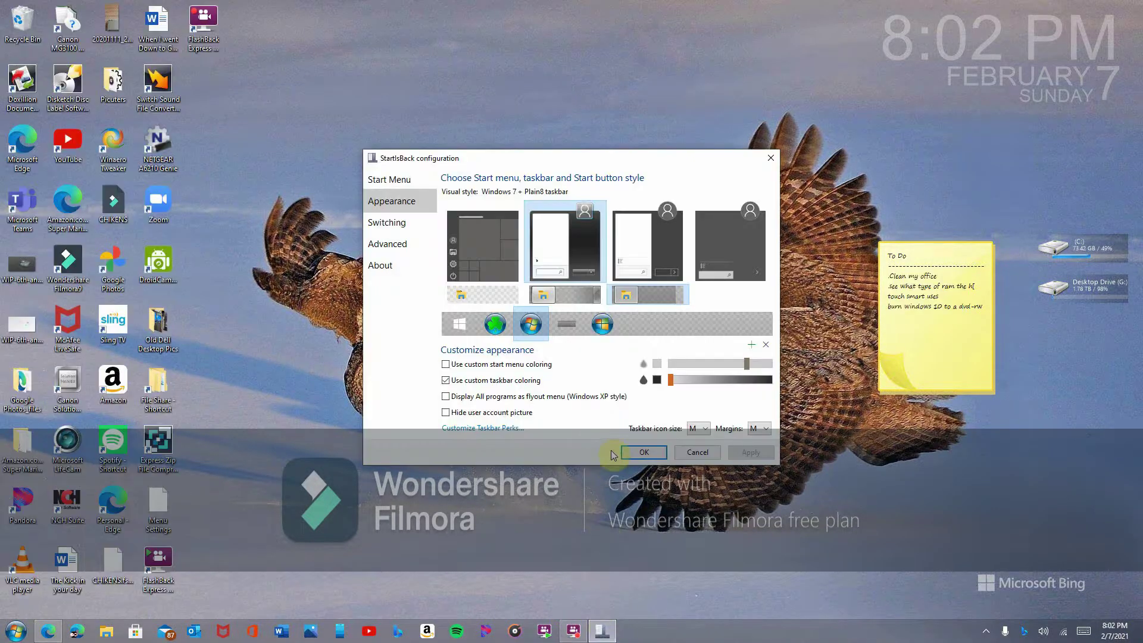
click(536, 290)
click(757, 452)
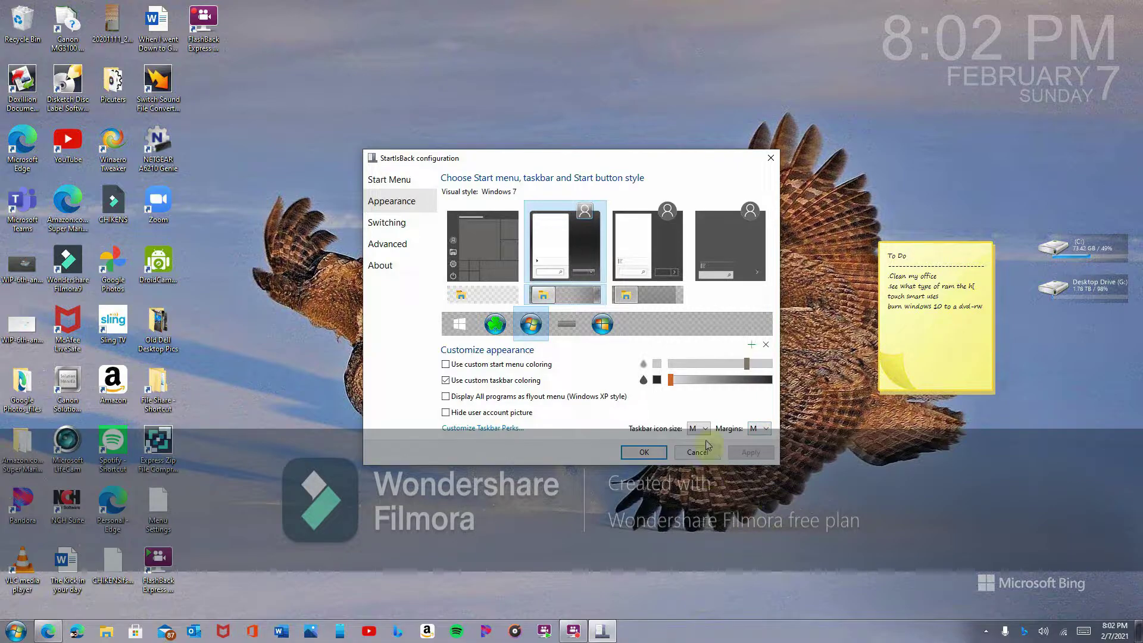
- Preview the Windows 10 and StartIsBack_Ei8htOrb_v2_by_PainteR Start buttons, and reselect the Windows 7 orb
click(467, 327)
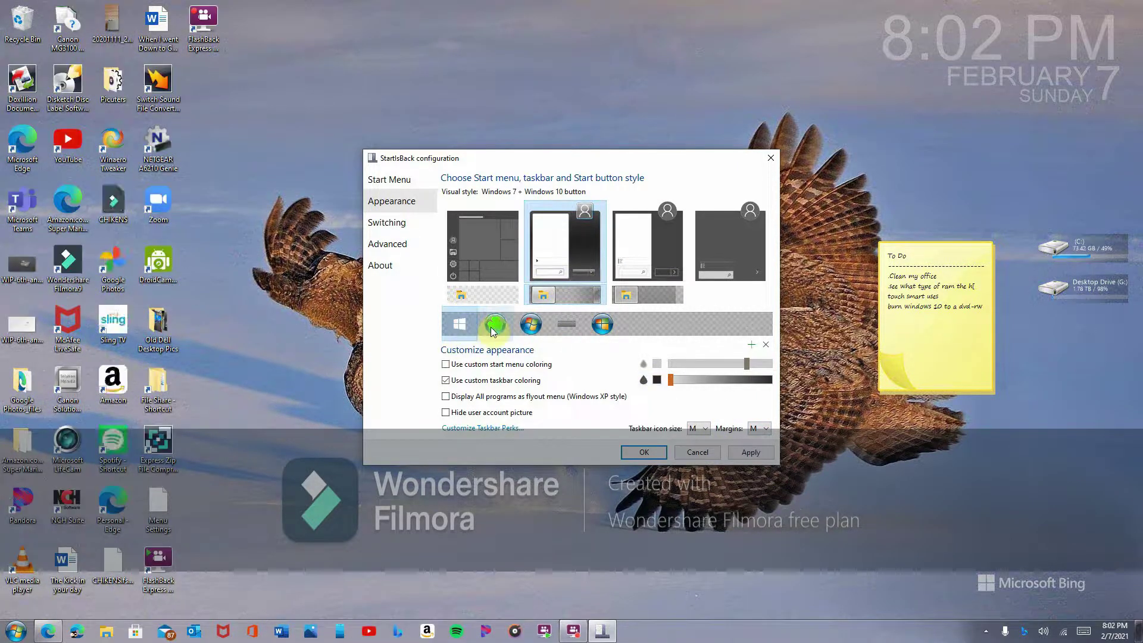
click(532, 328)
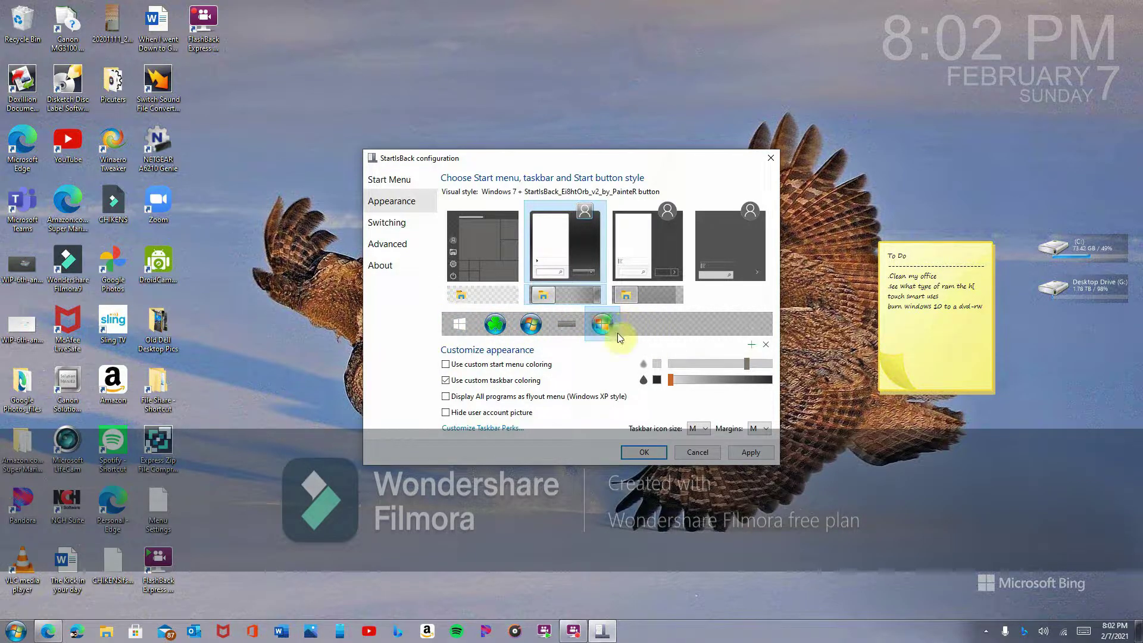
click(520, 329)
click(756, 456)
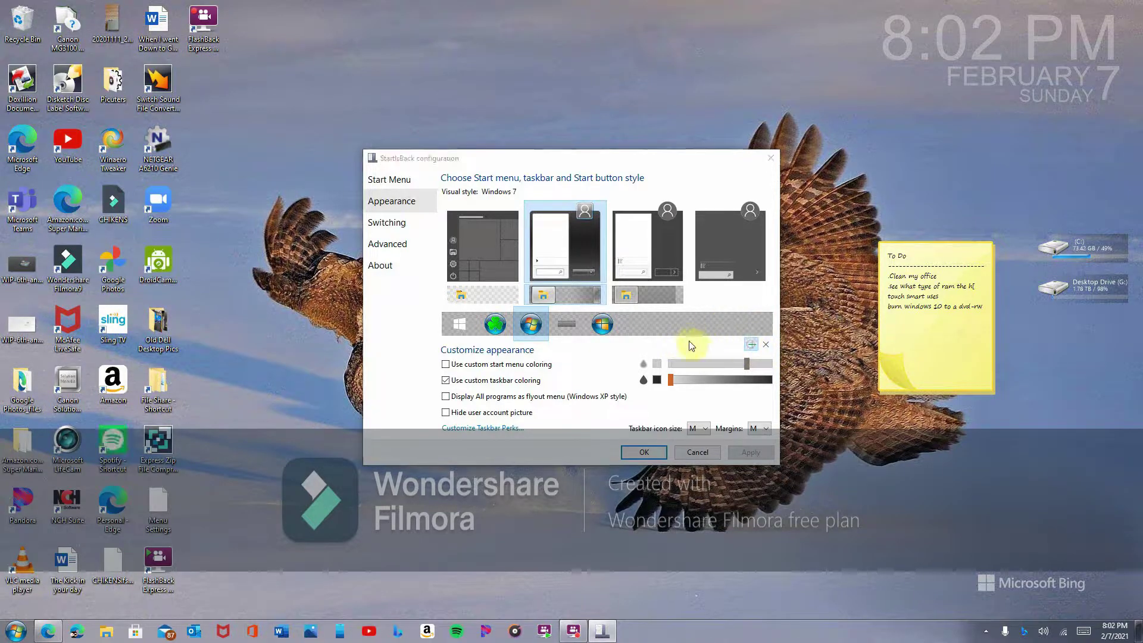
- Add the Uty99nO image from the Vista w7 look folder as a Start button option and open the Start menu
click(619, 327)
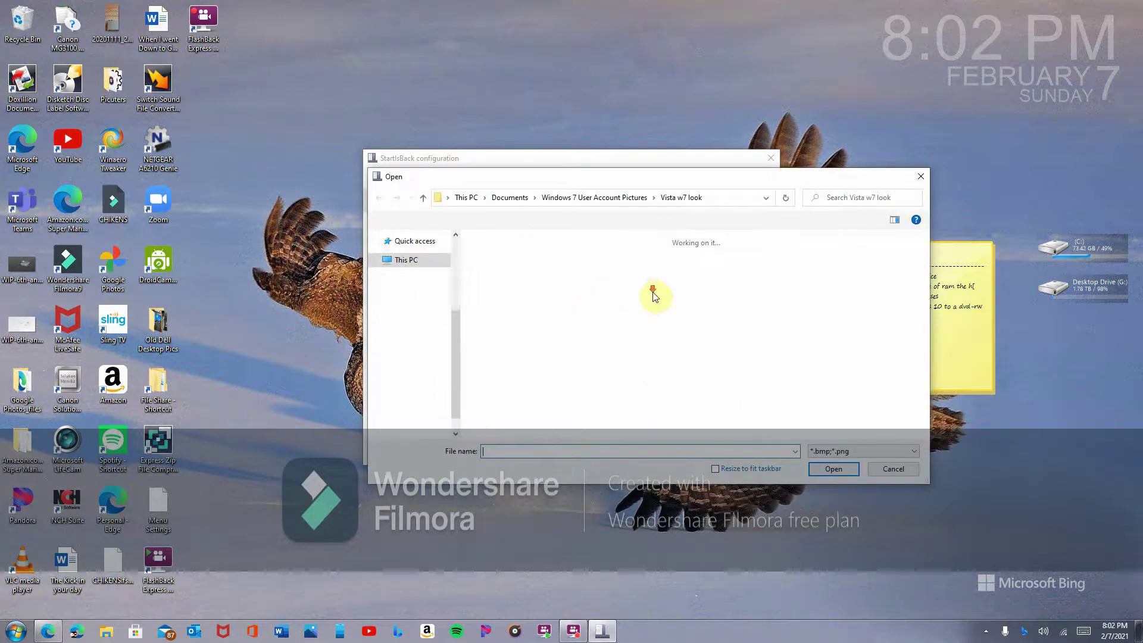
click(568, 265)
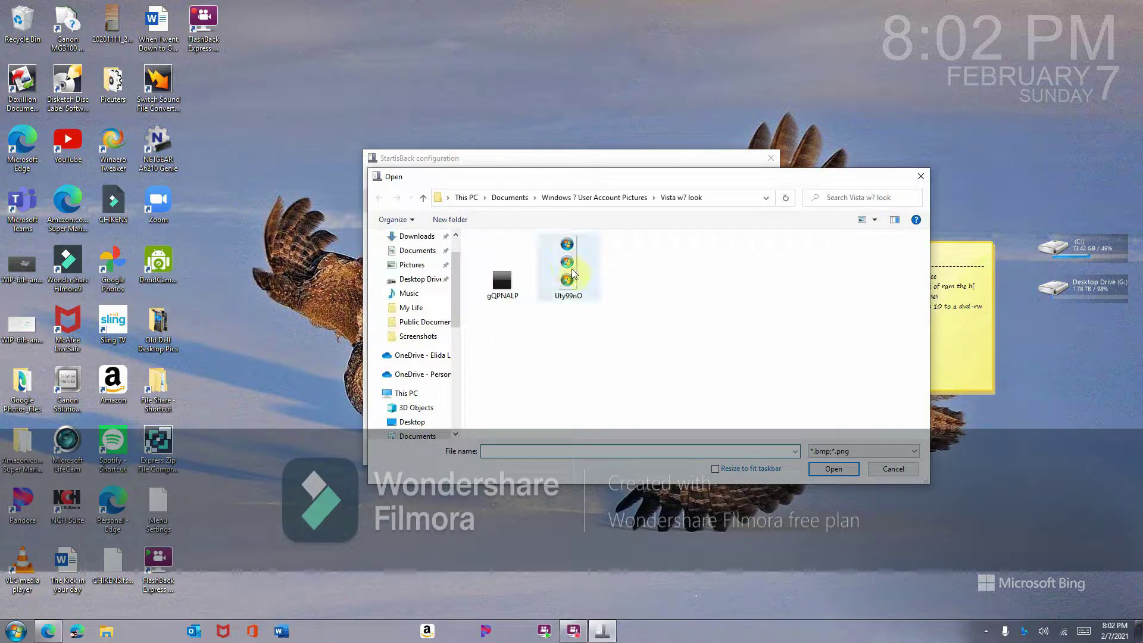
click(833, 469)
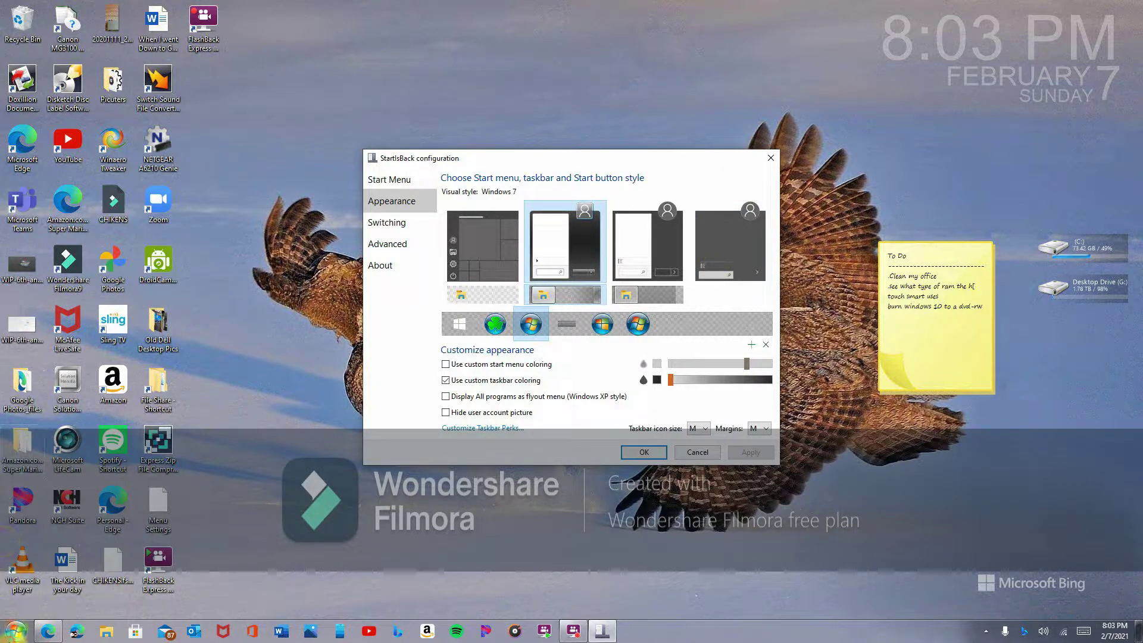
click(16, 630)
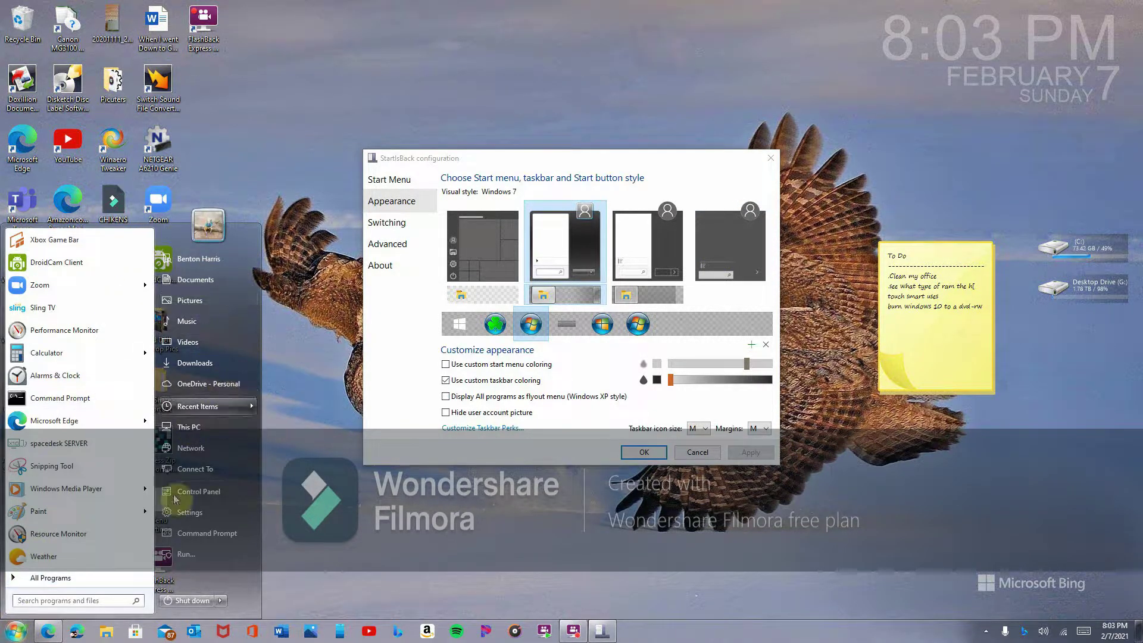
- Close the Start menu and look through the Start menu items and behavior settings in the configuration window
click(16, 631)
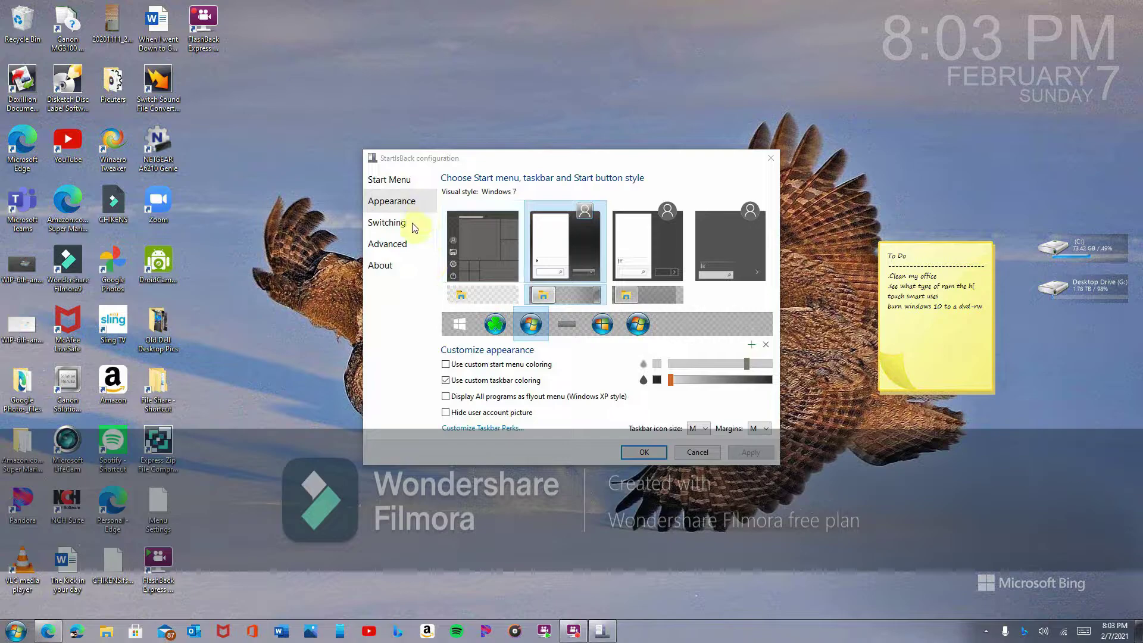
click(410, 180)
scroll(561, 299, down, 5)
scroll(571, 264, up, 5)
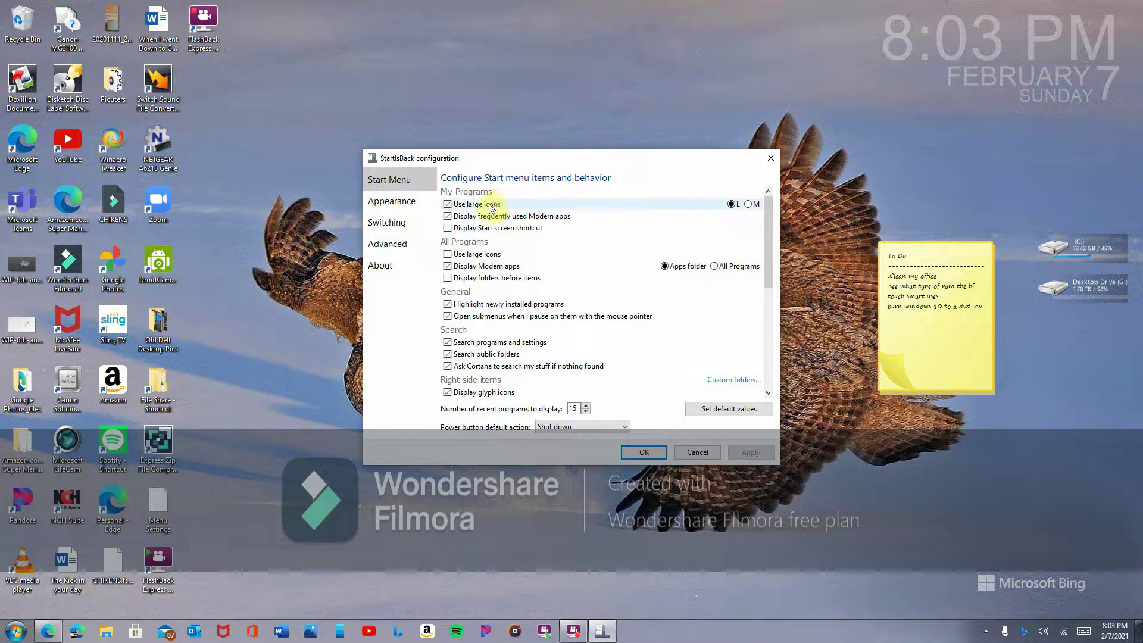
- Try the Dynamic transparency perk on the taskbar, apply it, and turn the perk off again
click(409, 202)
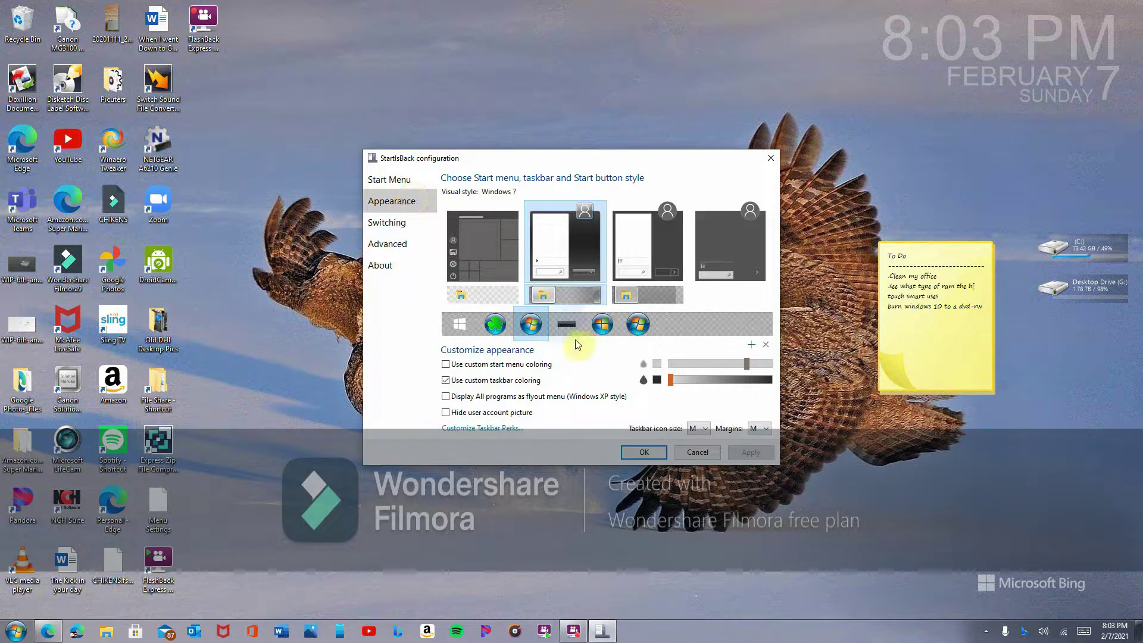
click(474, 429)
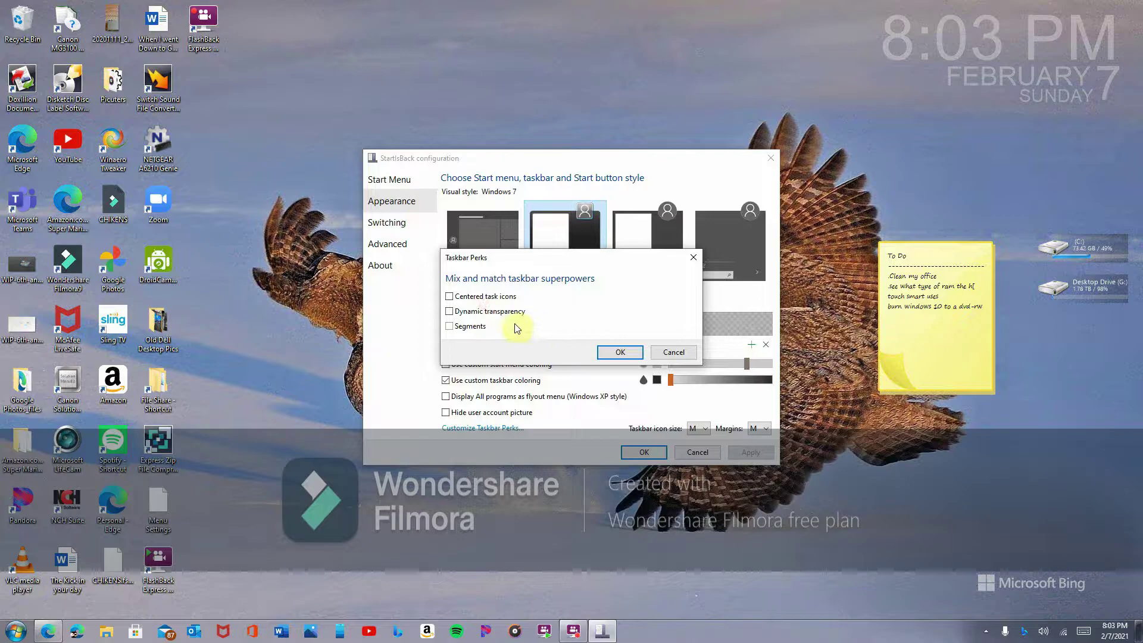
click(610, 354)
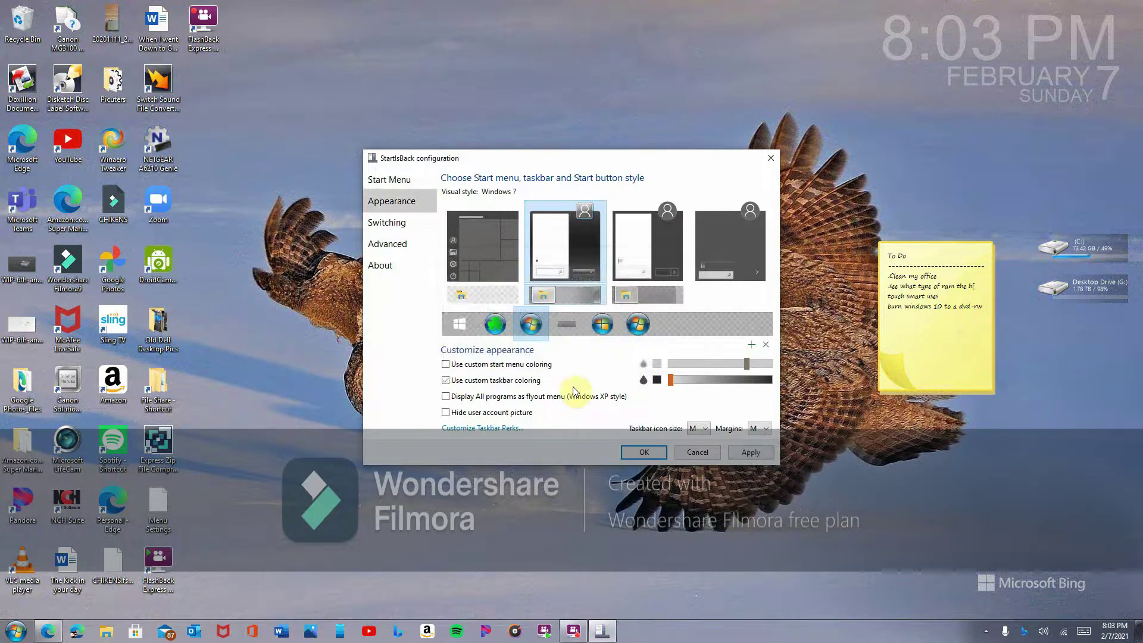
click(744, 452)
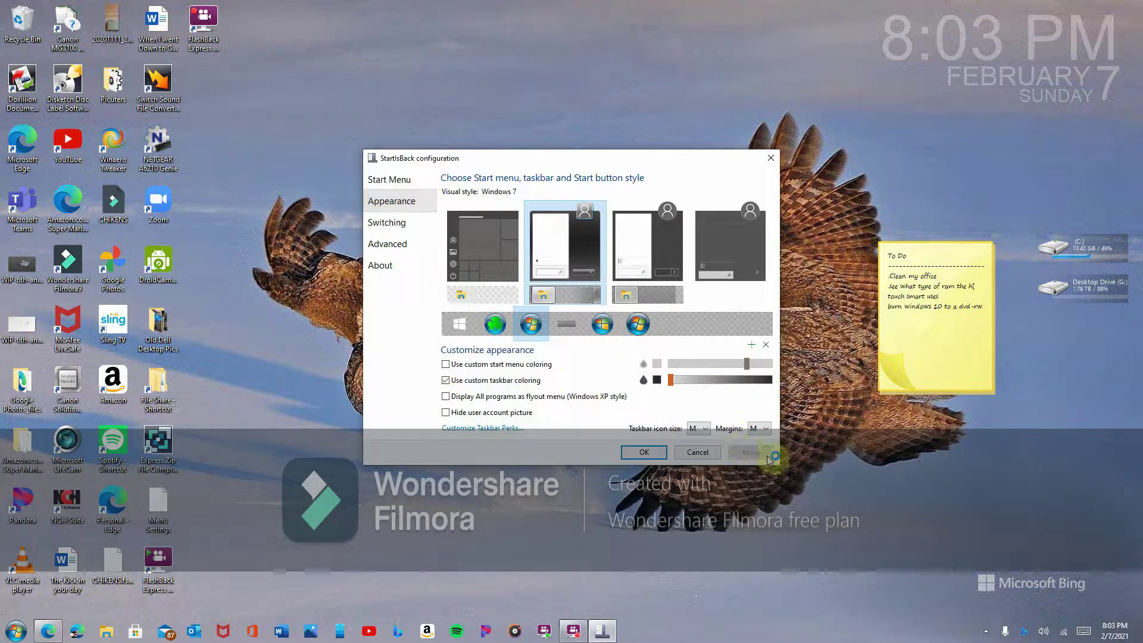
click(50, 636)
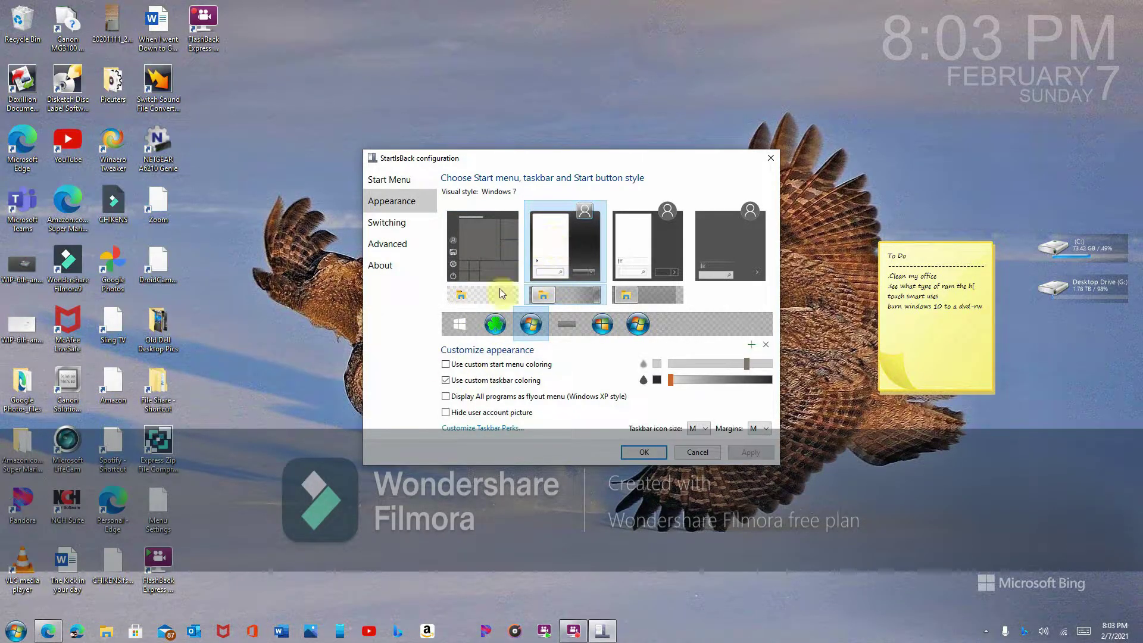
click(482, 428)
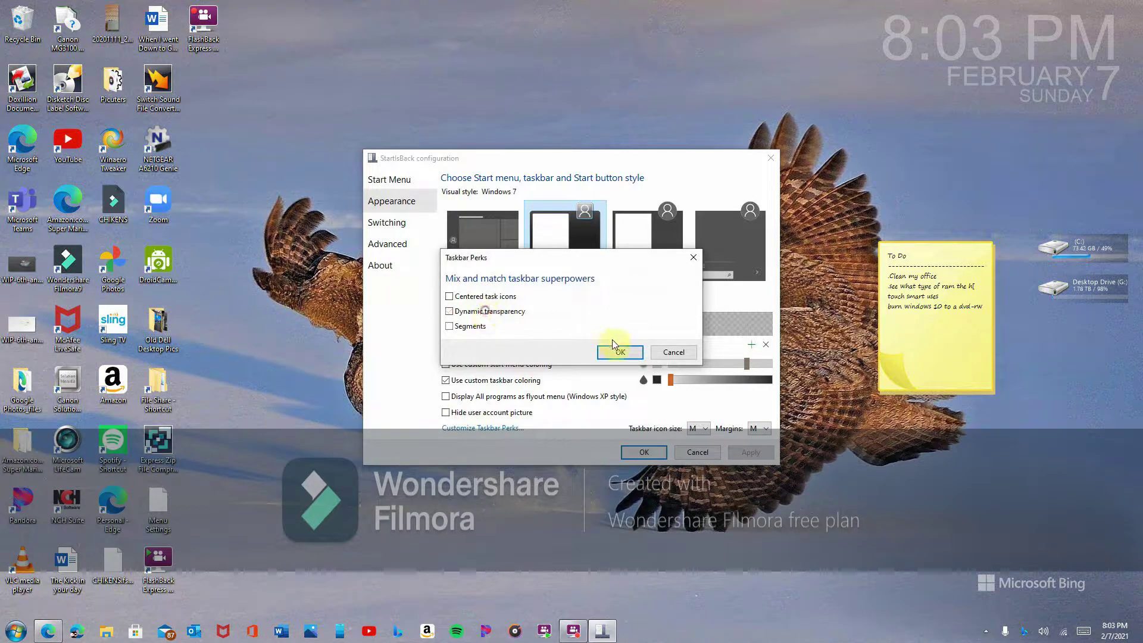
click(615, 347)
click(753, 457)
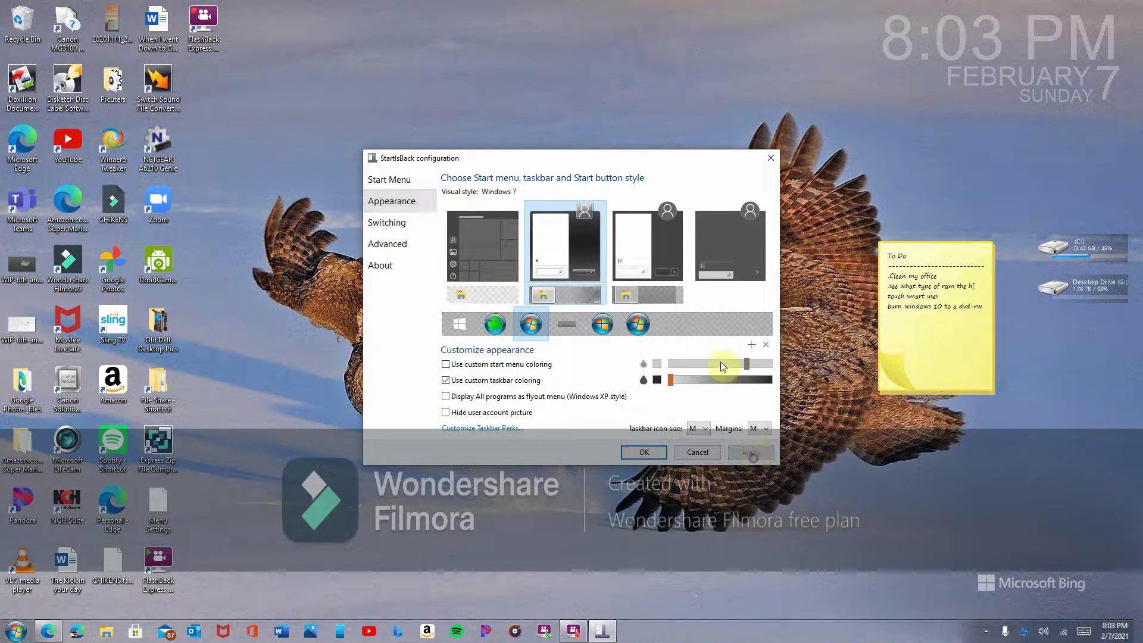
- Set the transparency effect of the custom taskbar coloring to Clear and apply it
click(644, 380)
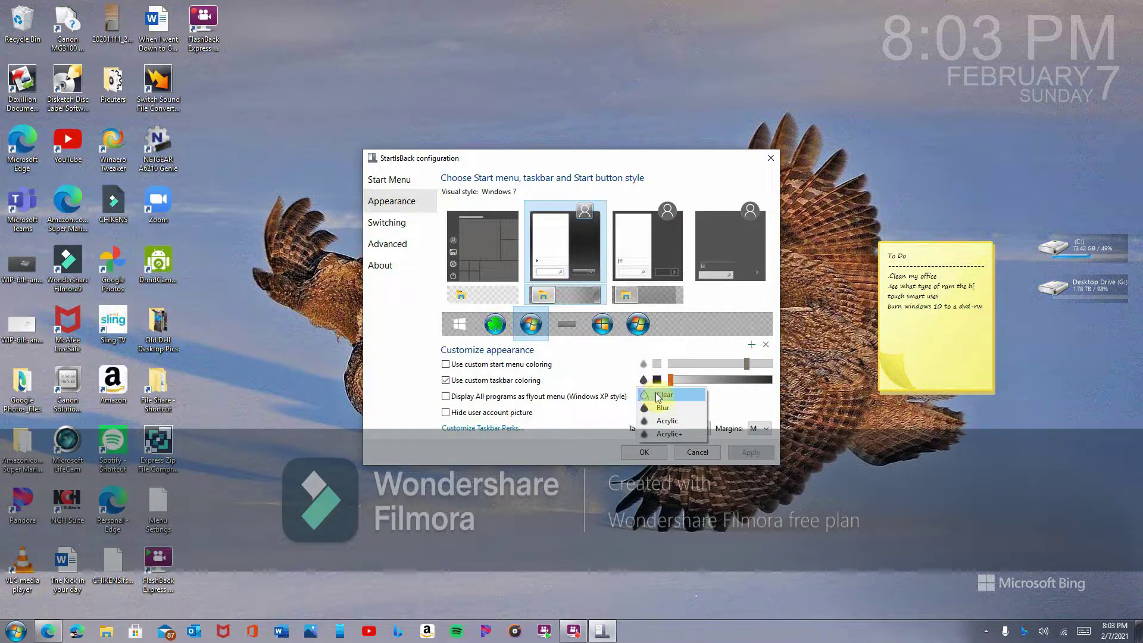
click(658, 396)
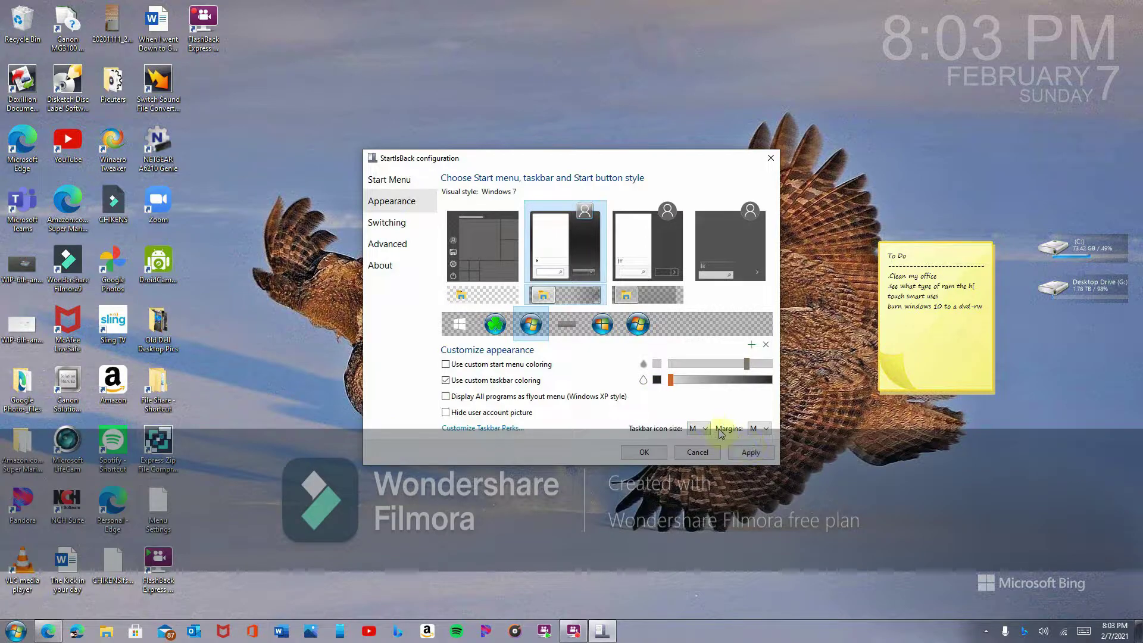
click(743, 451)
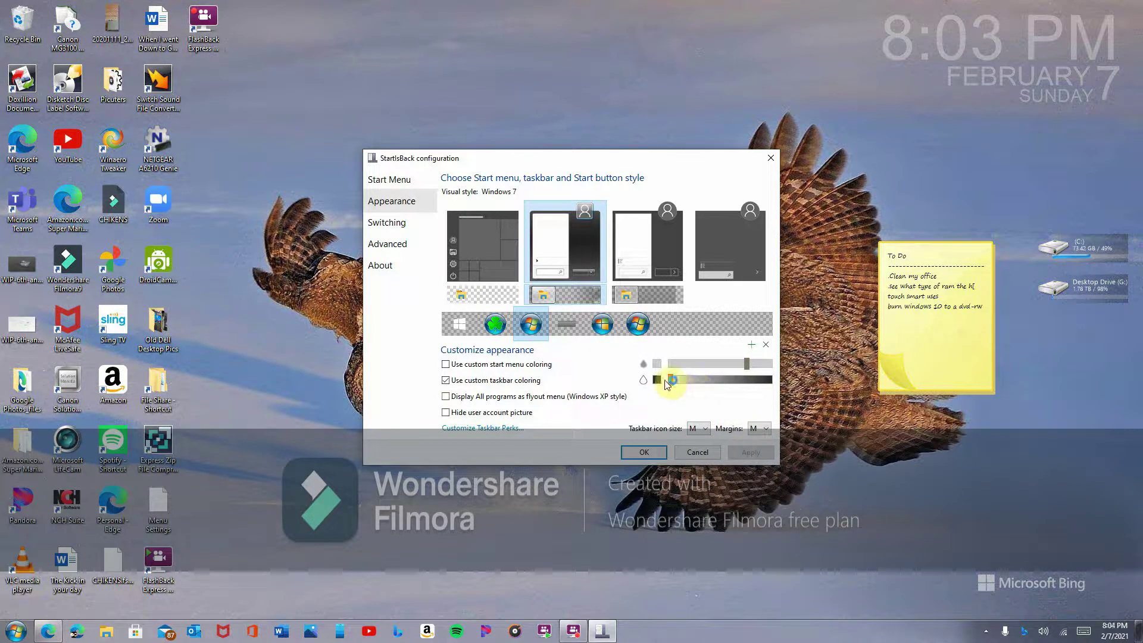
- Change the custom taskbar coloring effect to Acrylic+ and apply it
click(647, 380)
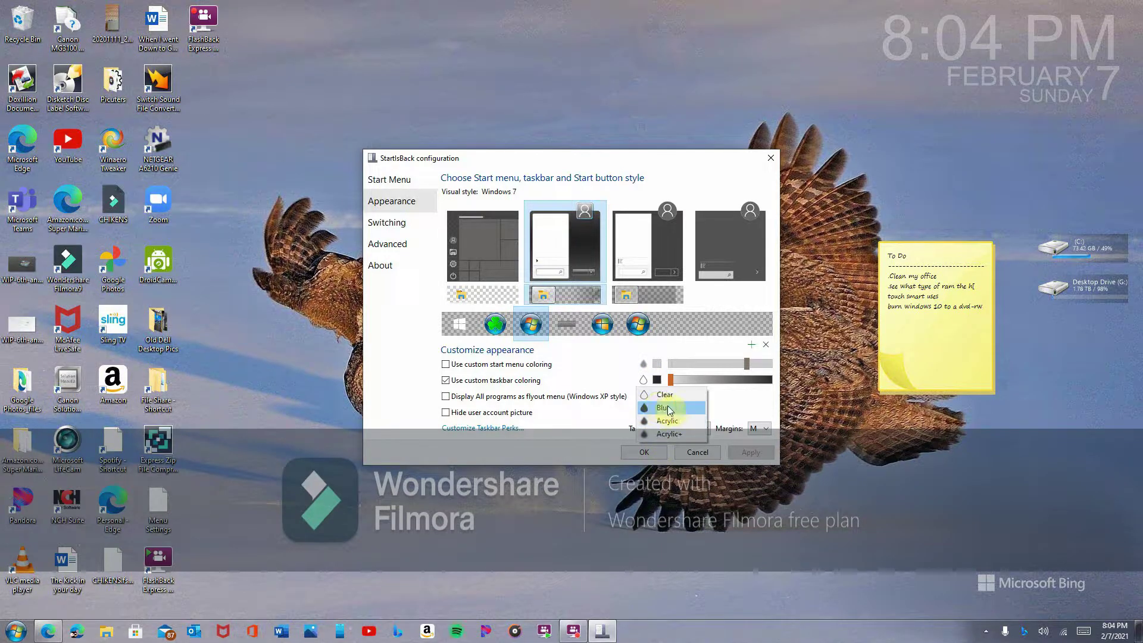
click(678, 434)
click(743, 447)
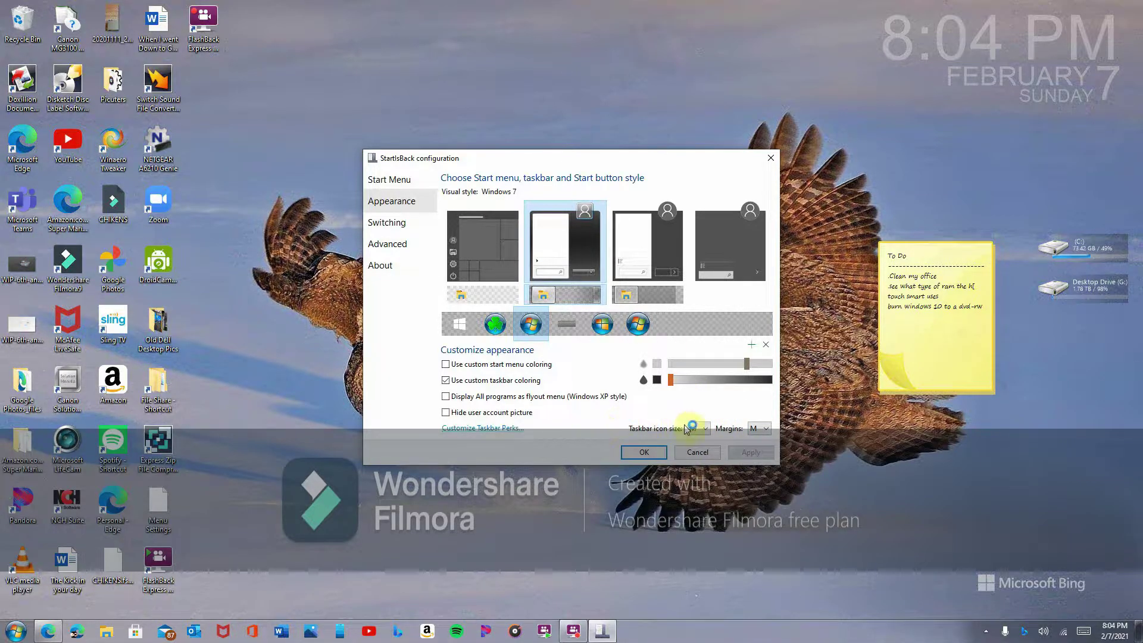
- Try taskbar icon size L, apply it, and restore the icon size to M
click(700, 429)
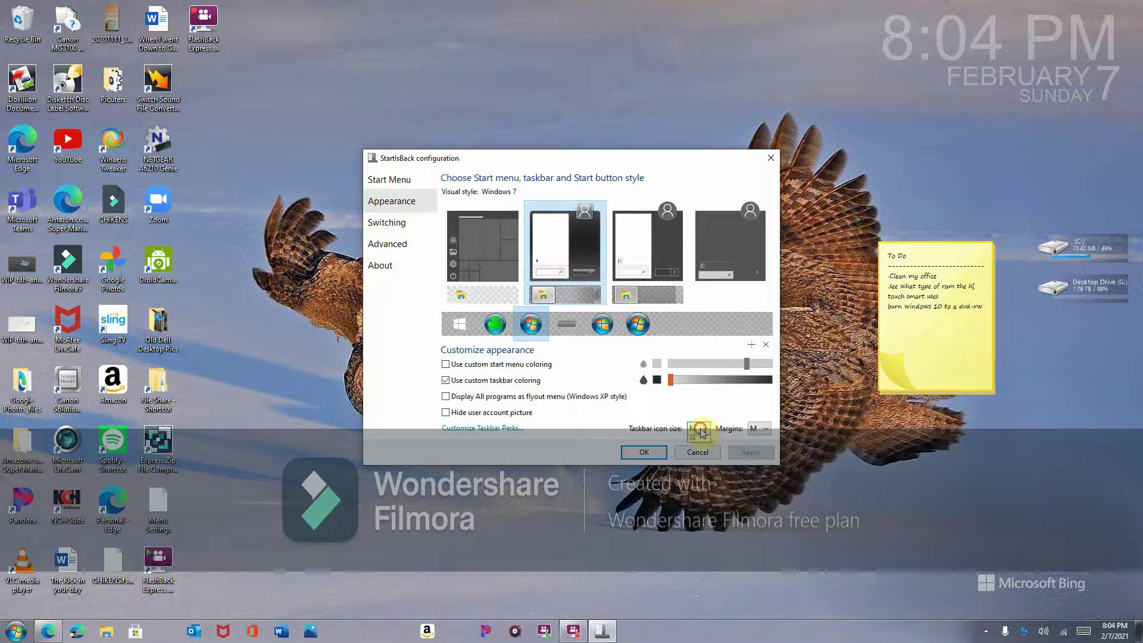
click(703, 458)
click(753, 452)
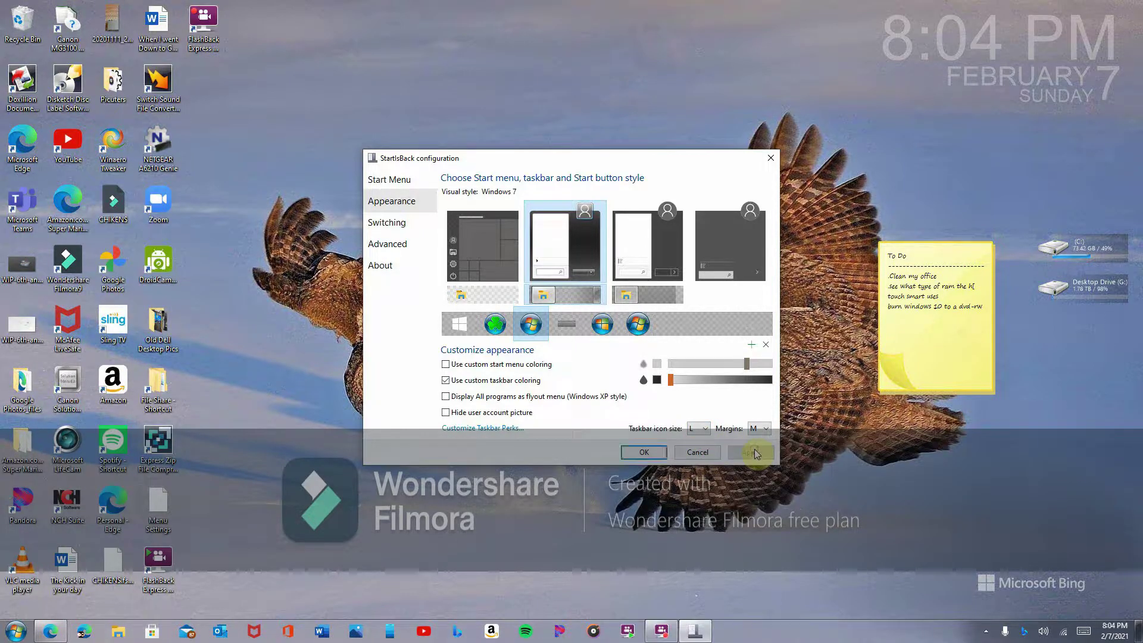
click(691, 430)
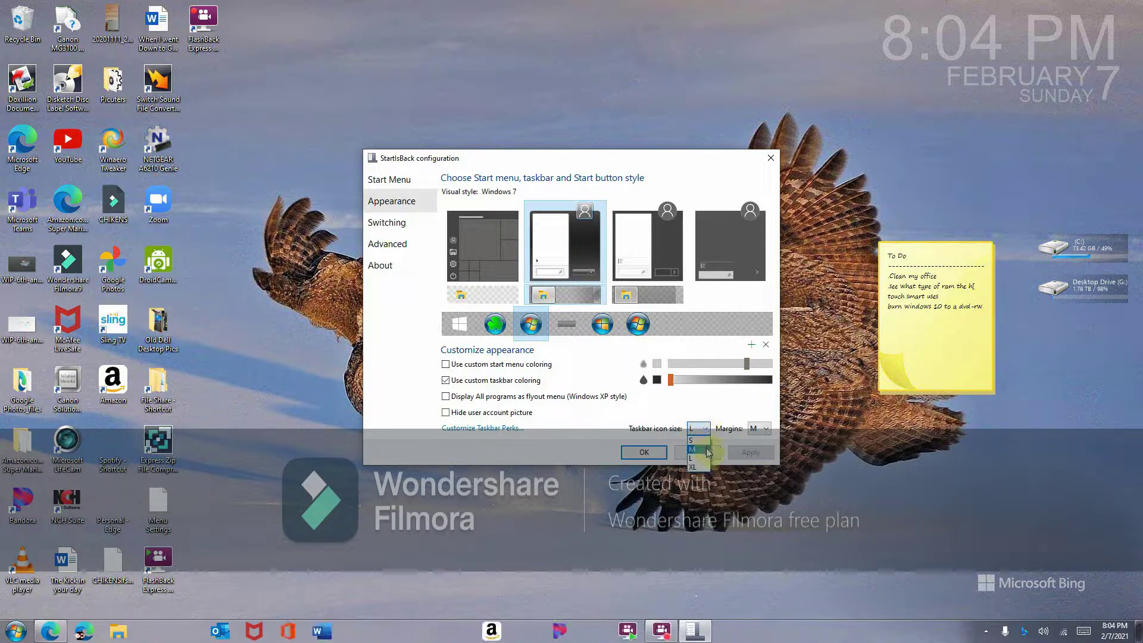
click(708, 451)
click(749, 450)
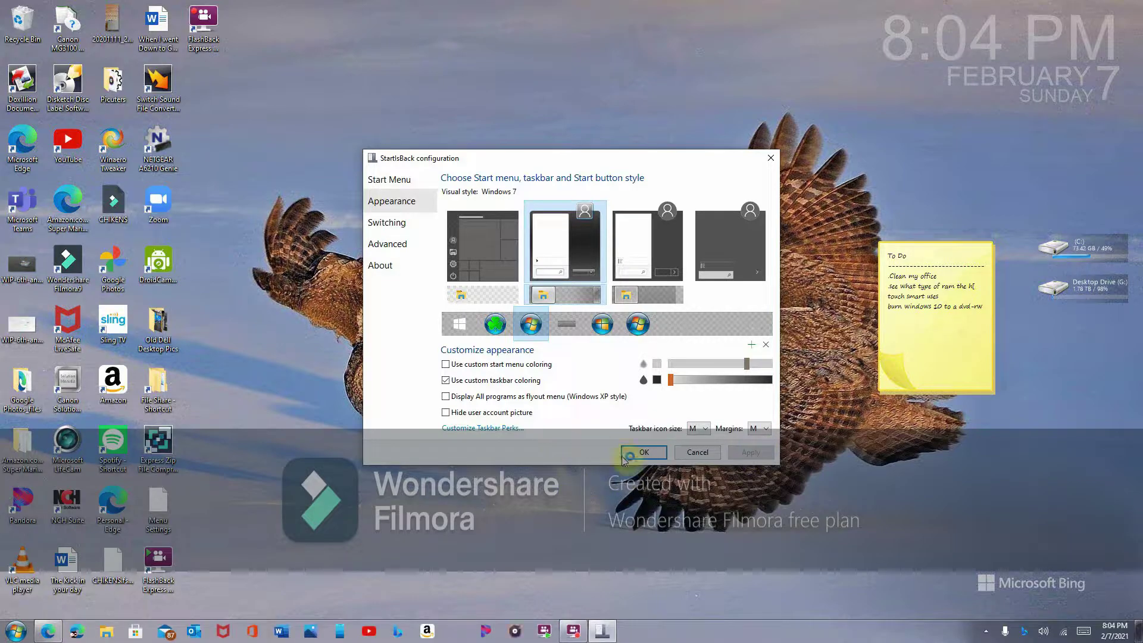
- Show the Start menu configuration options beside the open Start menu to compare the My Programs settings
click(395, 183)
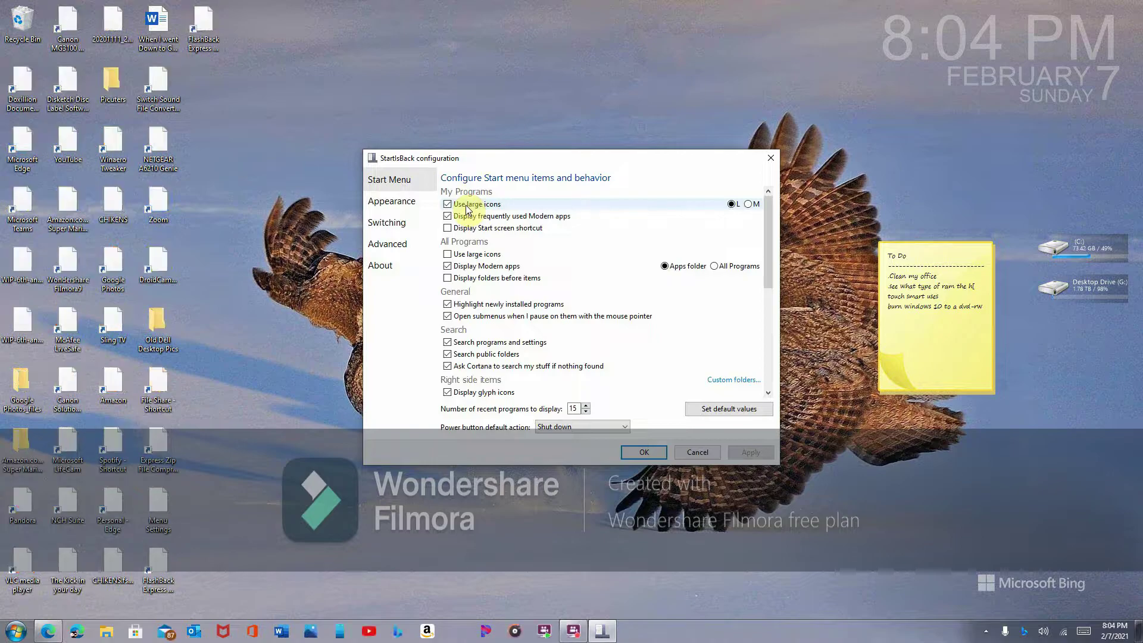
click(9, 618)
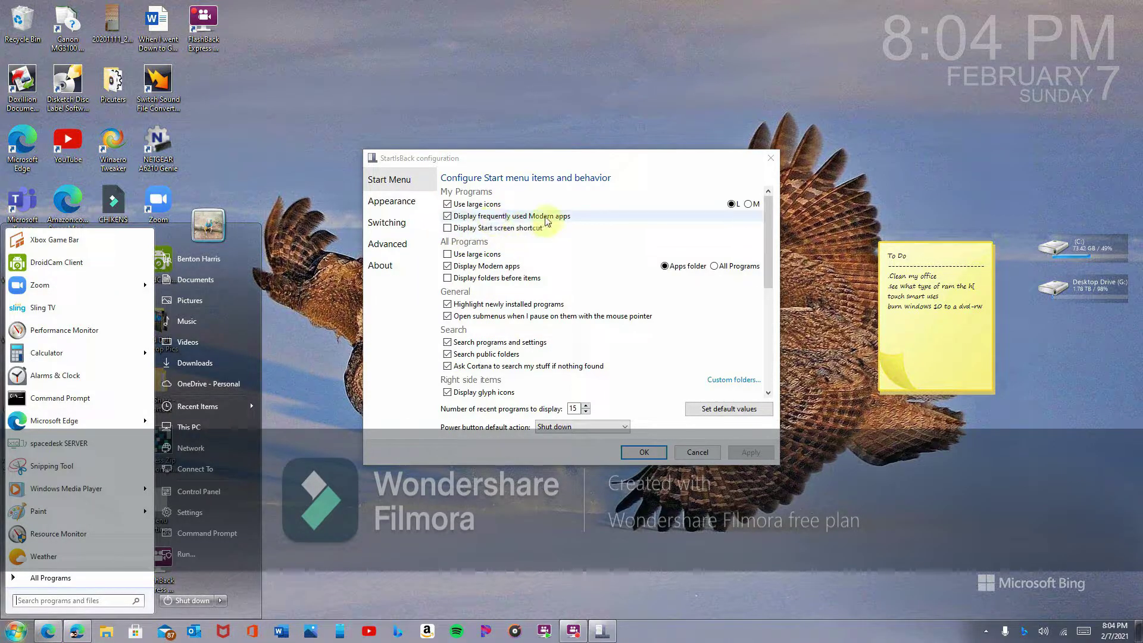
click(646, 192)
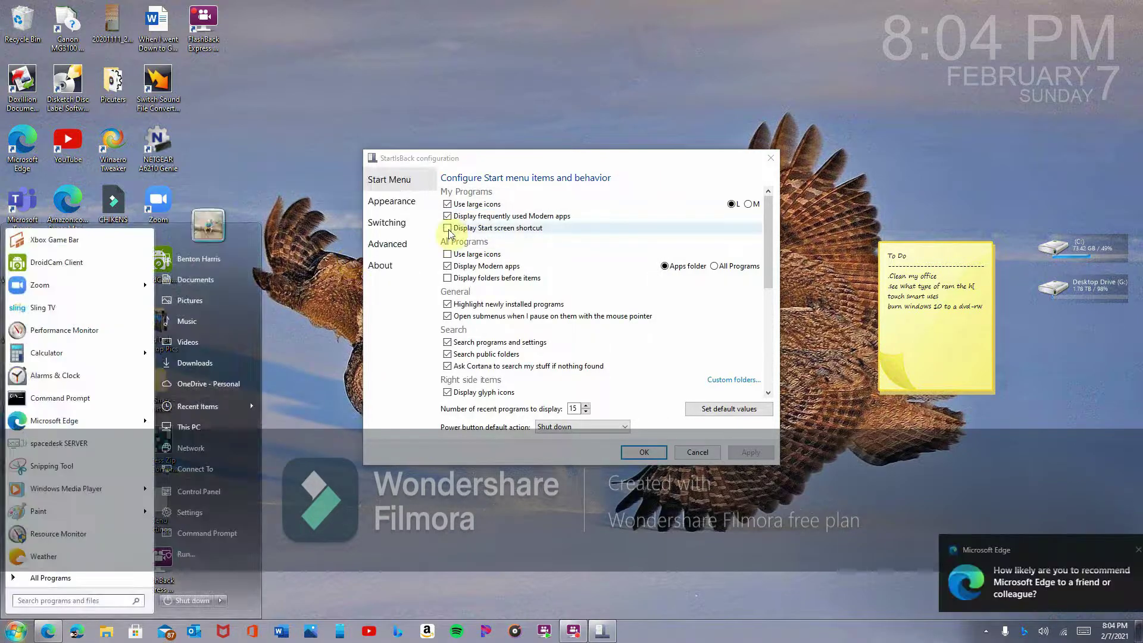
- Enable the Start screen shortcut under My Programs, apply the change, and reopen the Start menu to check it
mouse_move(449, 233)
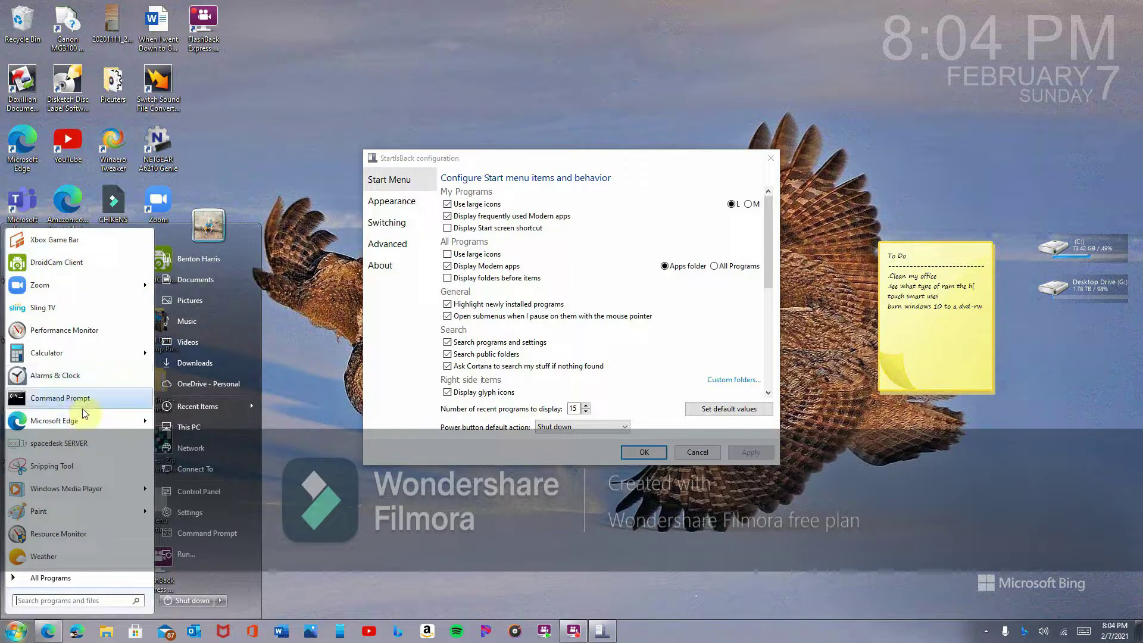
click(450, 229)
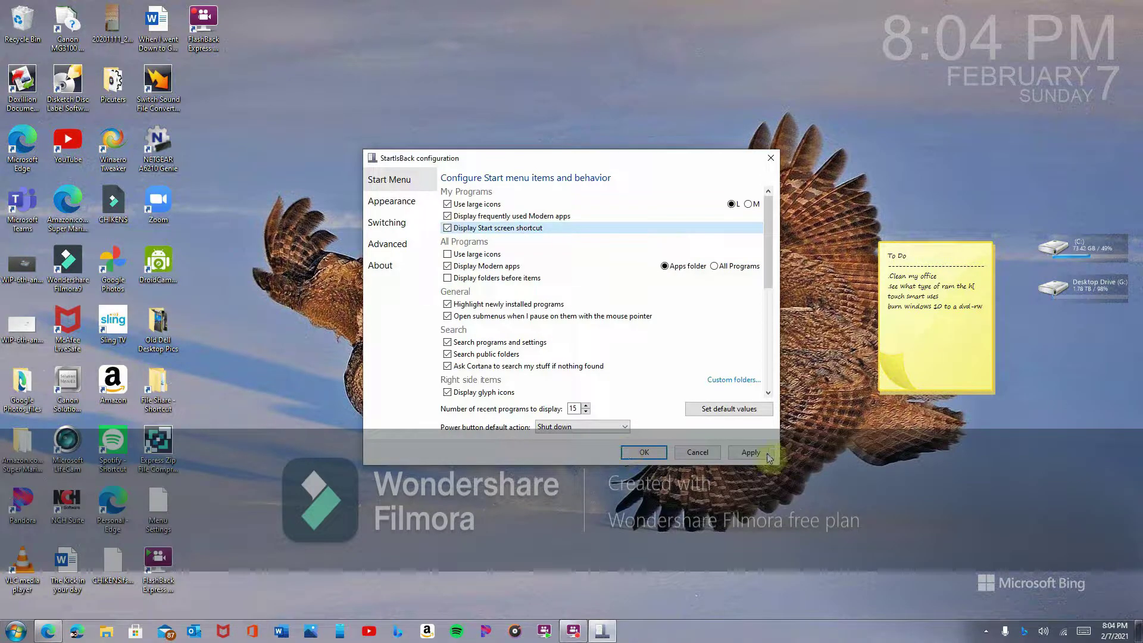
click(11, 628)
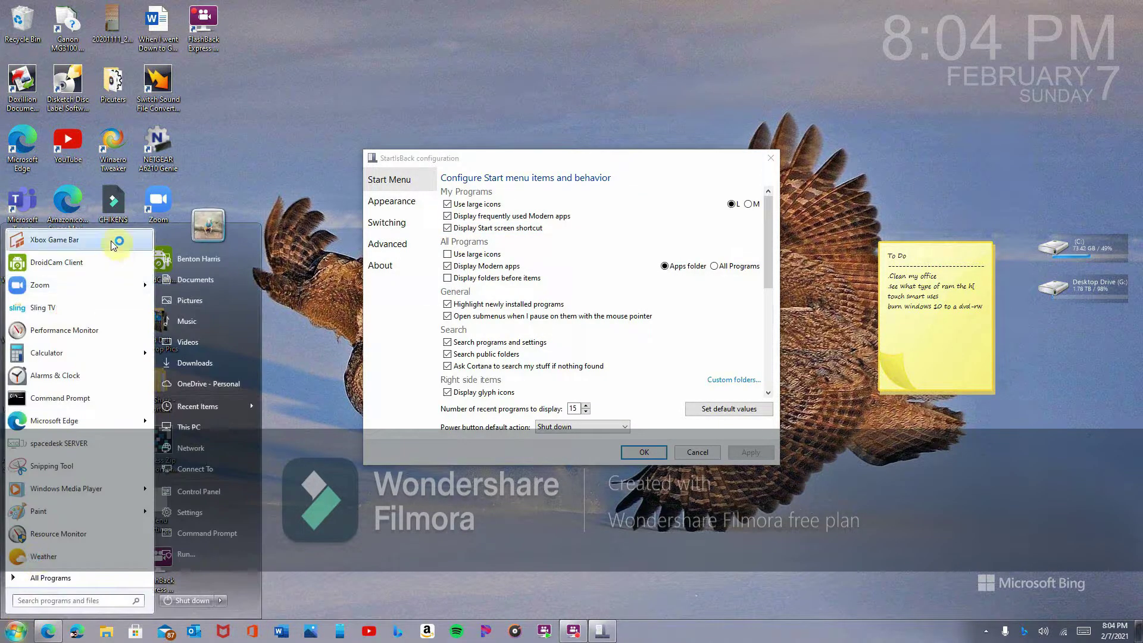
click(11, 633)
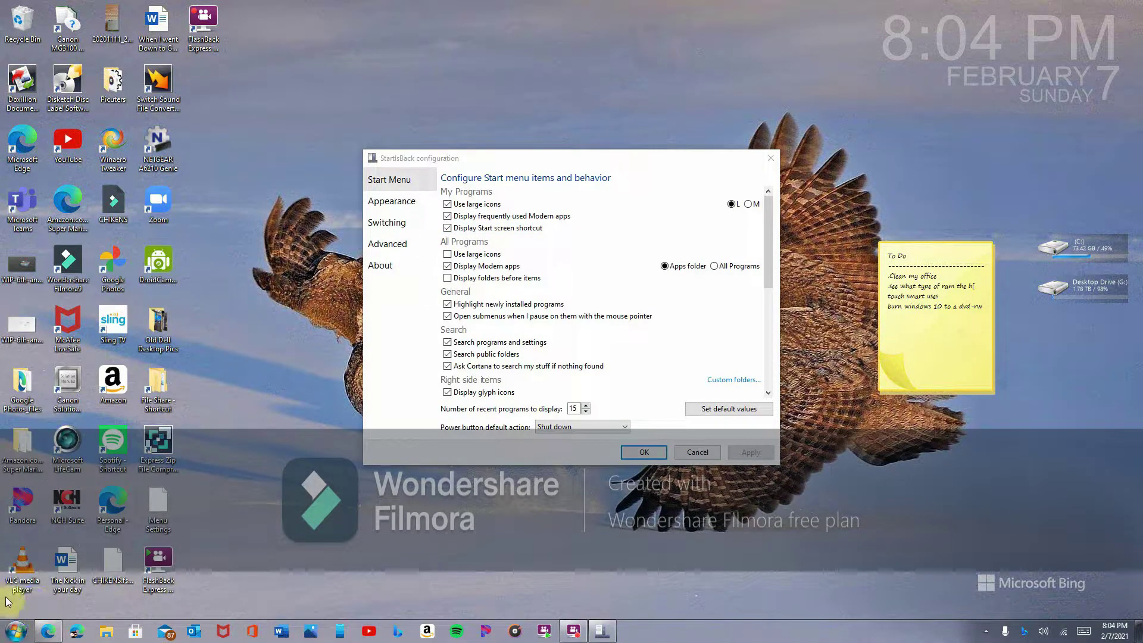
click(16, 632)
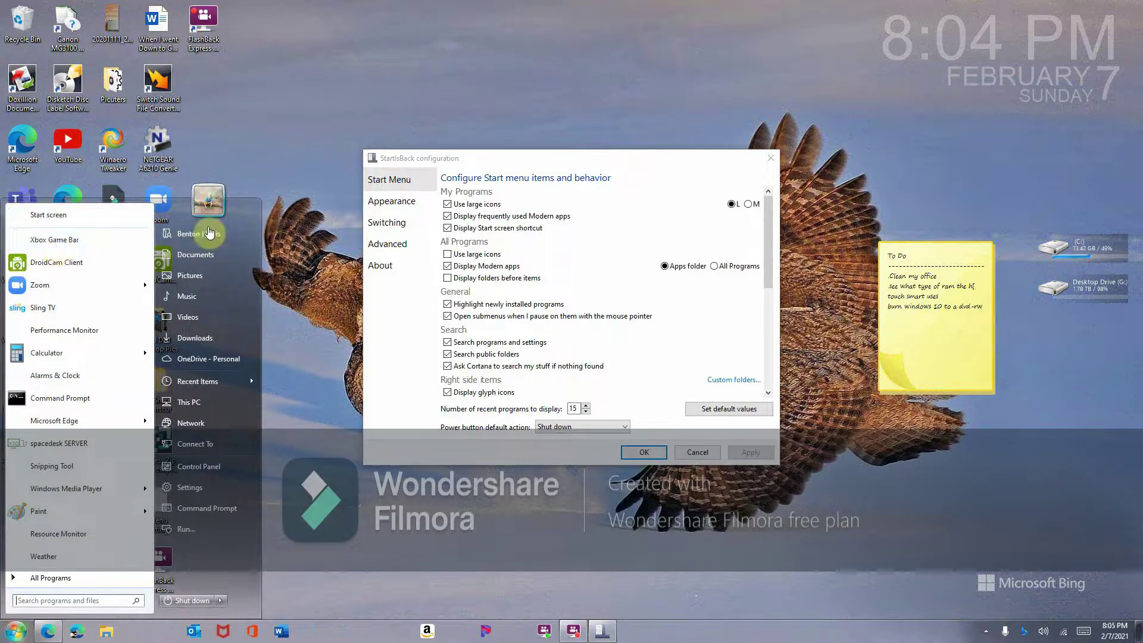
- Open the Windows 10 Start screen from the new shortcut, browse its app list to the end, and close it
click(60, 223)
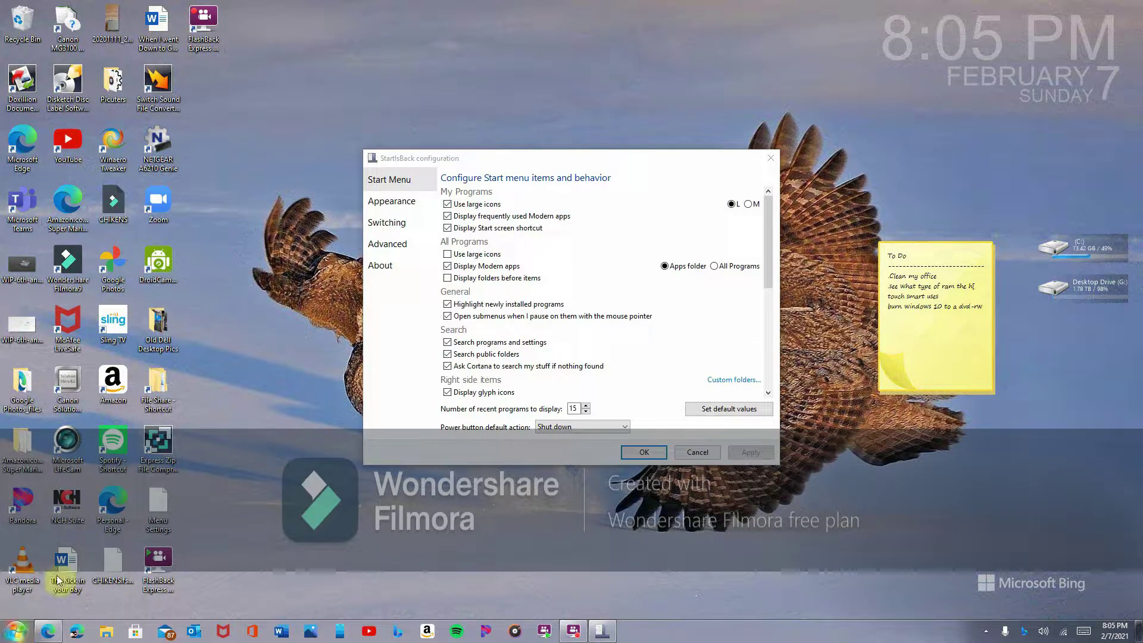
click(16, 631)
click(76, 227)
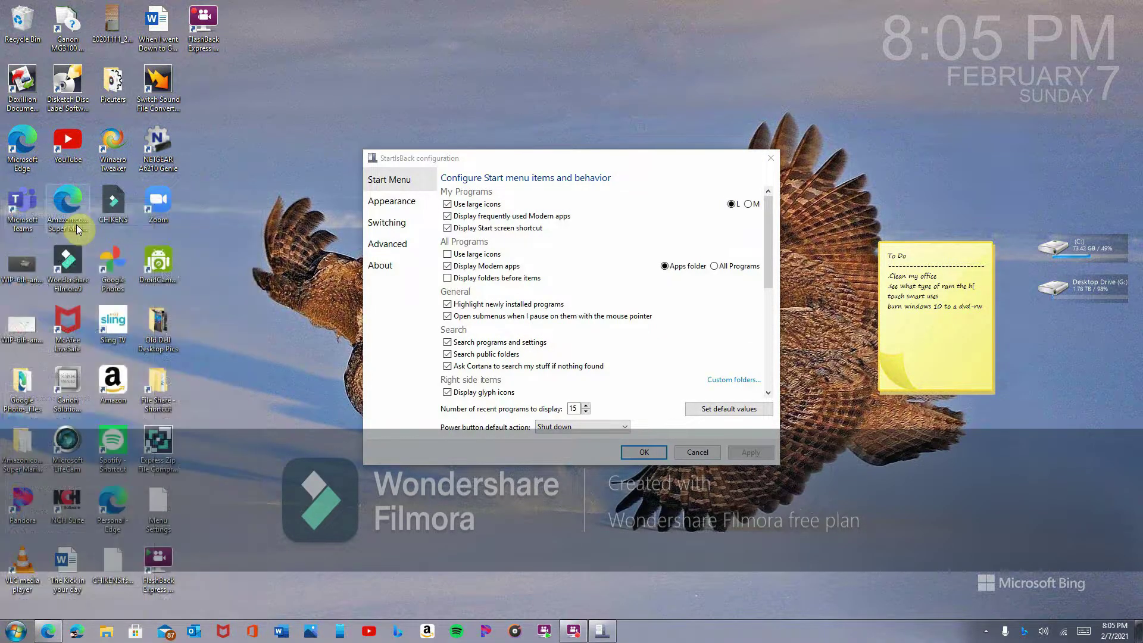
click(16, 631)
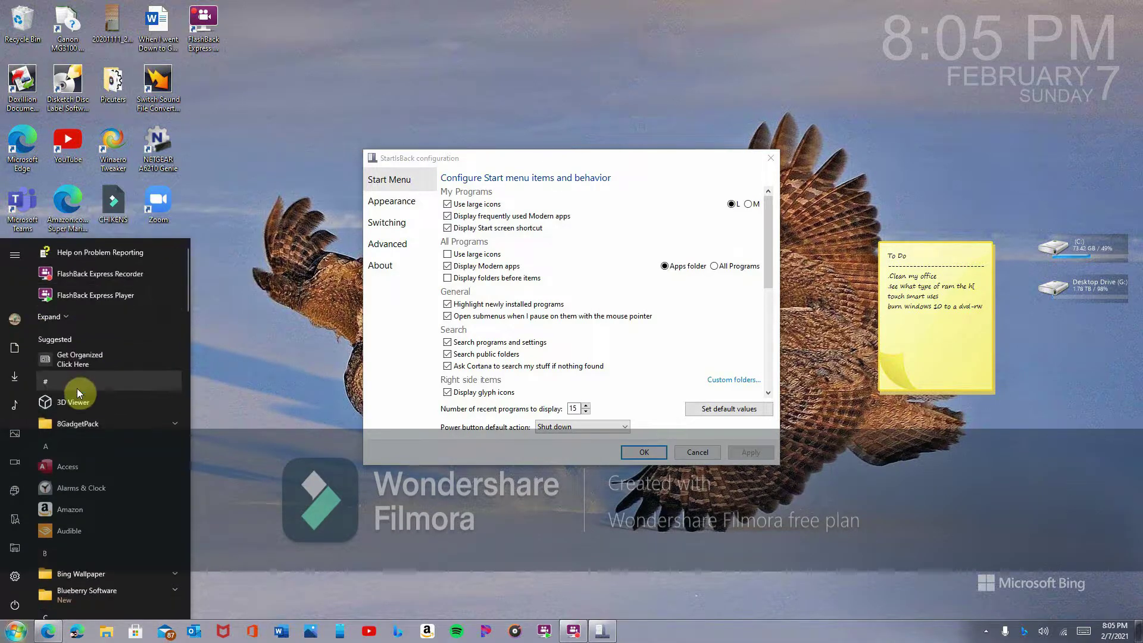
scroll(81, 404, down, 8)
scroll(81, 405, down, 10)
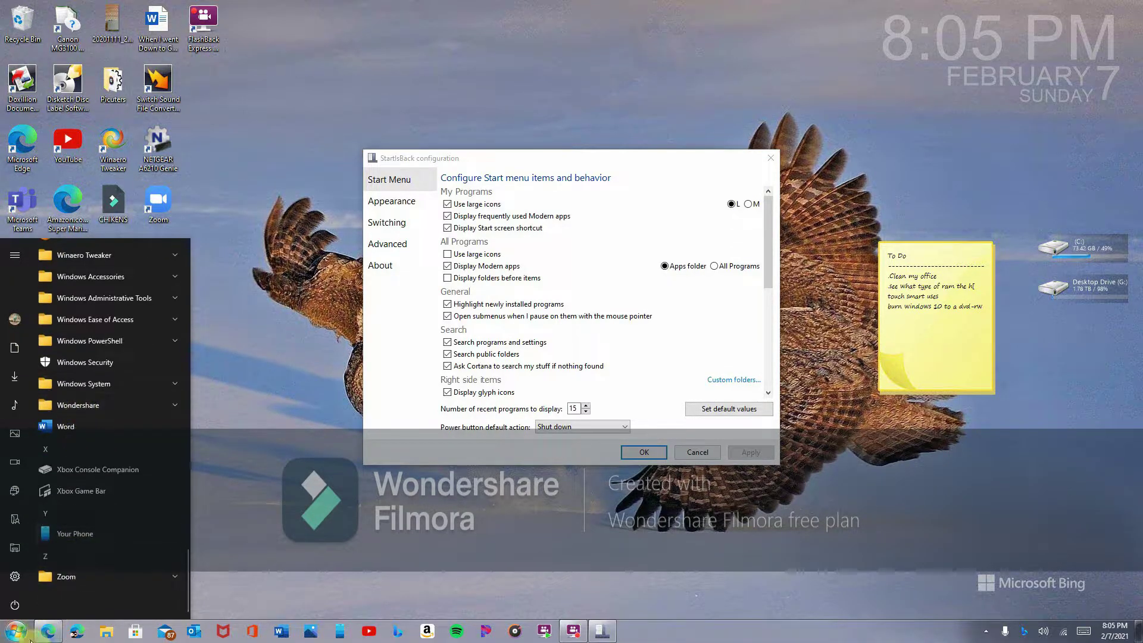
click(416, 465)
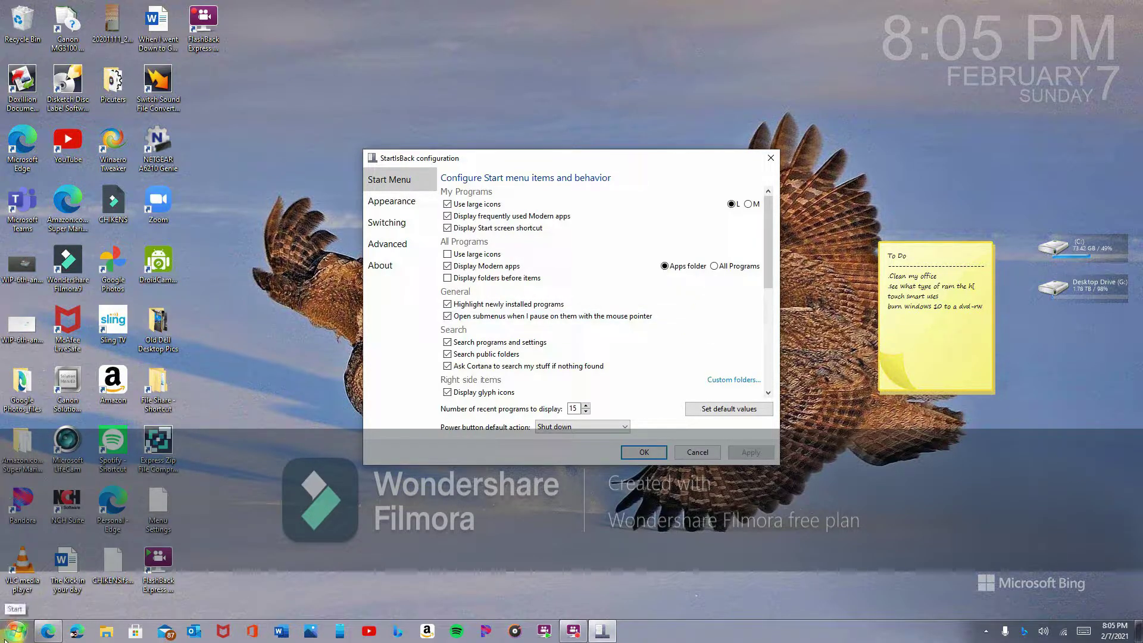
click(19, 631)
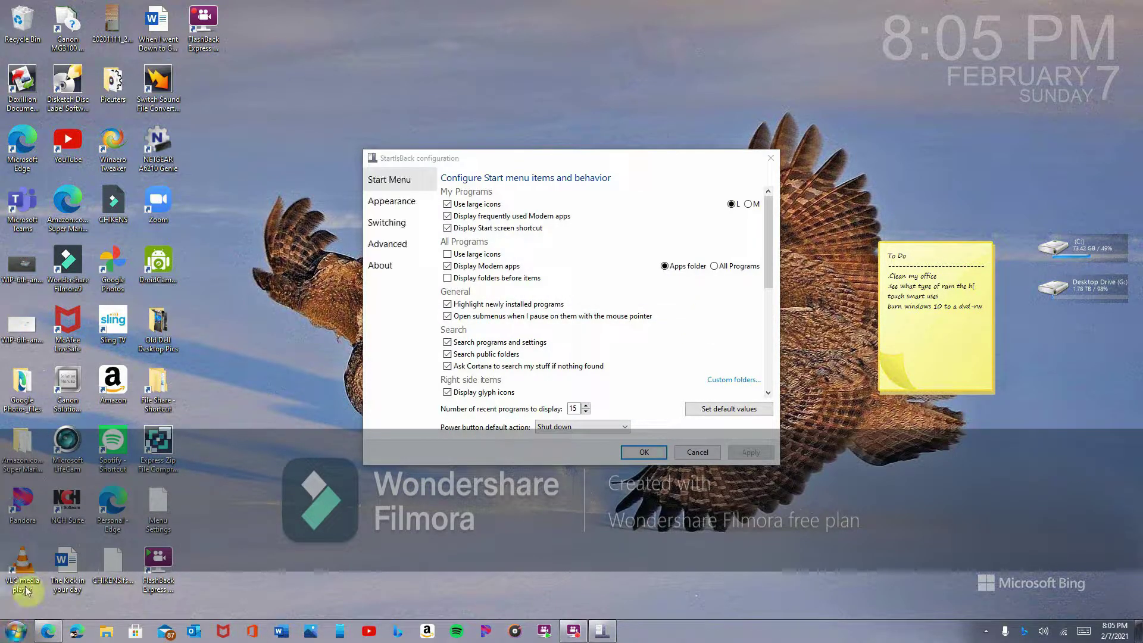
key(Escape)
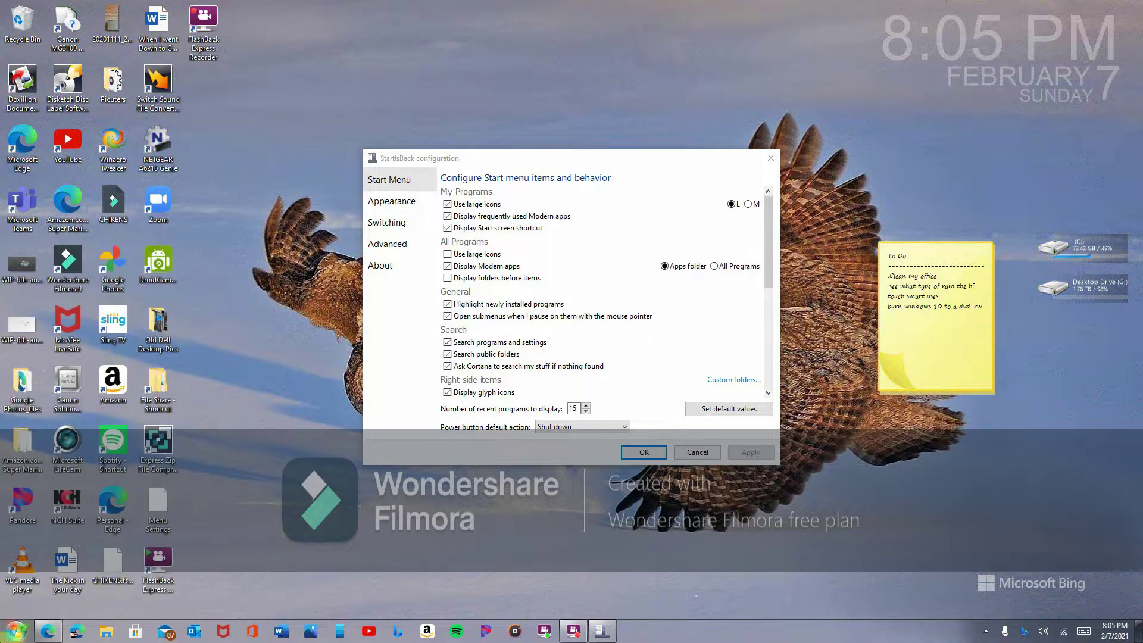
click(14, 635)
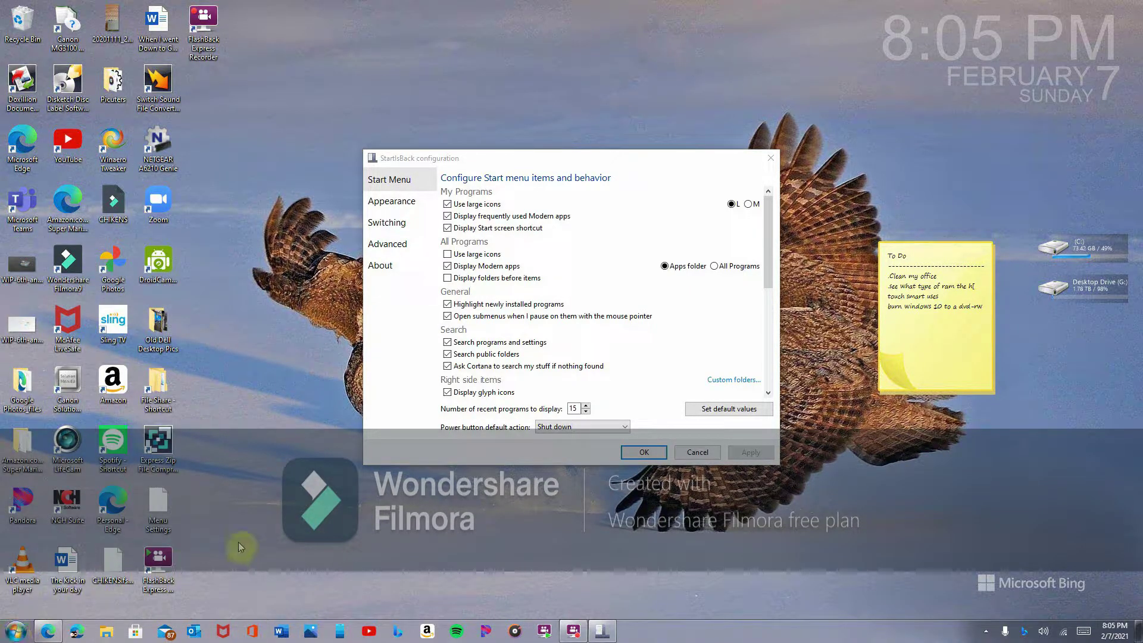
click(301, 524)
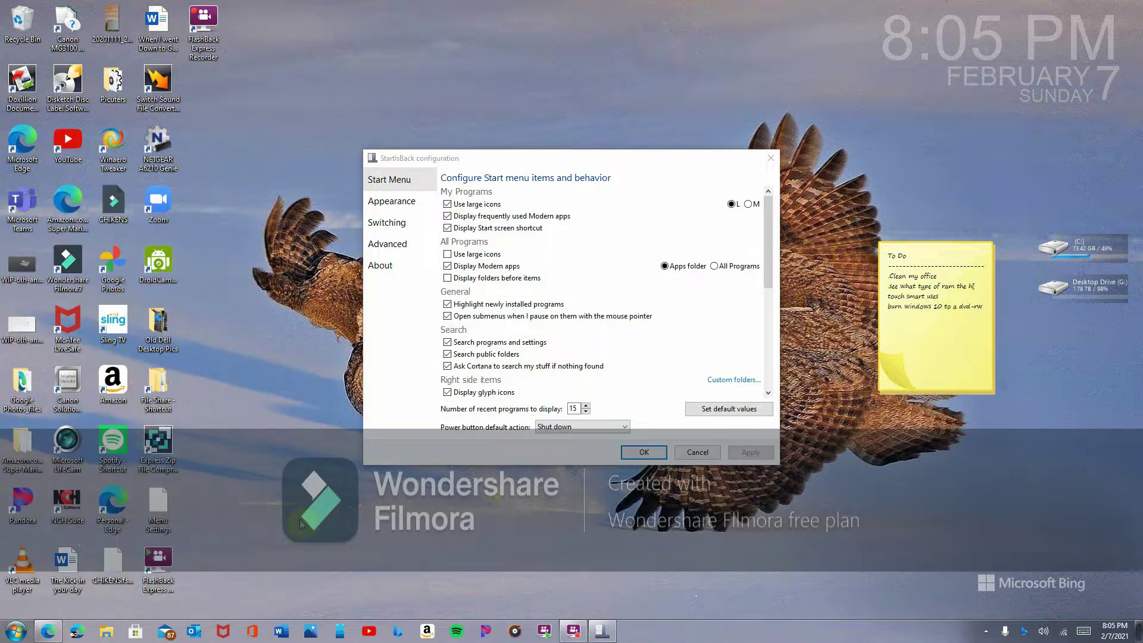
- Browse the app list of the Windows 10 Start screen again, close it, and disable the Start screen shortcut under My Programs
key(super)
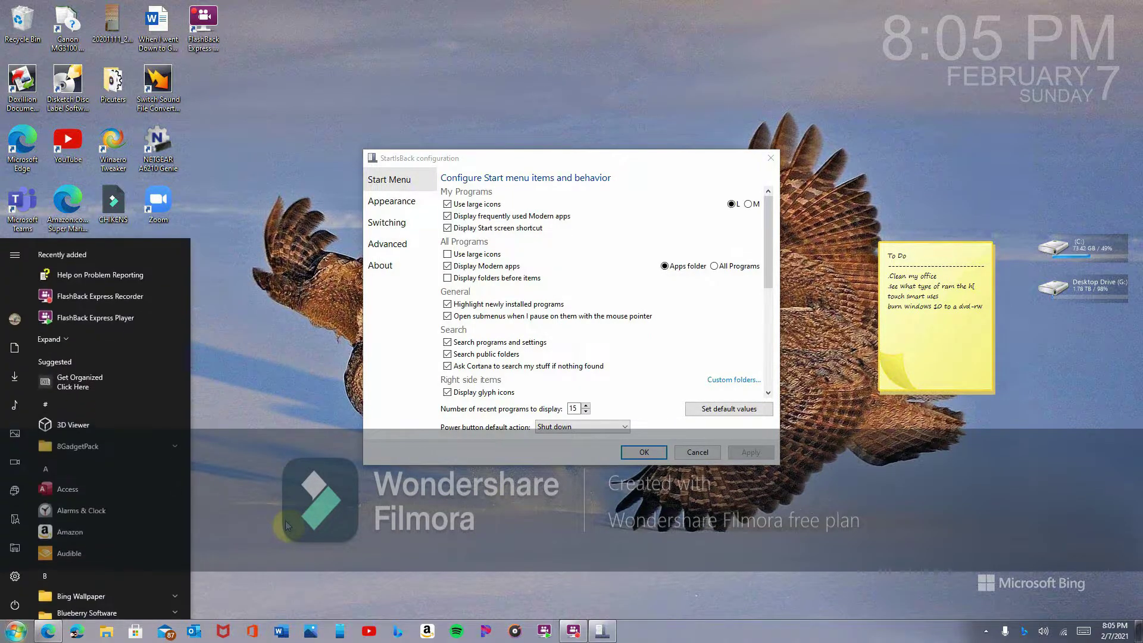
scroll(102, 448, down, 10)
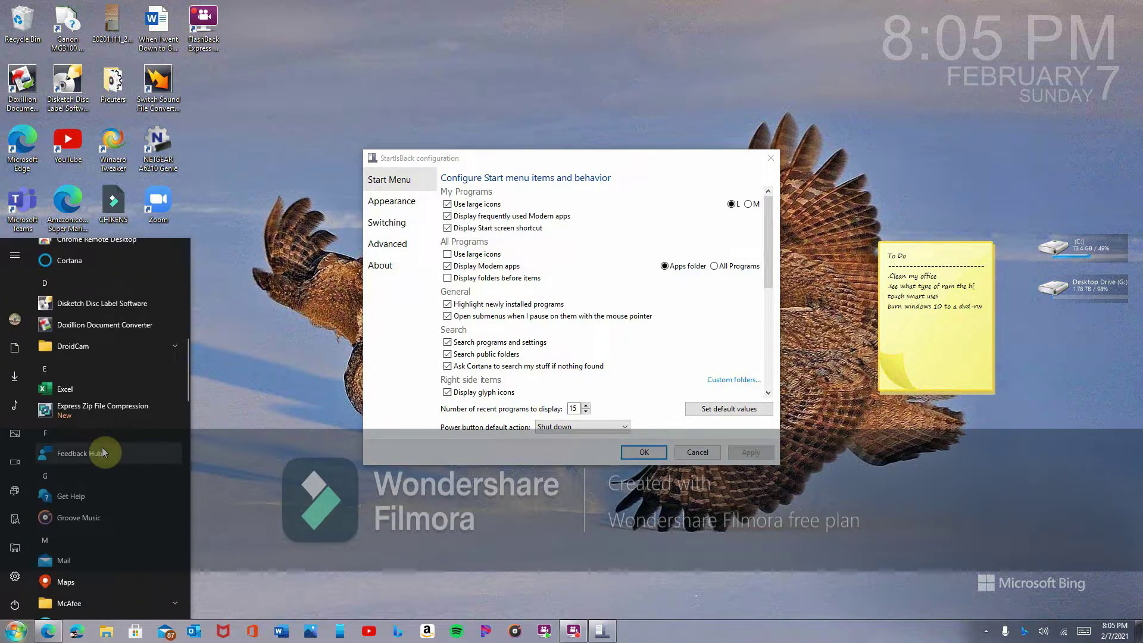
scroll(89, 433, down, 8)
scroll(89, 434, down, 10)
scroll(89, 433, up, 8)
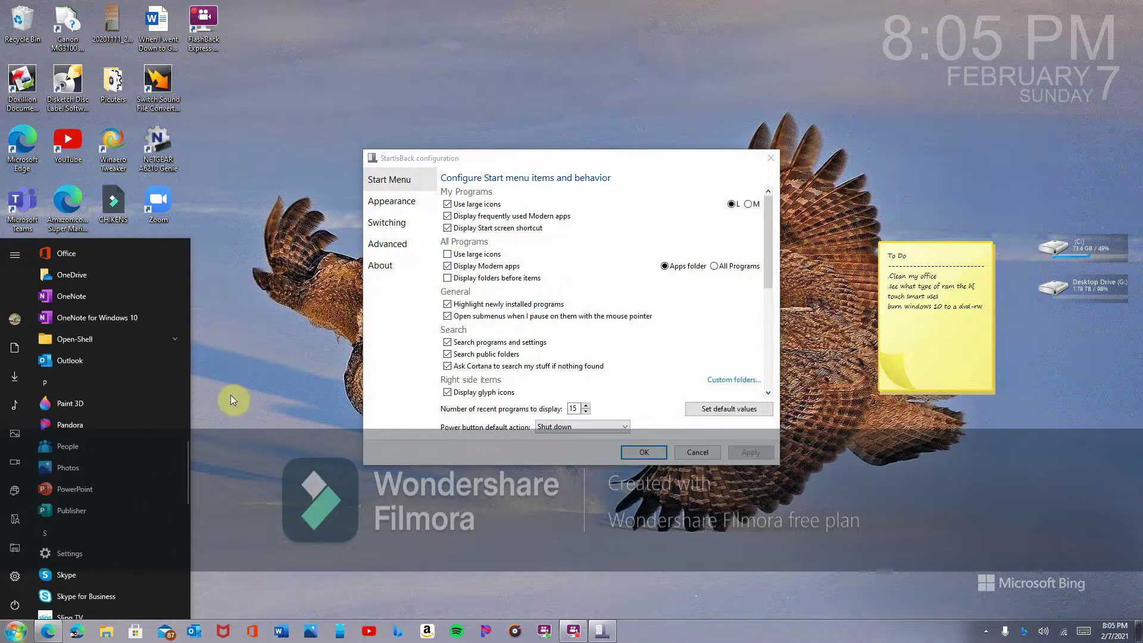
click(231, 396)
click(536, 228)
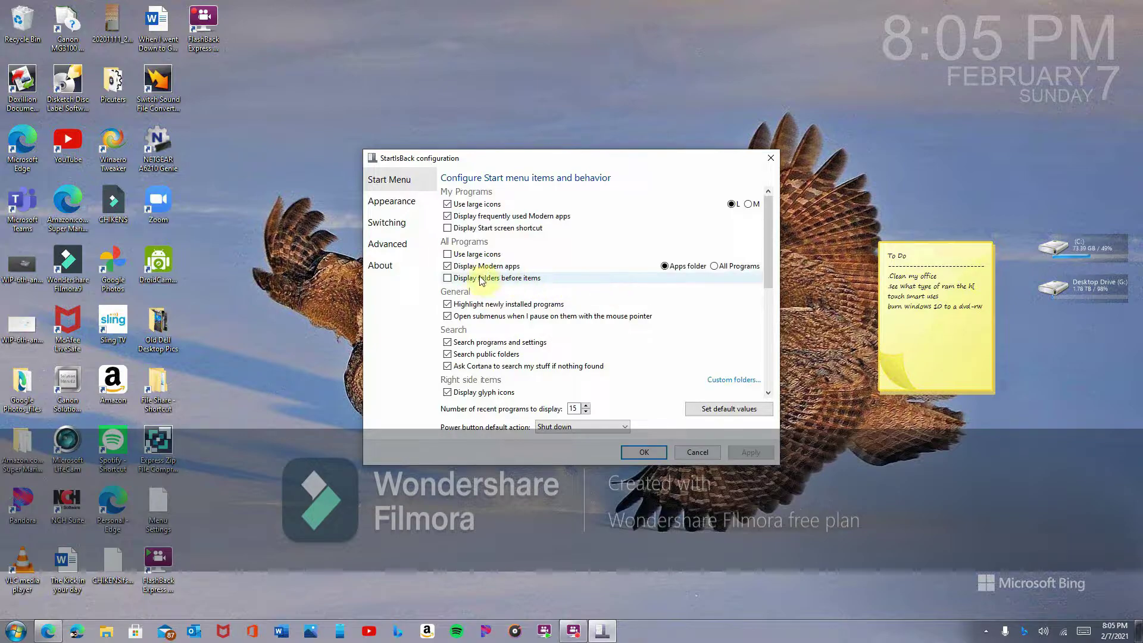
- Point out the Display folders before items option and browse All Programs in the Start menu to examine how folders and programs are ordered
click(502, 279)
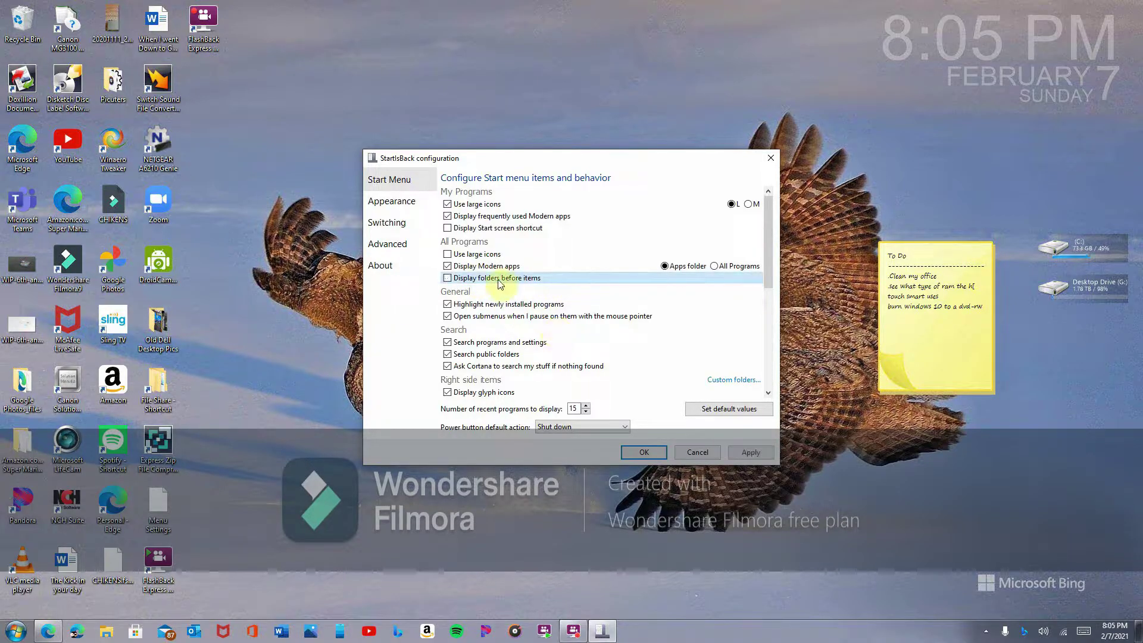
click(16, 630)
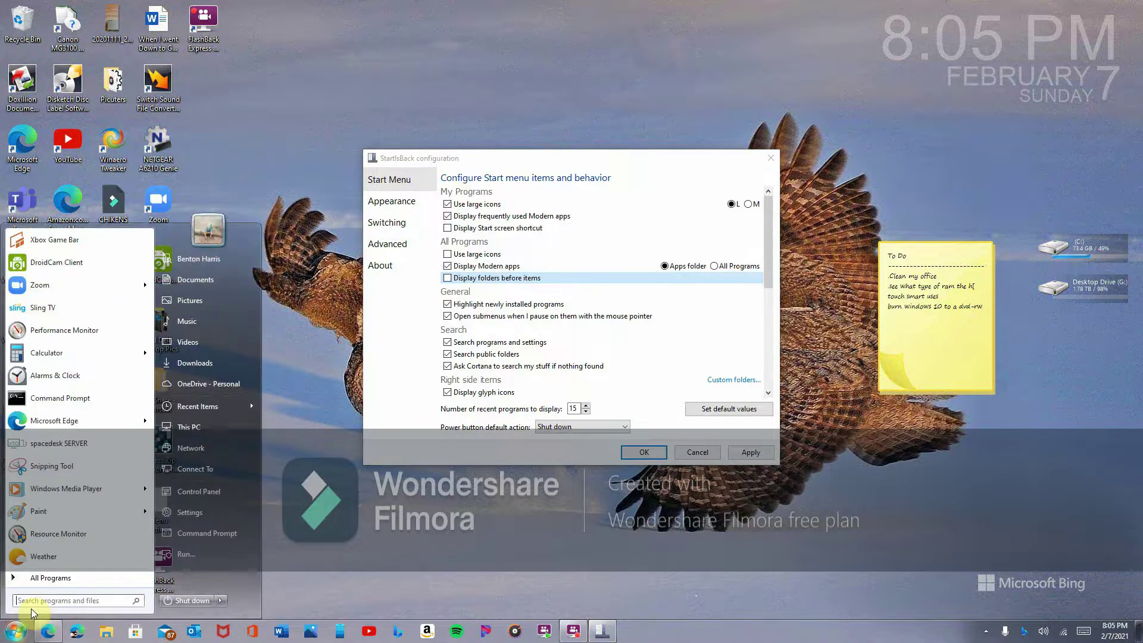
click(51, 579)
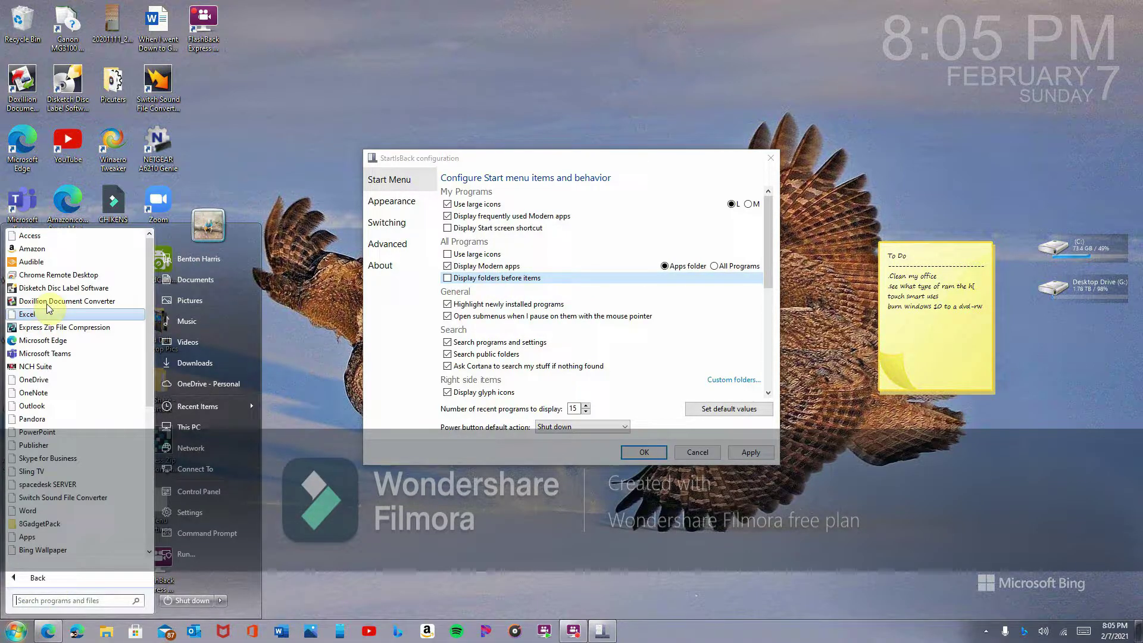
scroll(65, 470, down, 6)
scroll(66, 471, down, 1)
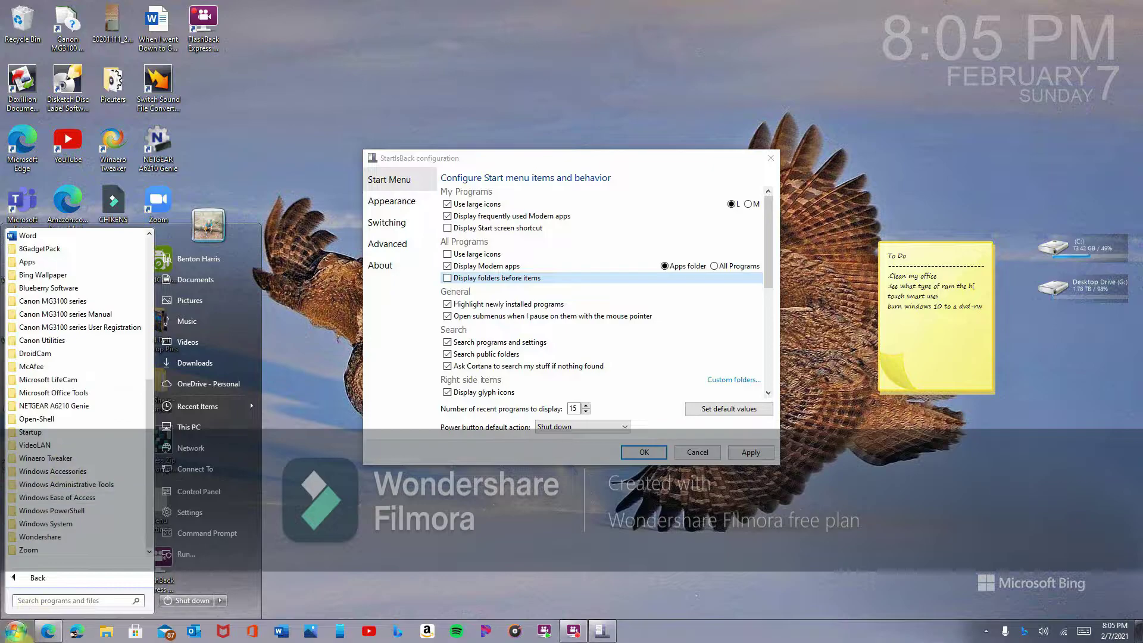
click(408, 426)
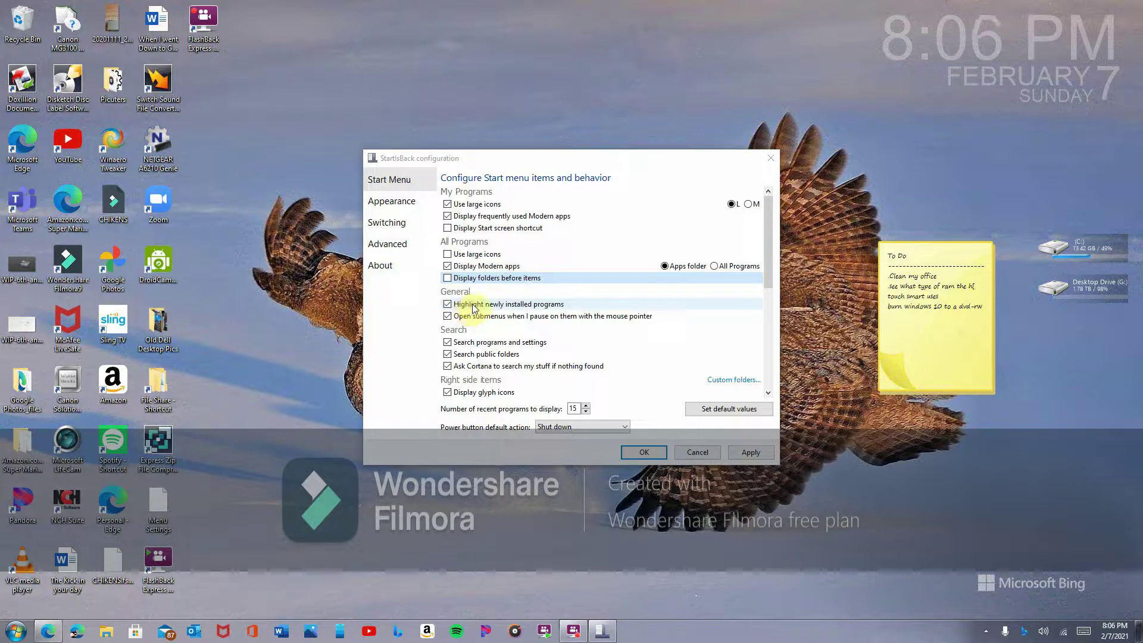
click(16, 631)
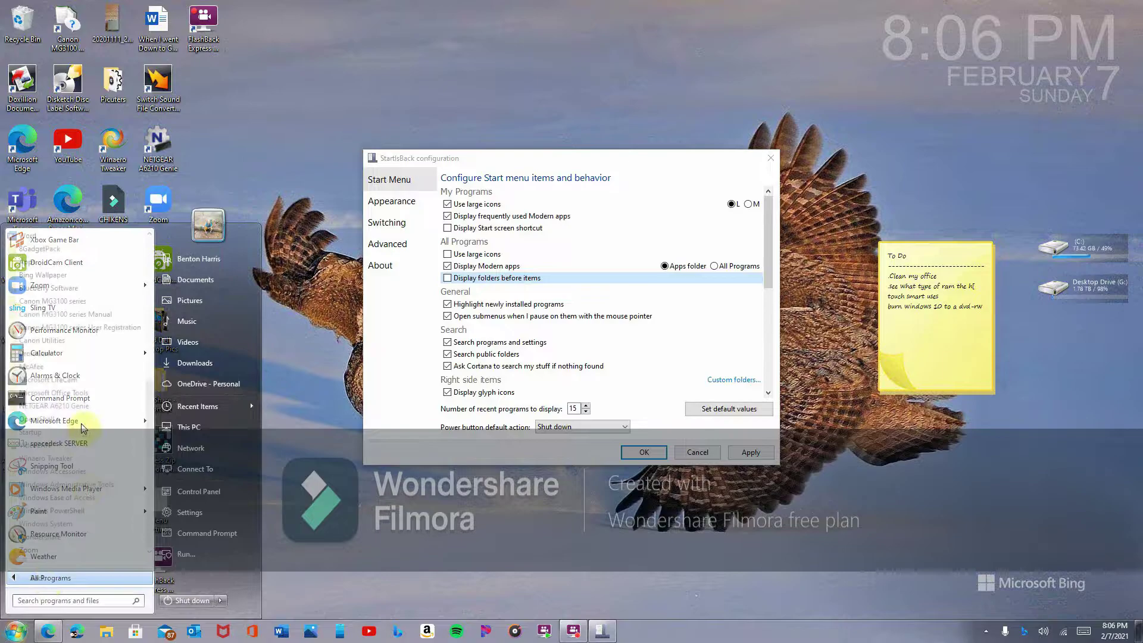
click(48, 579)
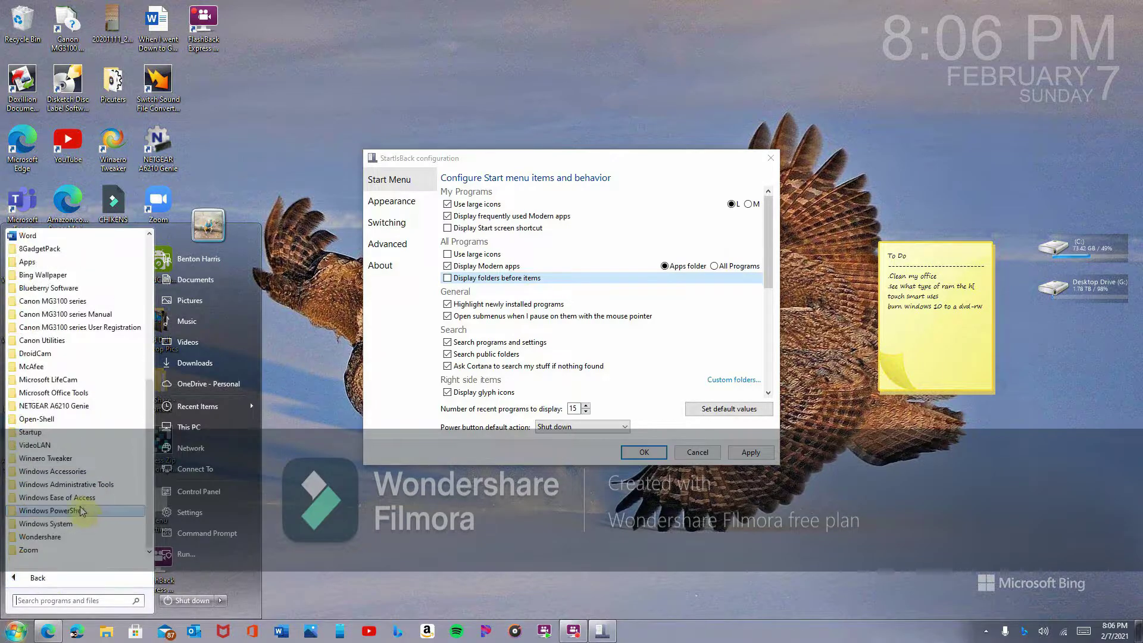
click(57, 579)
click(338, 289)
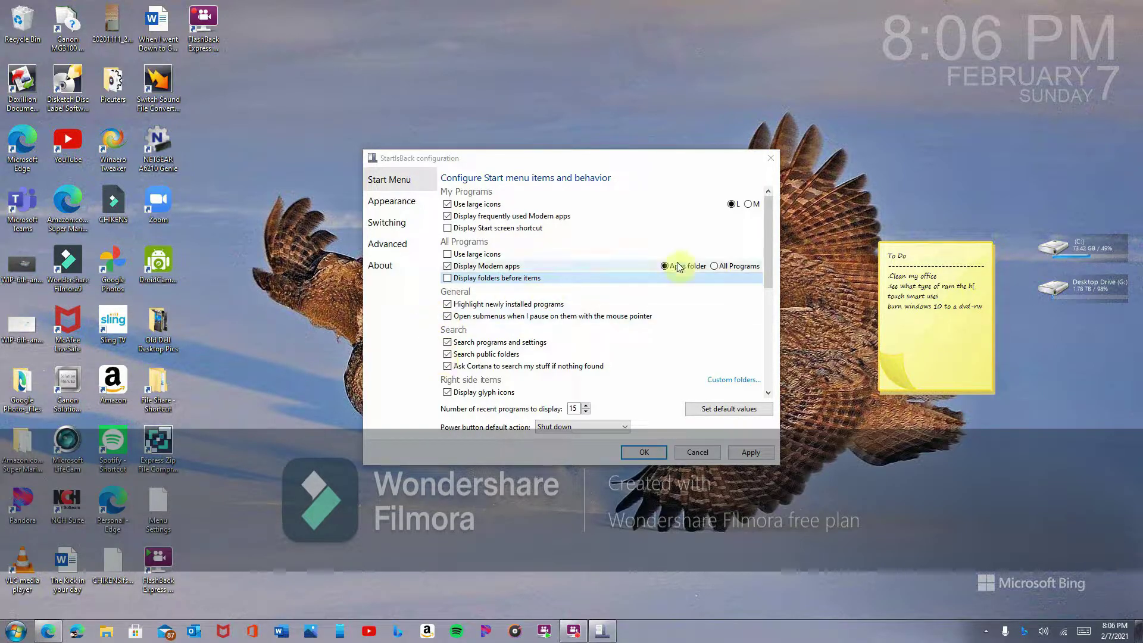
- Compare the Right side items settings with the corresponding entries in the open Start menu
drag(763, 266, 770, 375)
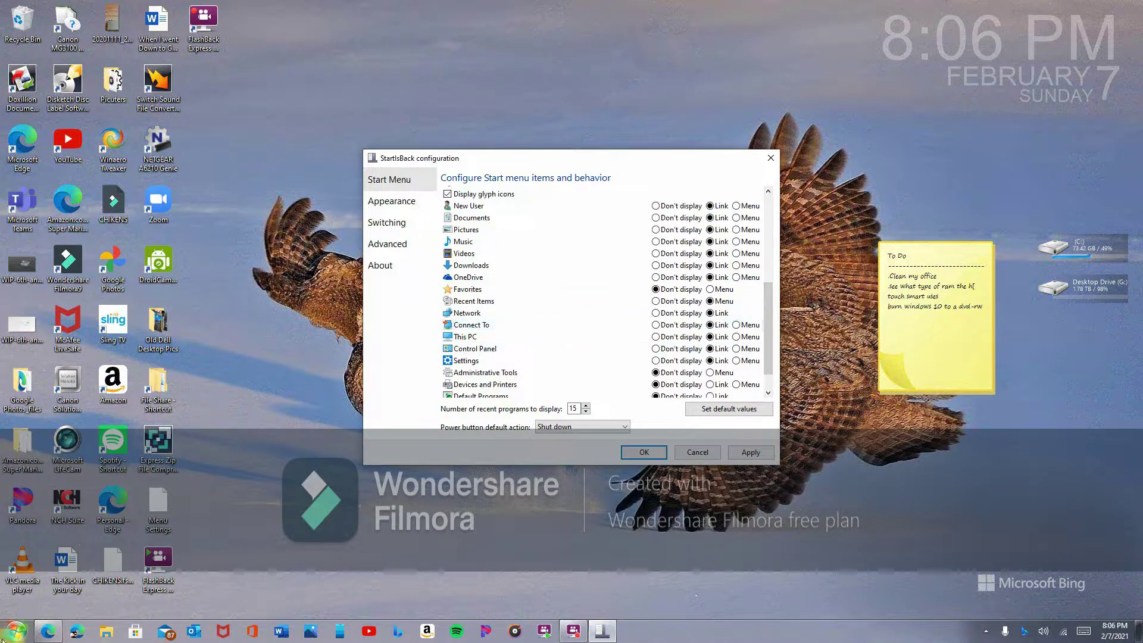
click(17, 630)
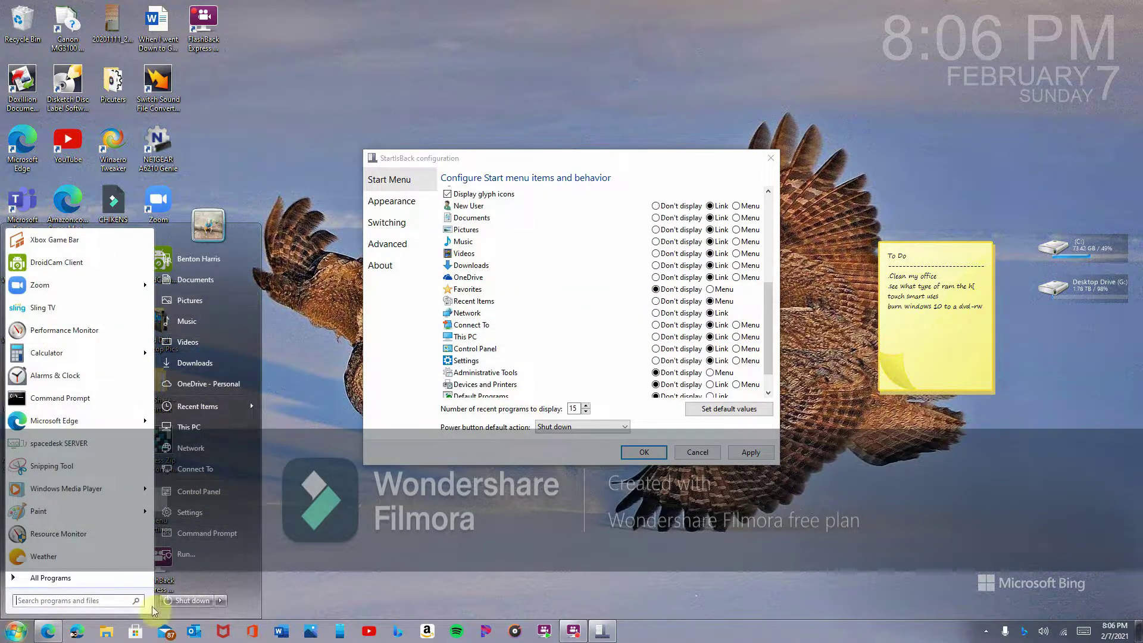
click(30, 633)
scroll(685, 297, up, 3)
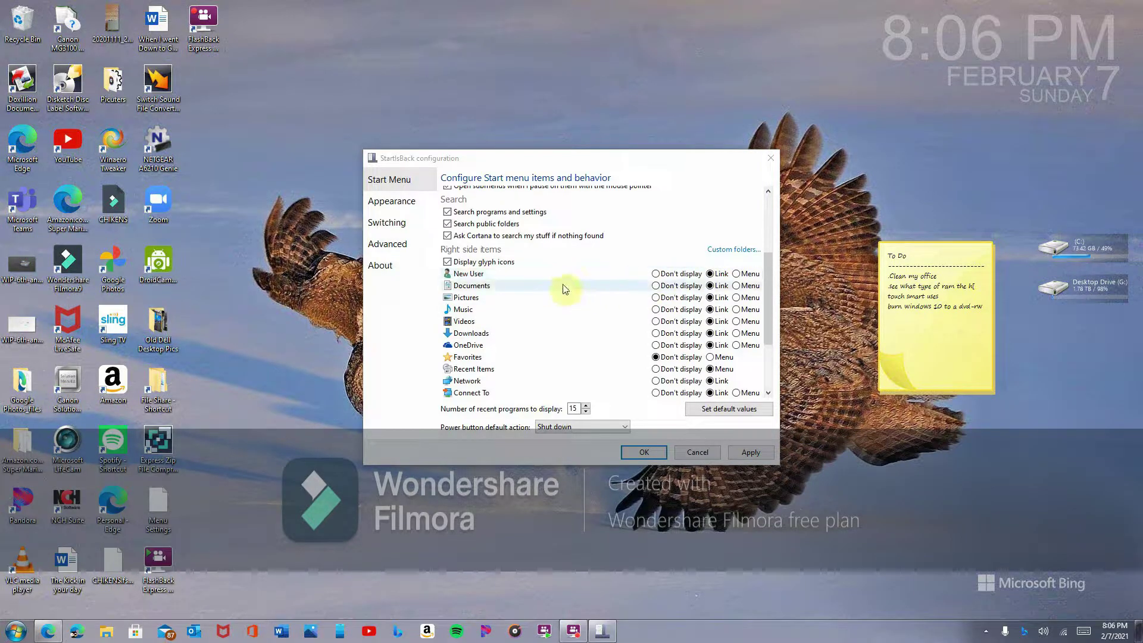
click(2, 636)
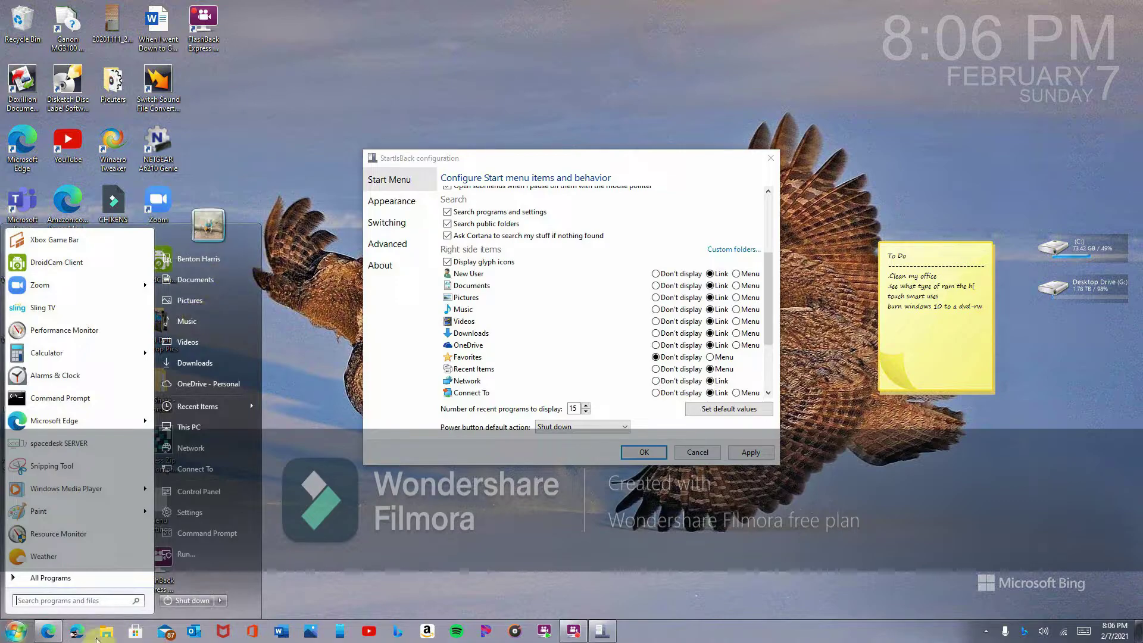
click(461, 434)
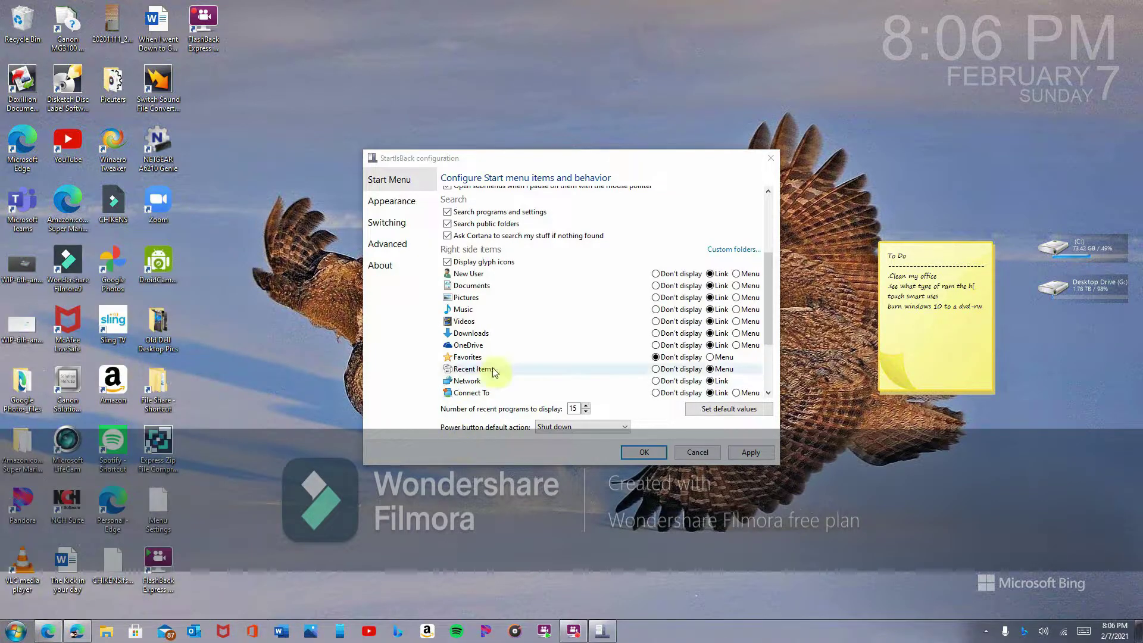
click(646, 189)
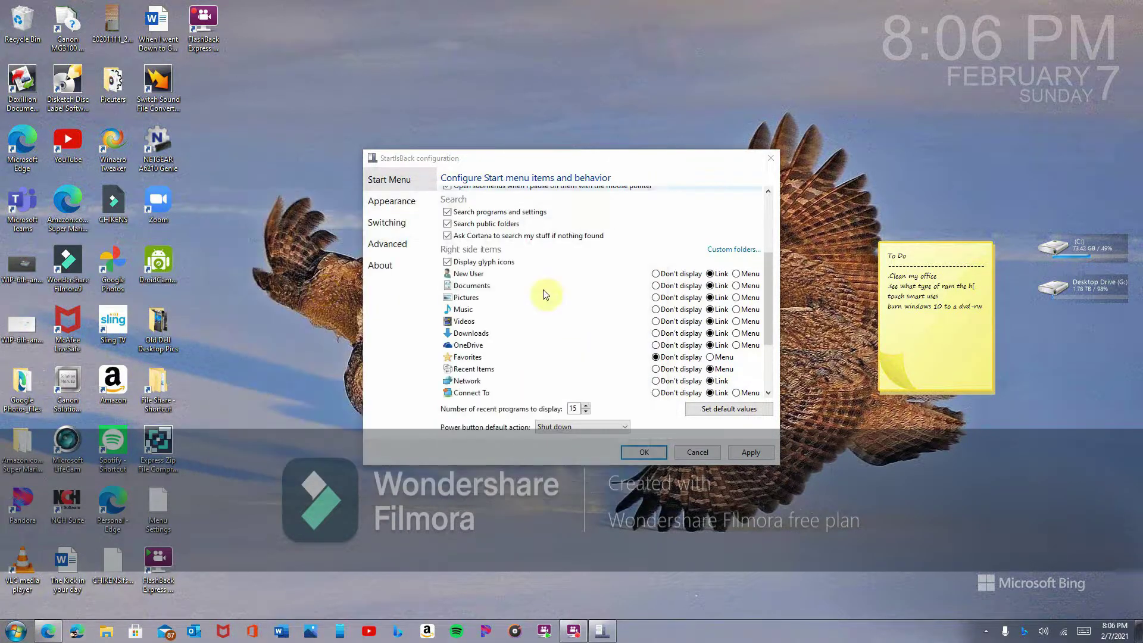
- Set the Settings item to display as a Menu, apply it, and expand its submenu in the Start menu
scroll(545, 309, down, 3)
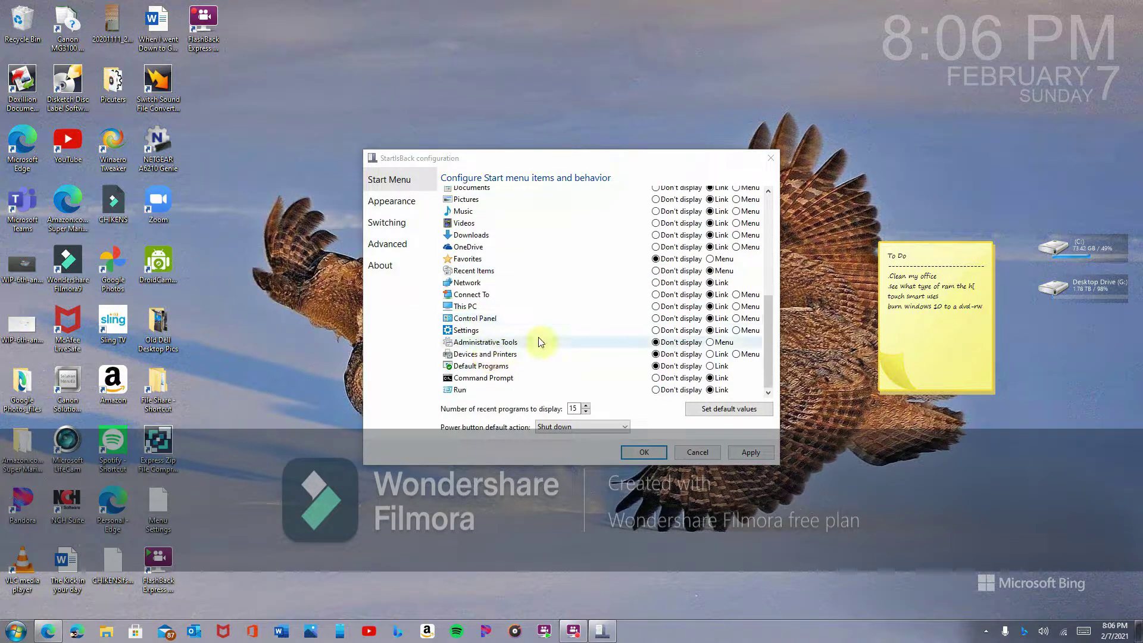
click(736, 331)
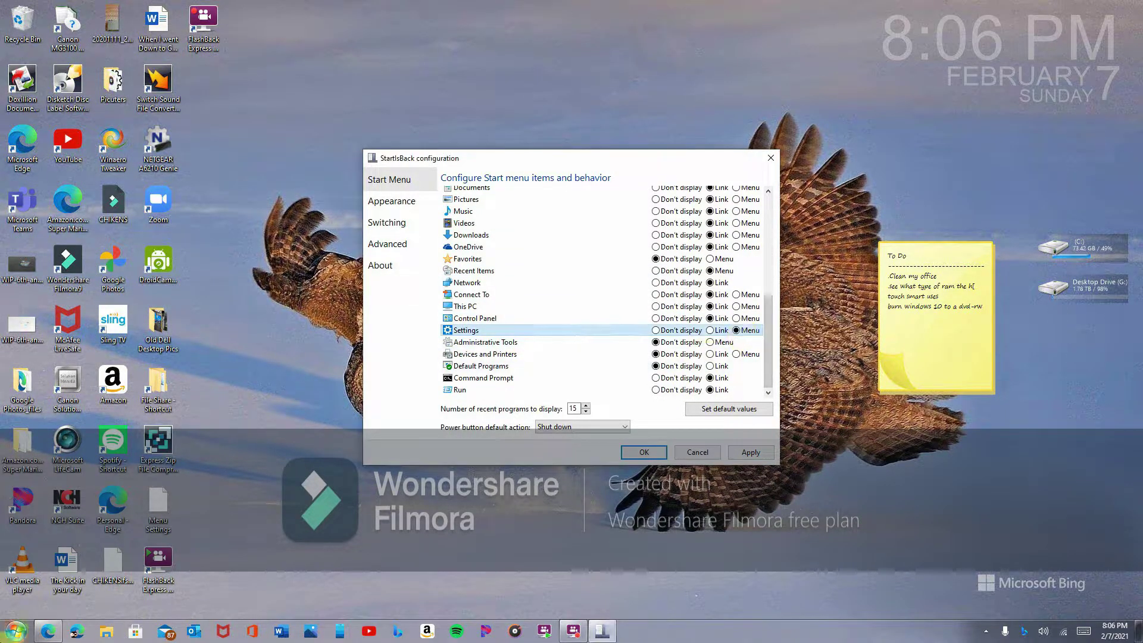
click(16, 629)
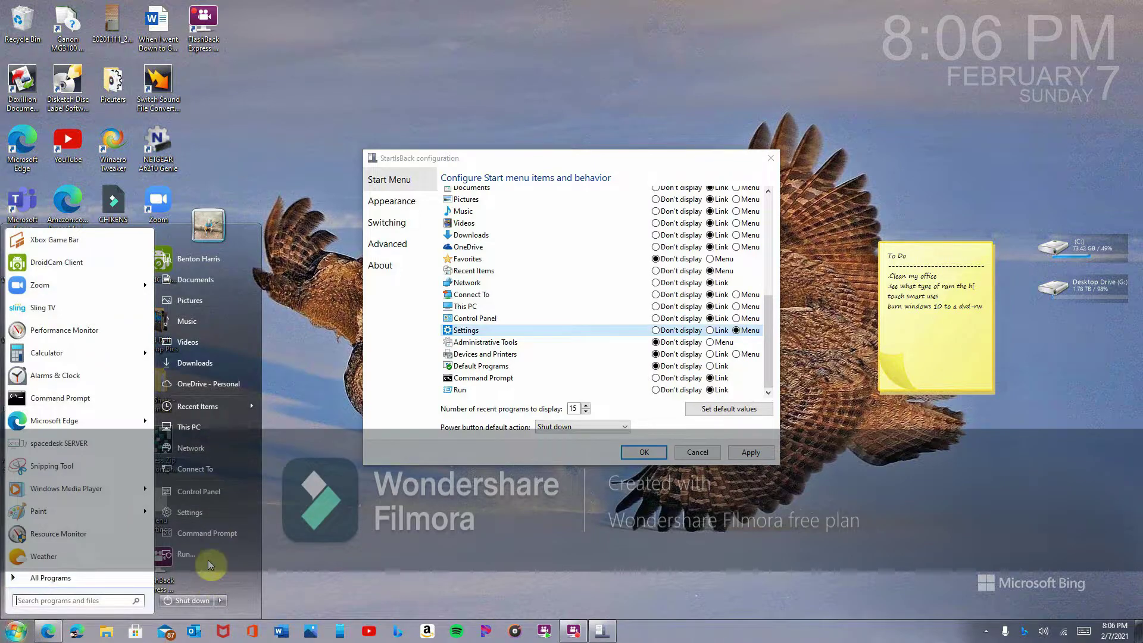
click(750, 452)
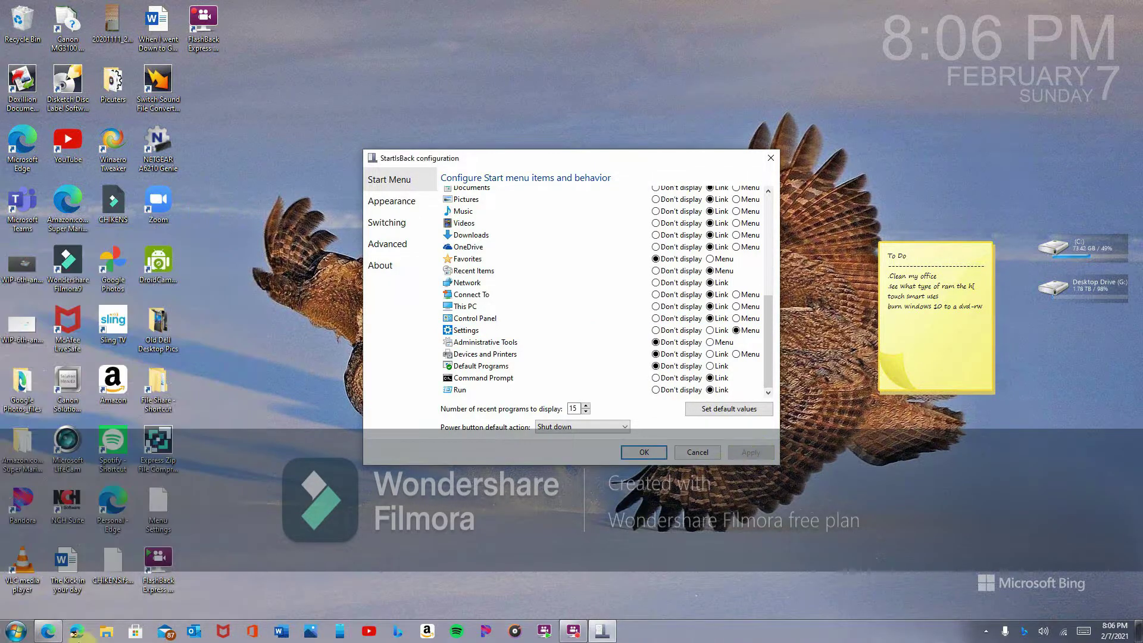
click(16, 630)
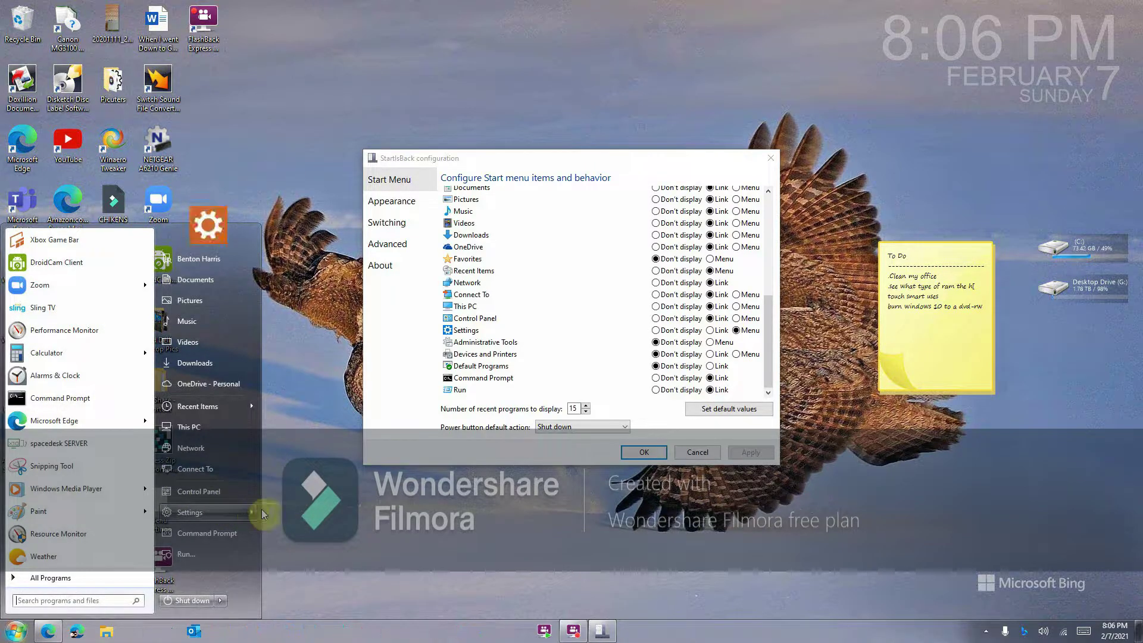
mouse_move(262, 514)
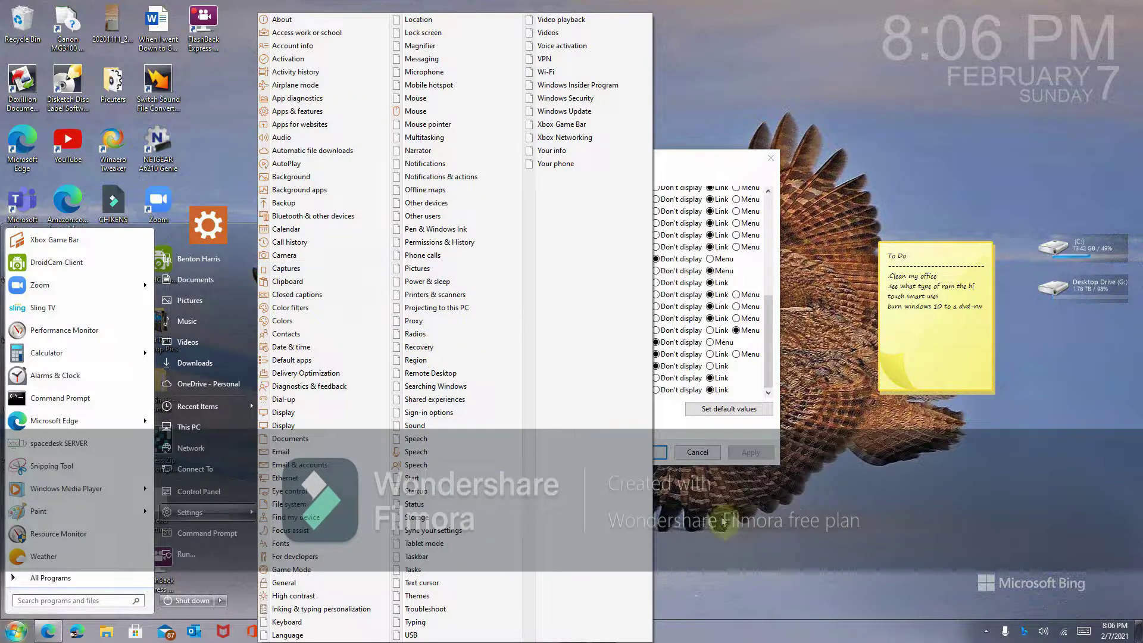
click(749, 527)
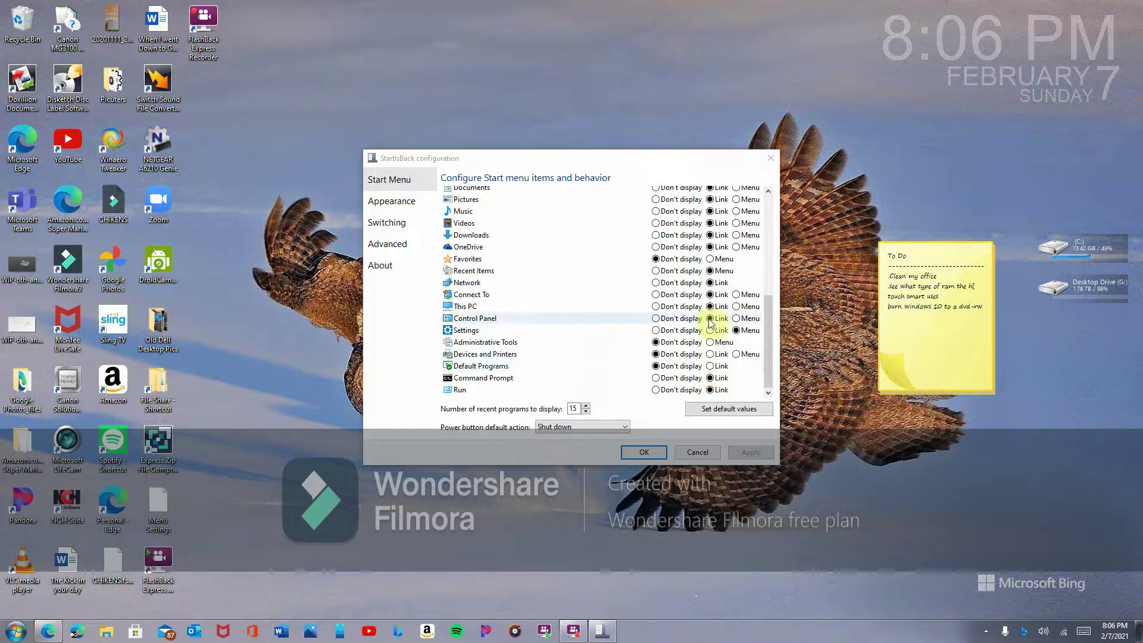
- Restore the Settings item to Link, apply the change, and check it in the Start menu
click(676, 334)
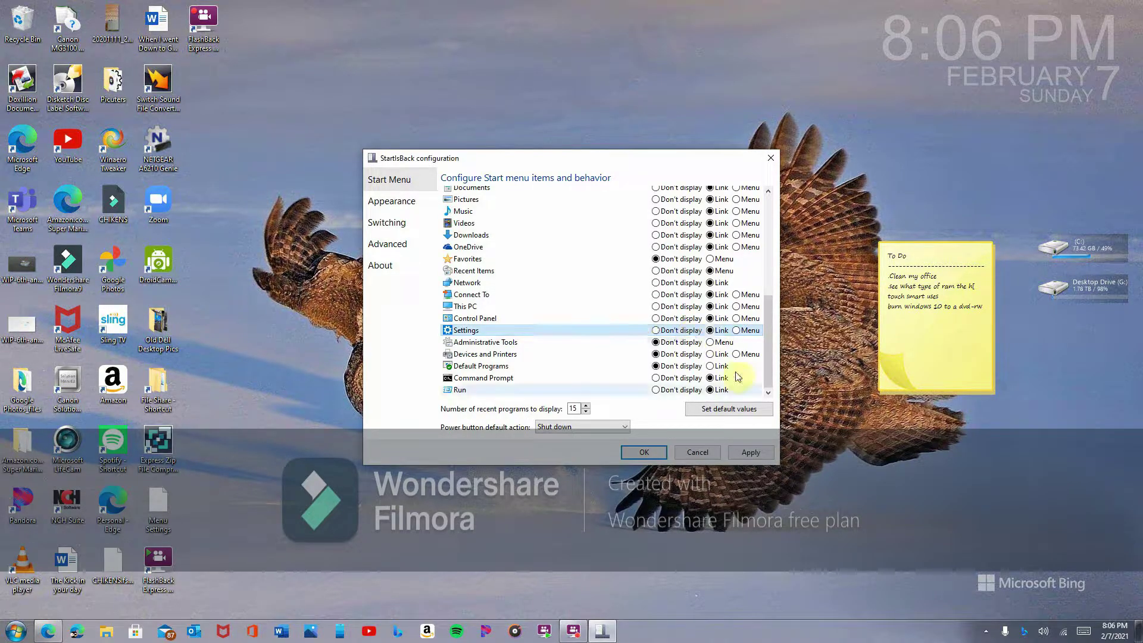
click(751, 453)
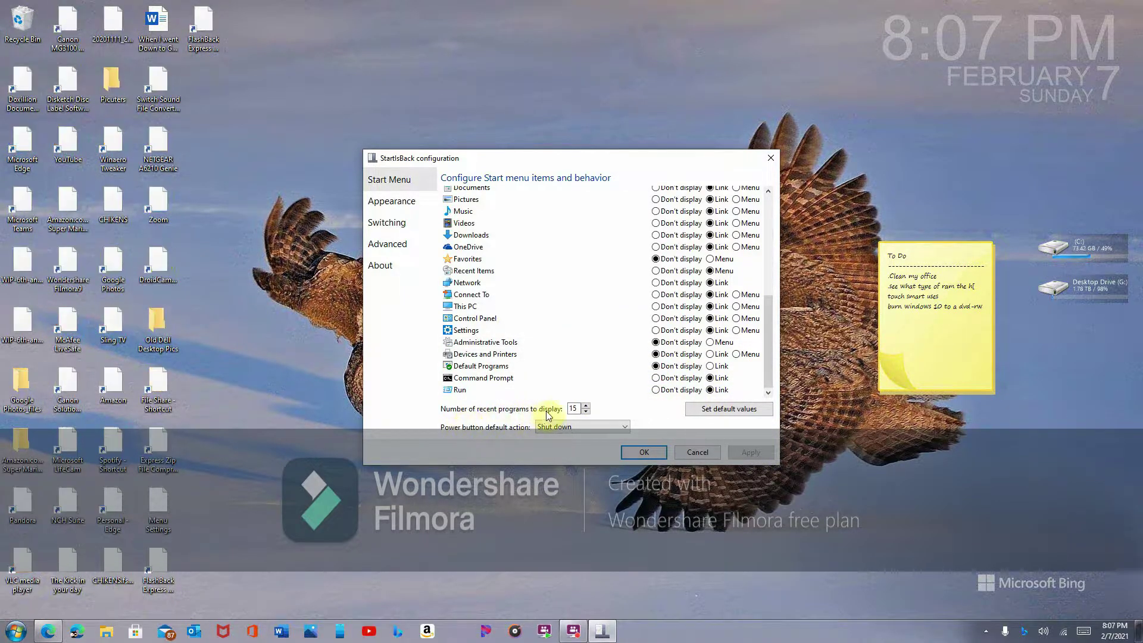
click(15, 634)
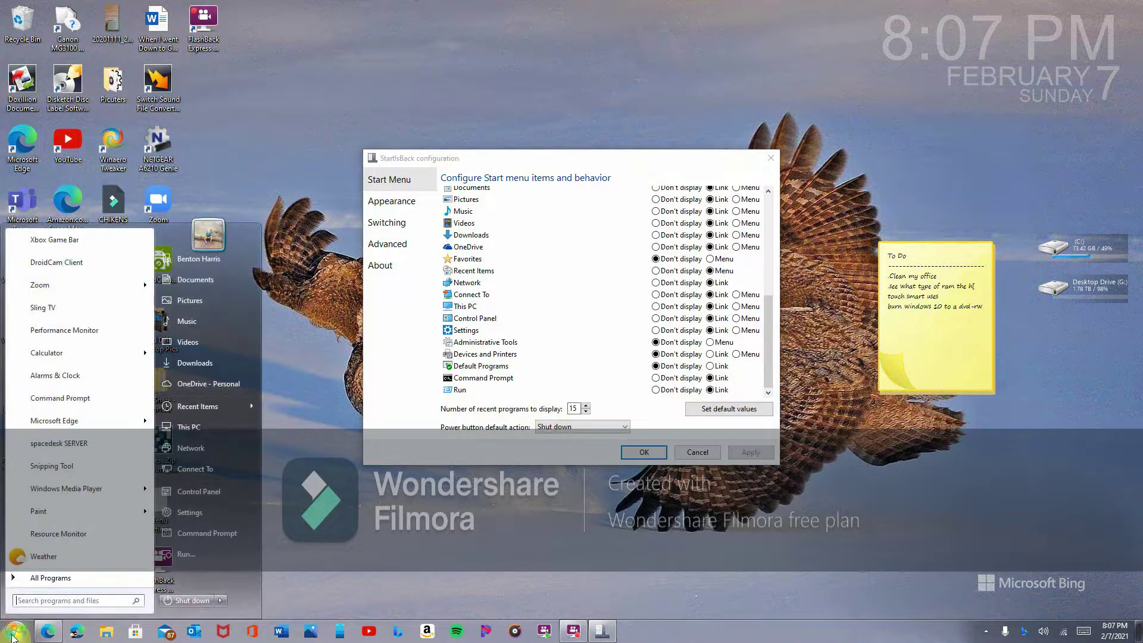
click(676, 419)
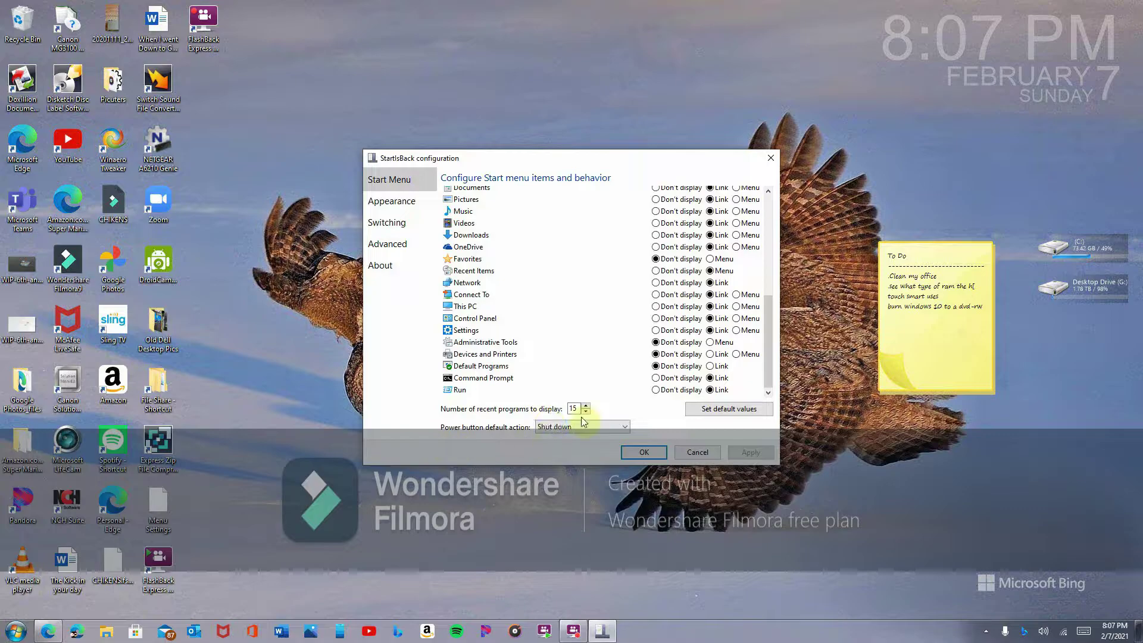
- Set the power button default action to Restart, apply it, and check the power button in the Start menu
click(14, 633)
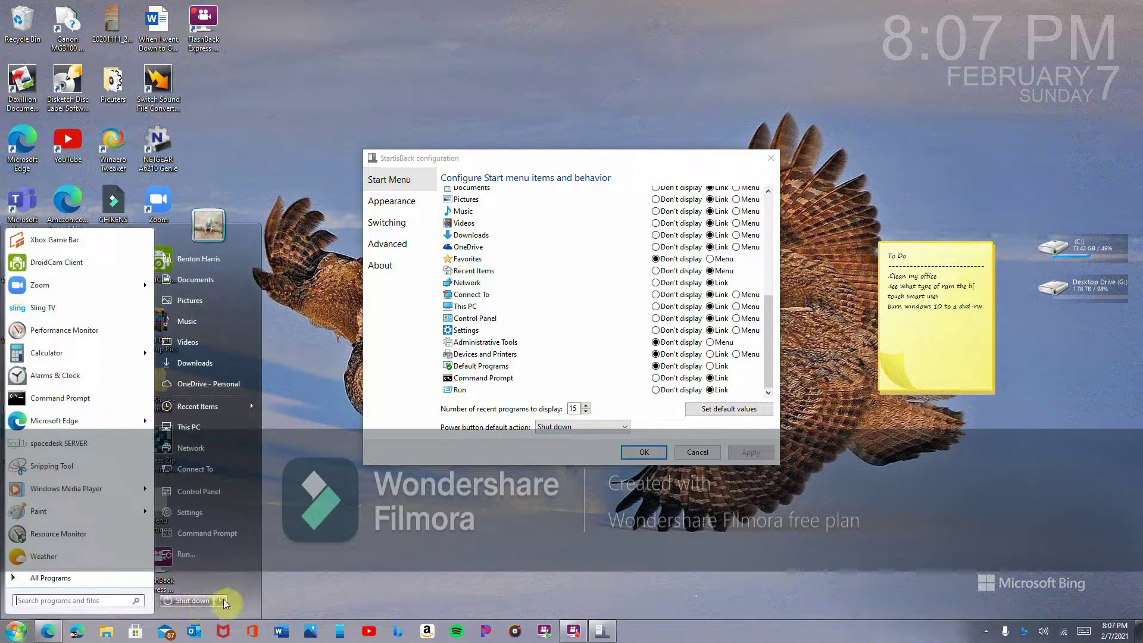
click(498, 438)
click(580, 426)
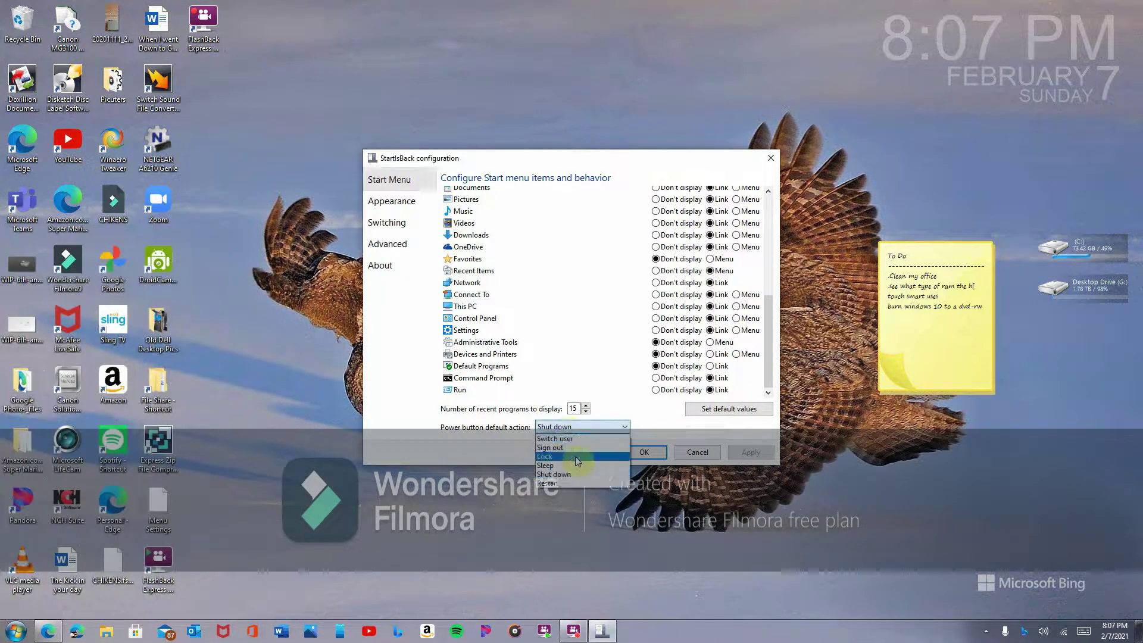
click(577, 484)
click(750, 453)
click(16, 632)
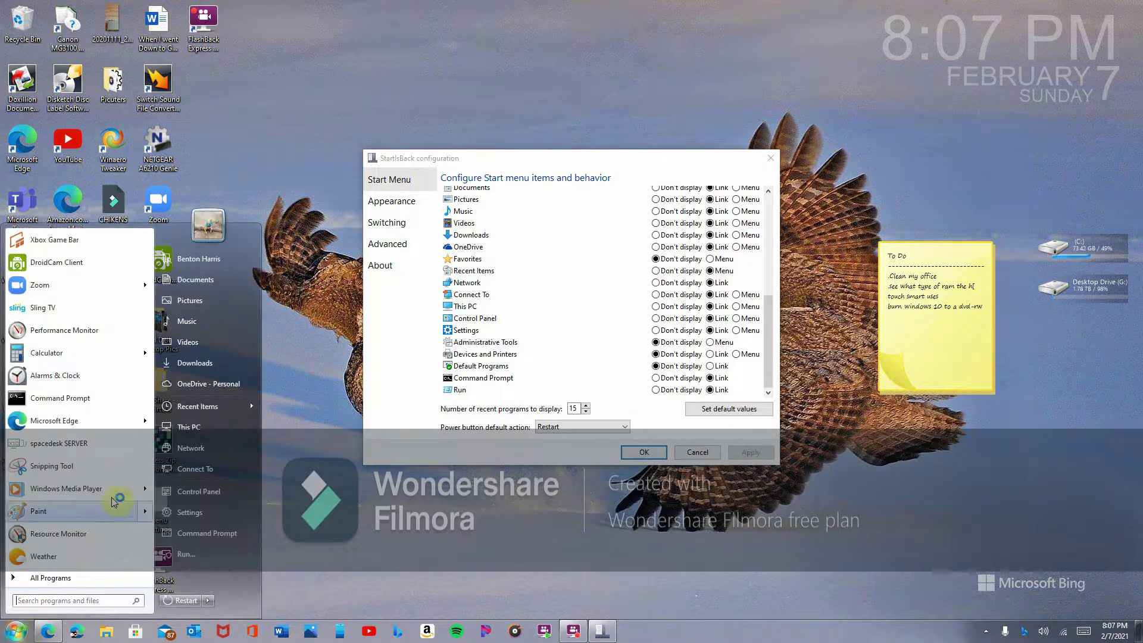
- Set the power button default action back to Shut down and apply it
click(581, 426)
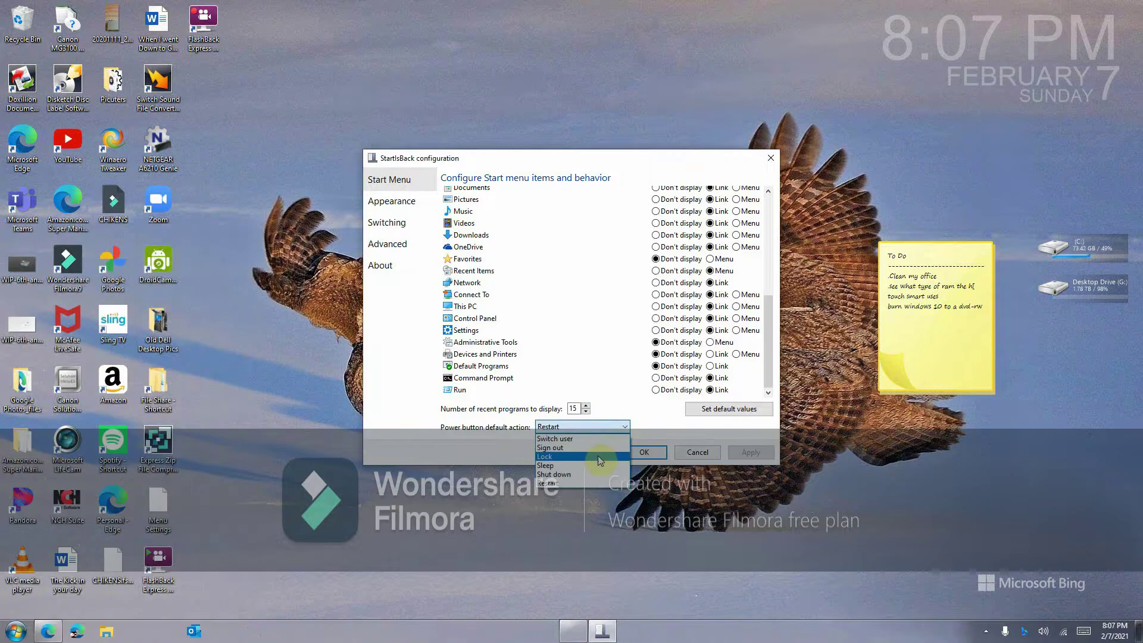
click(596, 474)
click(751, 453)
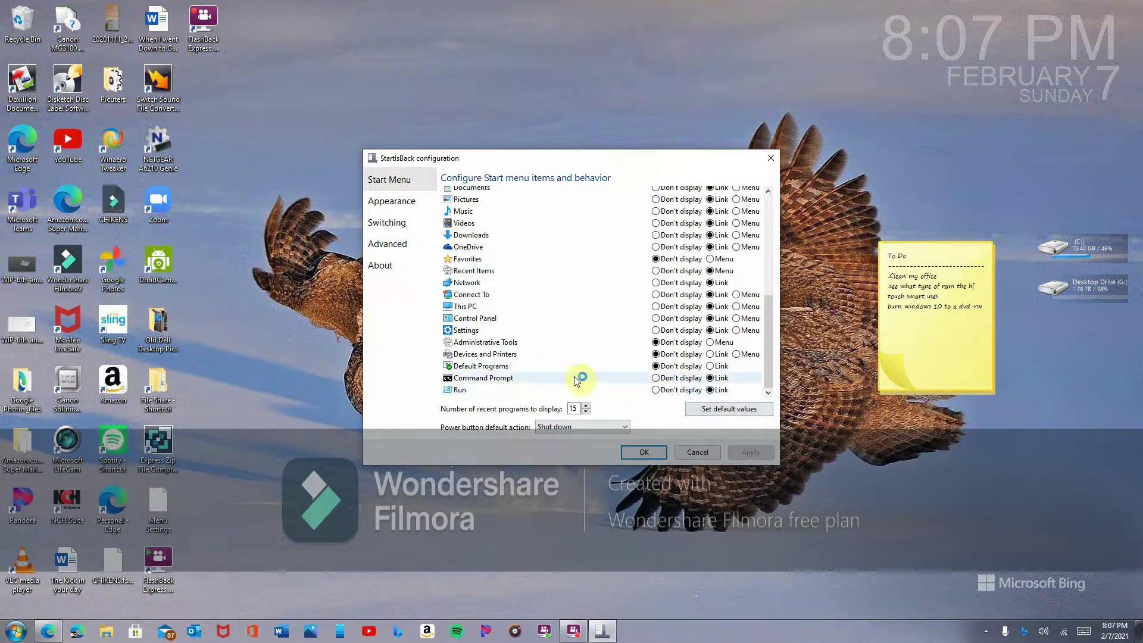
- Review the Switching, Advanced, About, Appearance and Start Menu pages, and close the StartIsBack configuration by accepting its settings
click(399, 226)
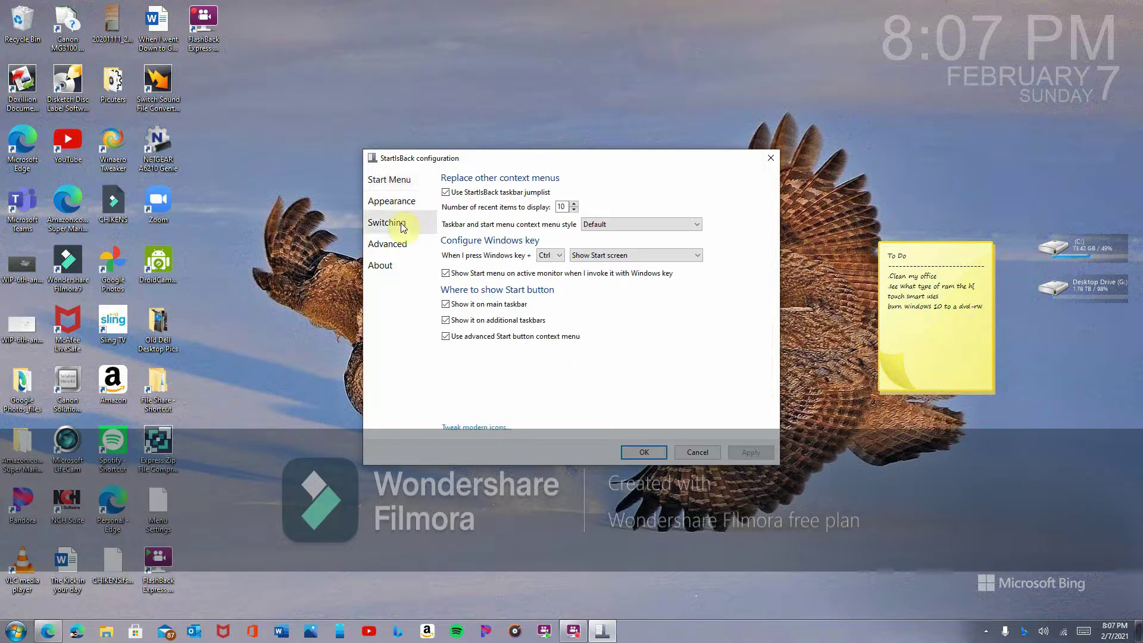
click(390, 245)
click(396, 265)
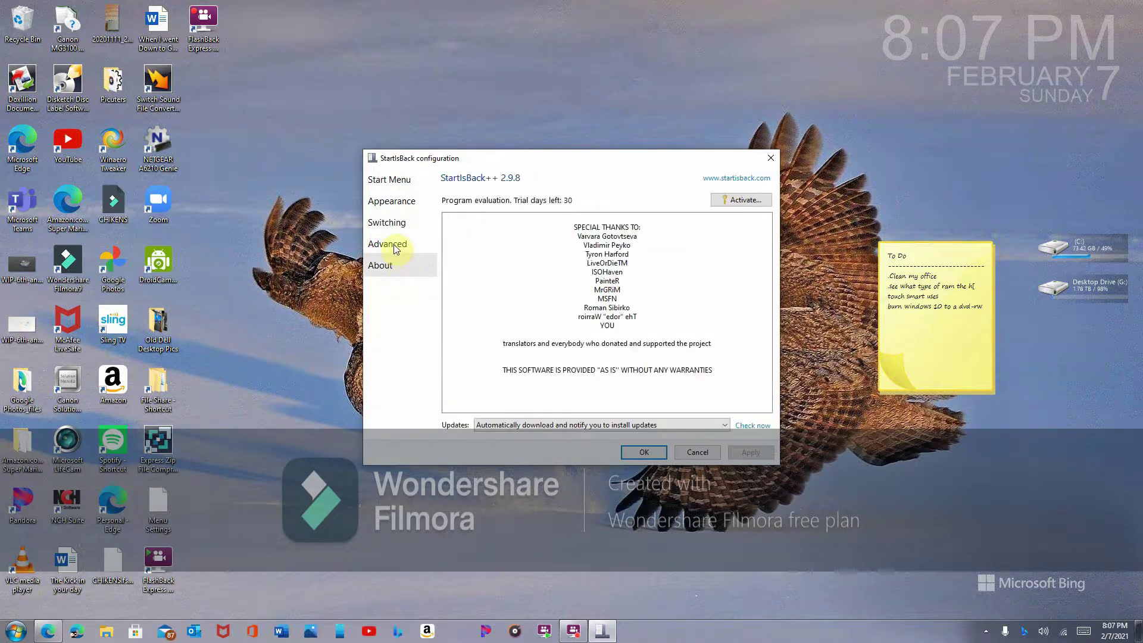
click(395, 232)
click(398, 183)
click(408, 203)
click(406, 185)
click(408, 225)
click(403, 250)
click(401, 229)
click(397, 185)
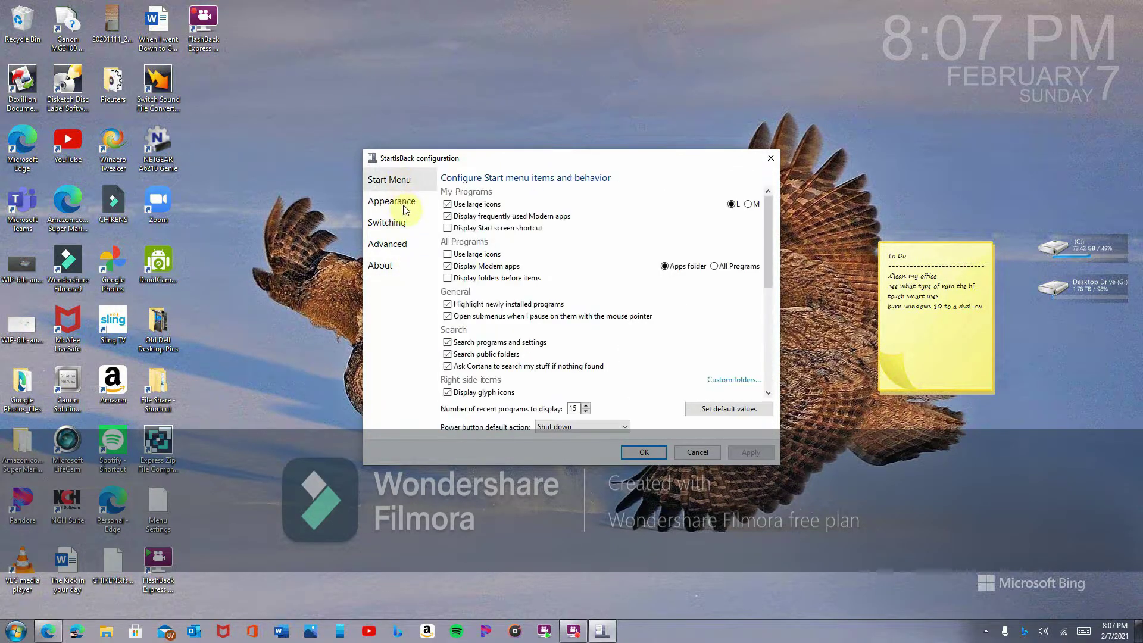
click(401, 202)
click(409, 180)
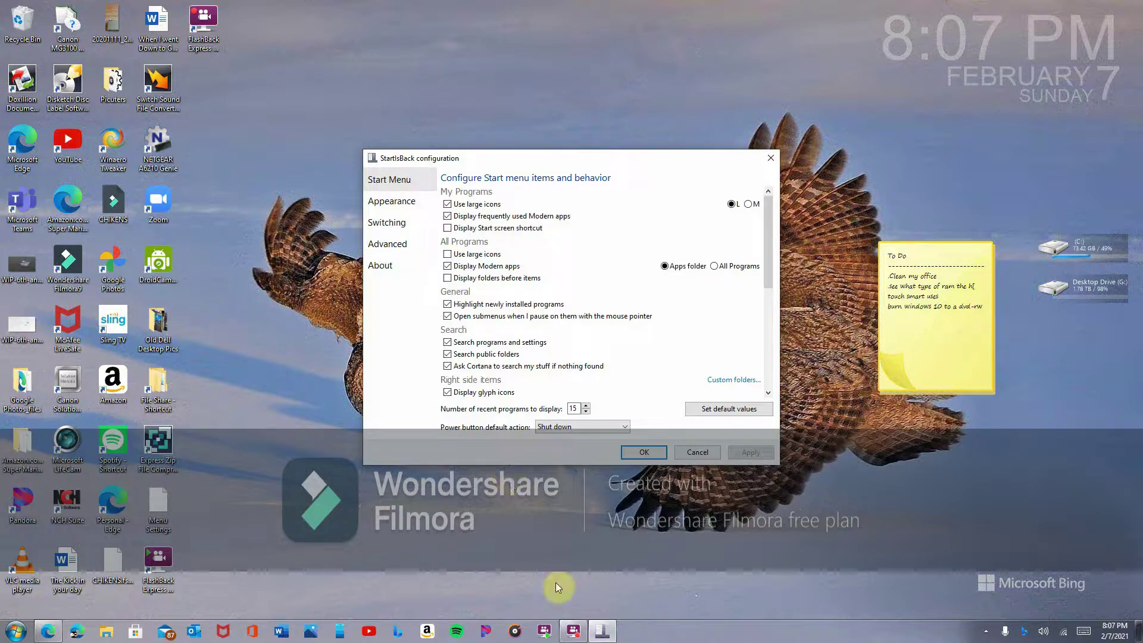
click(581, 601)
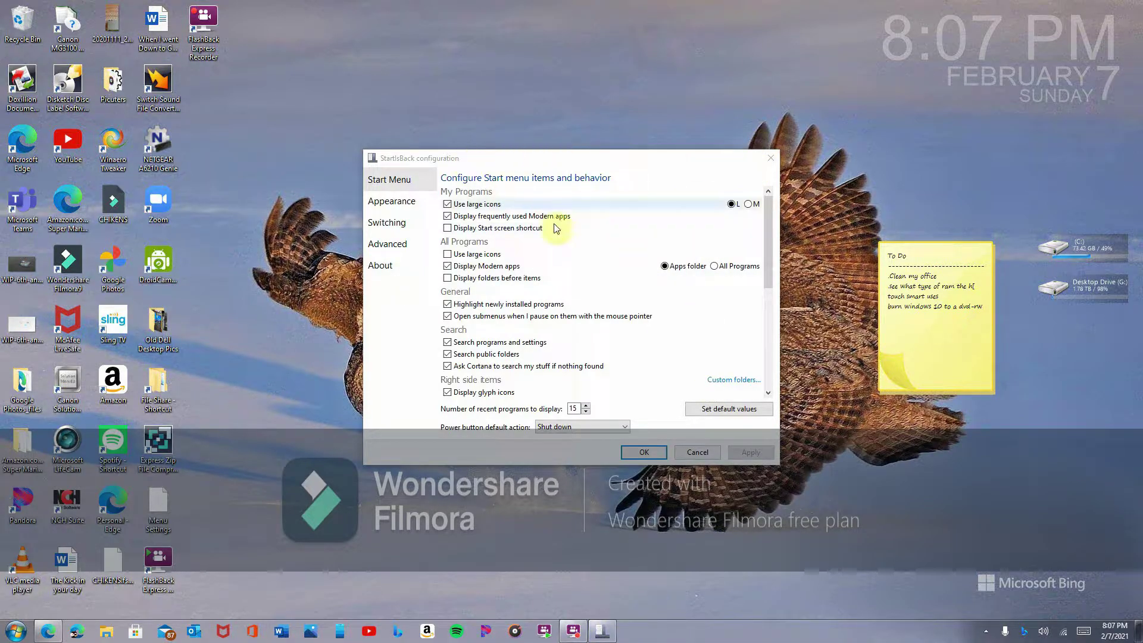
click(643, 454)
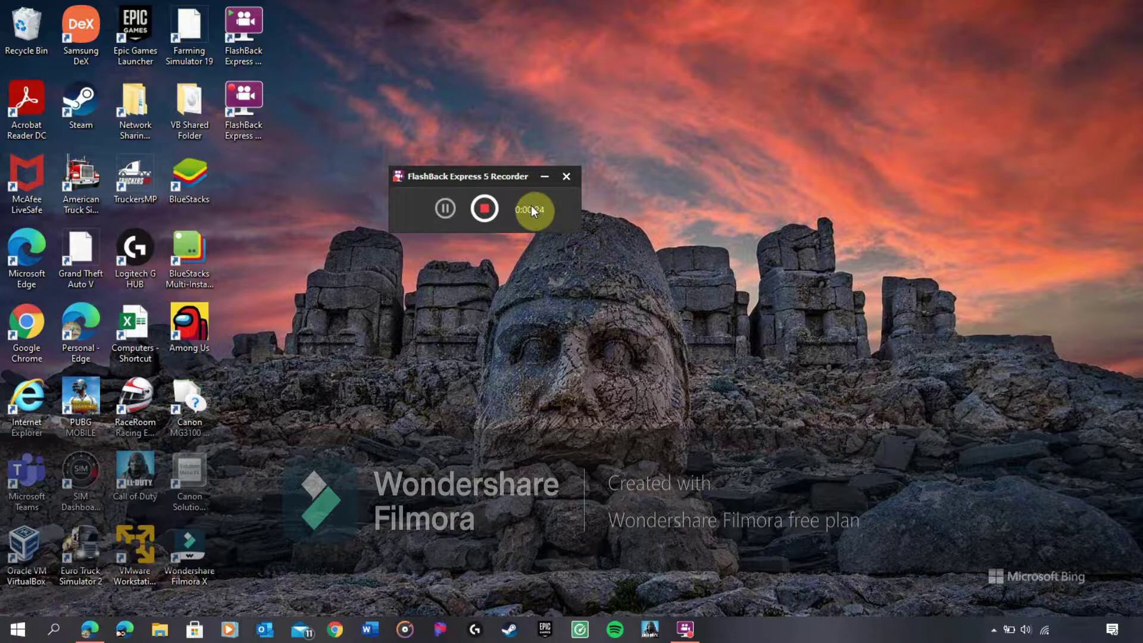
- Run winver to check the installed Windows version, and close the About Windows dialog
key(super+r)
text(winver)
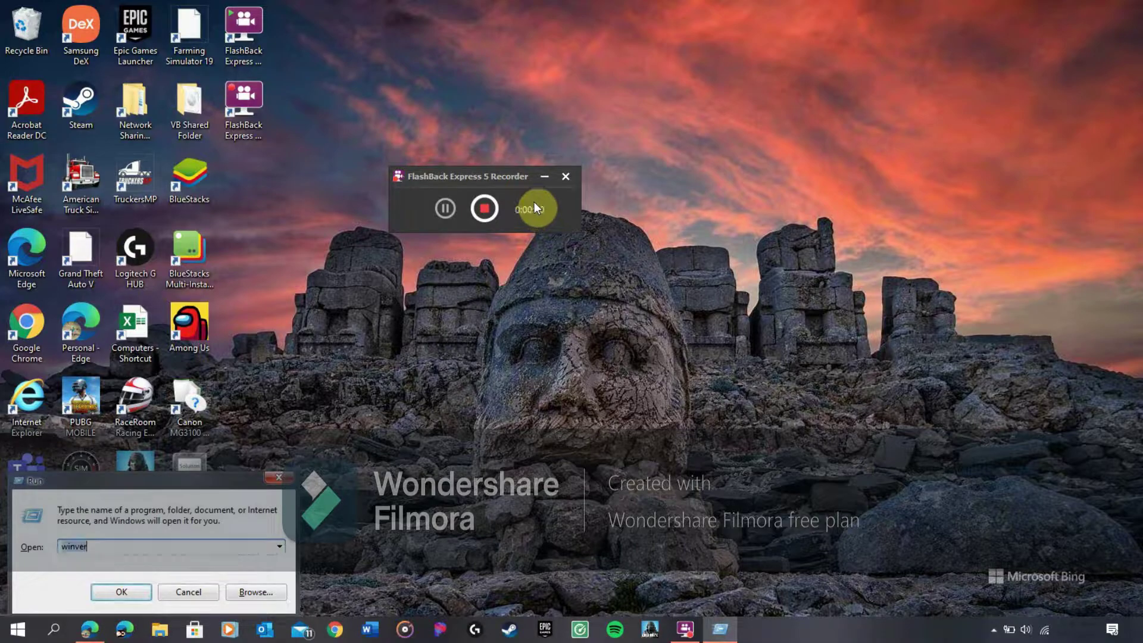
key(Return)
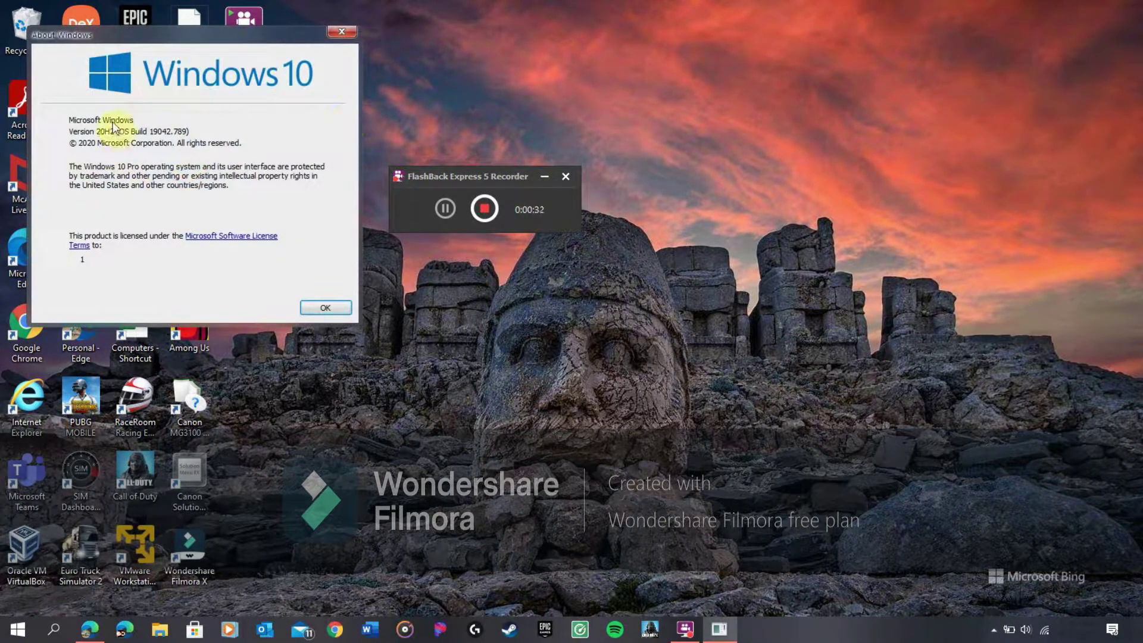
click(336, 33)
- Switch to Microsoft Edge and examine the Aero Glass home page for features and supported Windows 10 versions
click(89, 629)
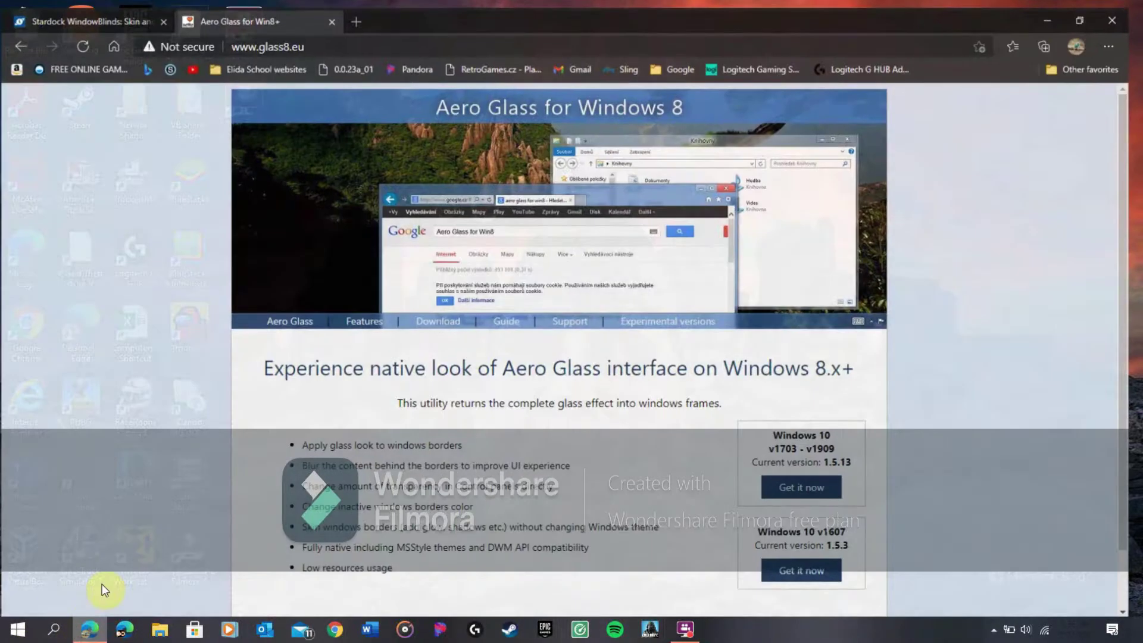
scroll(774, 497, down, 1)
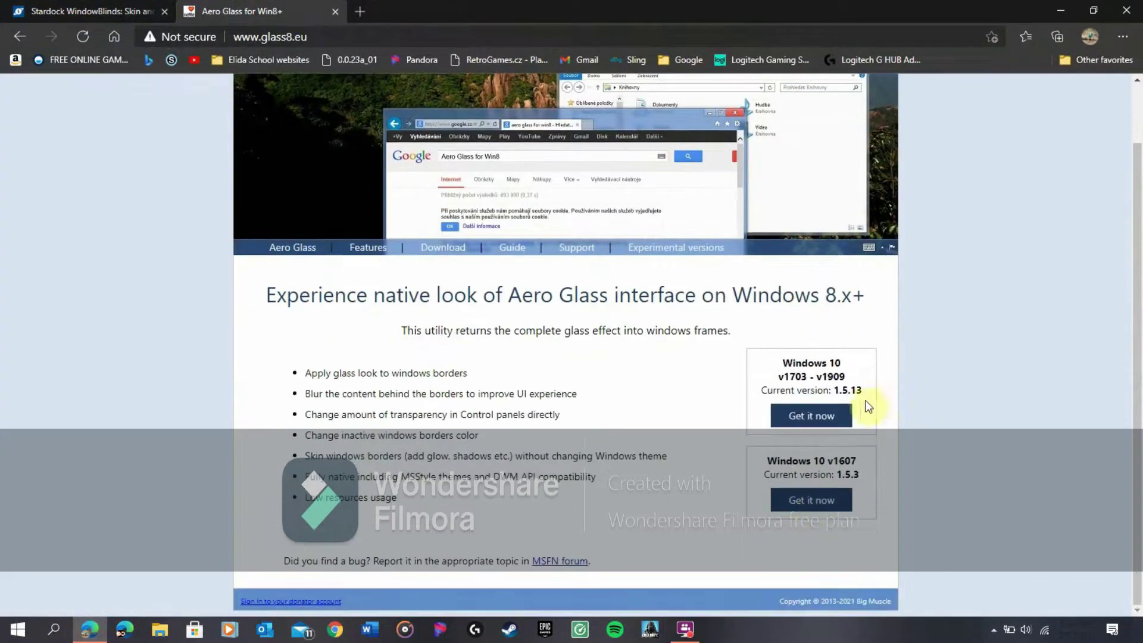
scroll(509, 393, up, 1)
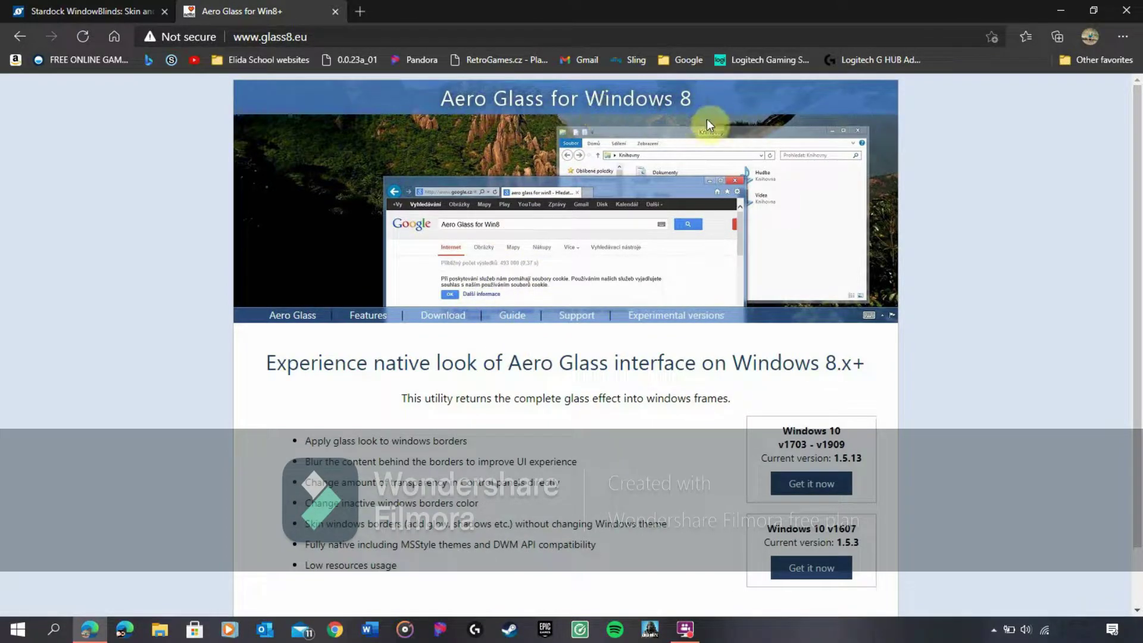
scroll(691, 280, down, 1)
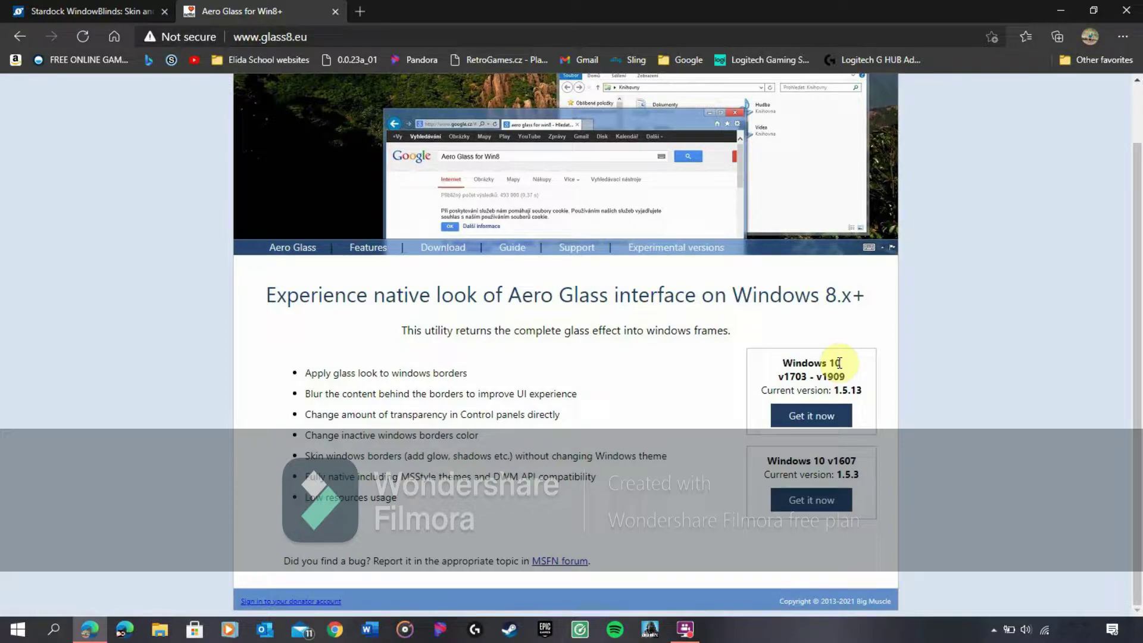
- Run winver again to compare the Windows version with the versions Aero Glass supports, and return to the web page
key(super+r)
text(winver)
key(Return)
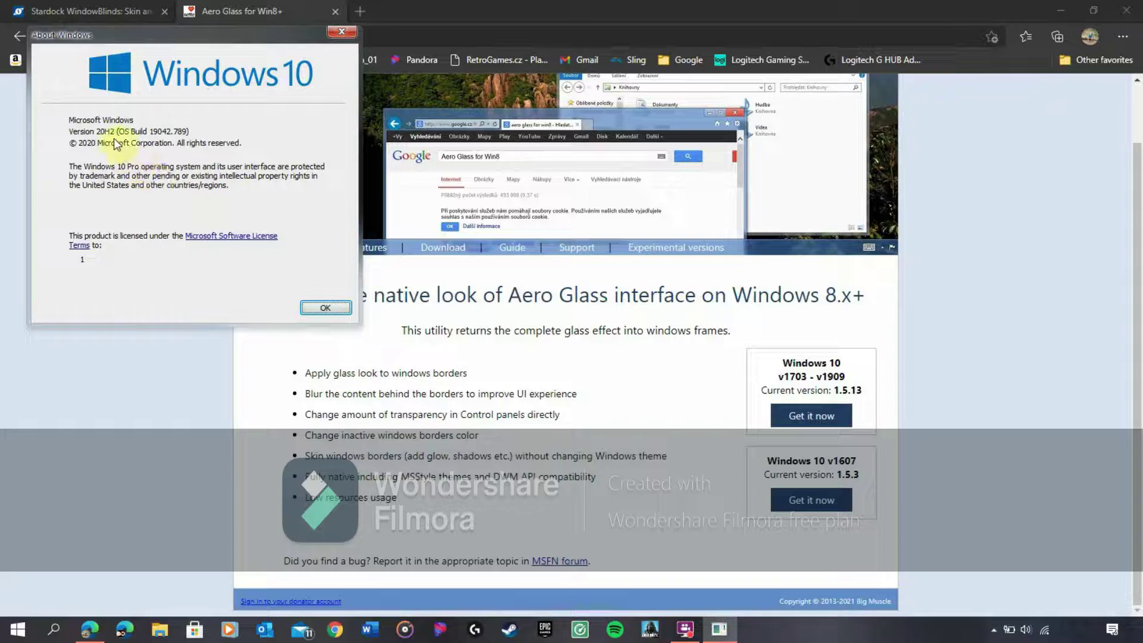
click(96, 132)
click(810, 375)
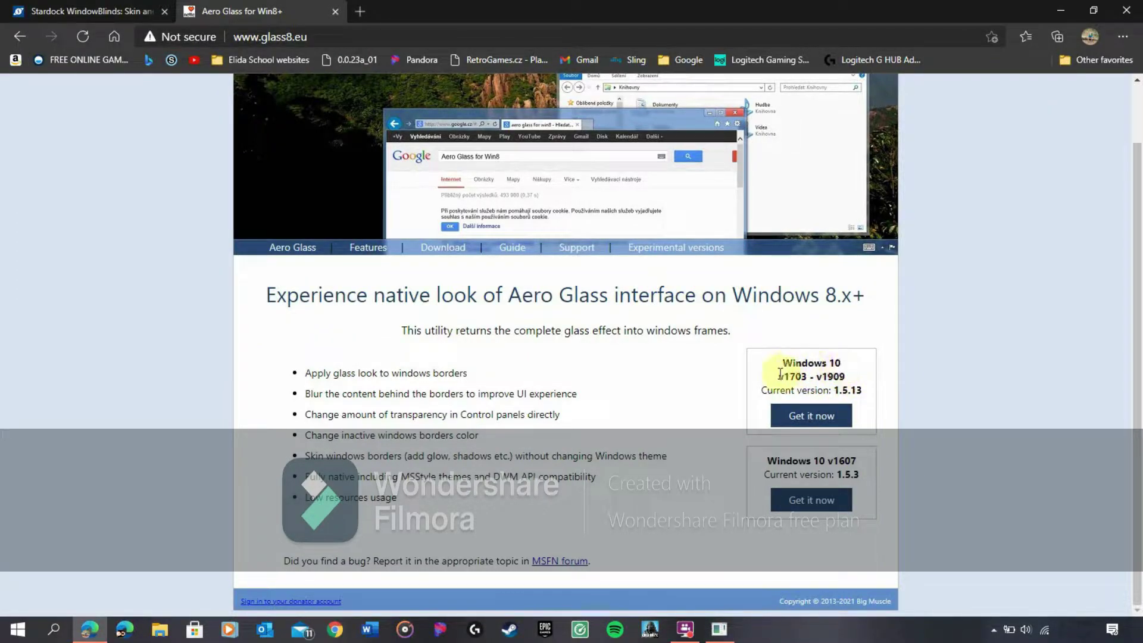
- Examine the Aero Glass download page for installers and supported Windows builds, and return to the site's home page
click(454, 246)
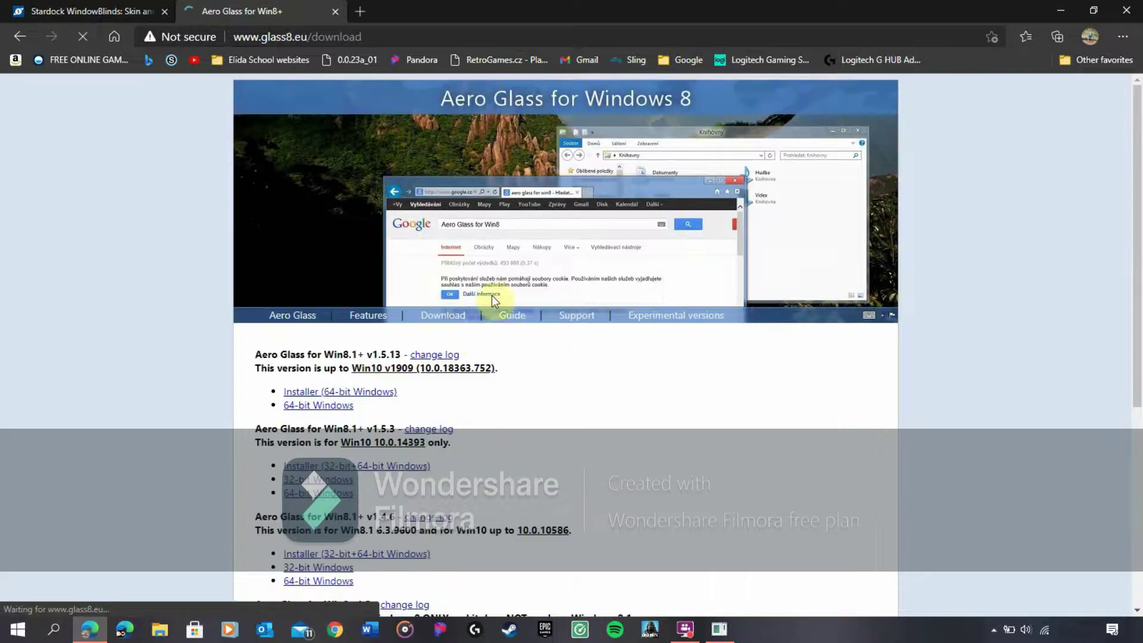
scroll(394, 384, down, 4)
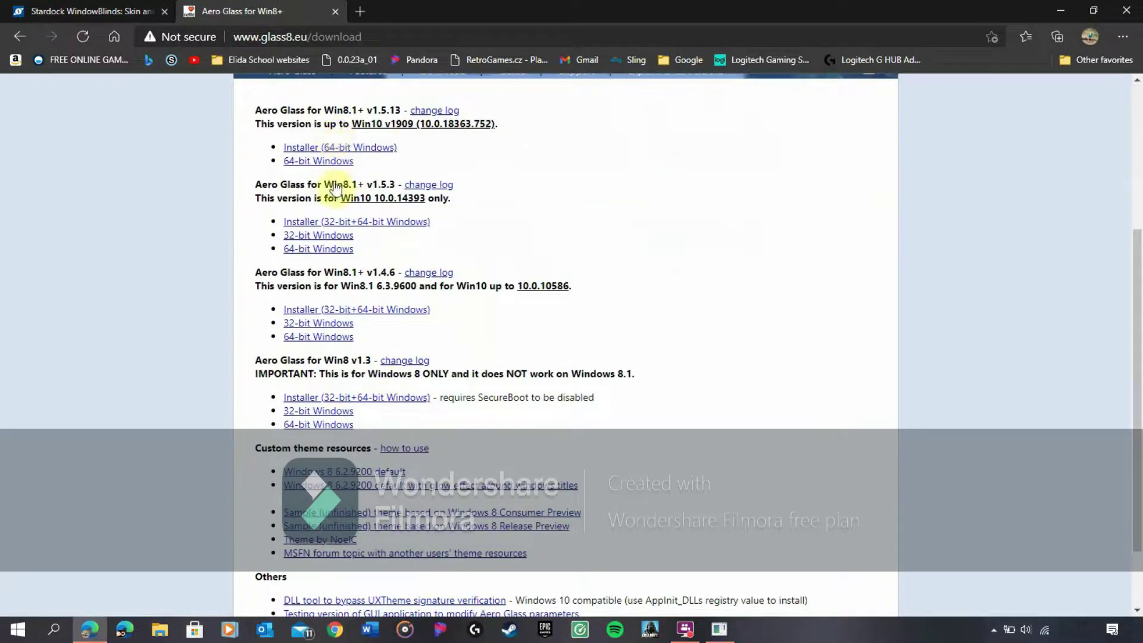
scroll(335, 188, down, 2)
scroll(518, 306, up, 3)
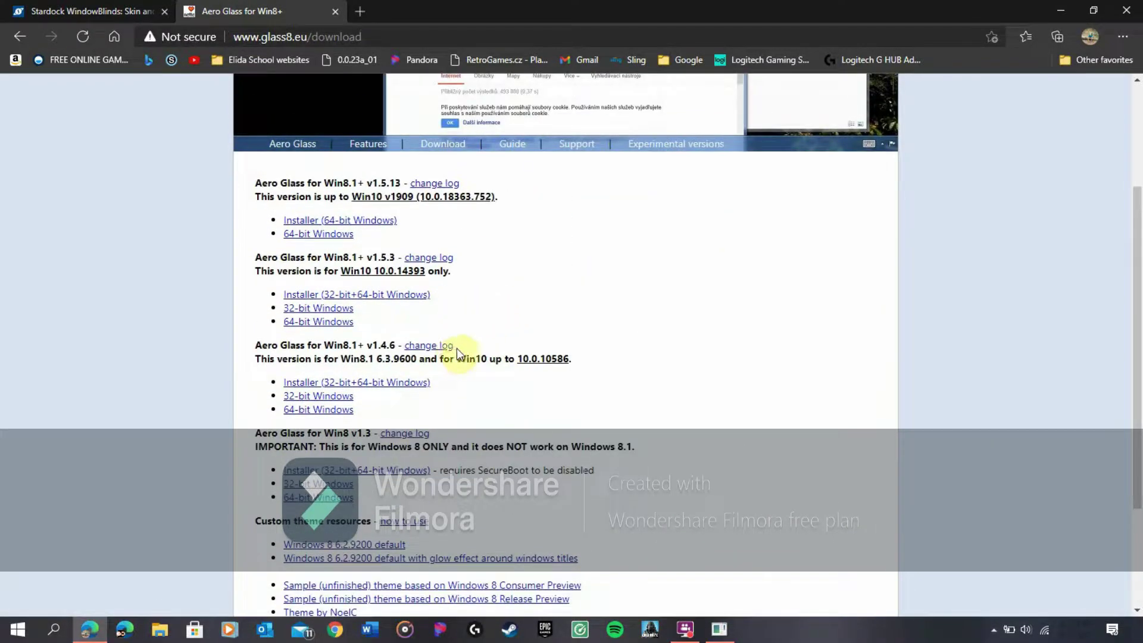
scroll(461, 356, down, 3)
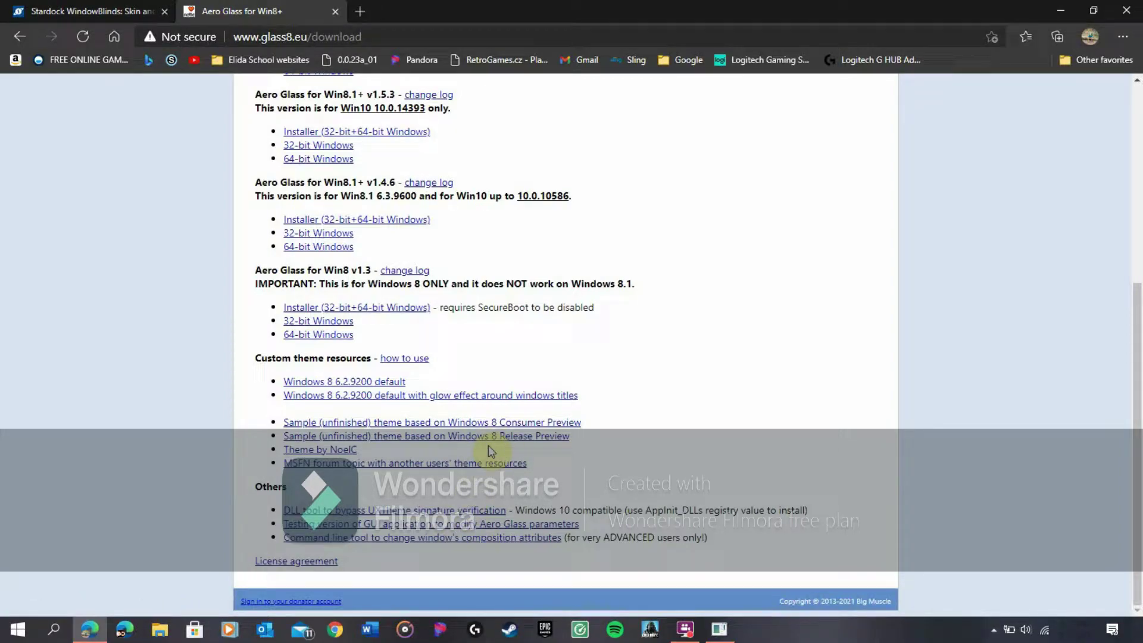
scroll(506, 220, up, 5)
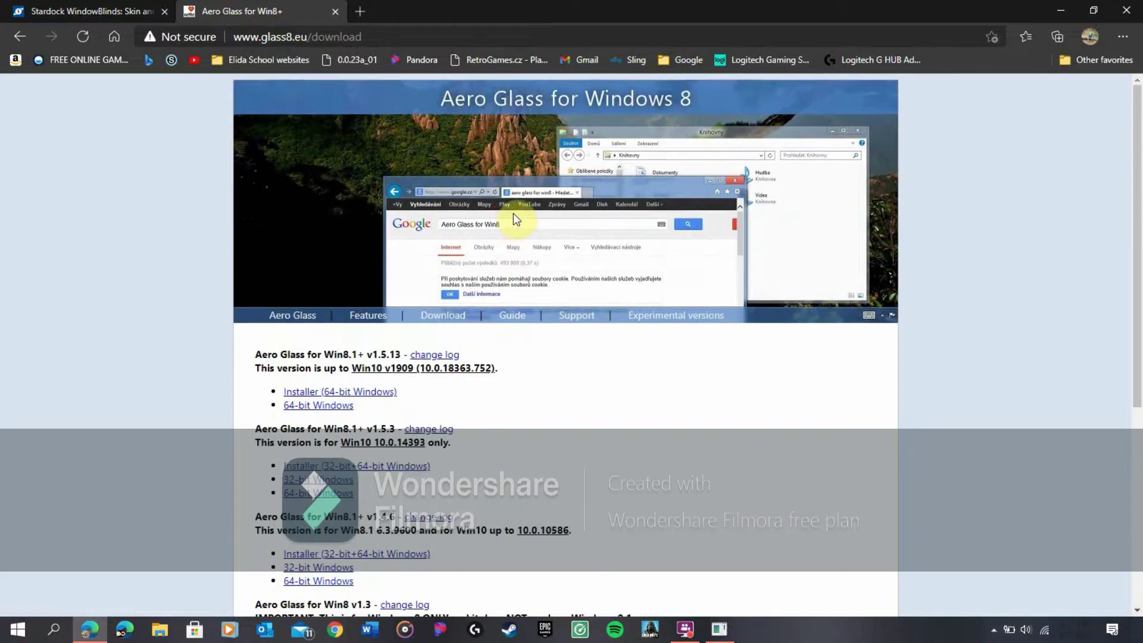
click(314, 308)
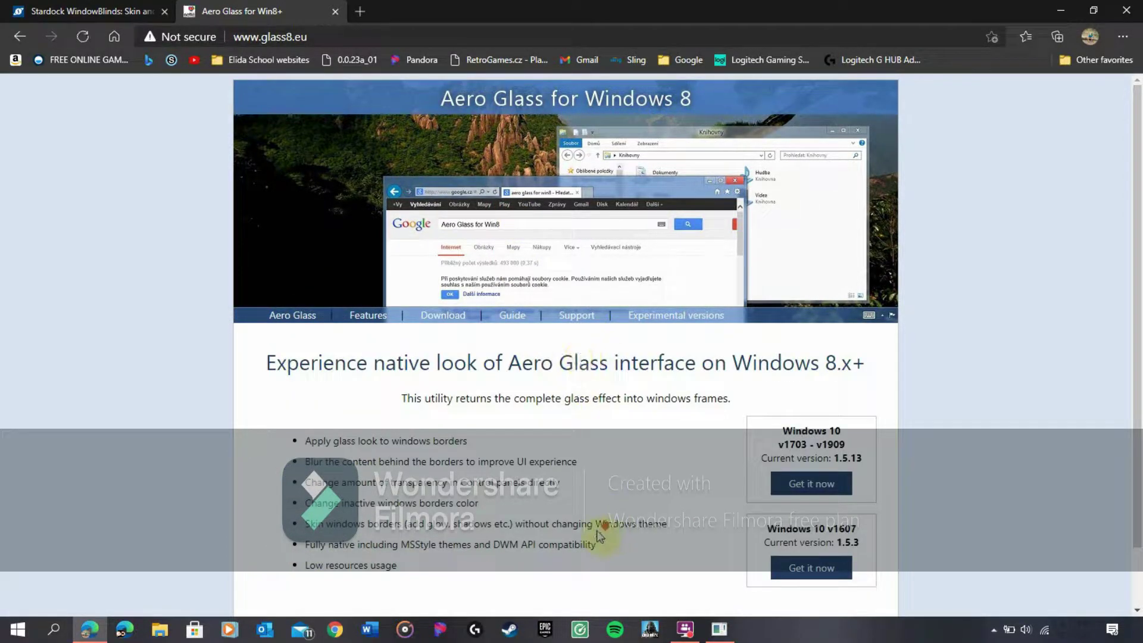
scroll(599, 536, down, 1)
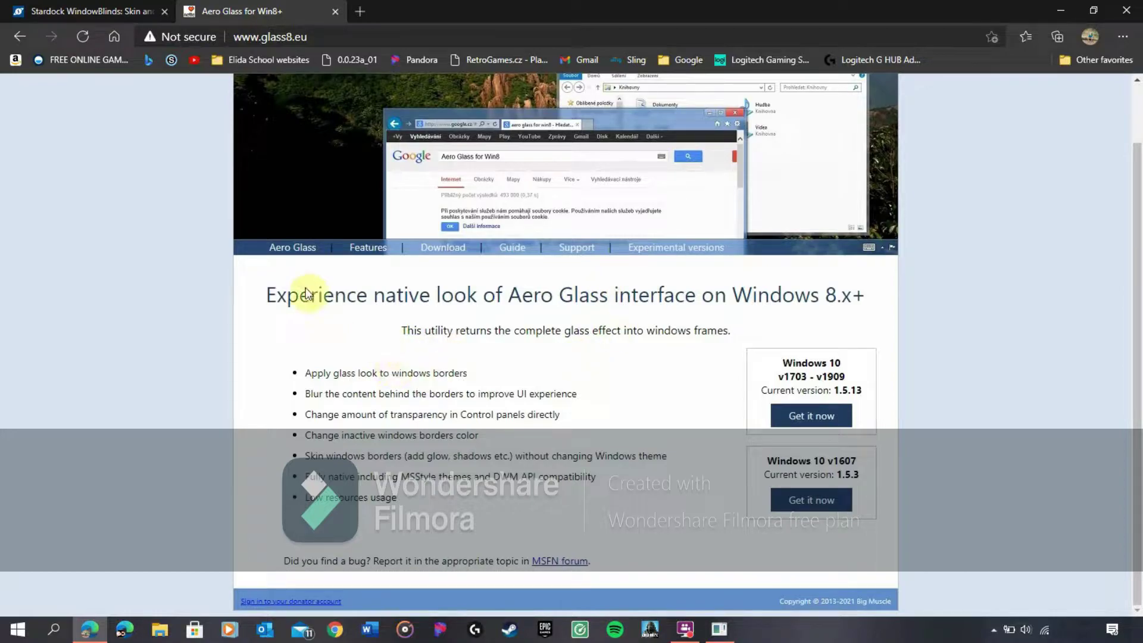
- Open the download page on Stardock's WindowBlinds site and examine the pricing, system requirements and 30-day free trial option
click(134, 11)
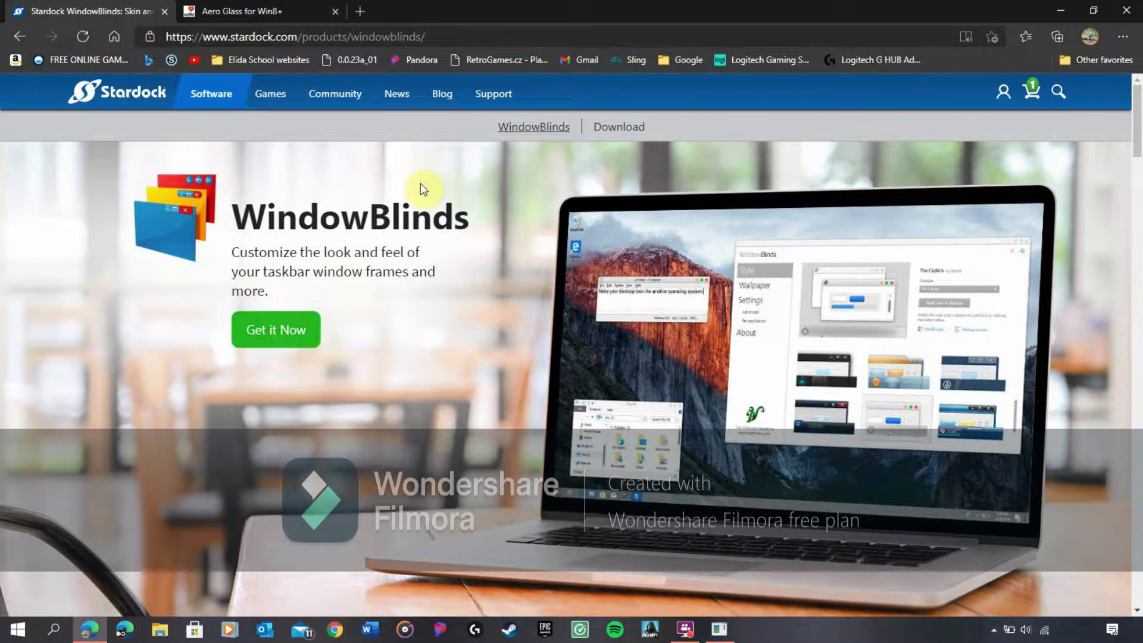
click(631, 135)
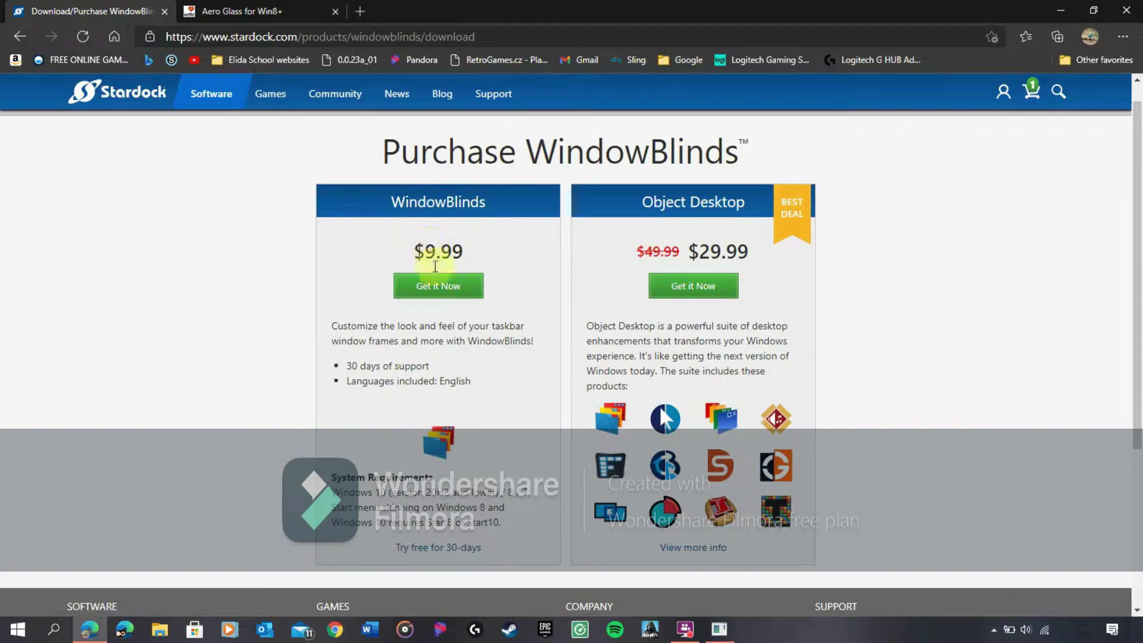
scroll(446, 352, down, 4)
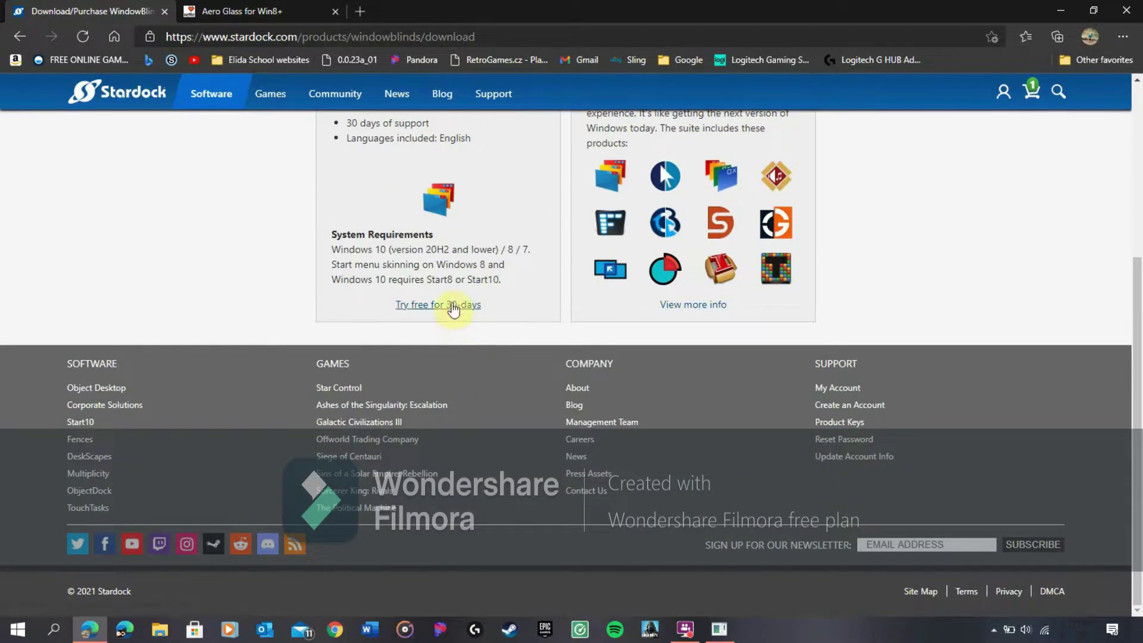
scroll(453, 308, up, 4)
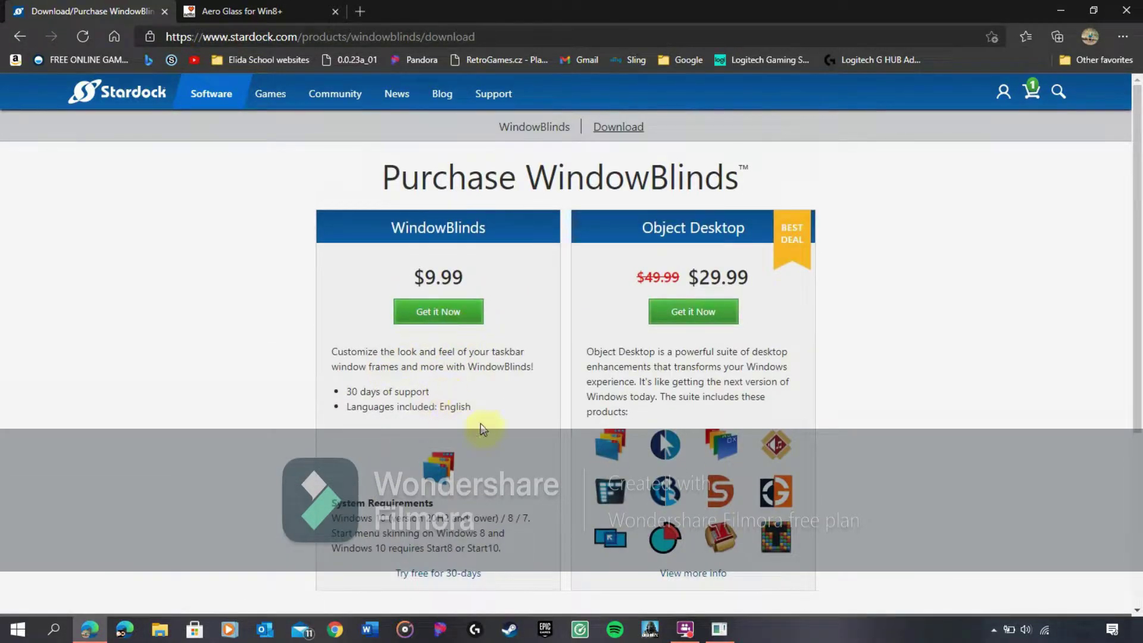
click(428, 576)
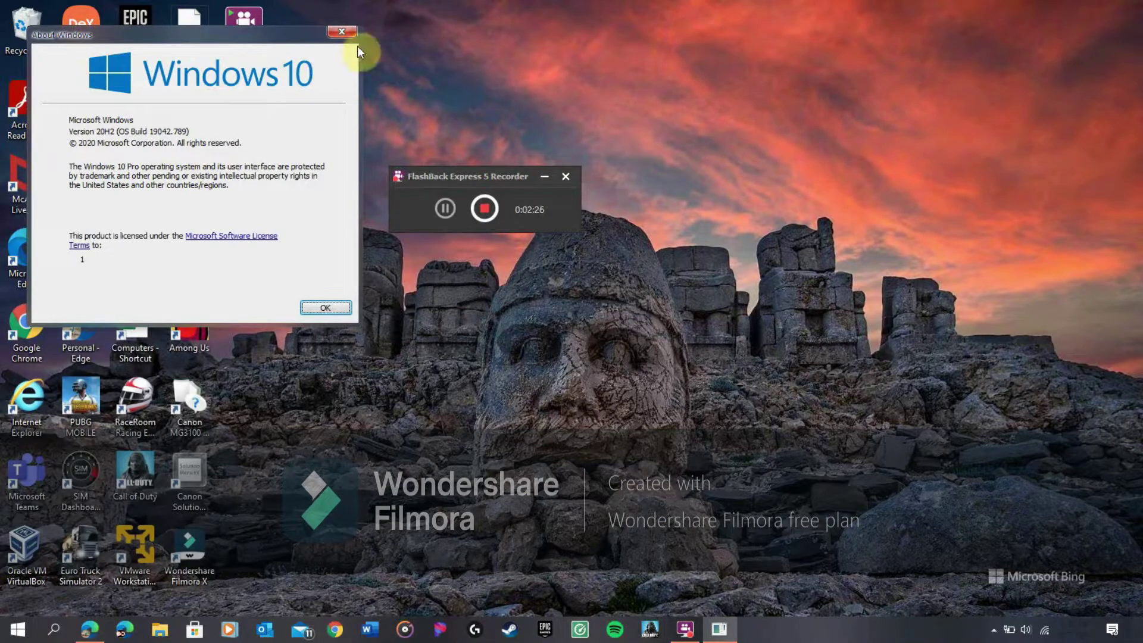
- Close the About Windows dialog, launch WindowBlinds from the desktop, and continue its 30-day trial
click(351, 32)
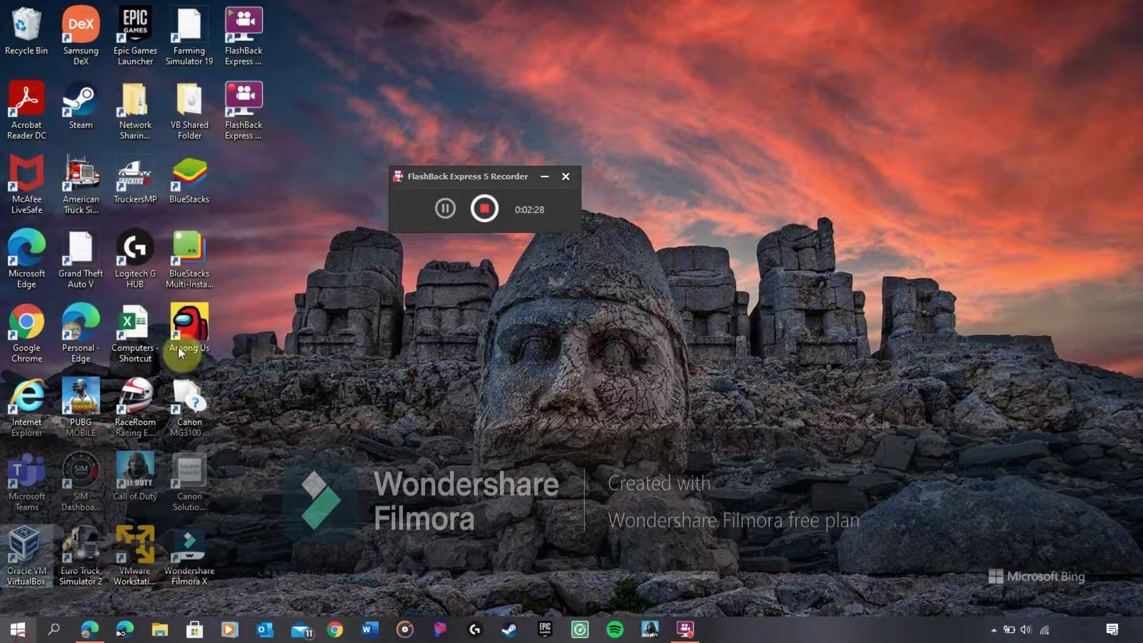
key(super)
key(super)
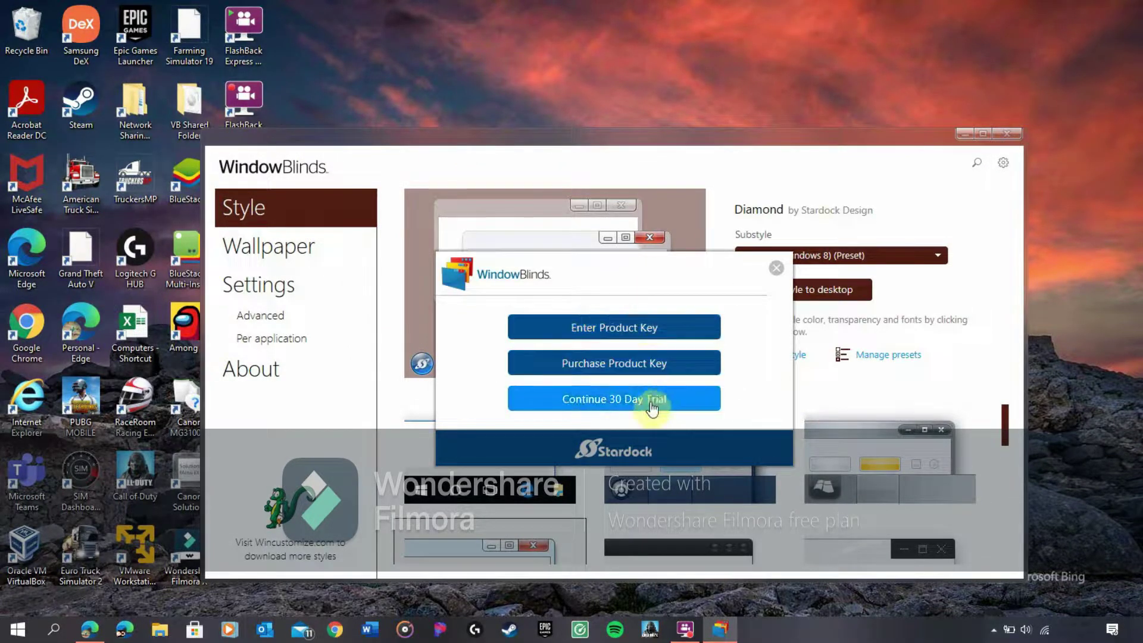
click(652, 407)
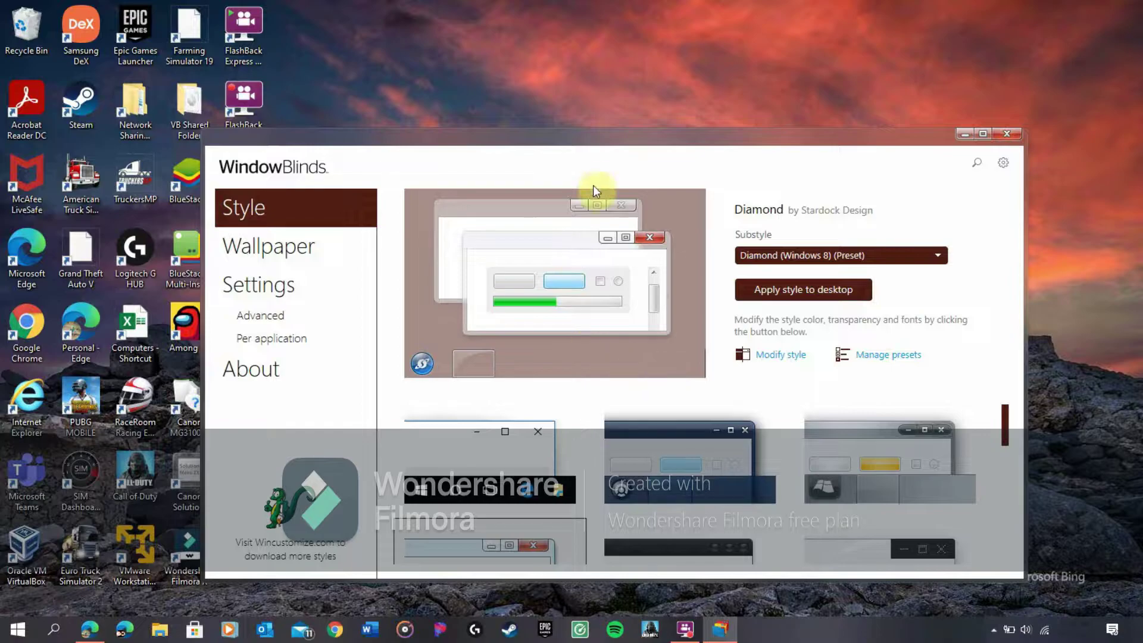
- Apply the Default theme style by Microsoft to the desktop in WindowBlinds, and close the program when it stops responding
drag(617, 139, 584, 83)
click(467, 434)
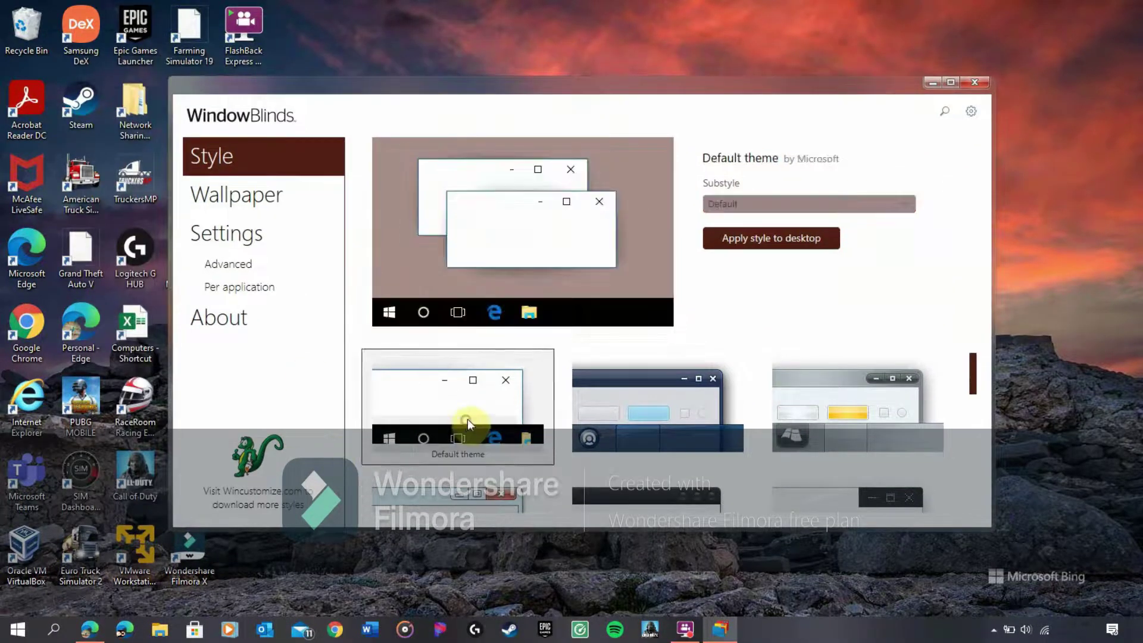
click(816, 239)
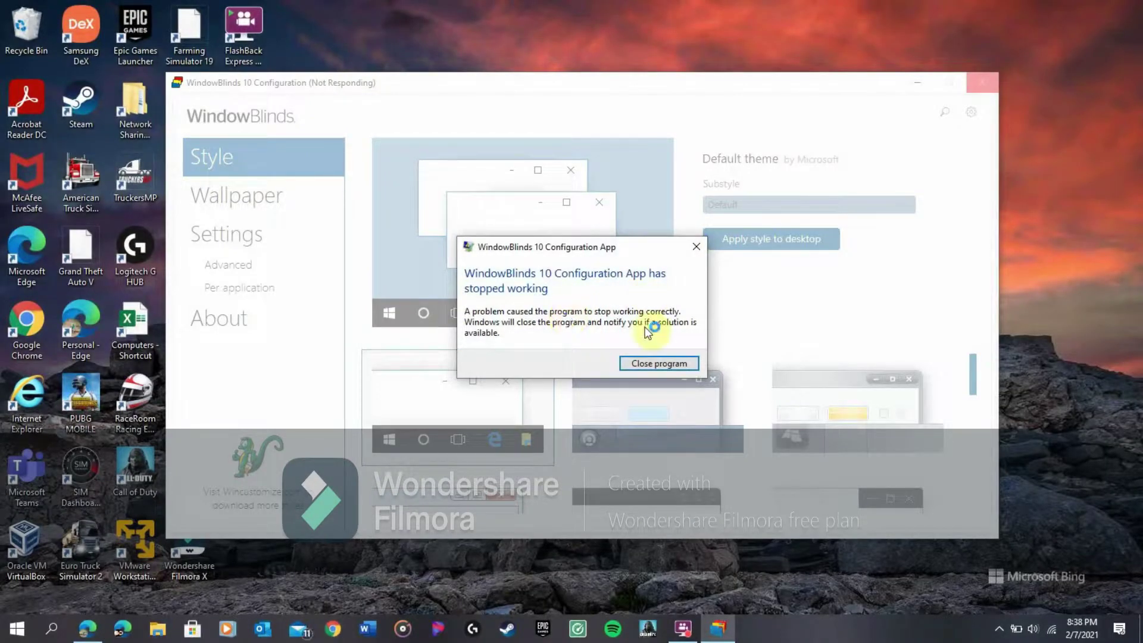
click(655, 364)
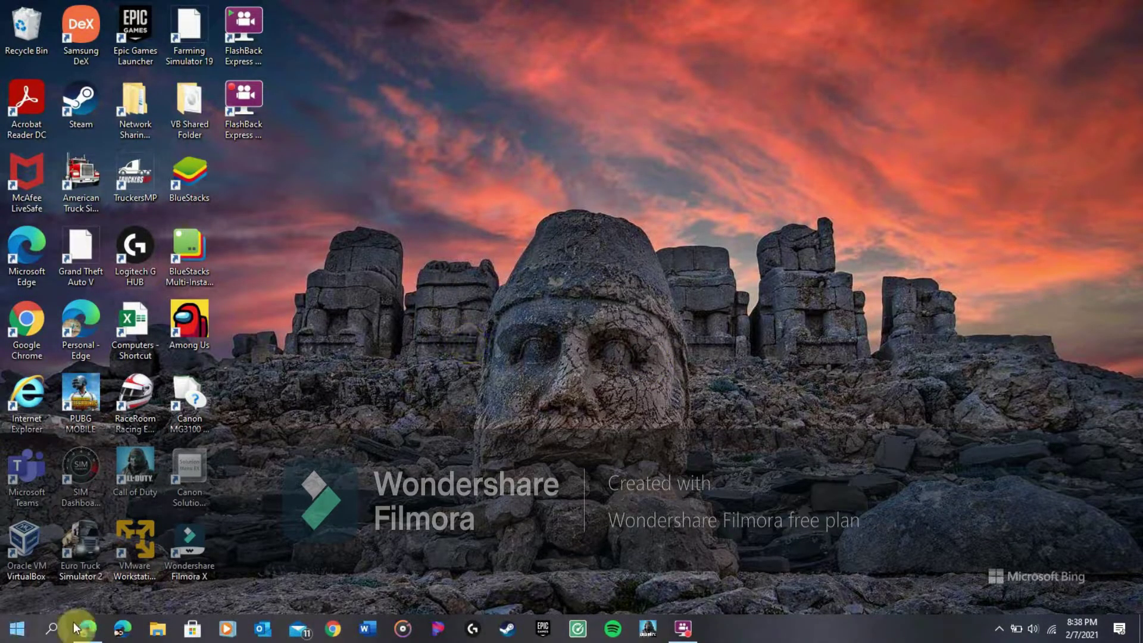
- Relaunch WindowBlinds 10 and open a File Explorer window to check the window frames under the Default theme
click(12, 627)
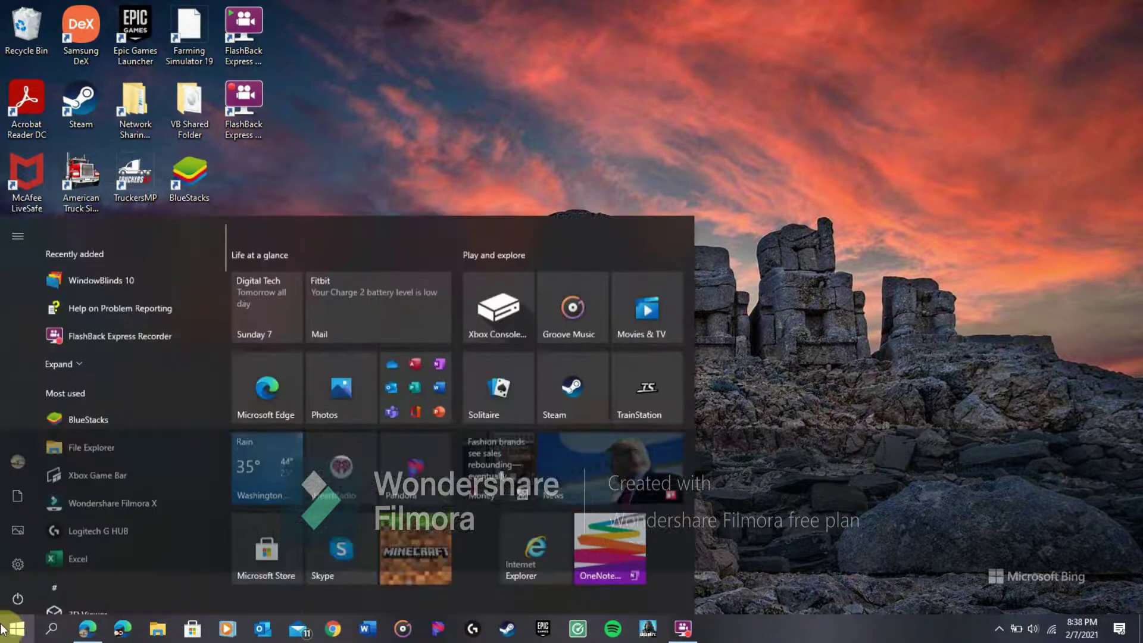
click(98, 262)
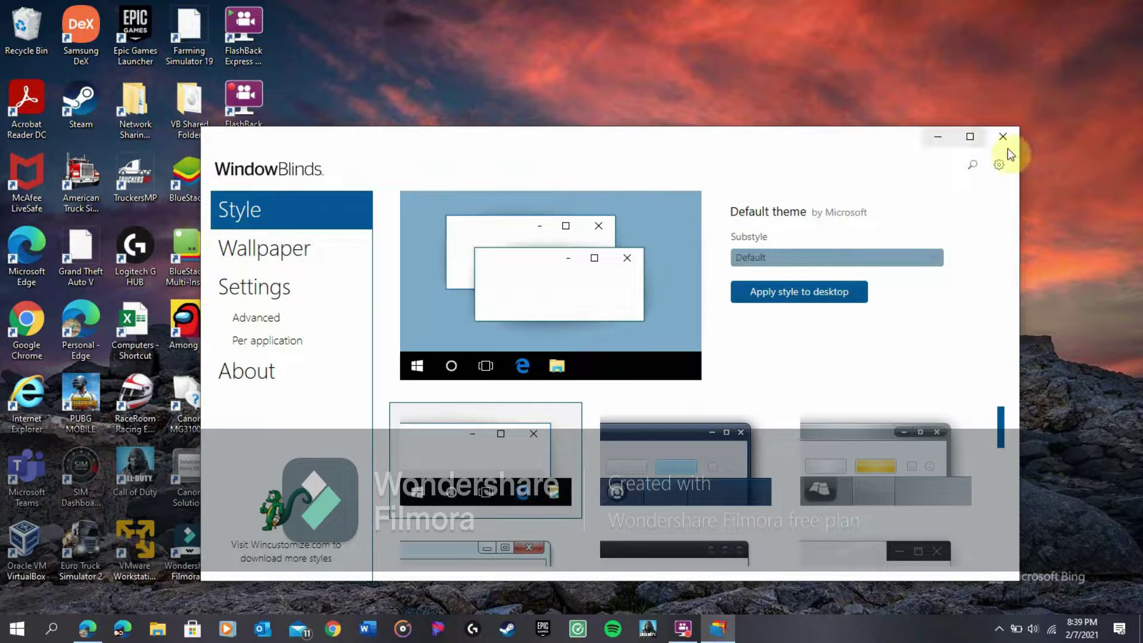
click(159, 633)
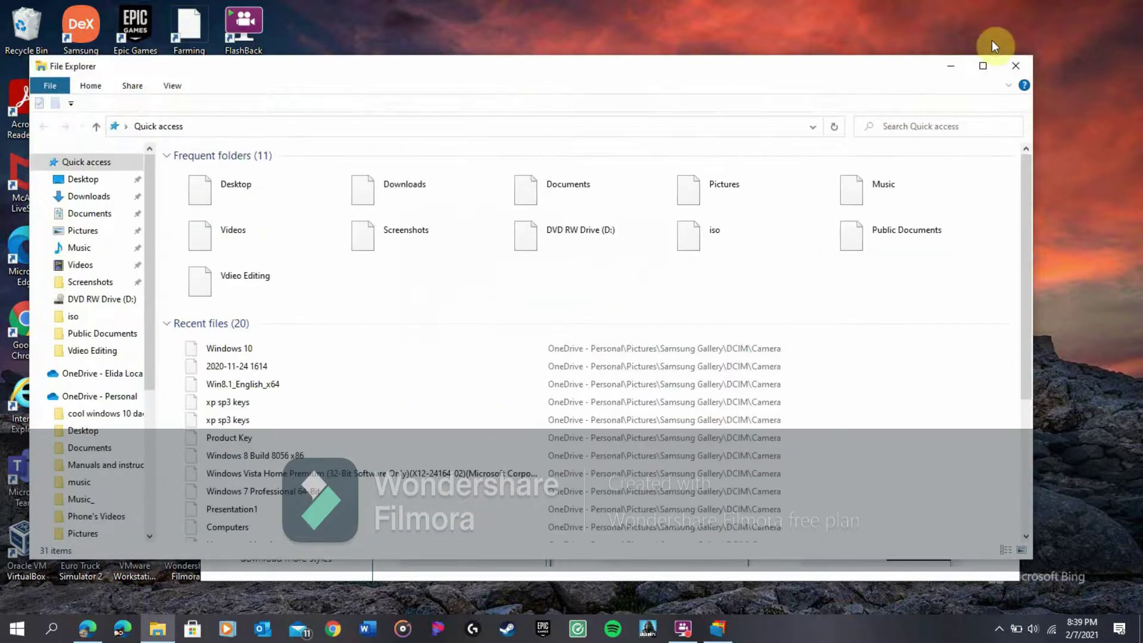
- Close the File Explorer window, and check the Windows version information with winver
click(1014, 66)
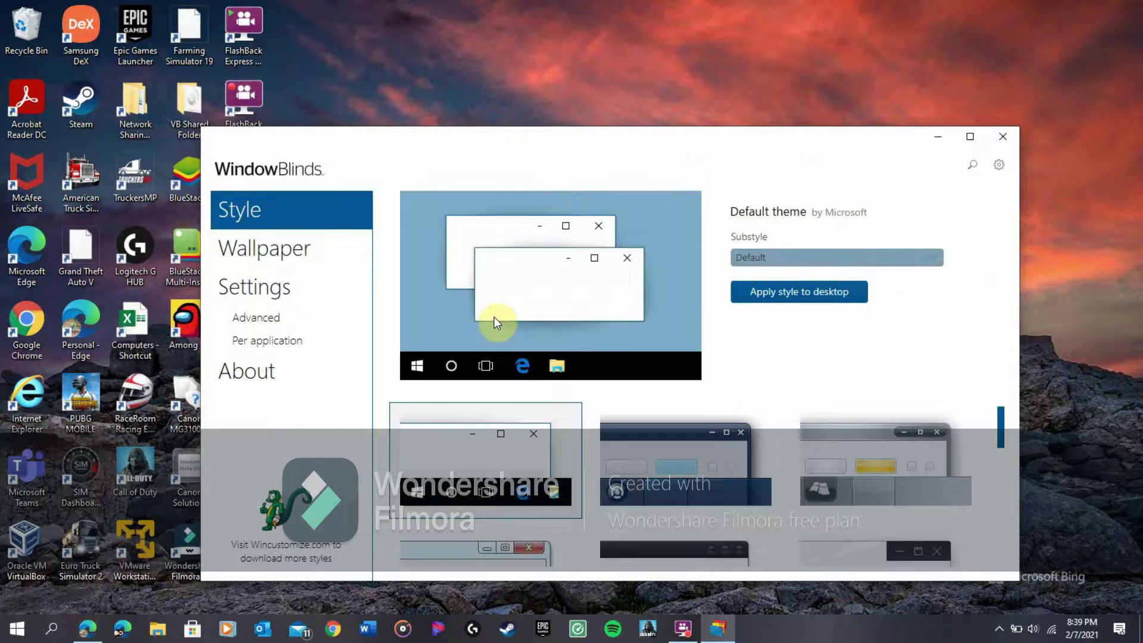
key(super+r)
text(winver)
key(Return)
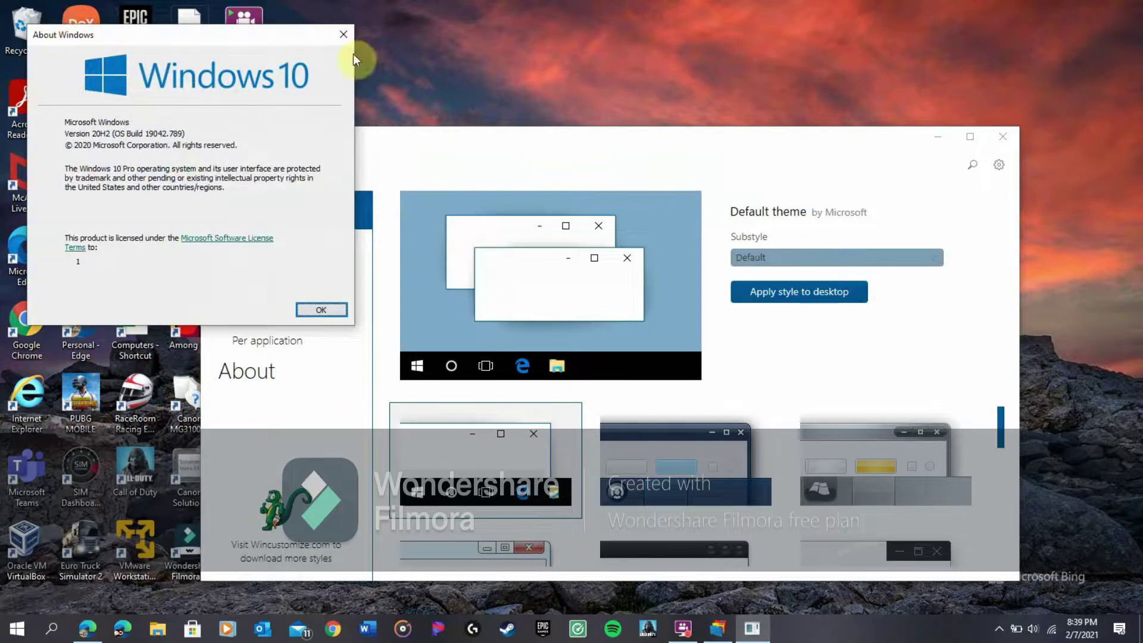
click(344, 34)
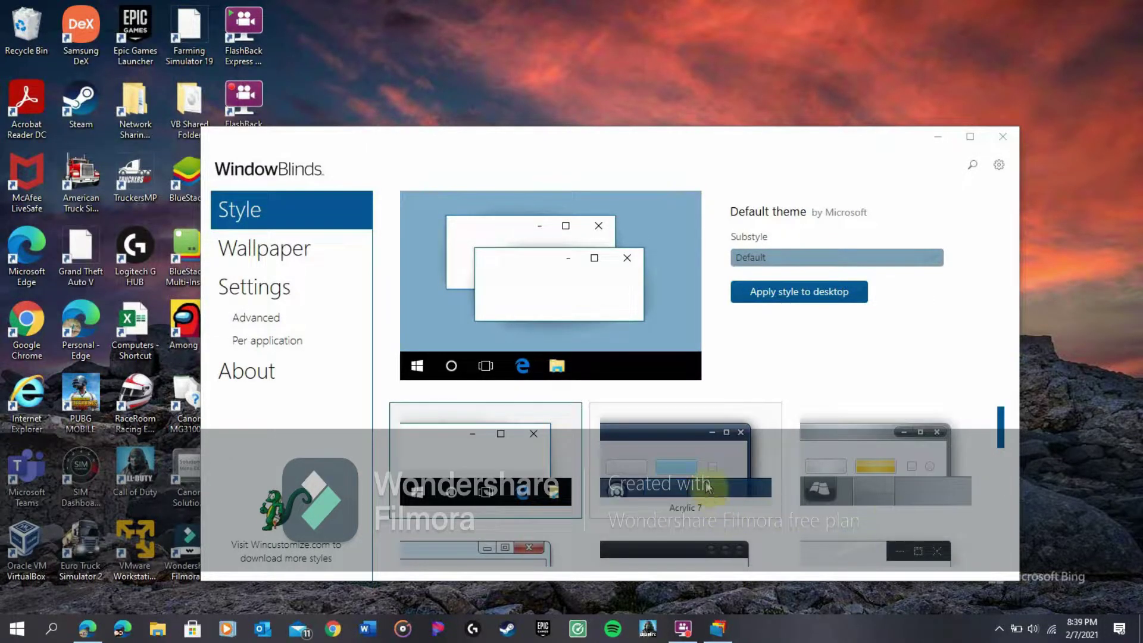
- Apply the Lantana style by Essorant to the desktop in WindowBlinds, and choose to keep seeing the theme-switching reminder
scroll(655, 476, down, 2)
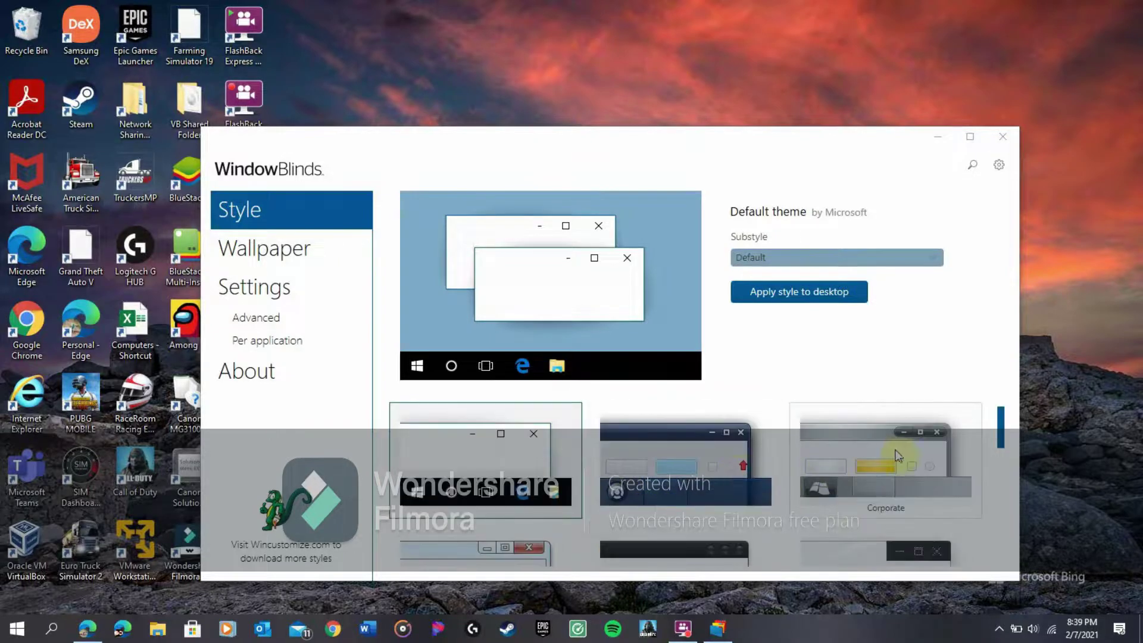
scroll(864, 473, down, 2)
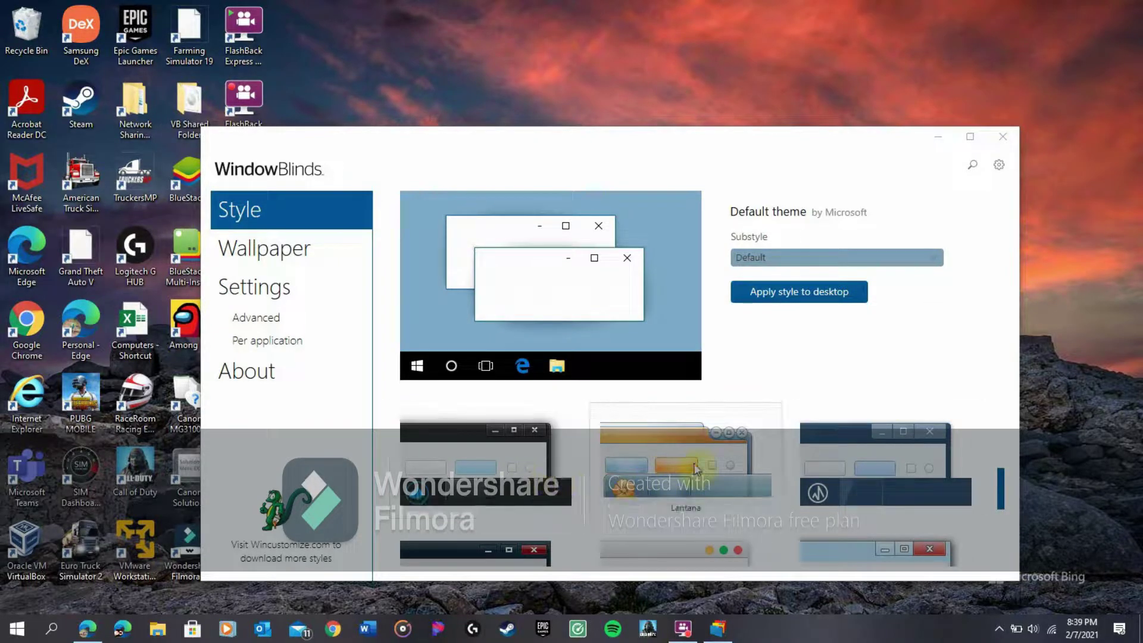
click(760, 459)
click(762, 294)
click(791, 259)
click(787, 260)
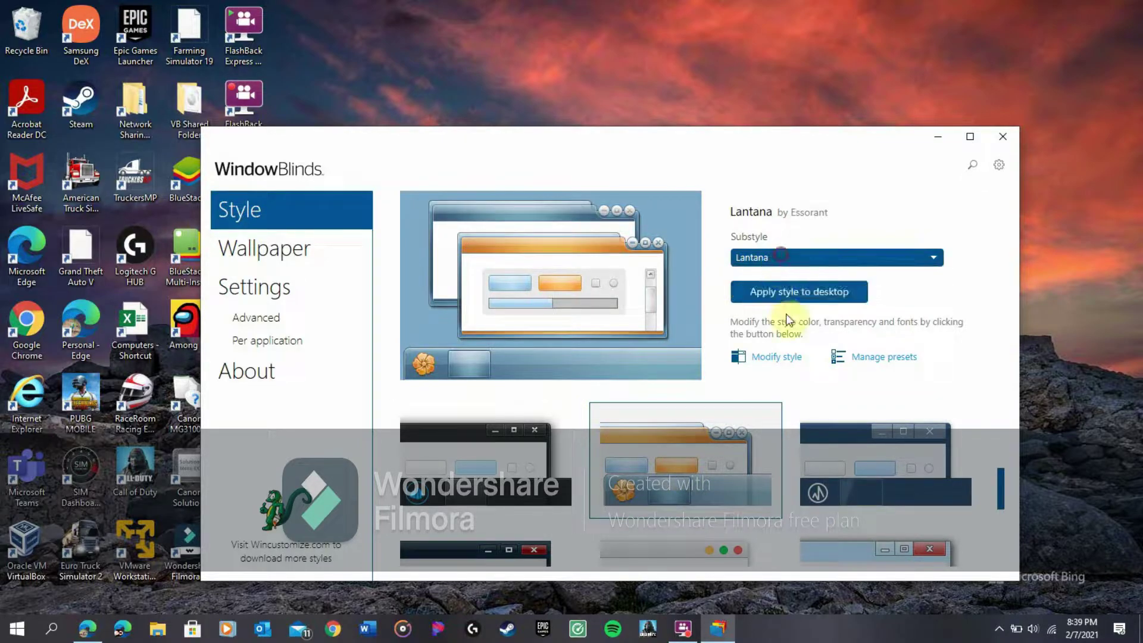
click(797, 302)
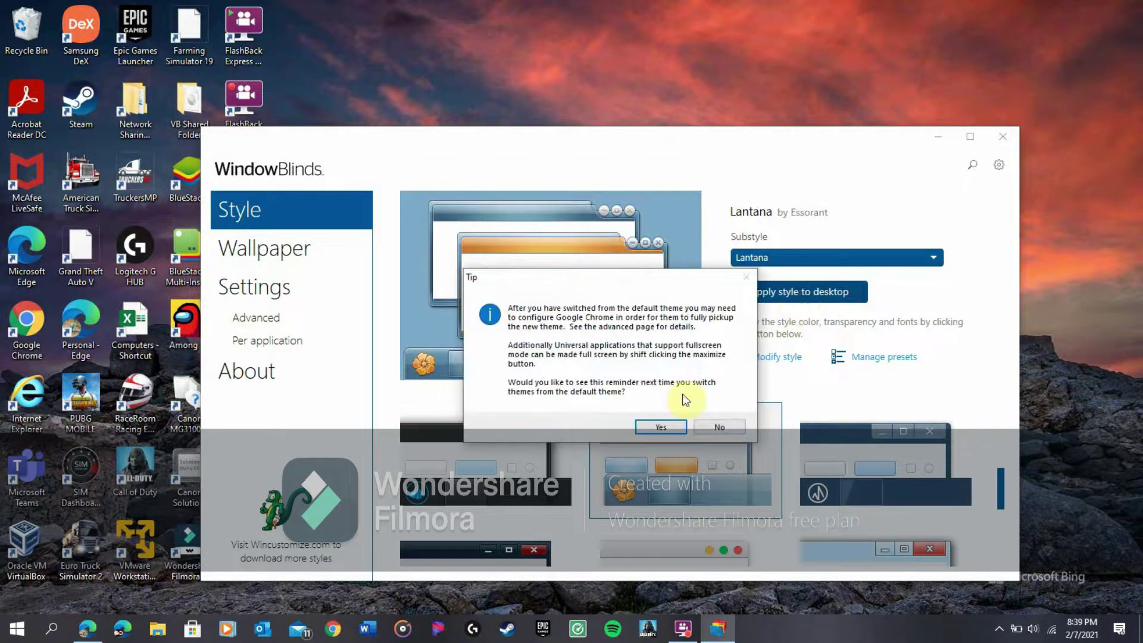
click(655, 427)
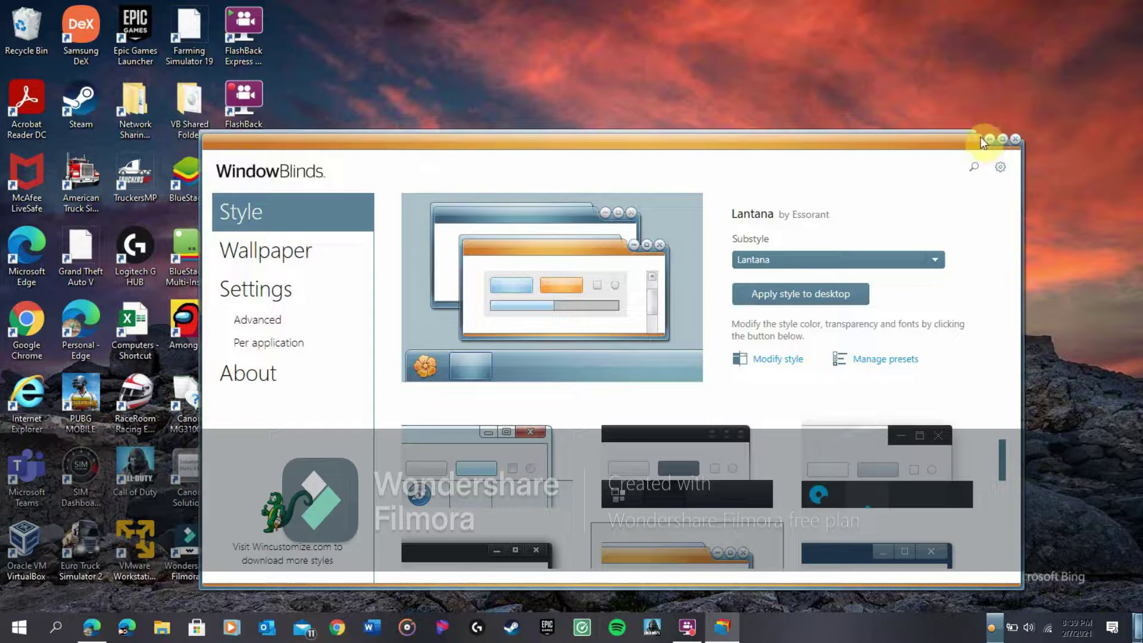
- Test the Lantana frame by maximizing, restoring, minimizing and closing the WindowBlinds window, and relaunch WindowBlinds 10 from the Start menu
click(1004, 140)
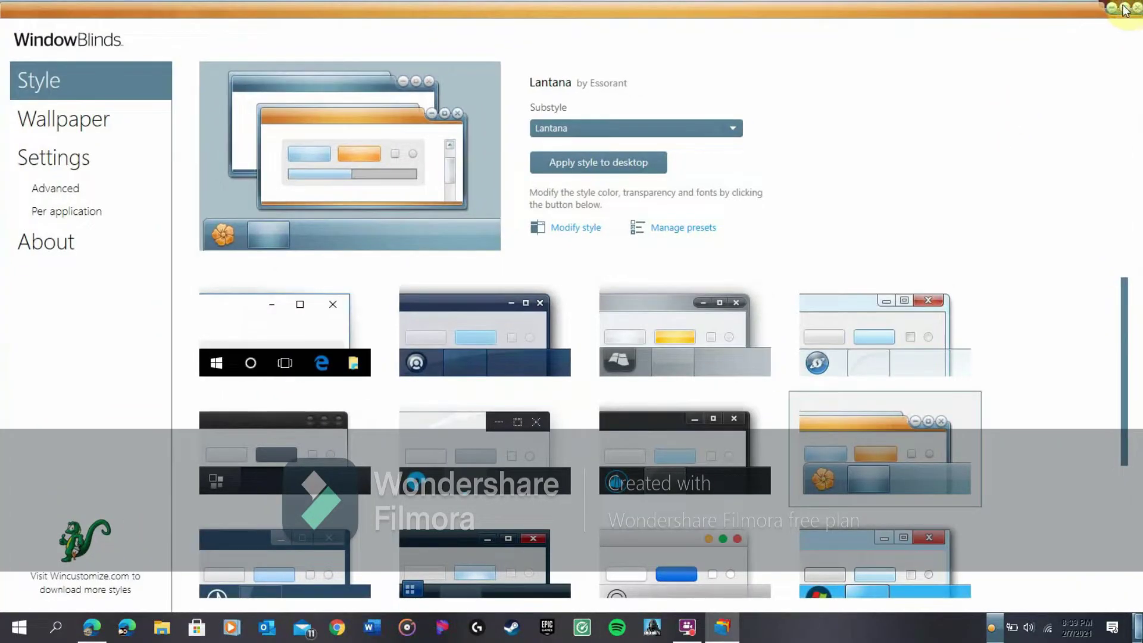
click(1125, 8)
click(990, 141)
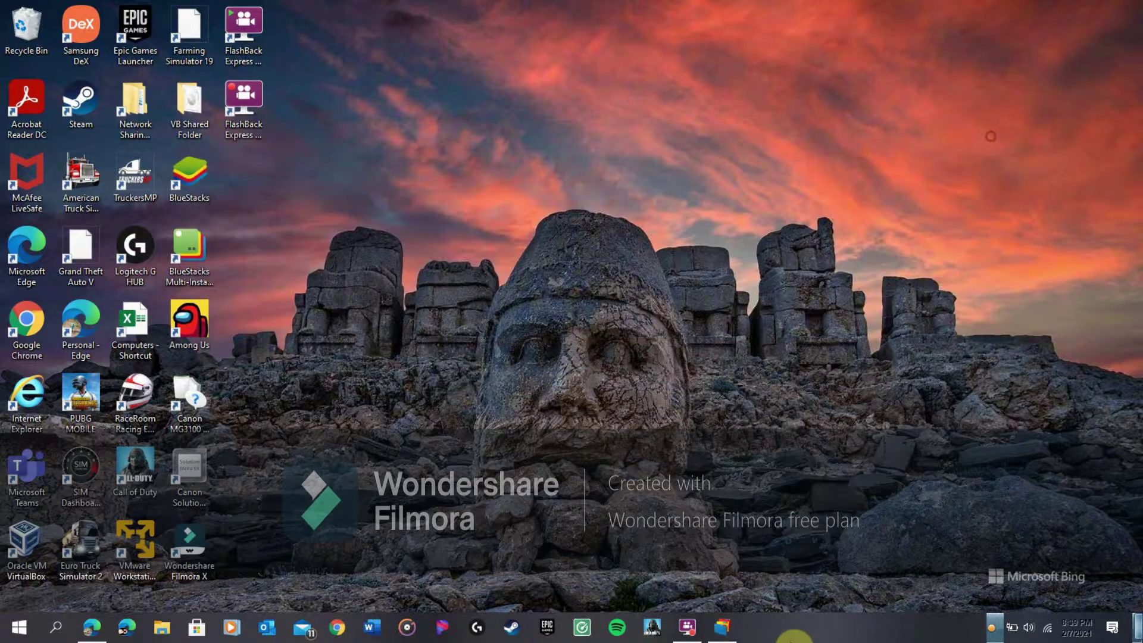
click(722, 627)
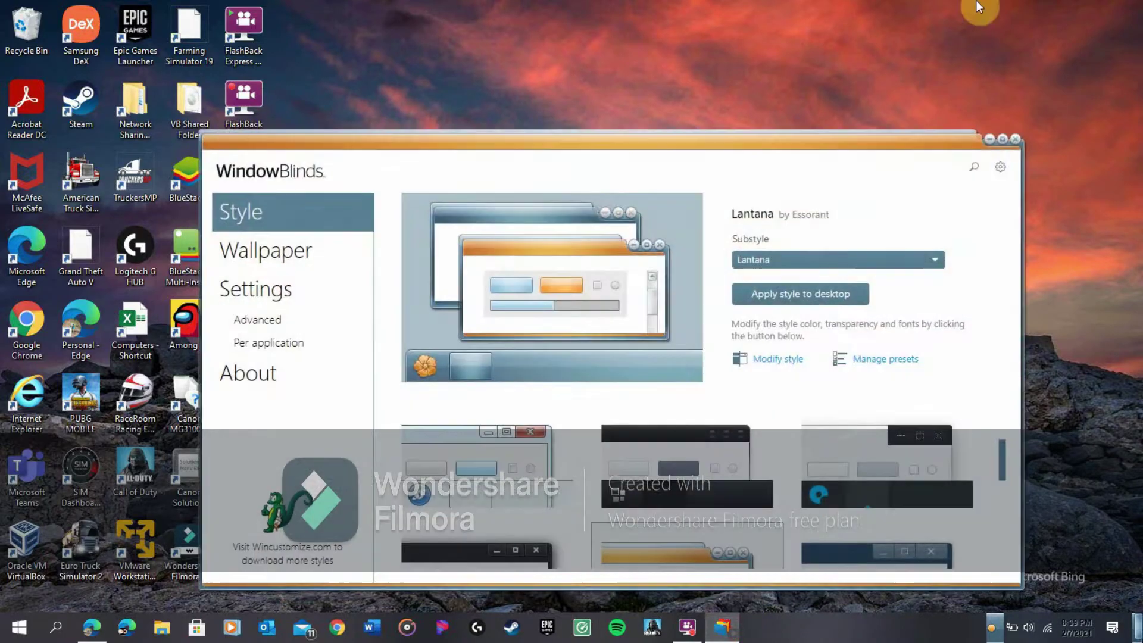
click(1016, 141)
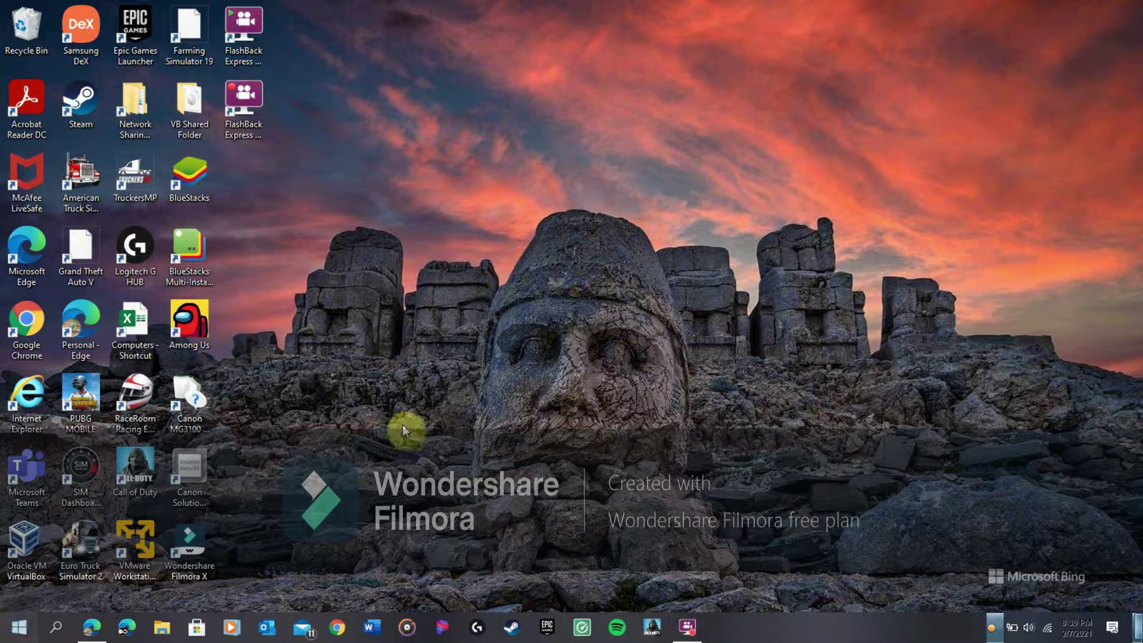
click(42, 633)
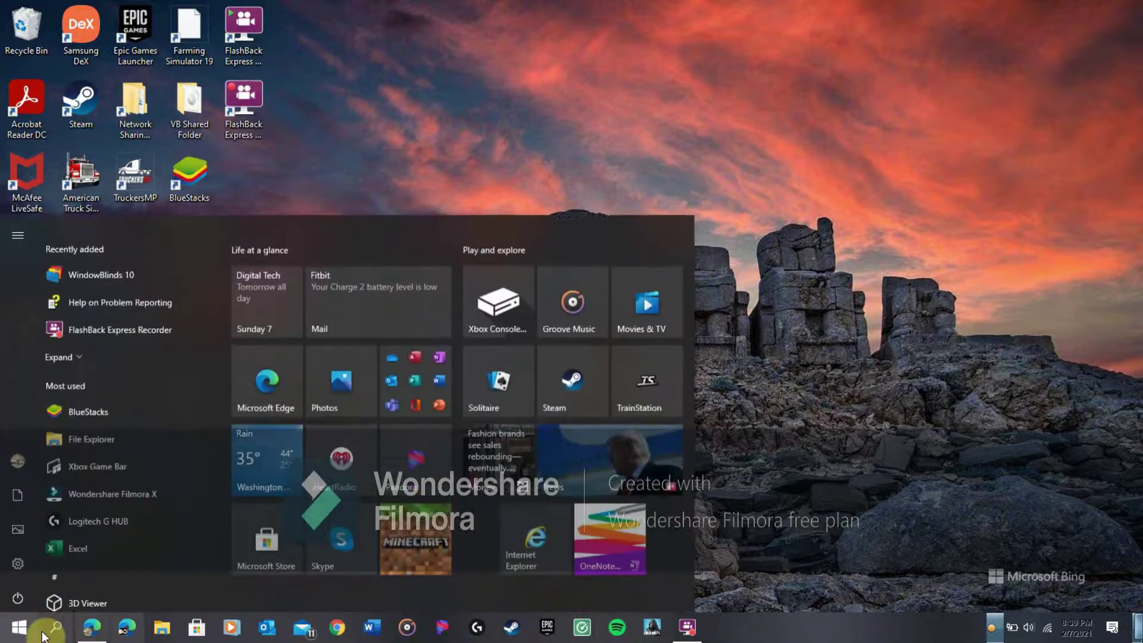
click(115, 265)
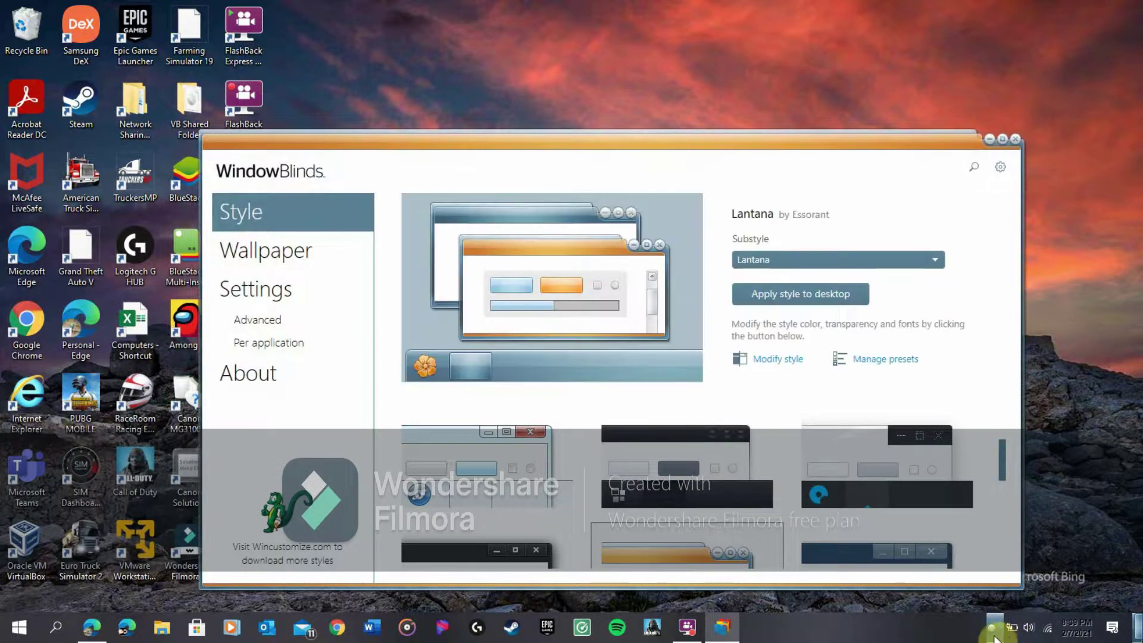
- Open the StartIsBack configuration and look through its Appearance and Switching settings
right_click(9, 635)
click(225, 416)
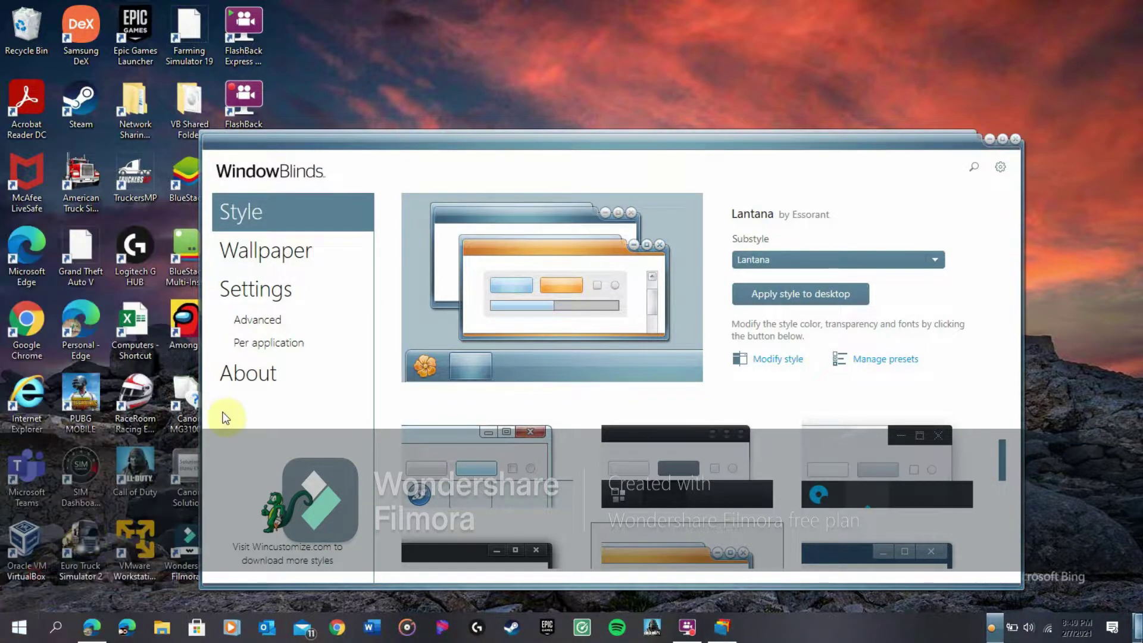
mouse_move(613, 128)
mouse_down()
mouse_move(657, 127)
mouse_move(607, 117)
mouse_up()
click(357, 166)
click(352, 192)
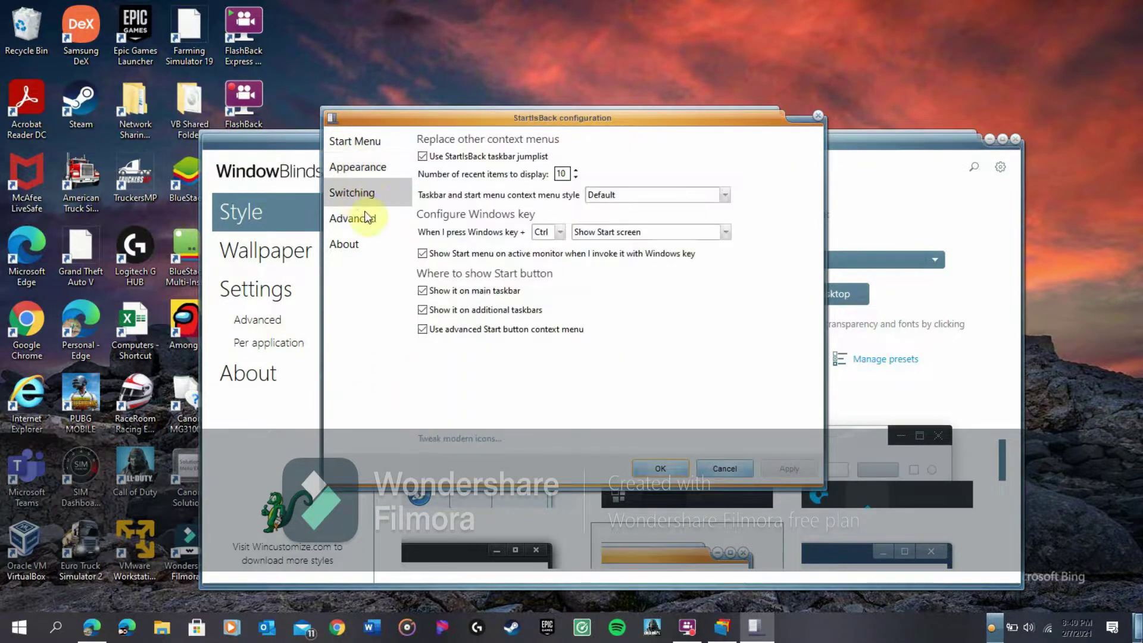
- Apply the Windows 10 visual style combined with the Windows 7 Start button in StartIsBack
click(377, 170)
click(559, 225)
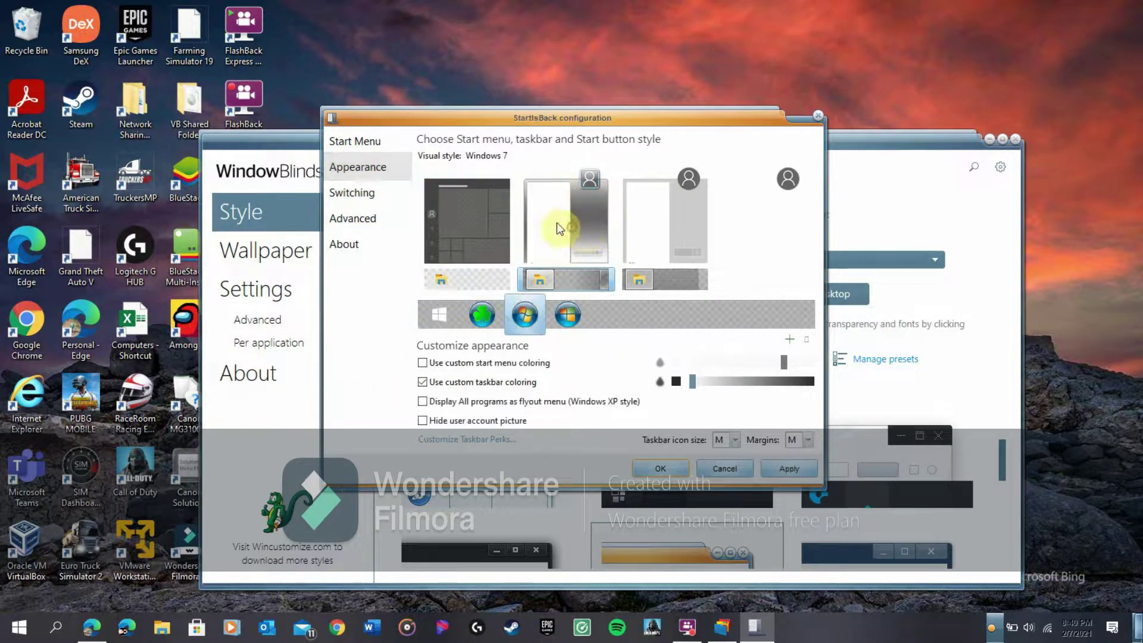
click(492, 236)
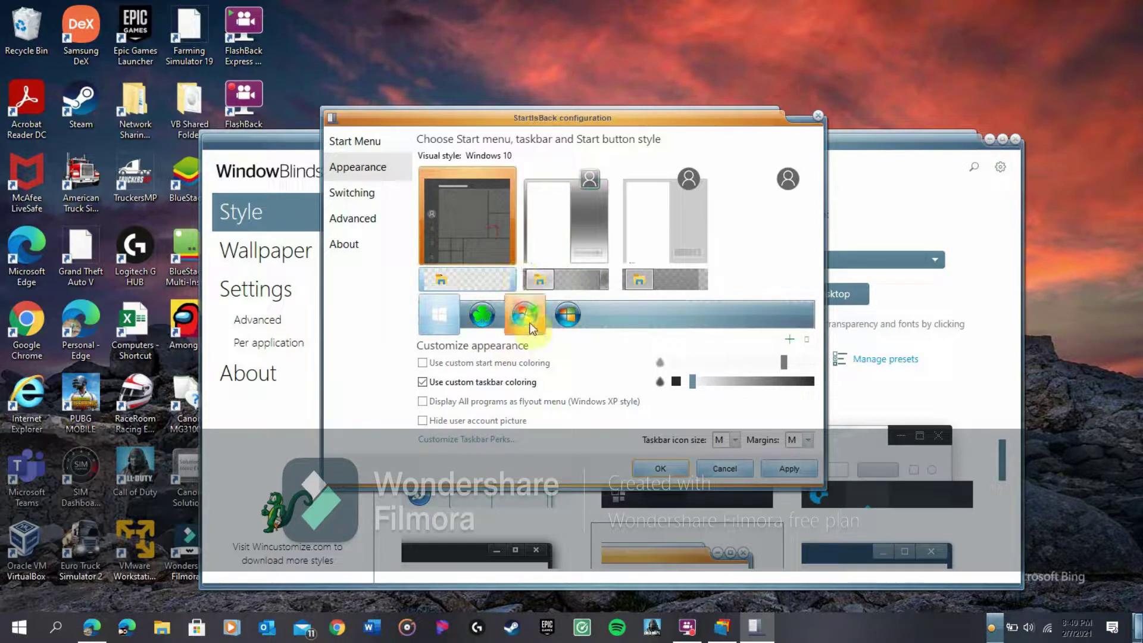
click(527, 321)
click(789, 468)
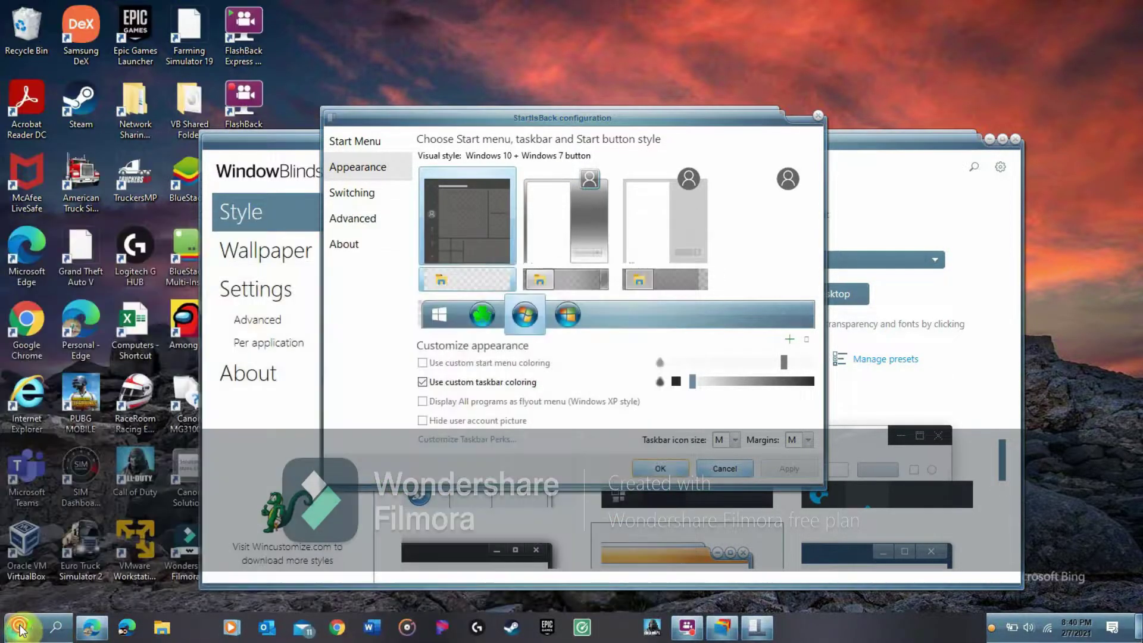
- Apply the Windows 10 menu and Start button combined with the Windows 7 taskbar style
click(702, 318)
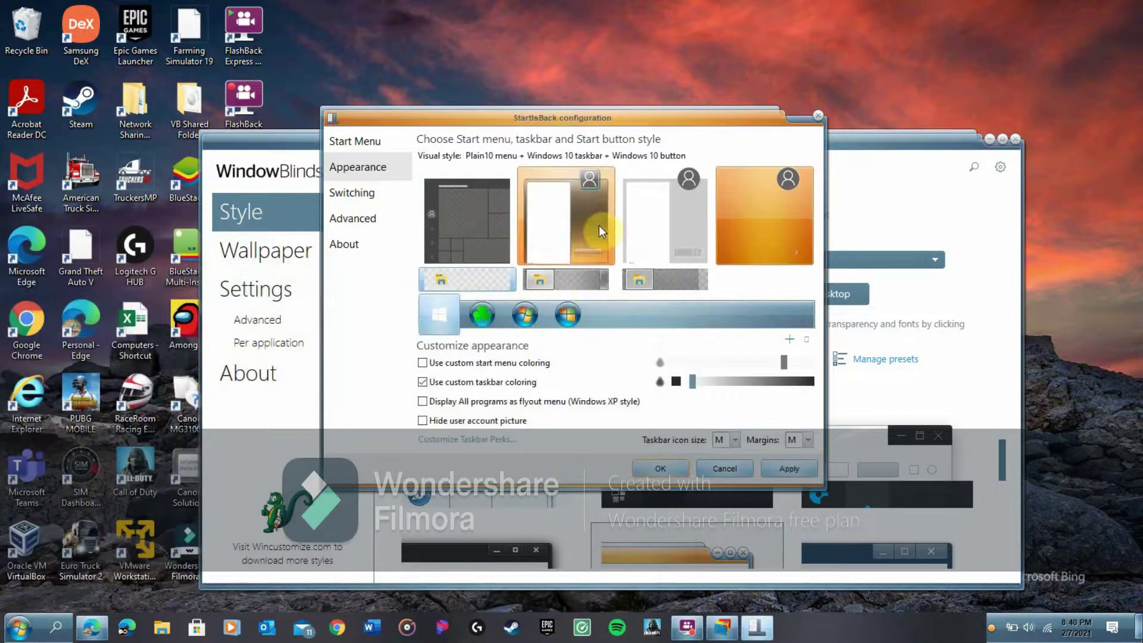
click(565, 225)
click(446, 262)
click(442, 327)
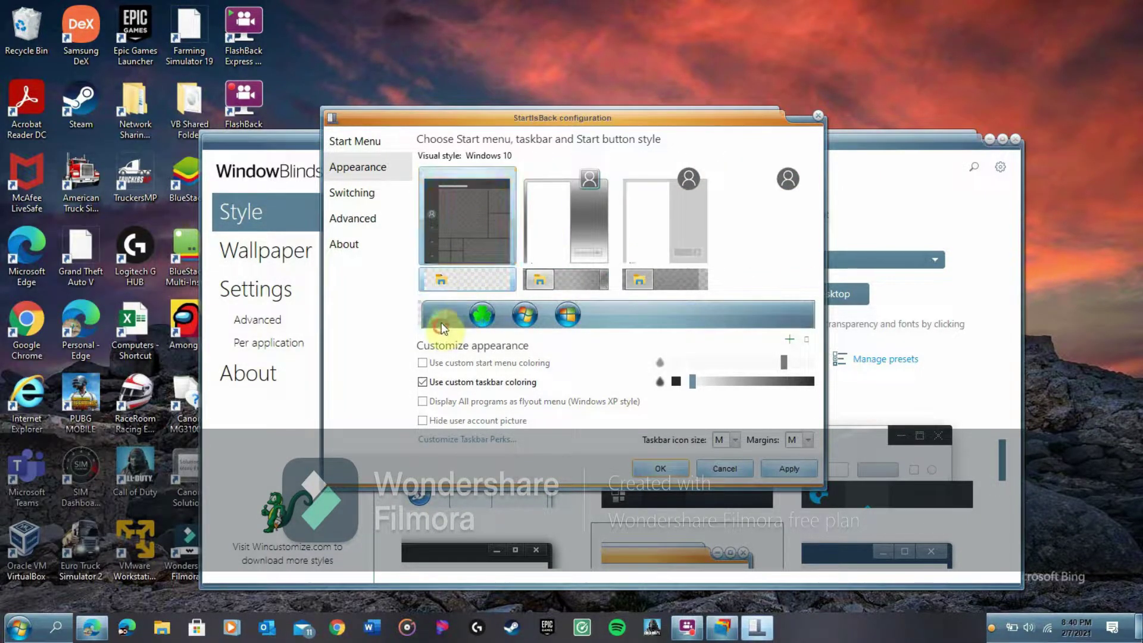
click(575, 279)
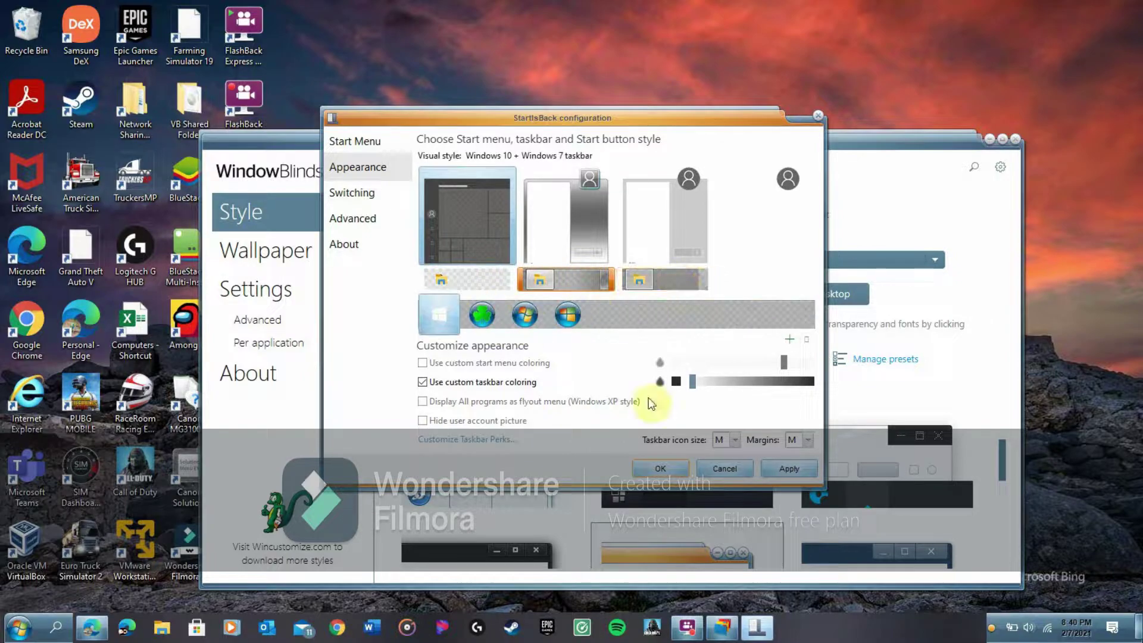
click(789, 467)
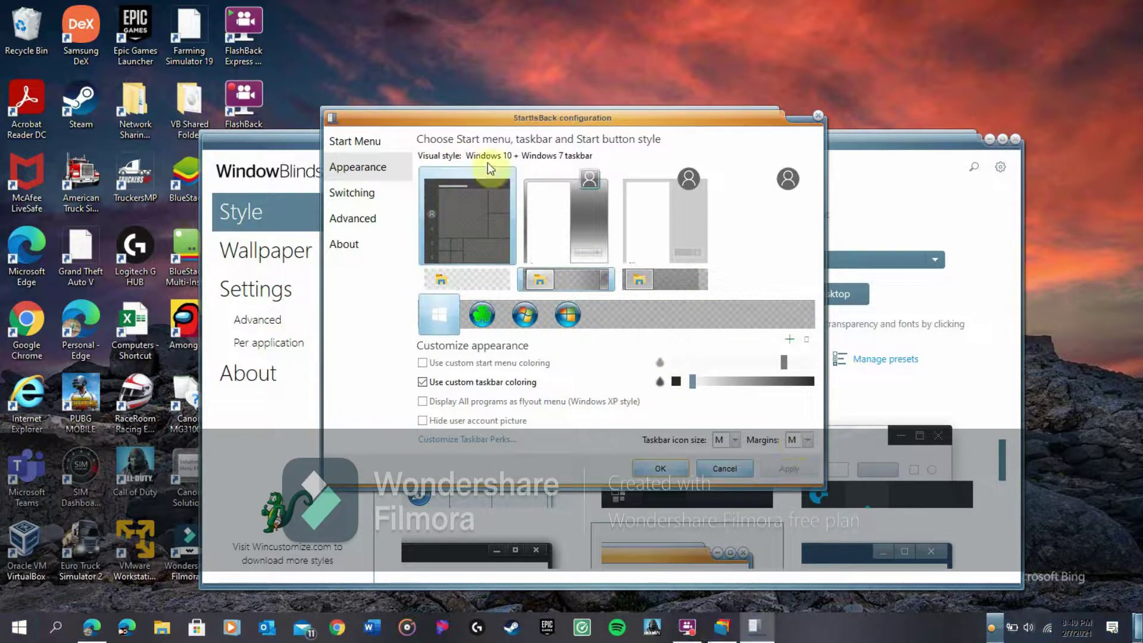
- Try the Plain8 taskbar style, and switch back to the Windows 7 taskbar style
click(671, 288)
click(796, 470)
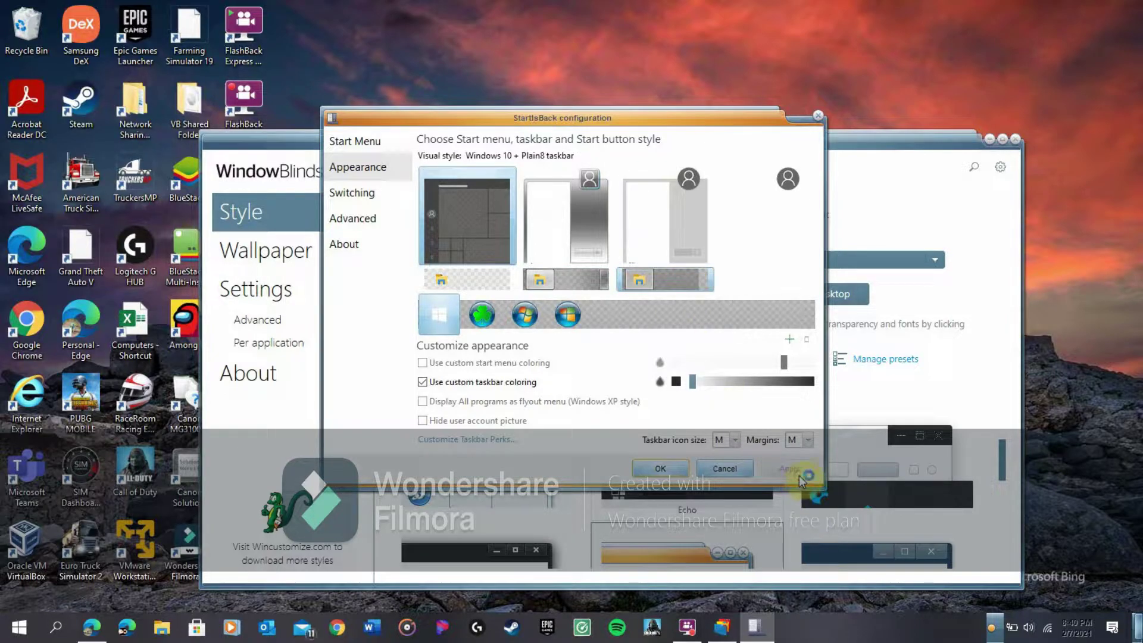
click(586, 280)
click(793, 470)
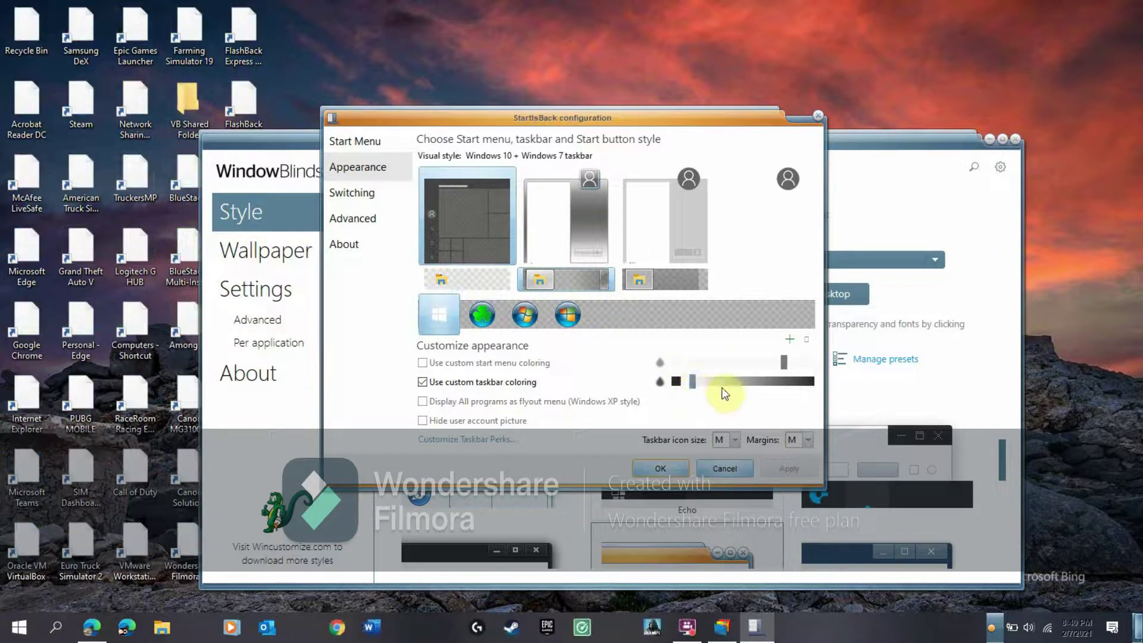
- Try the custom taskbar coloring at 100% opacity, and return it to the lowest opacity
drag(691, 384, 814, 385)
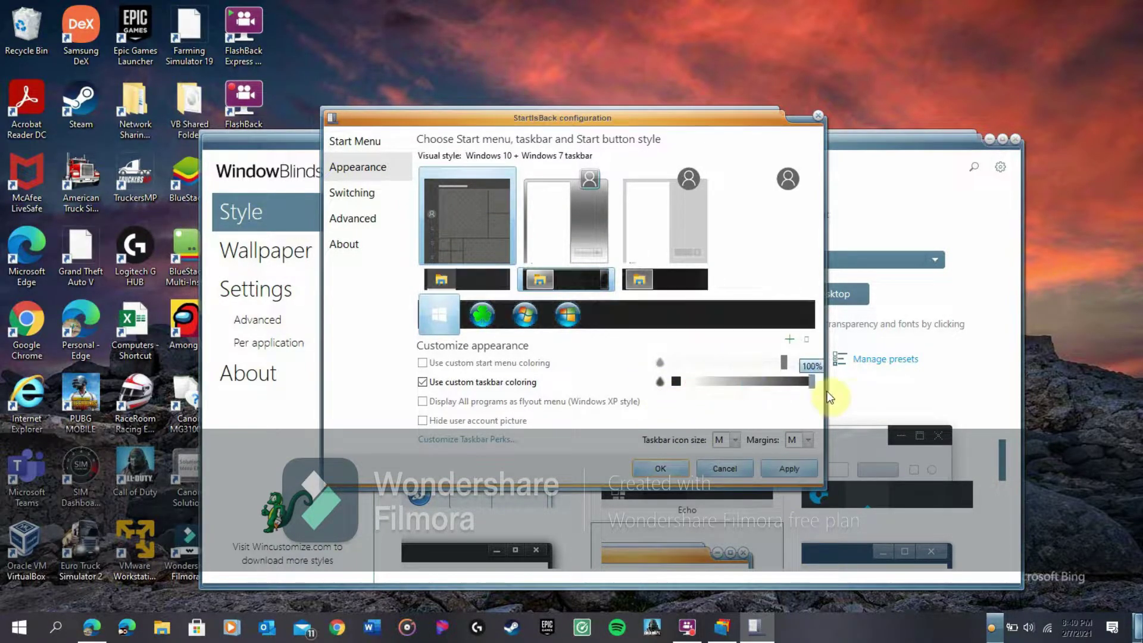
click(795, 472)
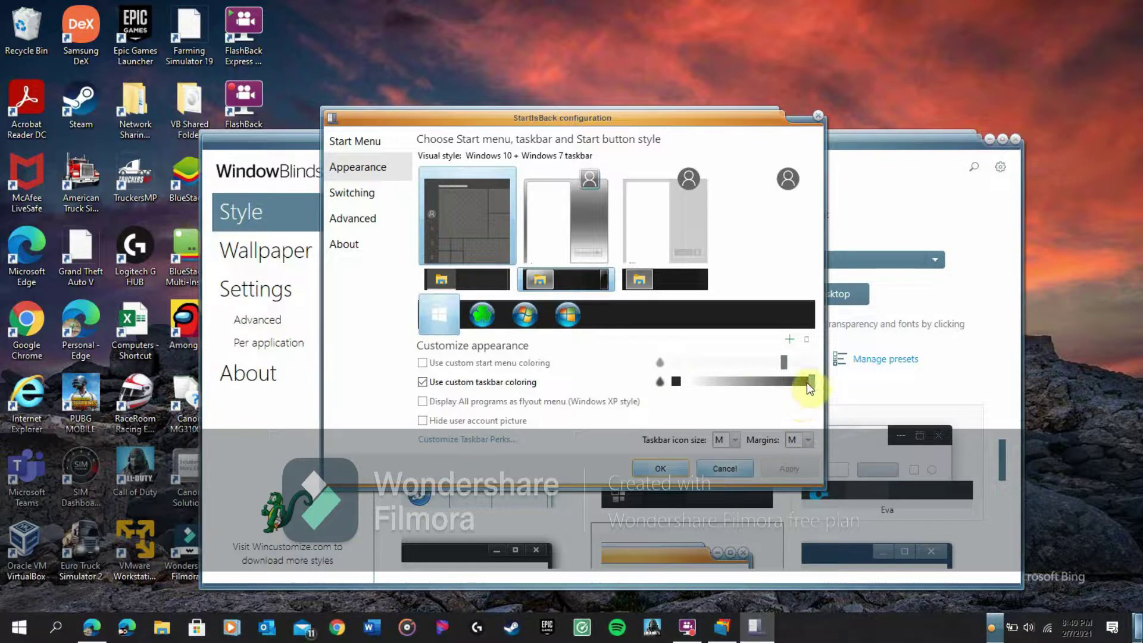
drag(810, 381, 694, 383)
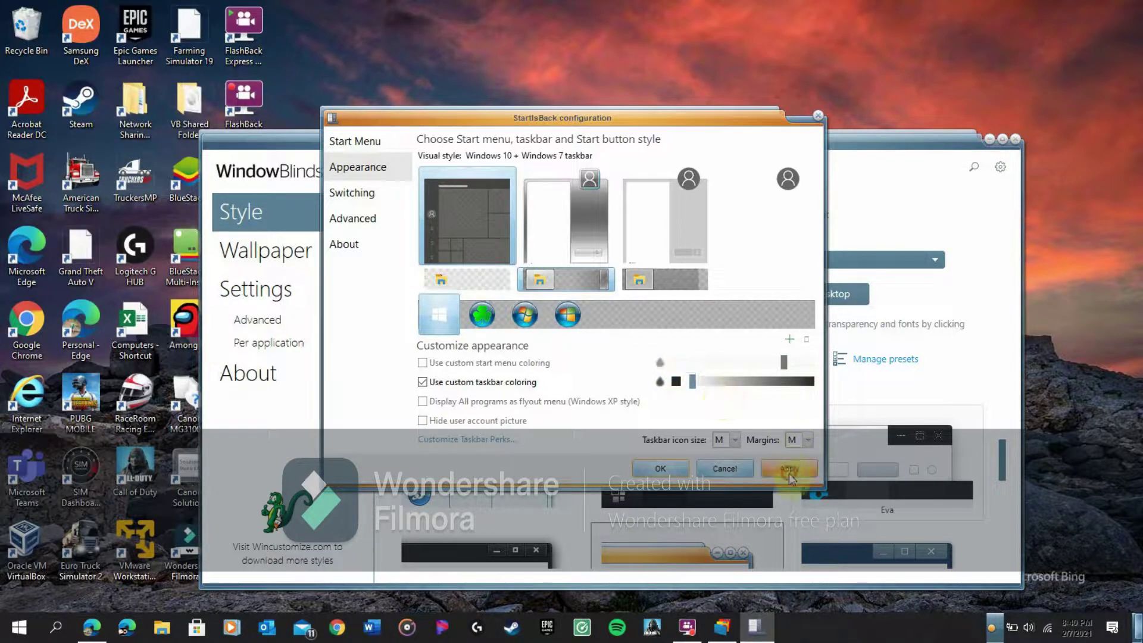
click(789, 469)
- Choose a transparency effect for the custom taskbar coloring, and apply the full Windows 7 visual style
click(665, 382)
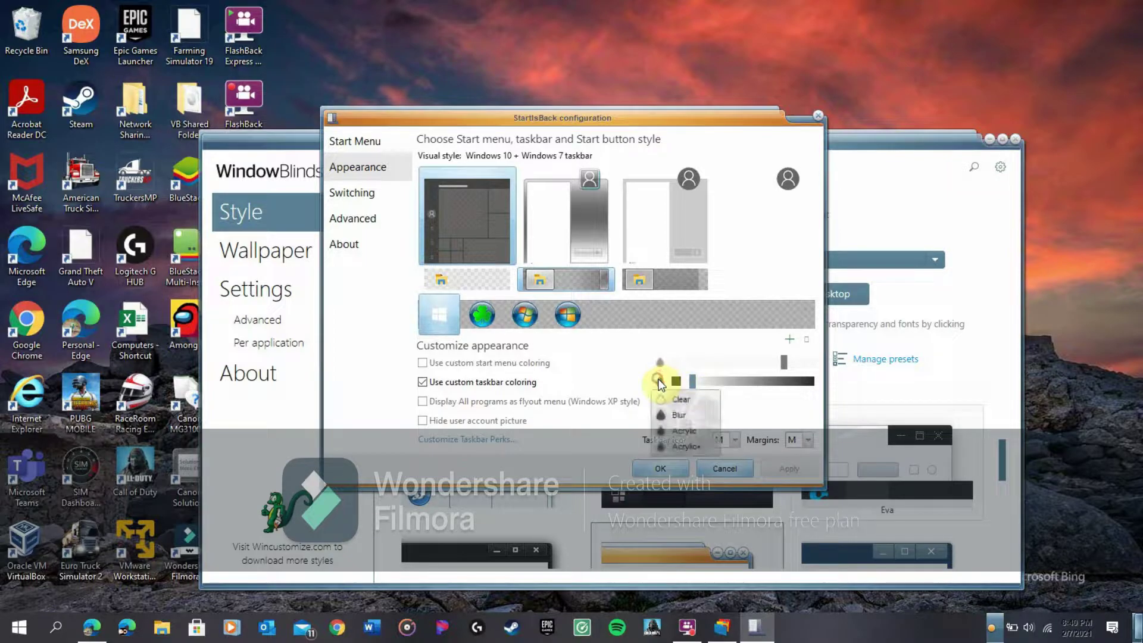
click(678, 409)
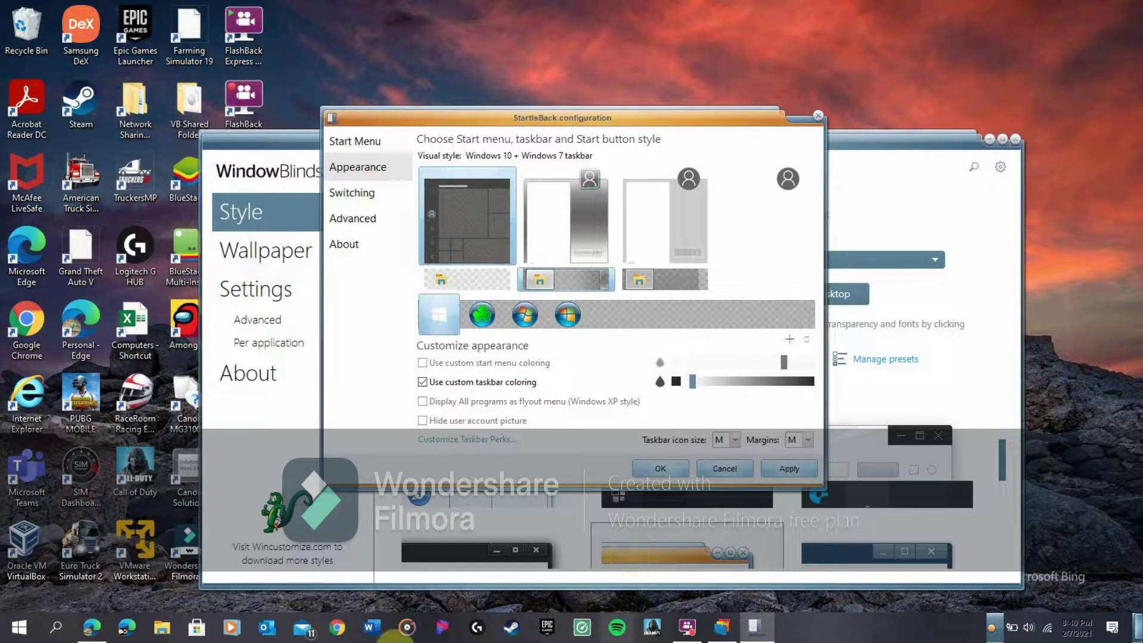
click(567, 250)
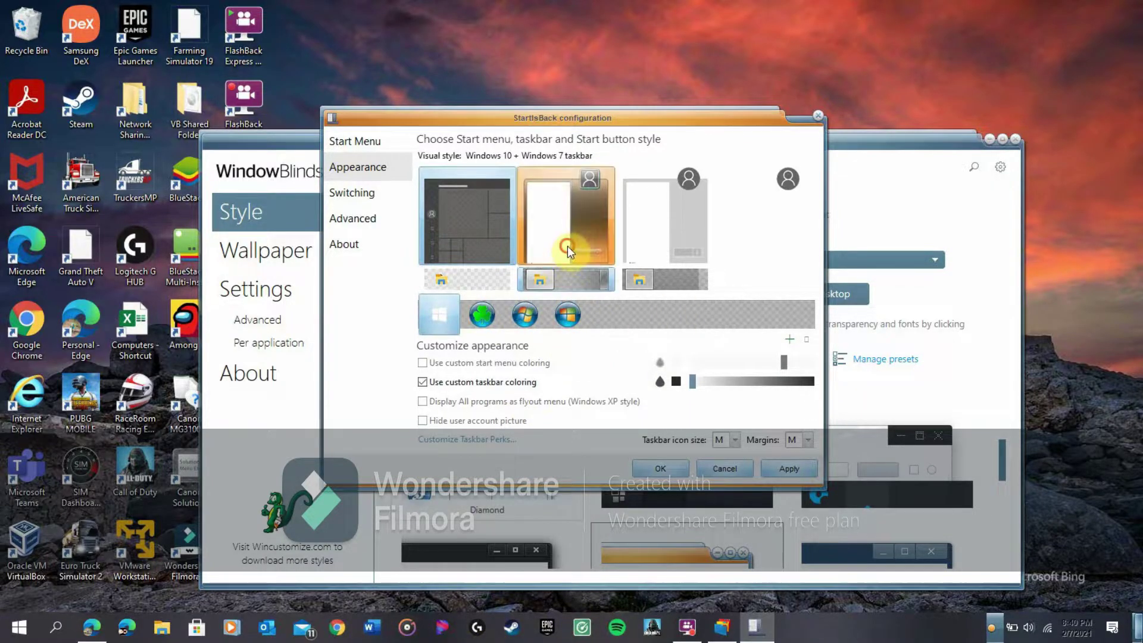
click(789, 468)
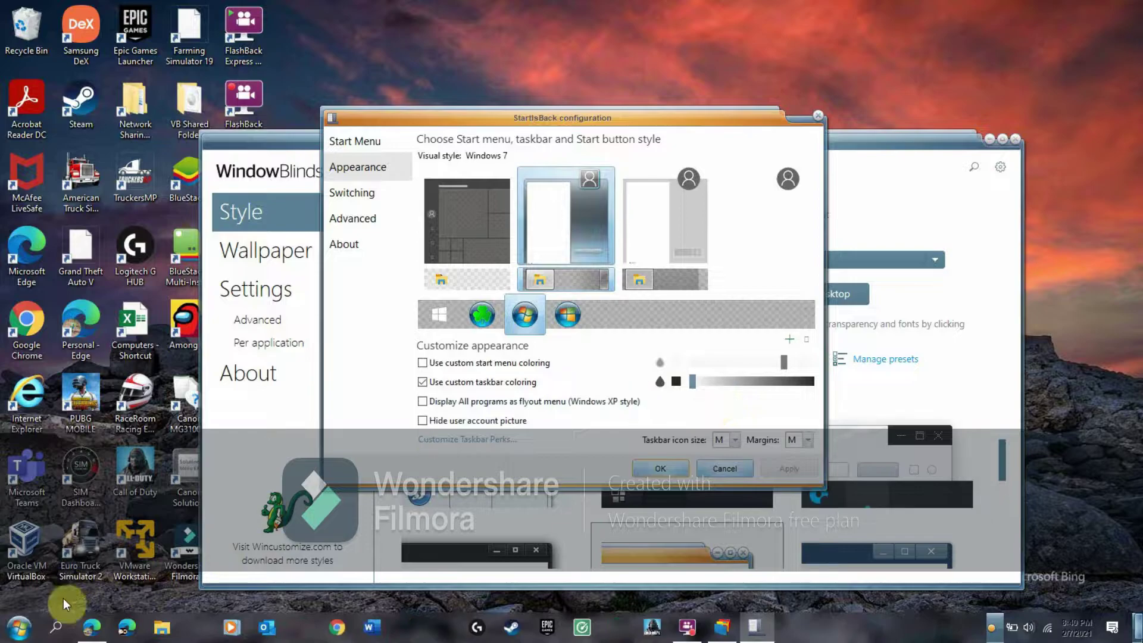
- Open the Start menu to examine how it looks in the Windows 7 style, and close it
click(20, 626)
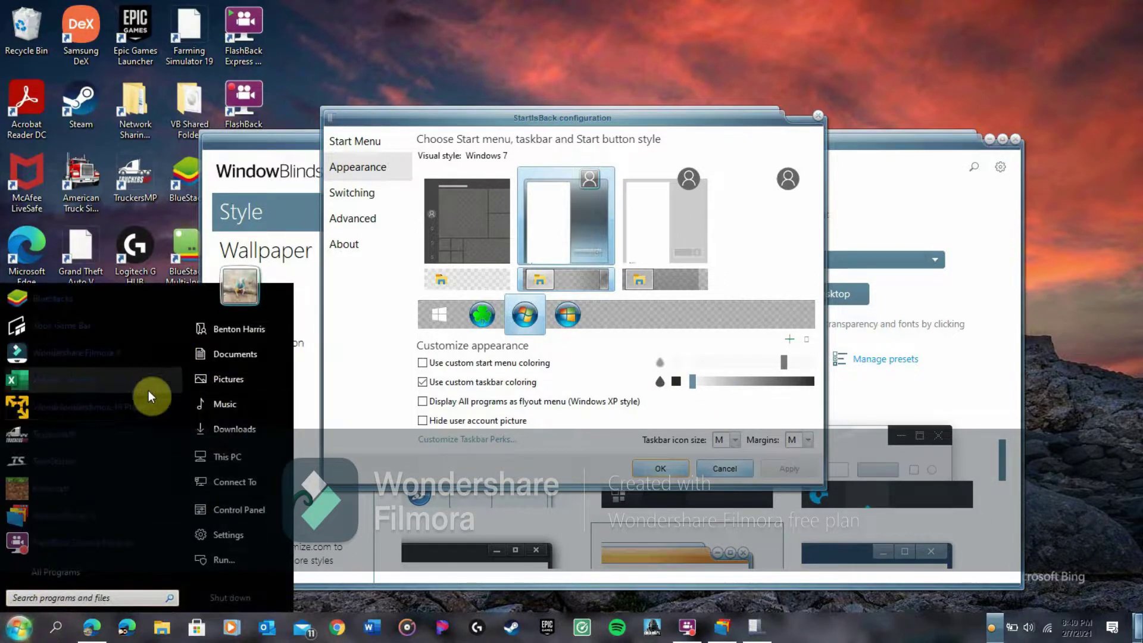
mouse_move(86, 400)
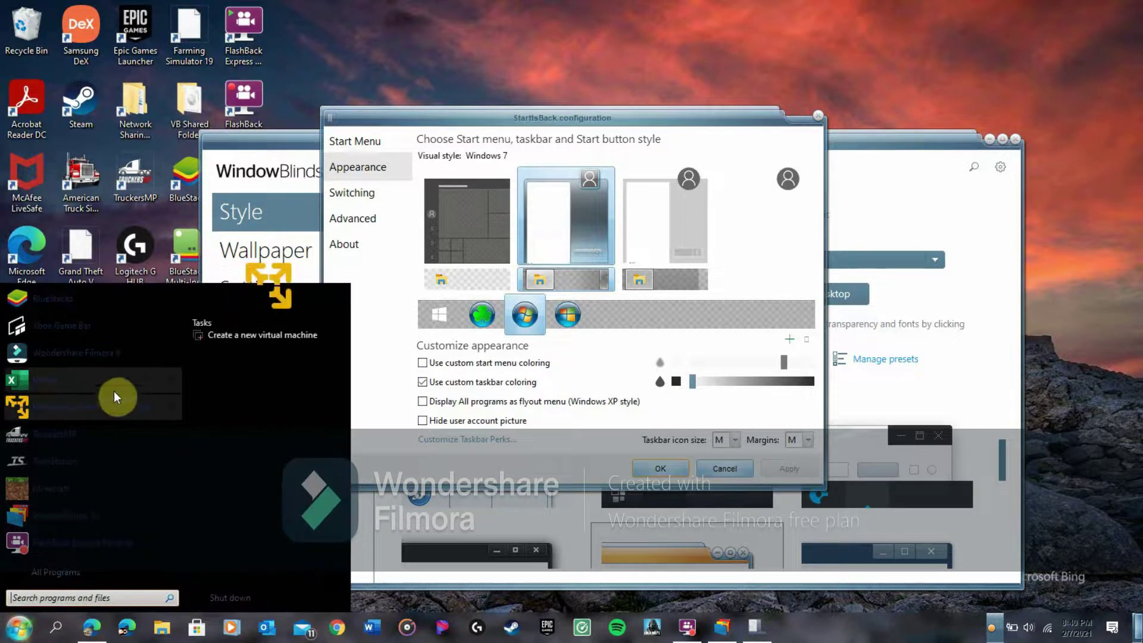
click(18, 632)
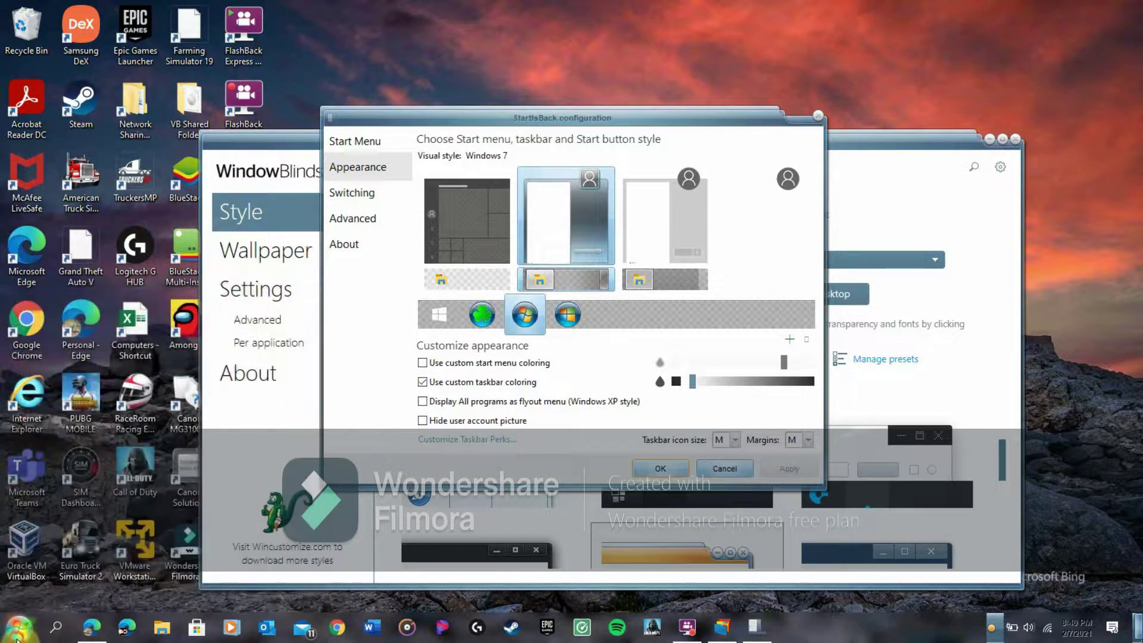
- Apply the Windows 10 visual style to the Start menu and taskbar
click(23, 634)
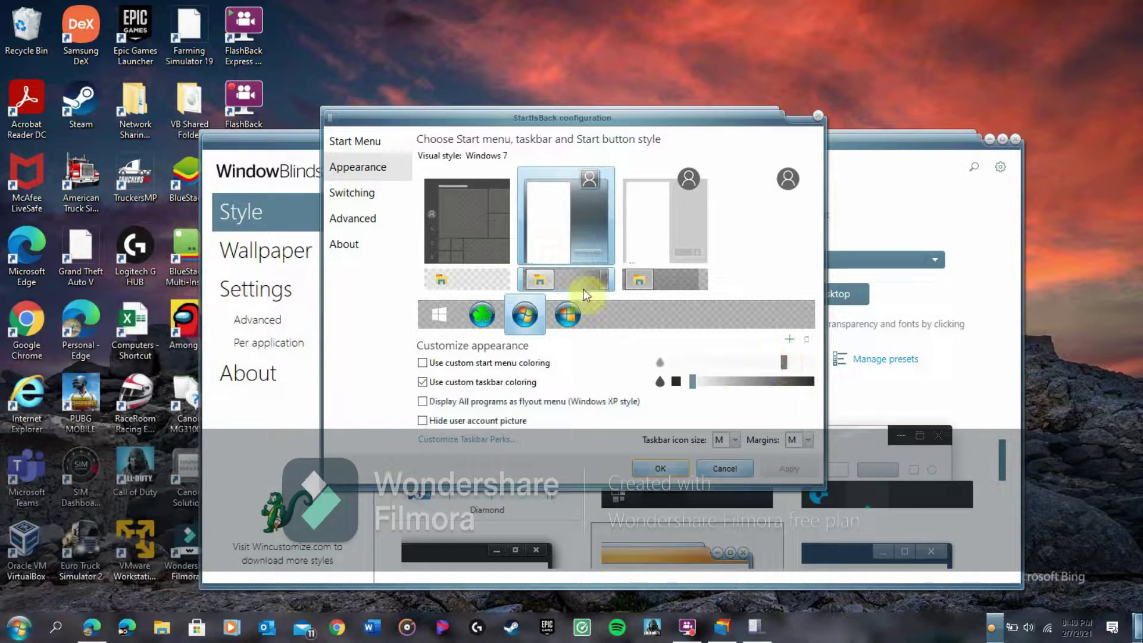
click(474, 243)
click(796, 465)
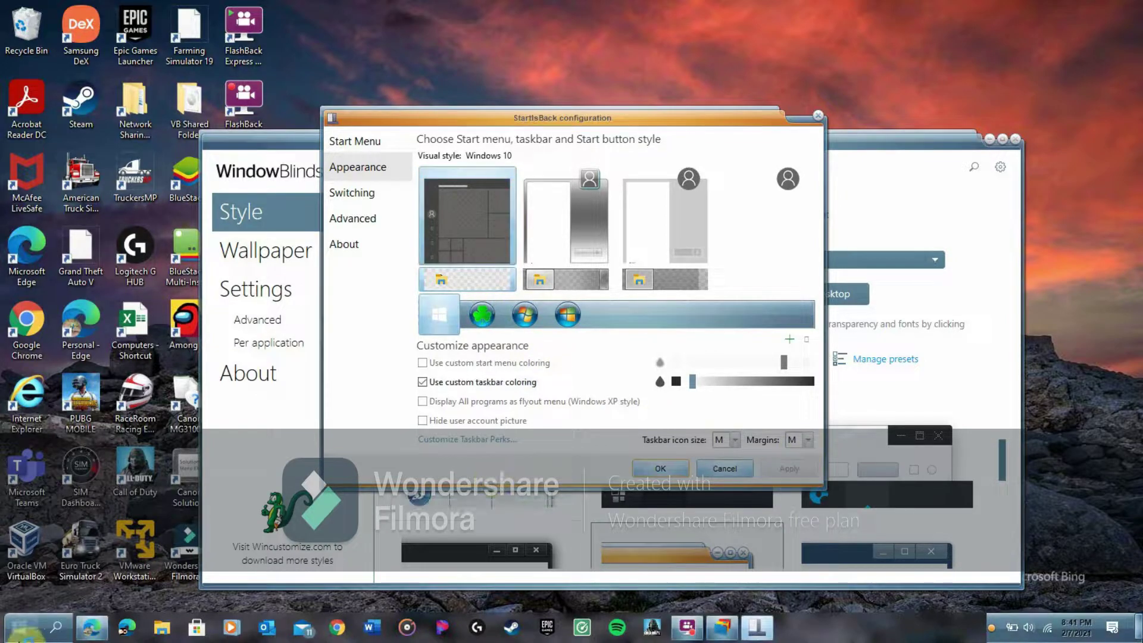
- Check how the Start menu looks in the Windows 10 style, and close the StartIsBack configuration
click(19, 634)
click(609, 174)
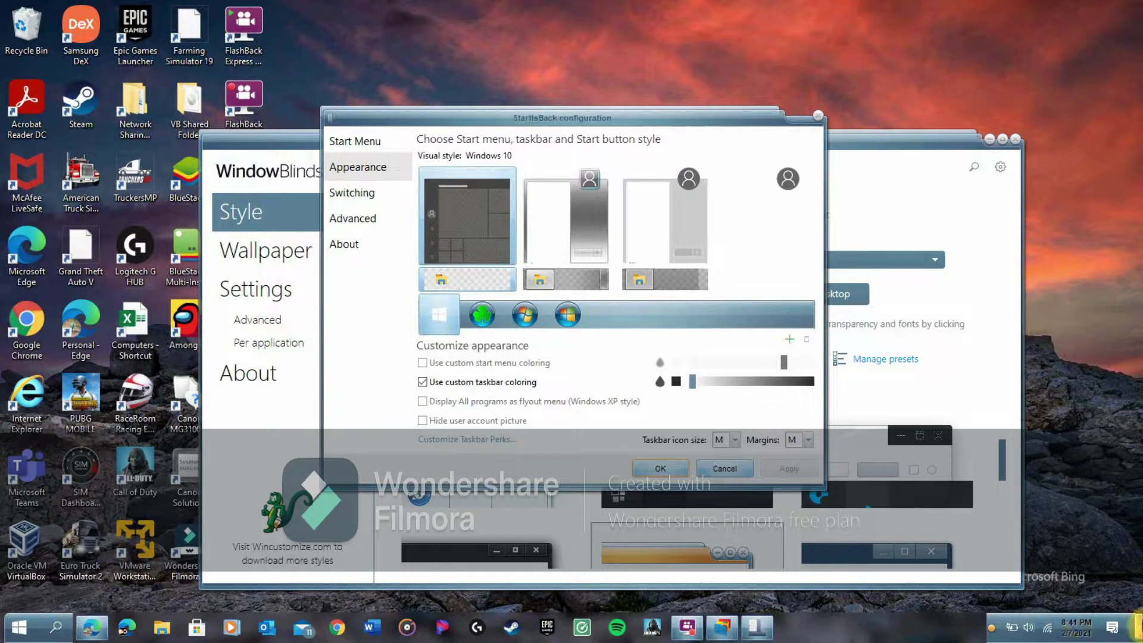
click(818, 115)
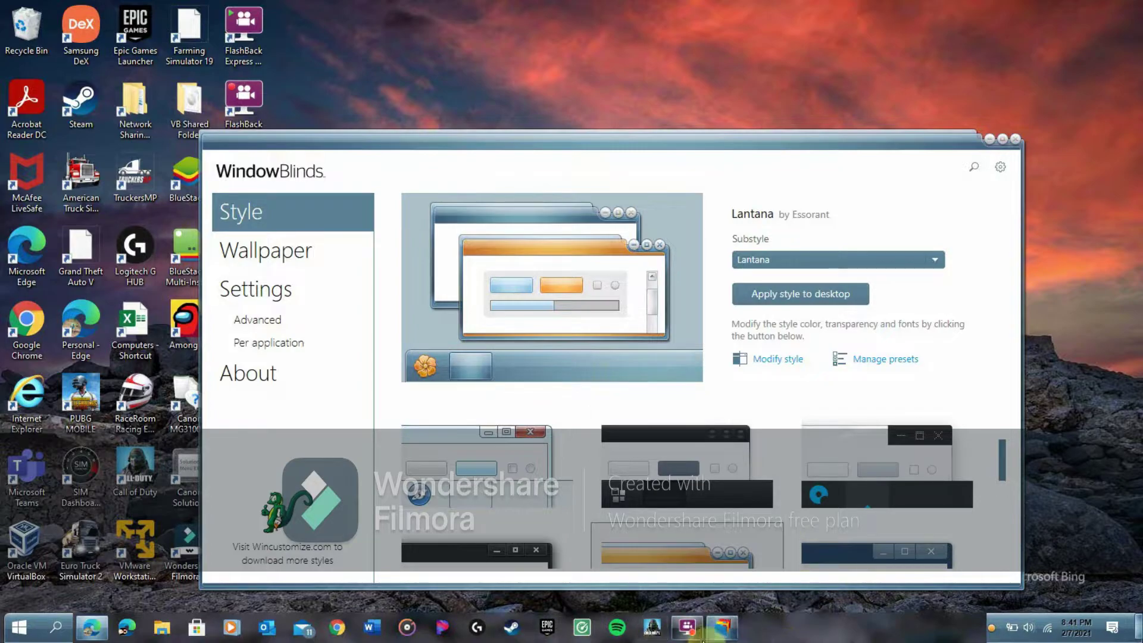
- Bring up the browser's WindowBlinds purchase page briefly, and return to WindowBlinds
click(91, 627)
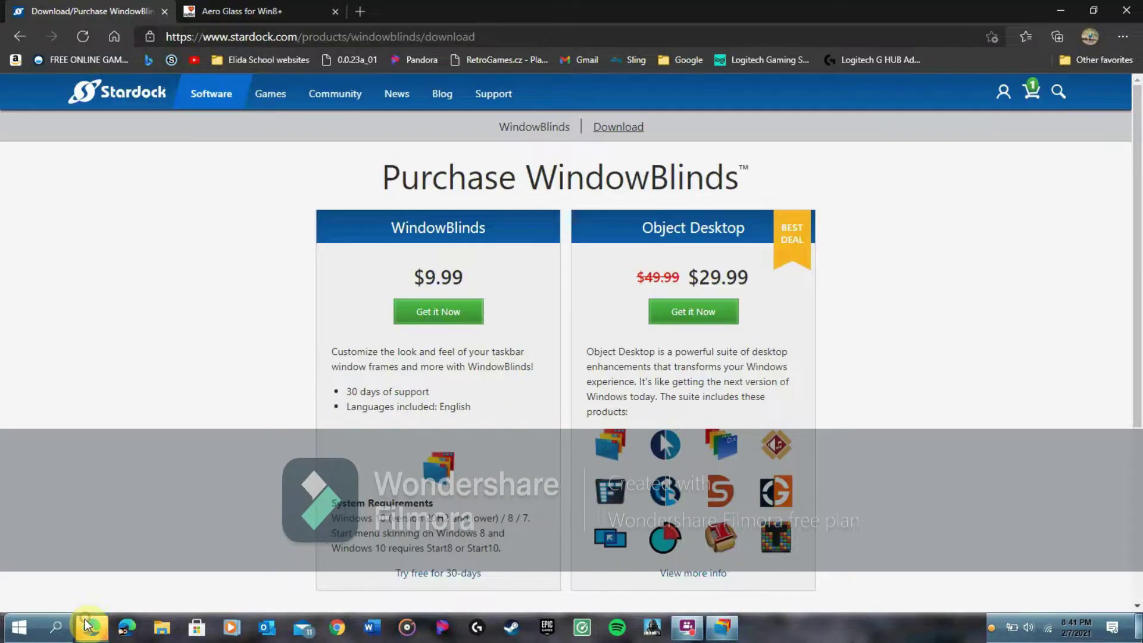
click(91, 627)
click(726, 636)
- Browse the installed window styles, select Diamond, and apply it to the desktop
scroll(578, 470, down, 3)
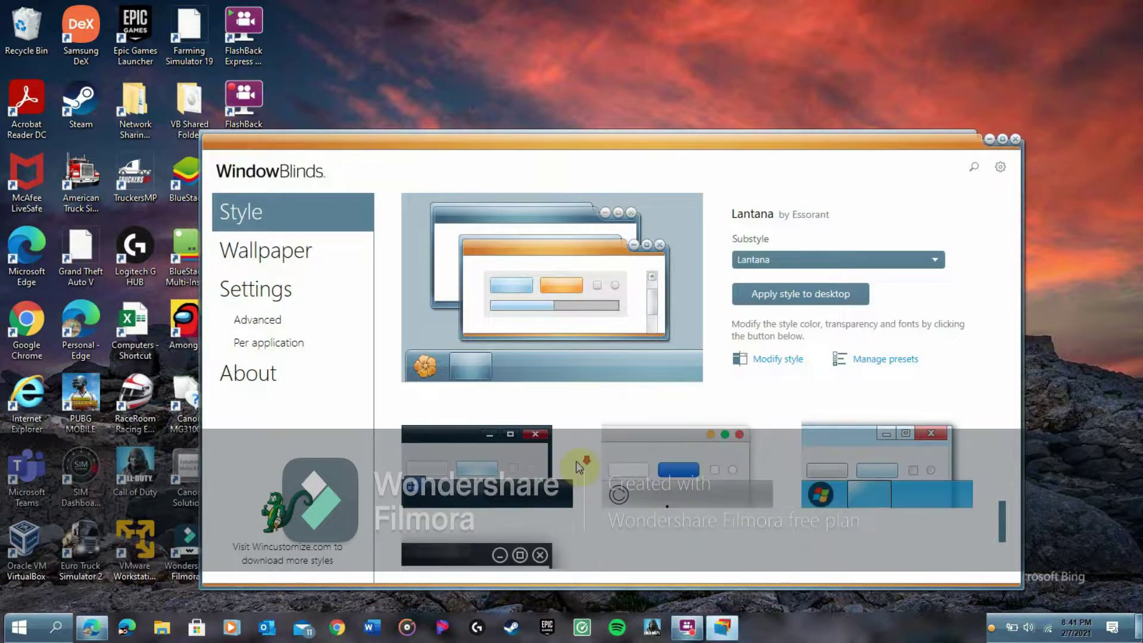
scroll(646, 515, up, 3)
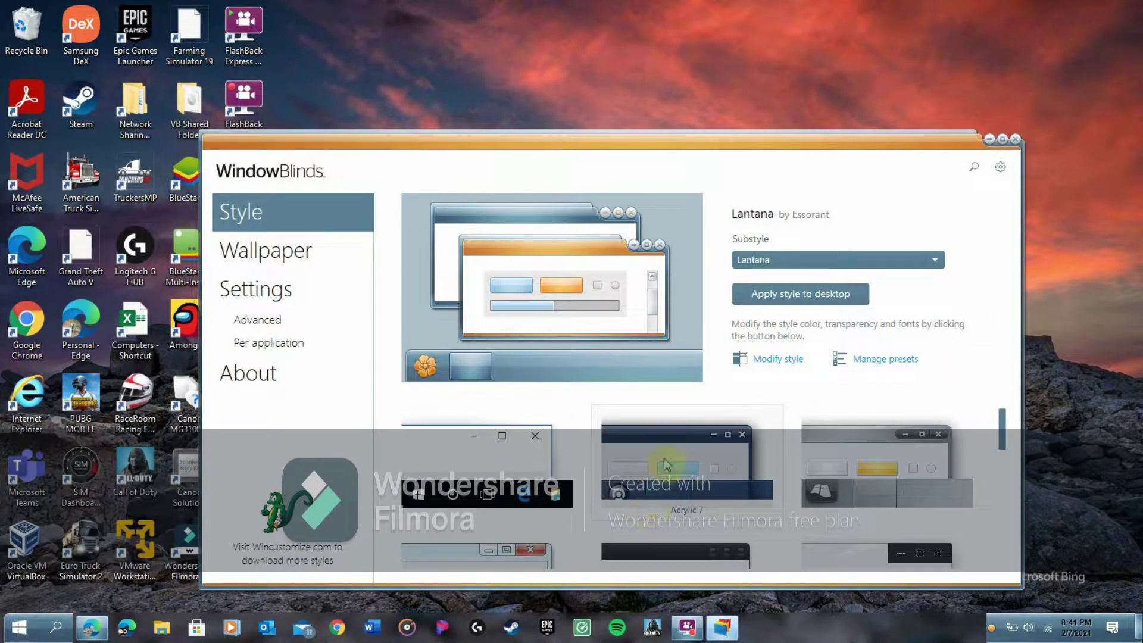
scroll(574, 451, down, 3)
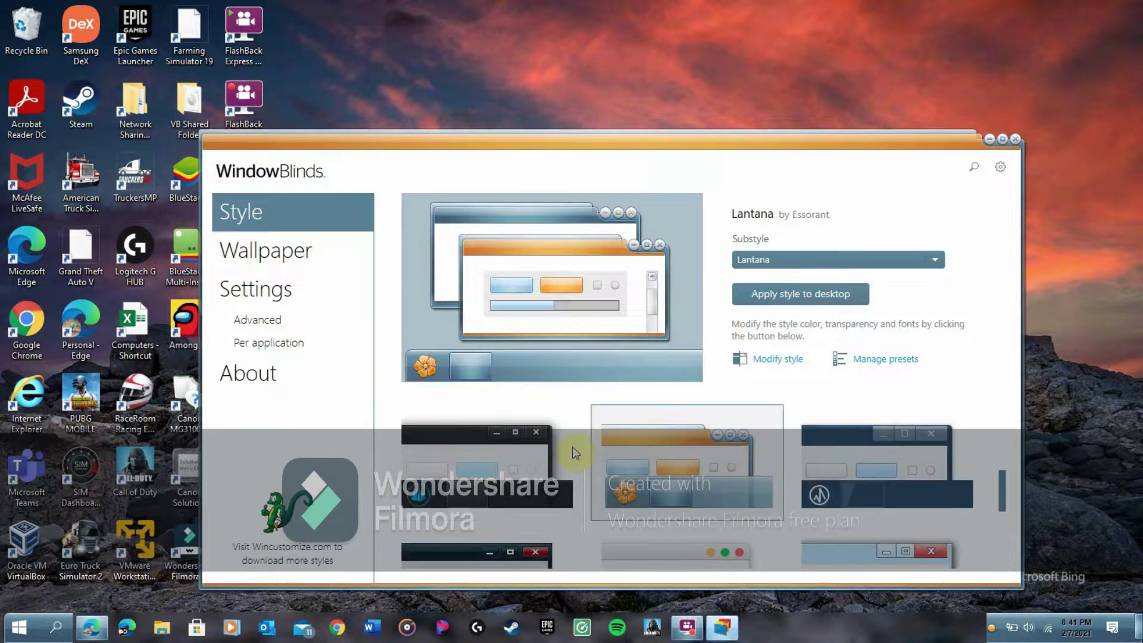
scroll(696, 489, down, 2)
click(856, 472)
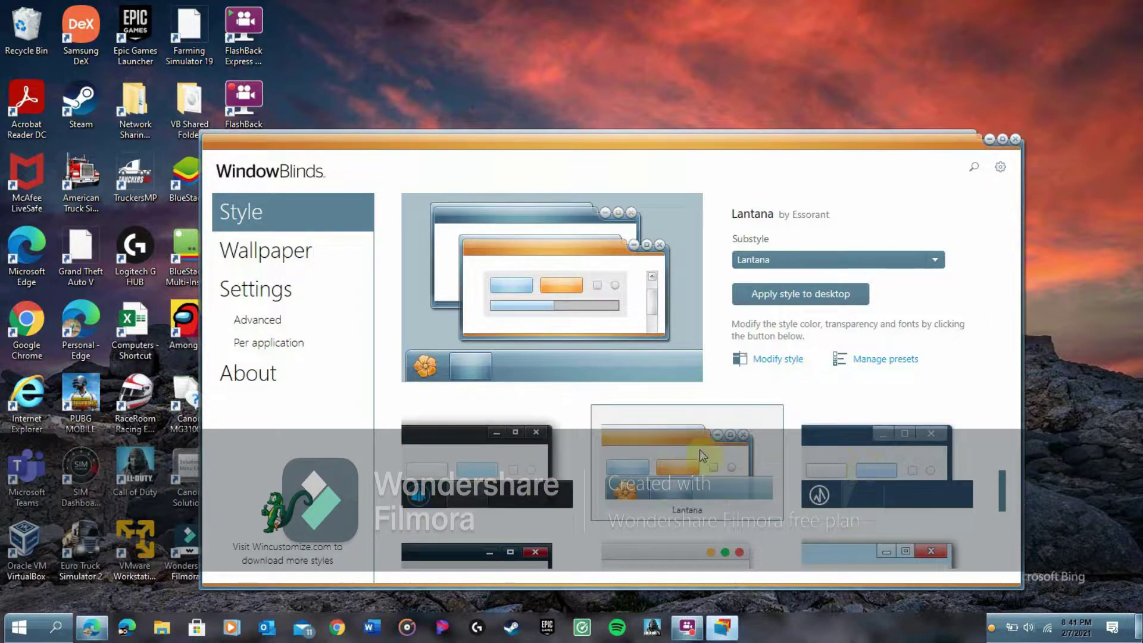
scroll(655, 476, up, 2)
click(522, 462)
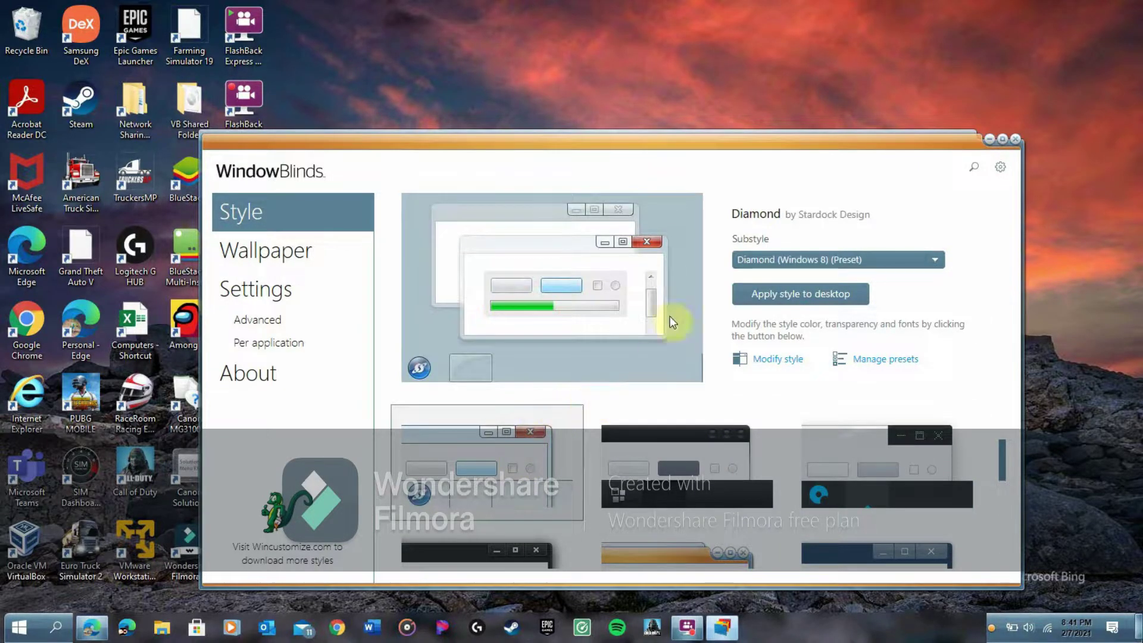
click(805, 291)
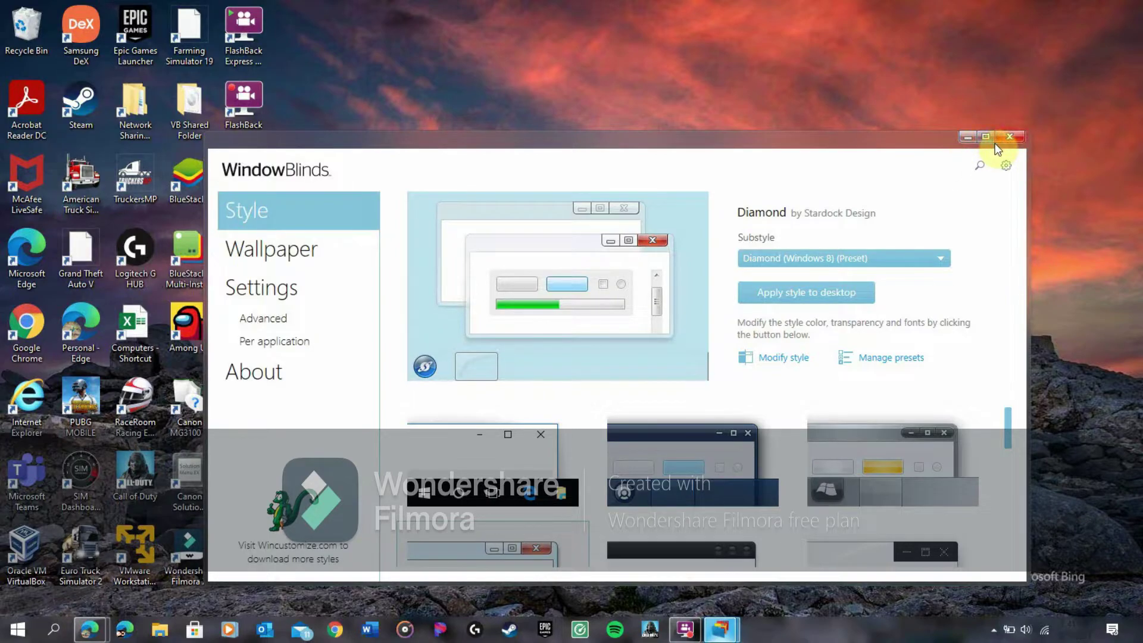
- Examine the Diamond style's modification settings for colors, transparency, textures and fonts
click(765, 359)
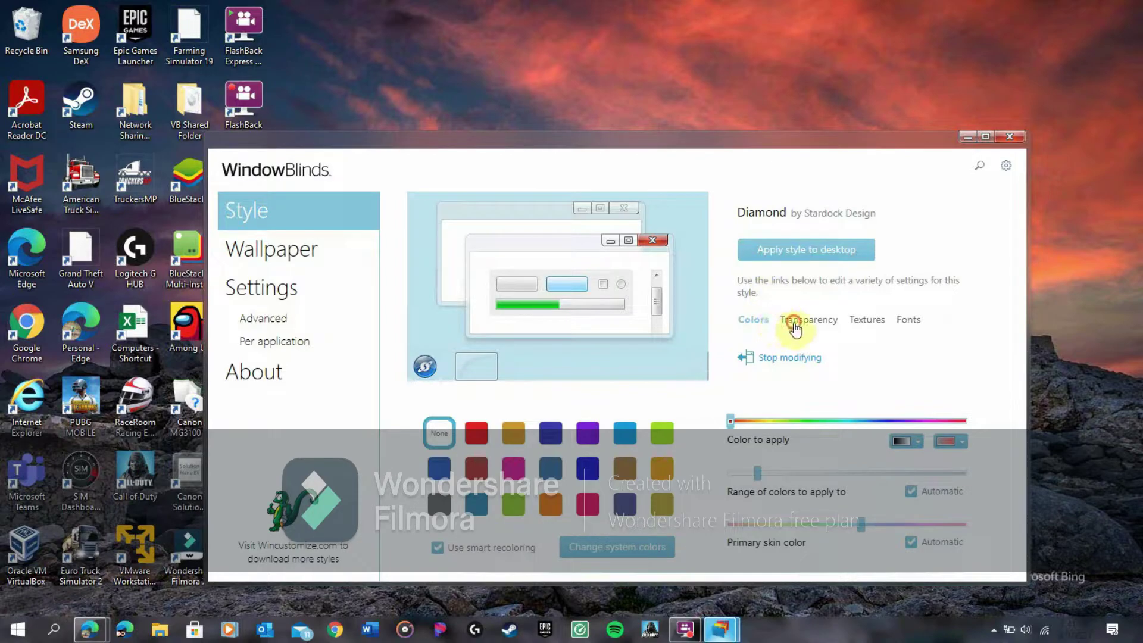
click(796, 328)
click(676, 532)
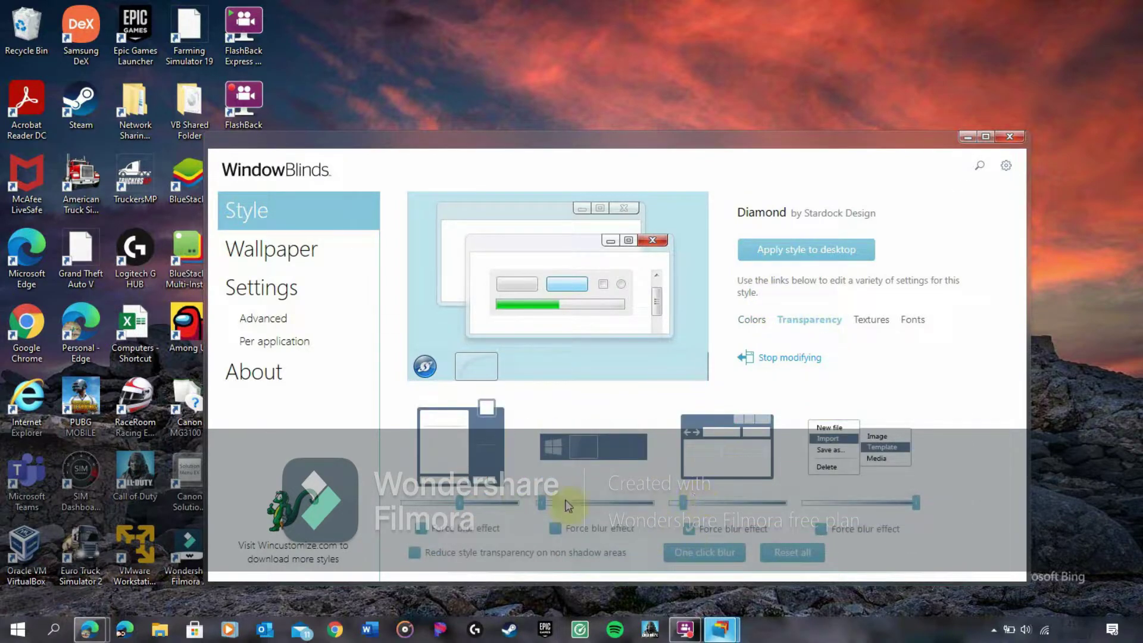
click(884, 322)
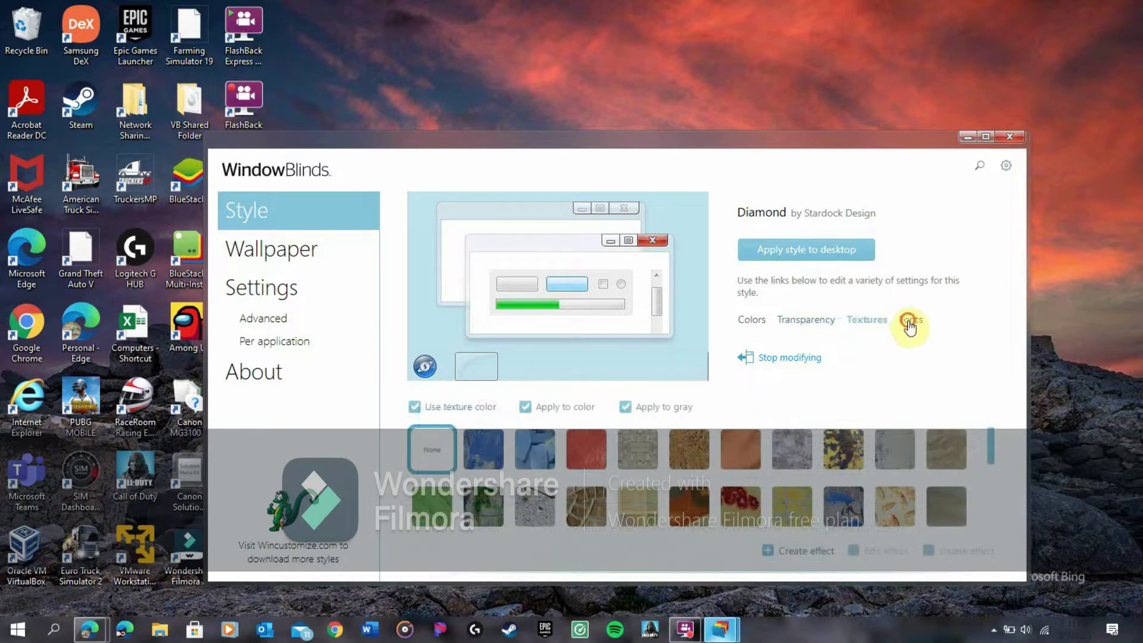
click(910, 323)
click(813, 322)
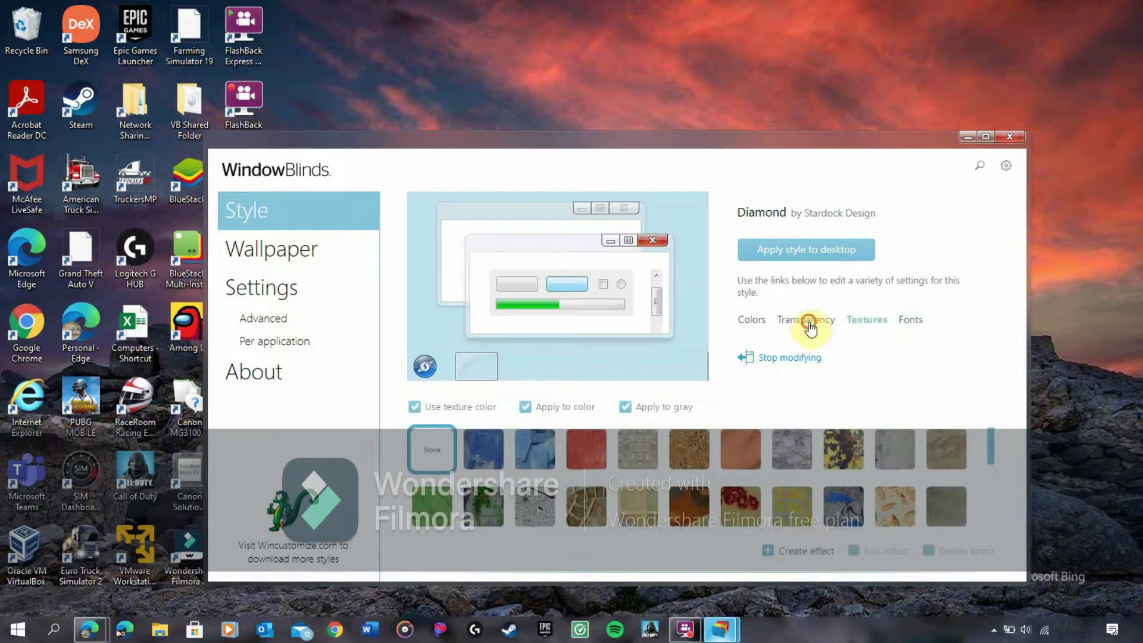
click(753, 322)
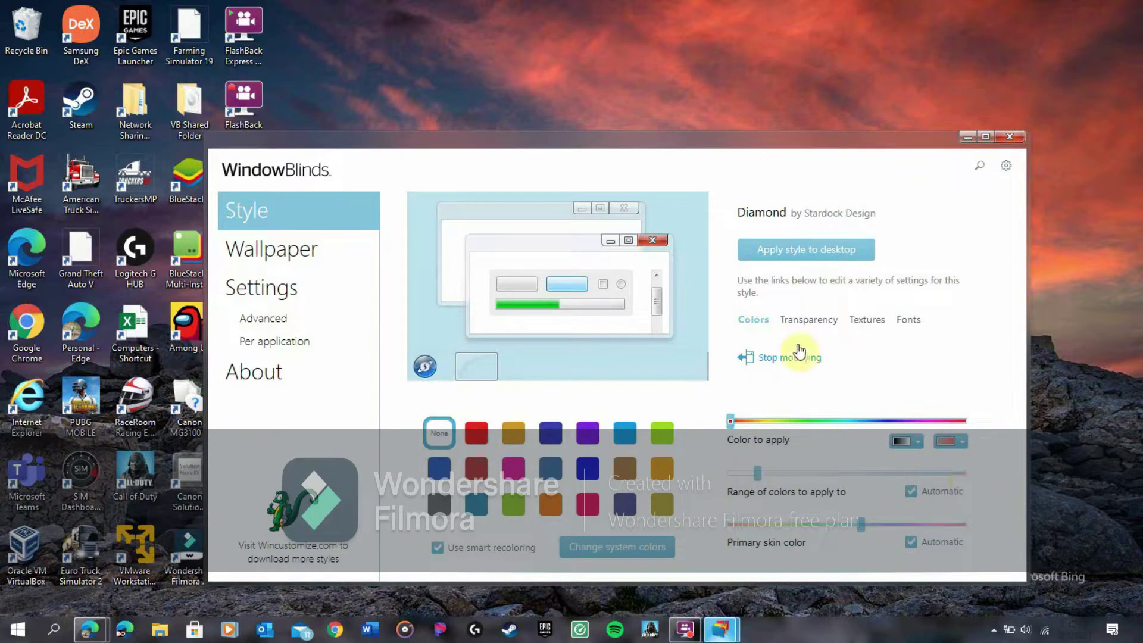
click(810, 321)
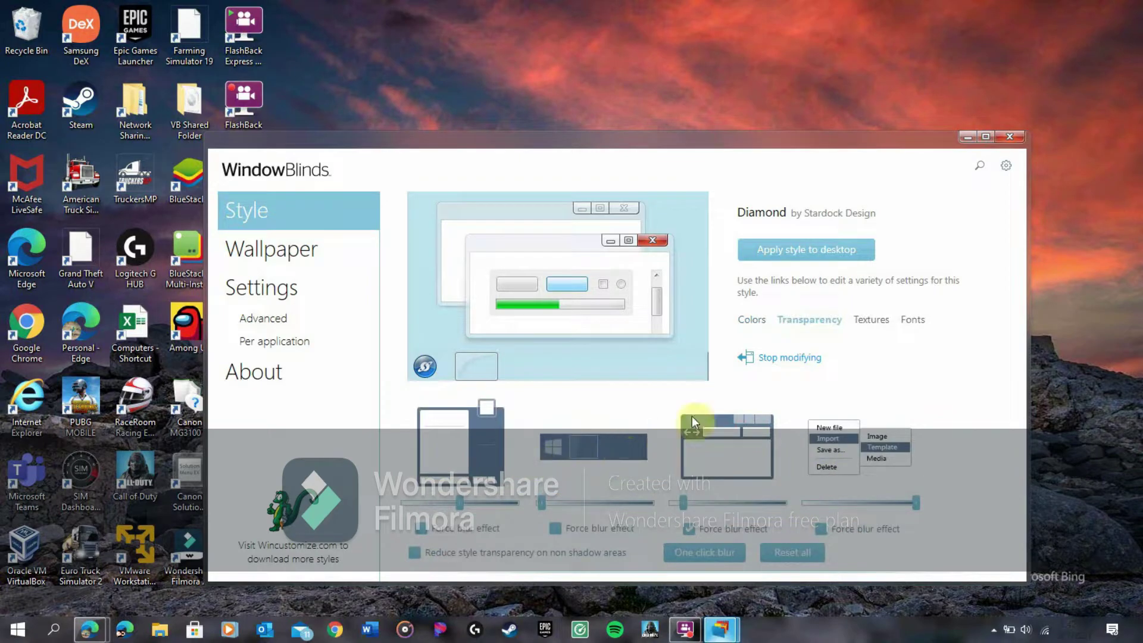
click(871, 317)
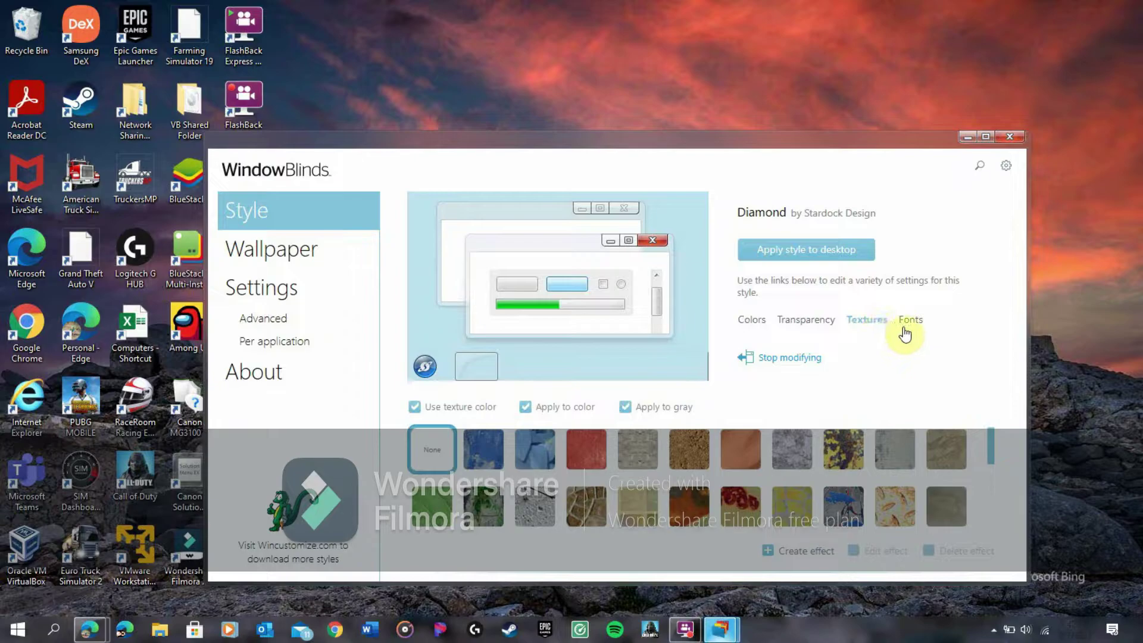
click(905, 325)
click(866, 319)
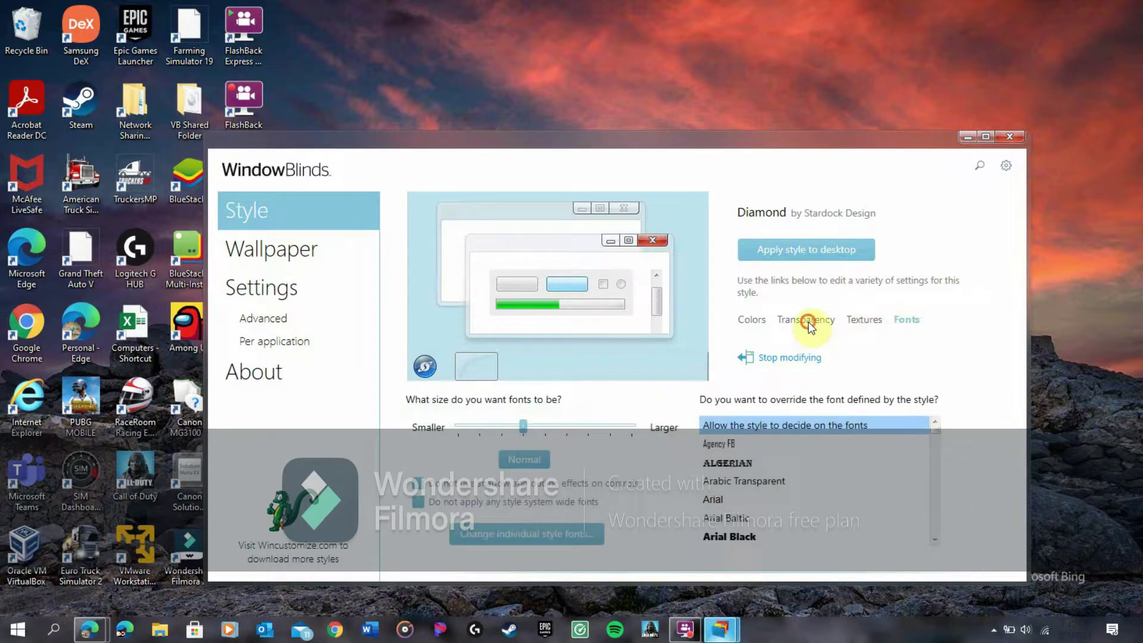
click(751, 324)
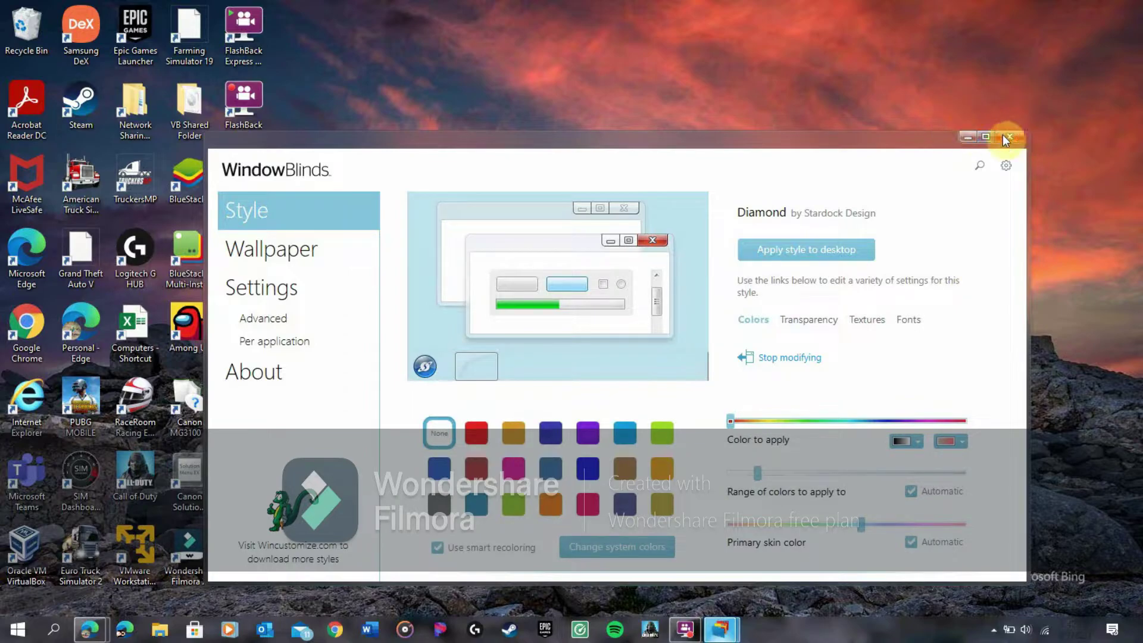
- Move the WindowBlinds window toward the upper left of the desktop, and open File Explorer briefly to check its restyled frame
drag(993, 109, 824, 42)
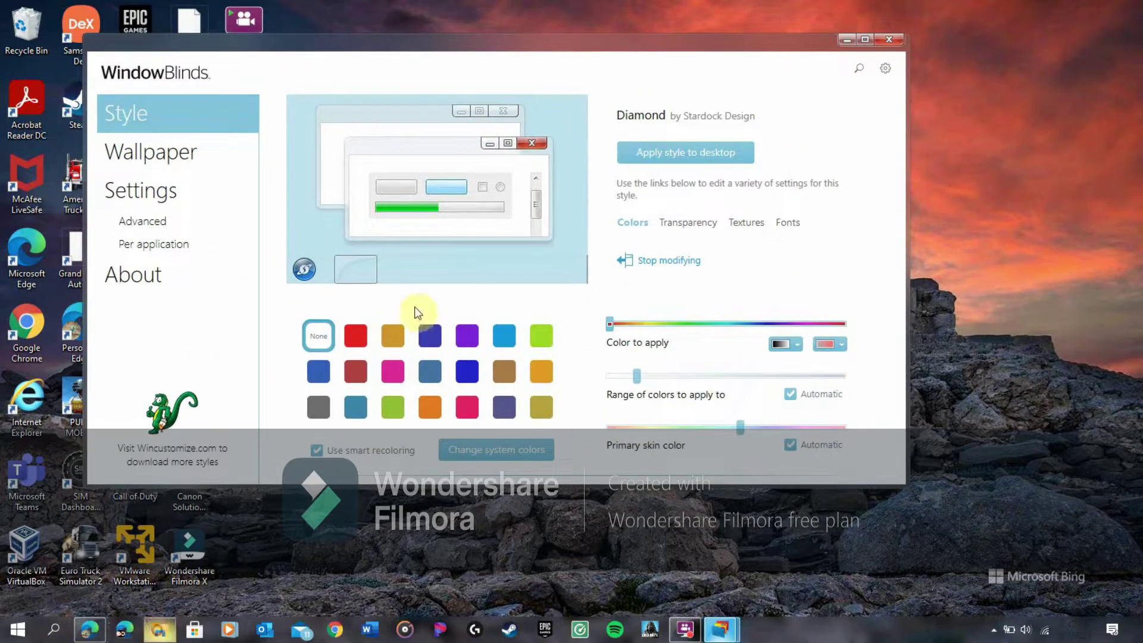
key(super+e)
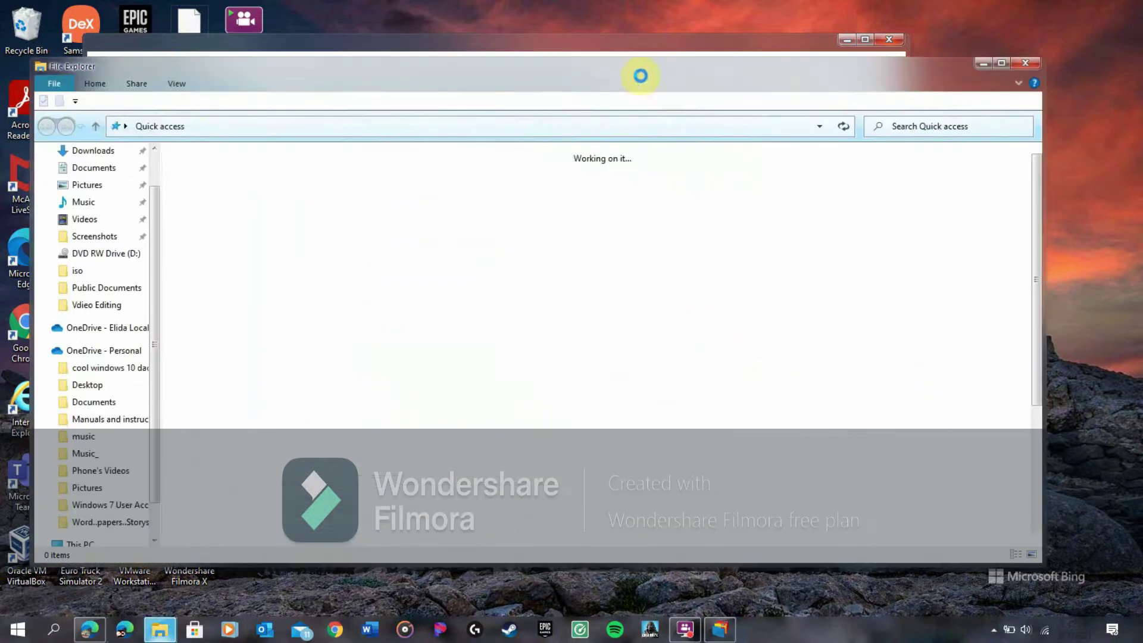
click(1026, 63)
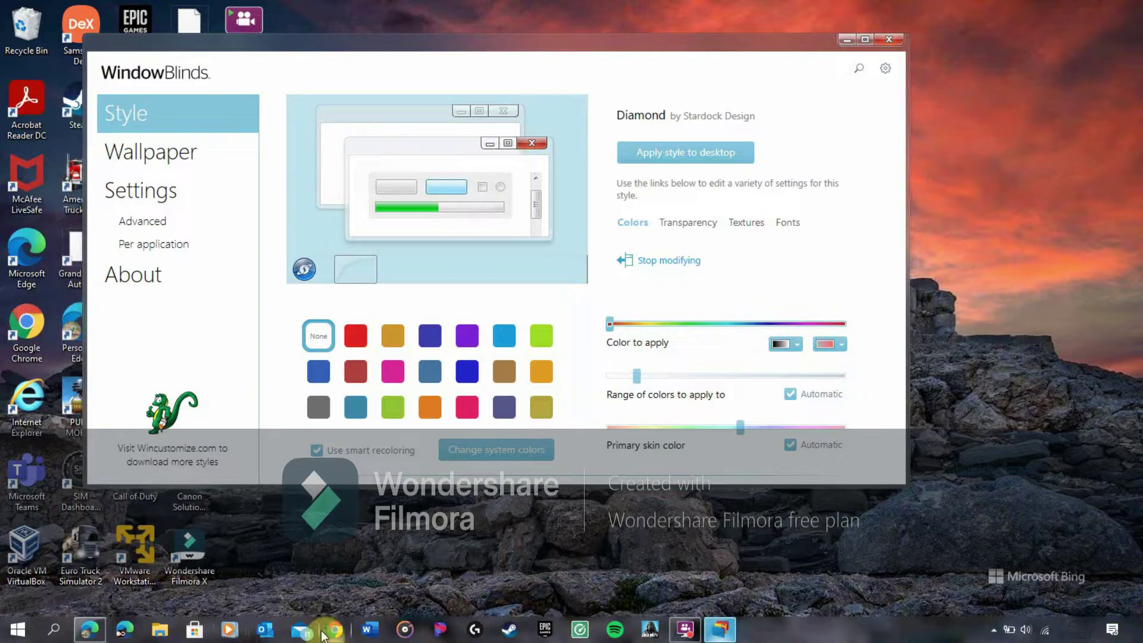
- Switch to the Edge browser, examine its window frame in restored and maximized size, and minimize it
click(90, 630)
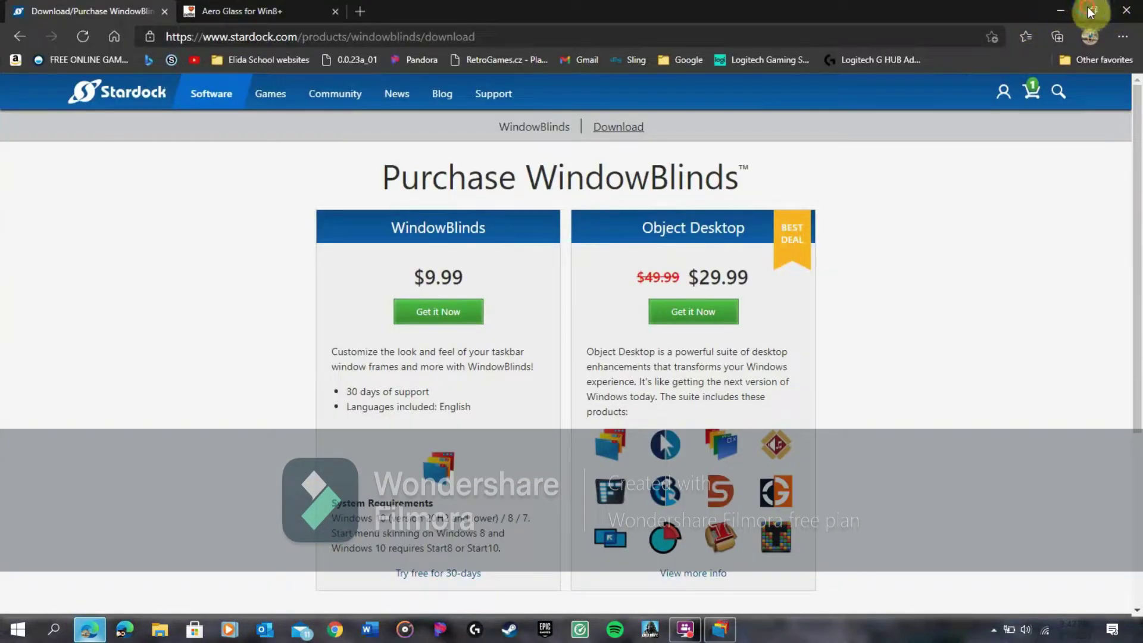
click(1090, 12)
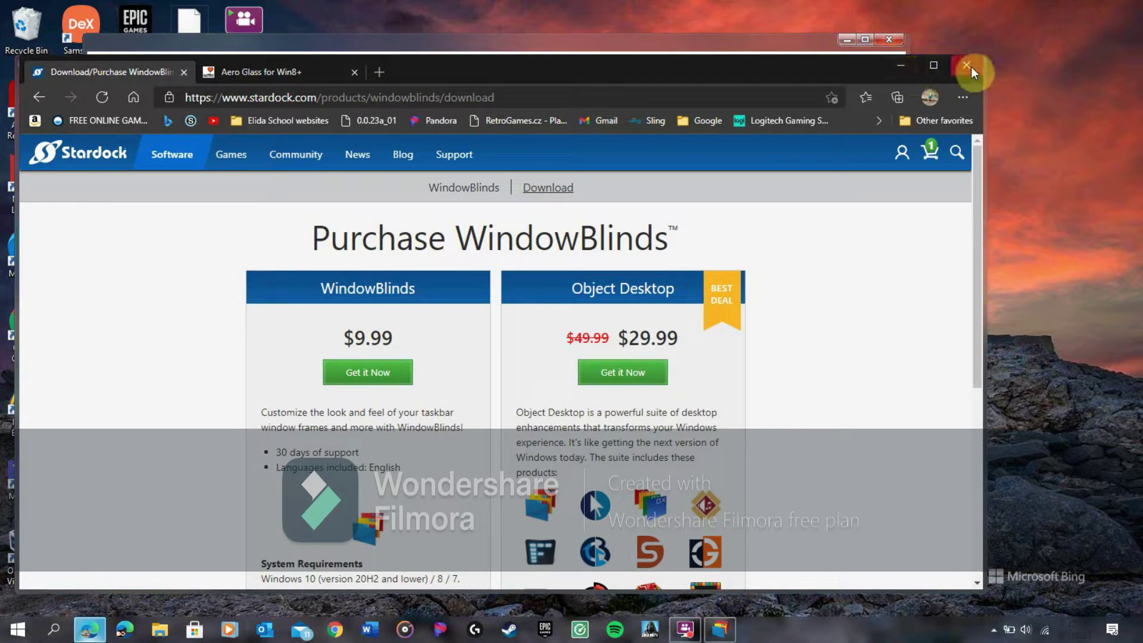
click(934, 65)
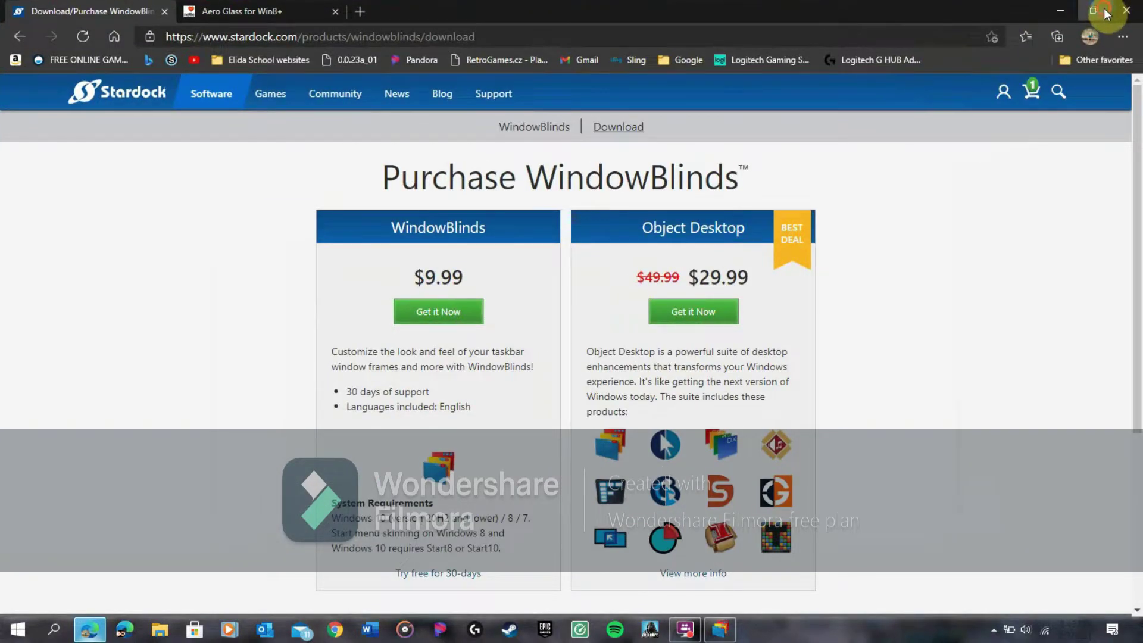
click(1106, 13)
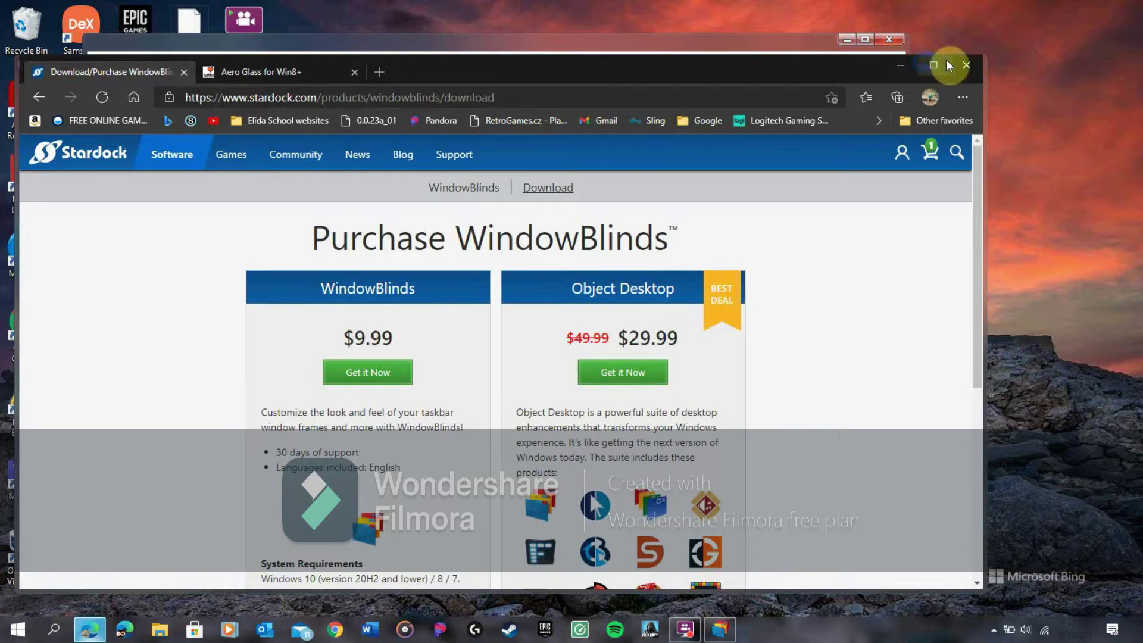
click(934, 65)
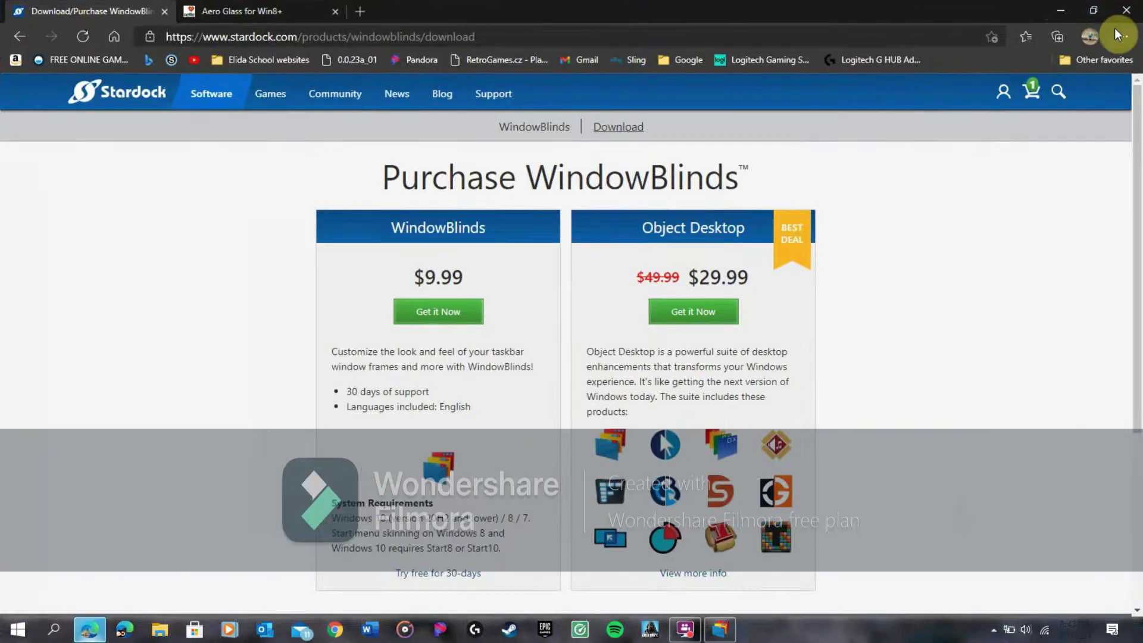
double_click(1042, 12)
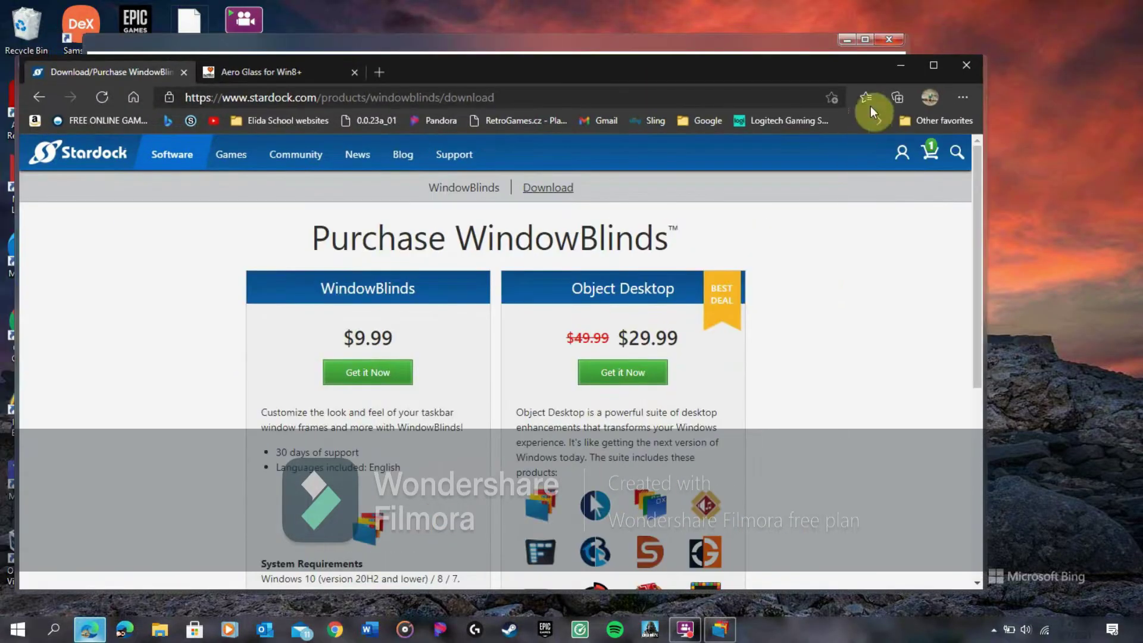
click(933, 65)
click(1061, 7)
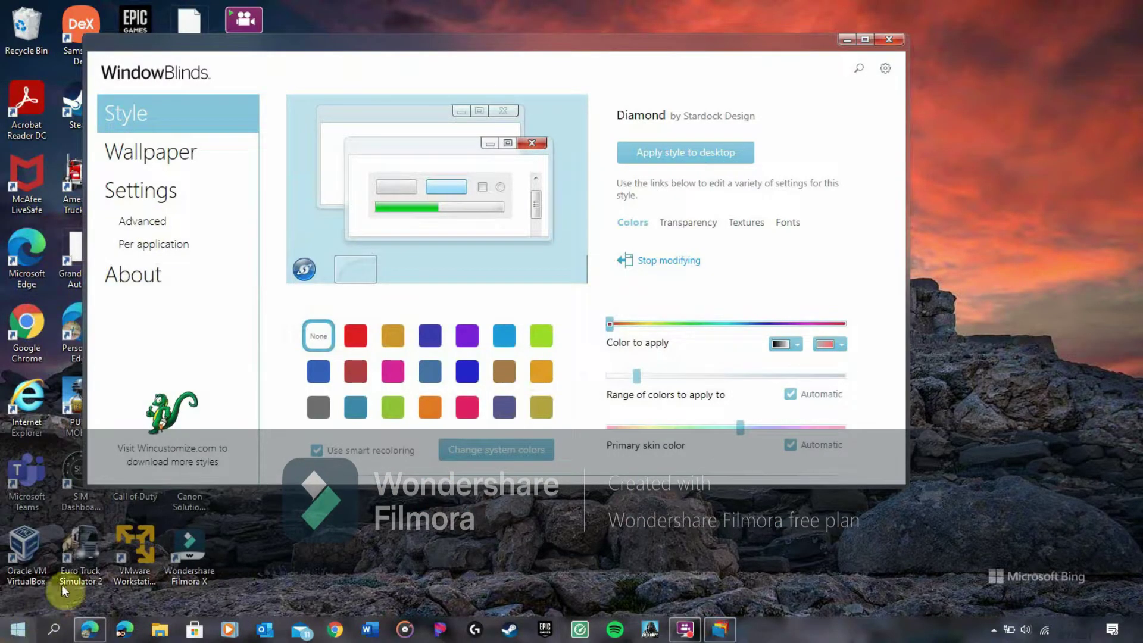
- Open the Windows Settings app from the Start menu to check its restyled frame, and close it
click(13, 632)
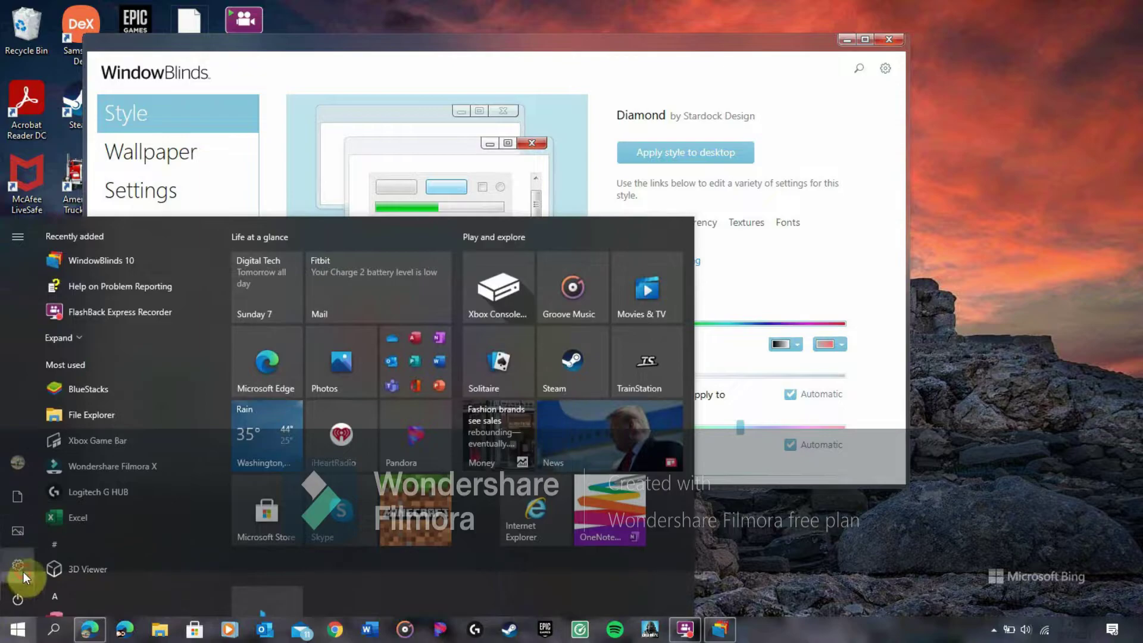
click(61, 568)
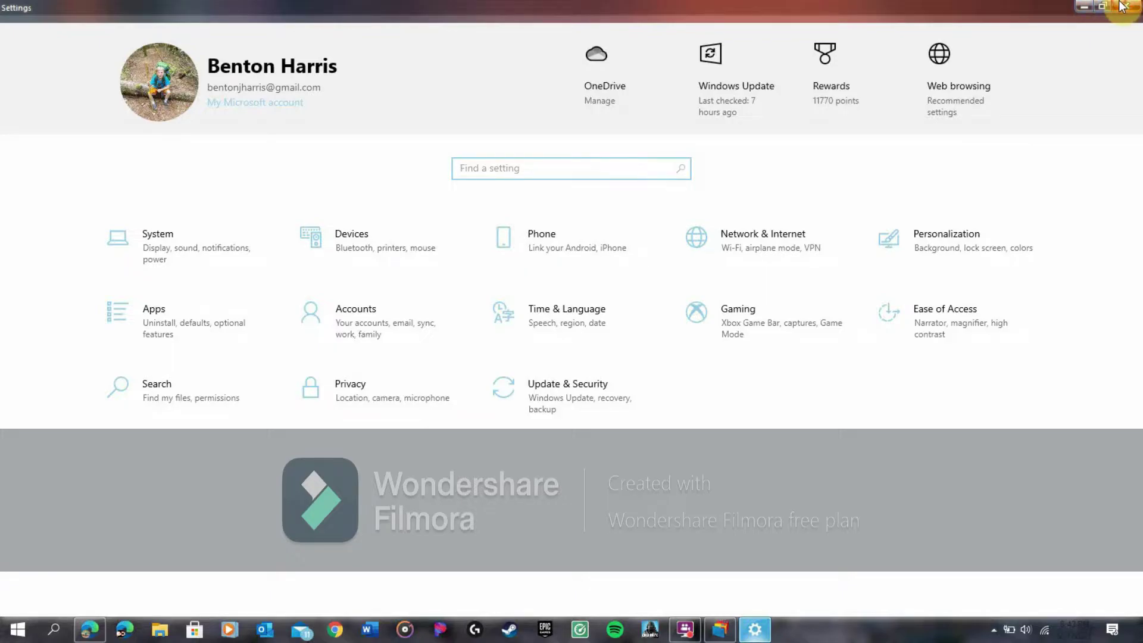
click(1123, 6)
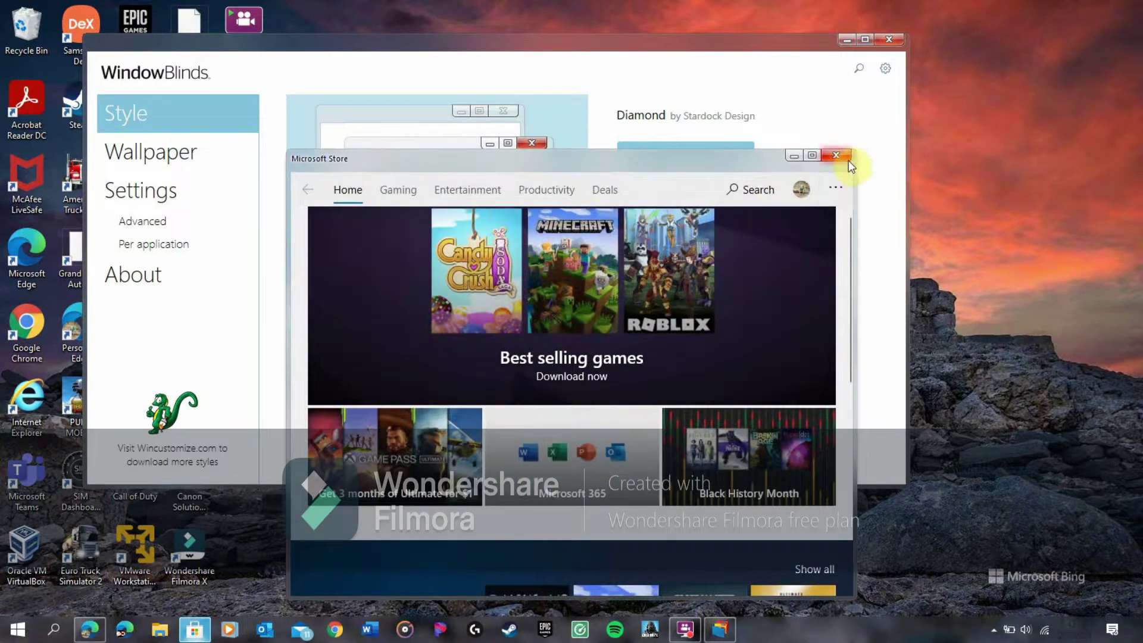
- Close the Microsoft Store, and check the window frames of Pandora and Groove Music
click(836, 156)
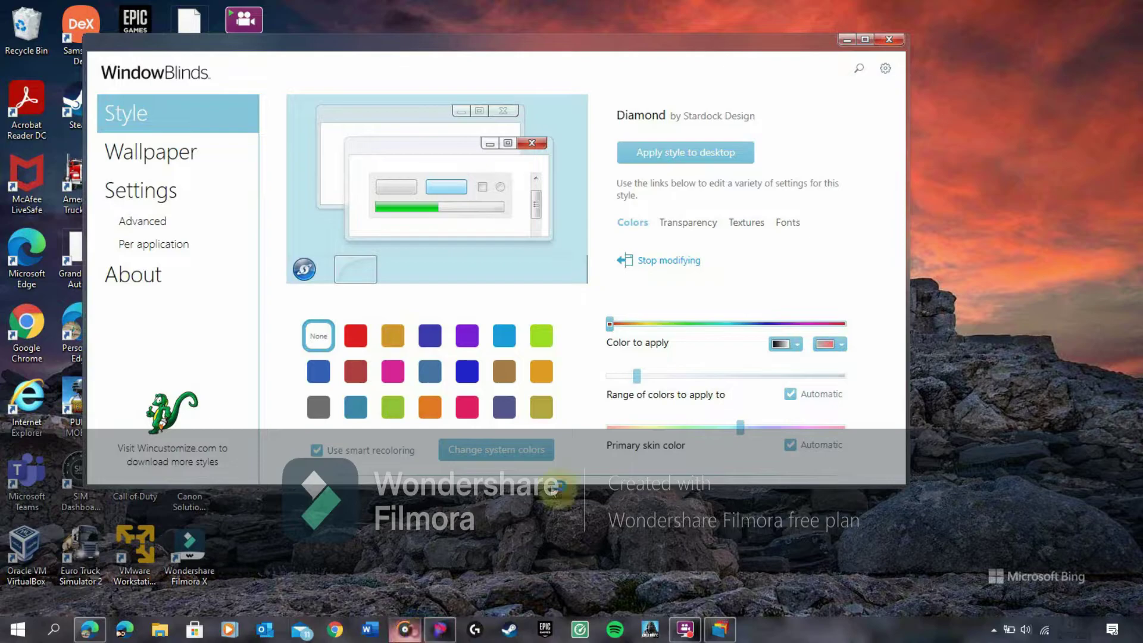
click(439, 631)
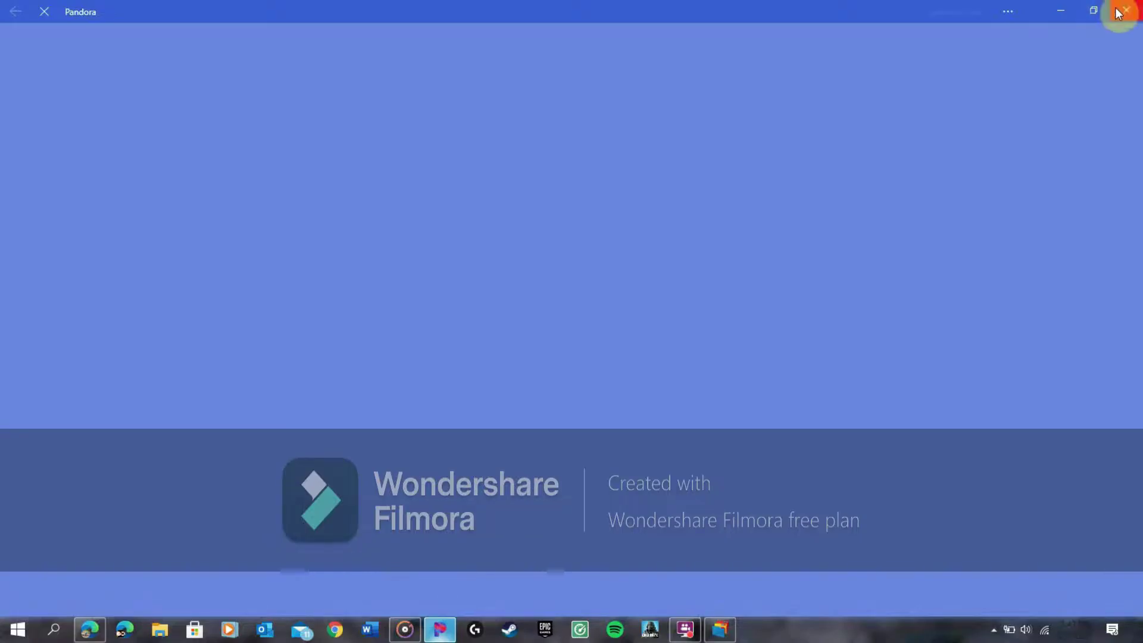
click(1128, 8)
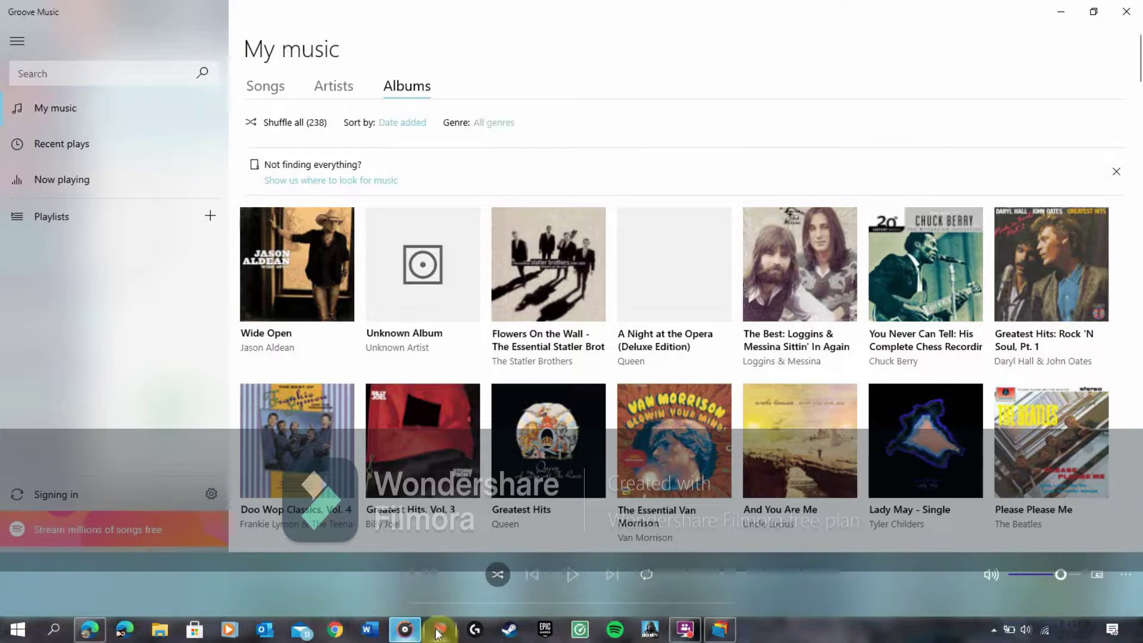
mouse_move(415, 639)
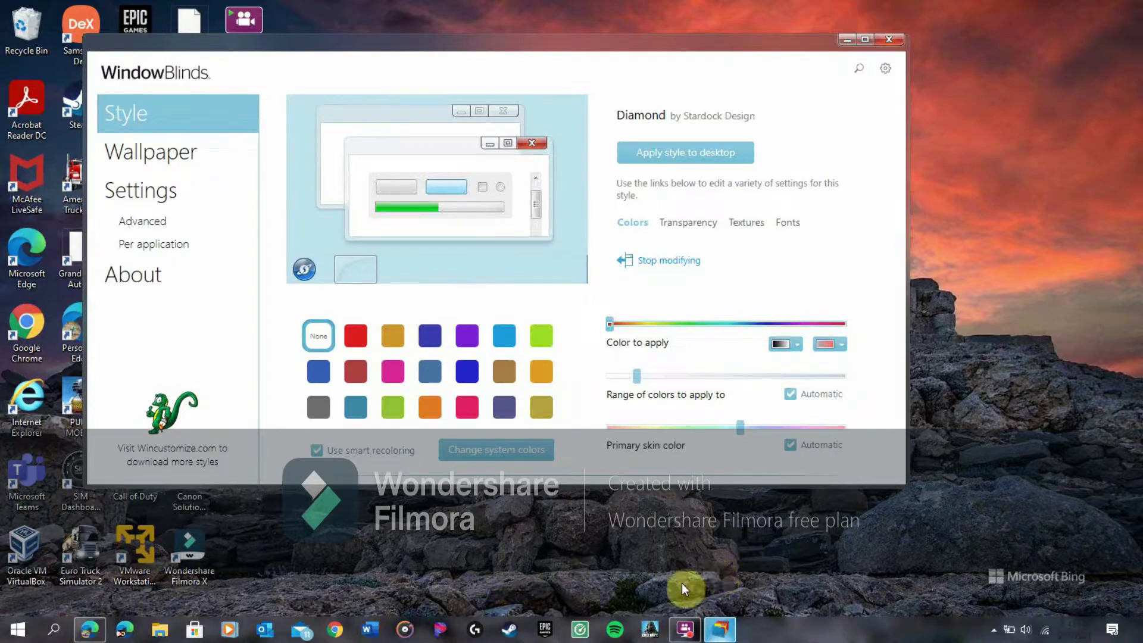
mouse_move(721, 630)
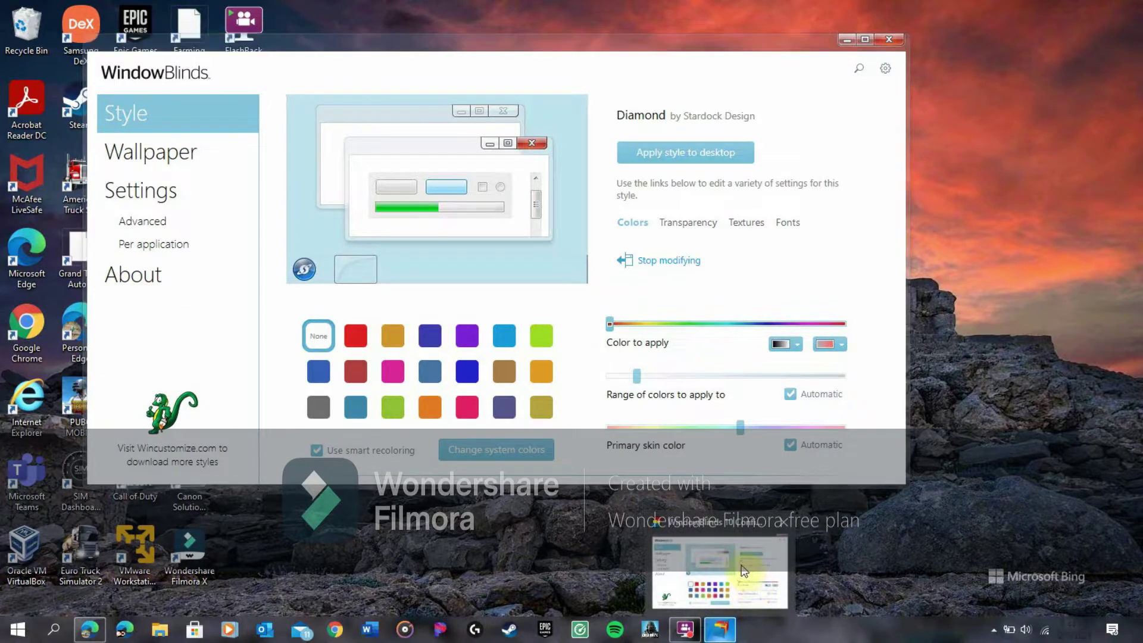
mouse_move(685, 628)
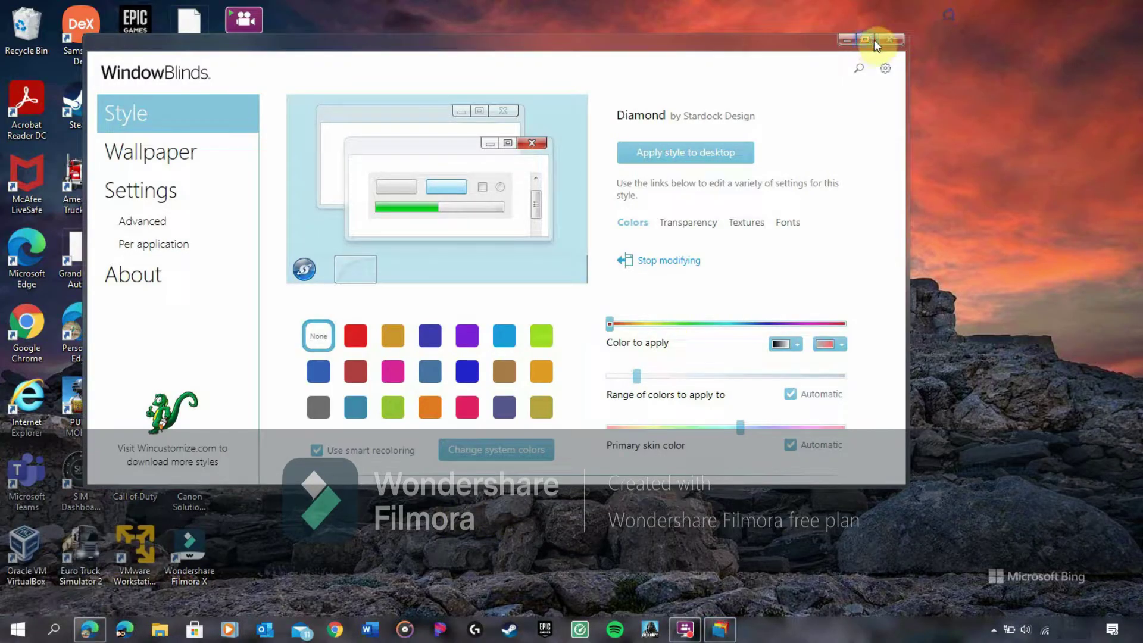
right_click(941, 11)
click(913, 63)
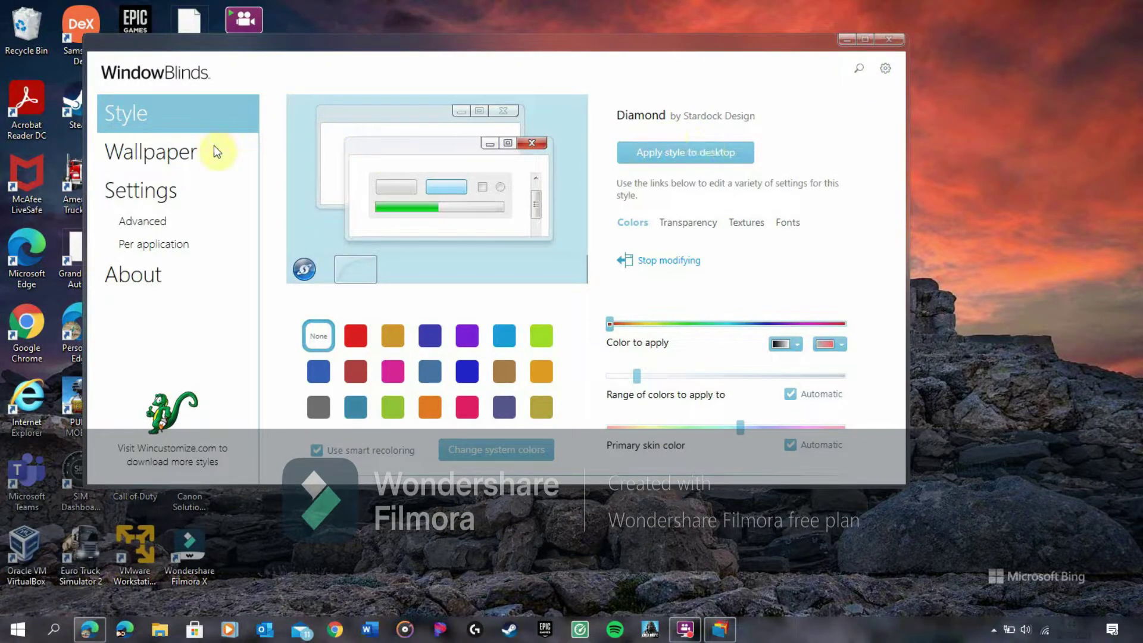
- Browse the wallpapers and general settings offered in WindowBlinds, and return to the style list
click(198, 154)
scroll(610, 292, down, 5)
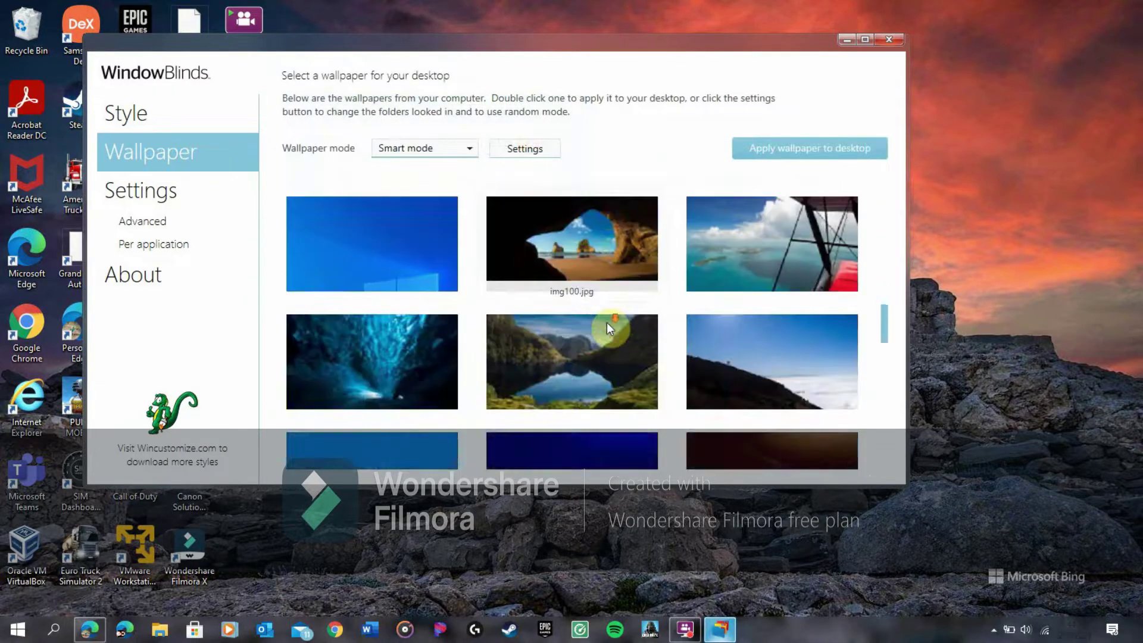
scroll(607, 324, down, 8)
scroll(606, 324, up, 3)
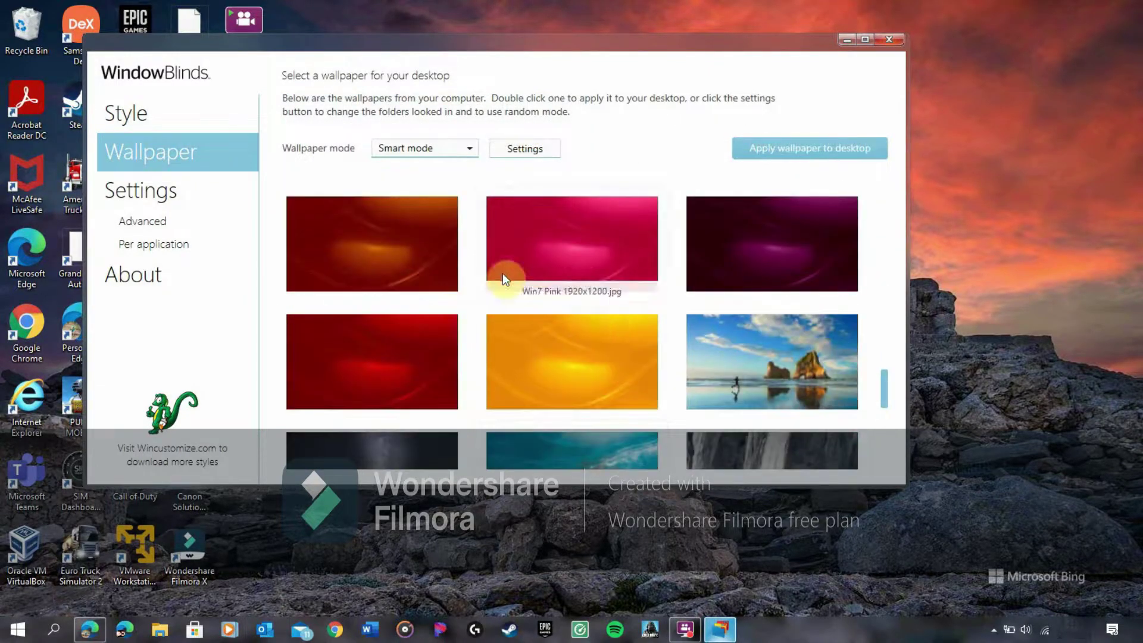
scroll(571, 297, up, 6)
scroll(621, 301, up, 5)
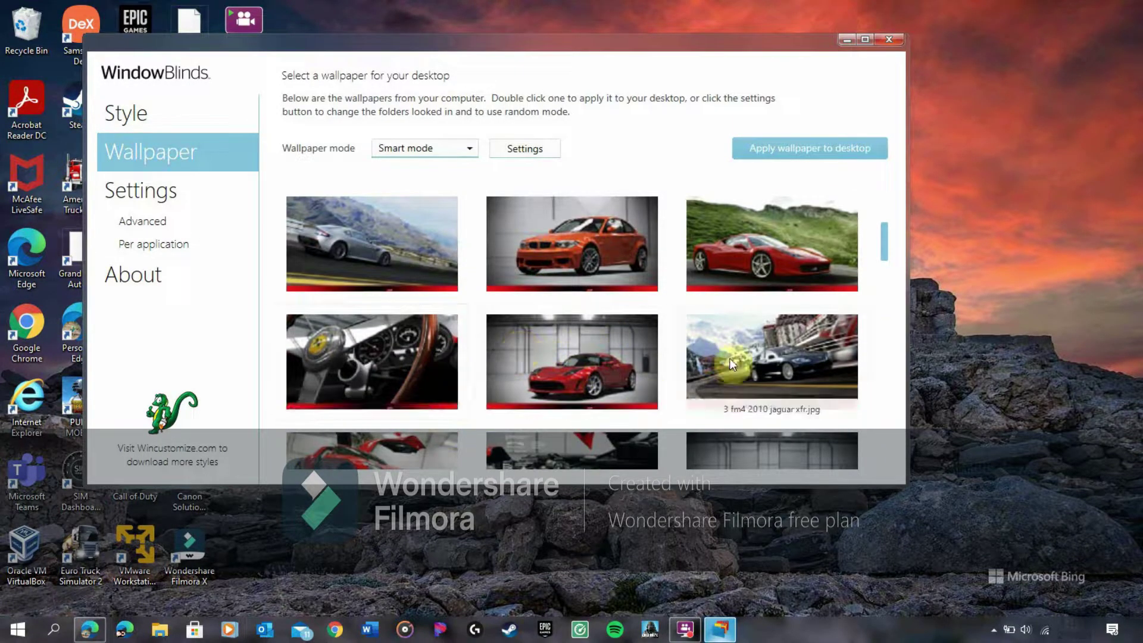
click(153, 192)
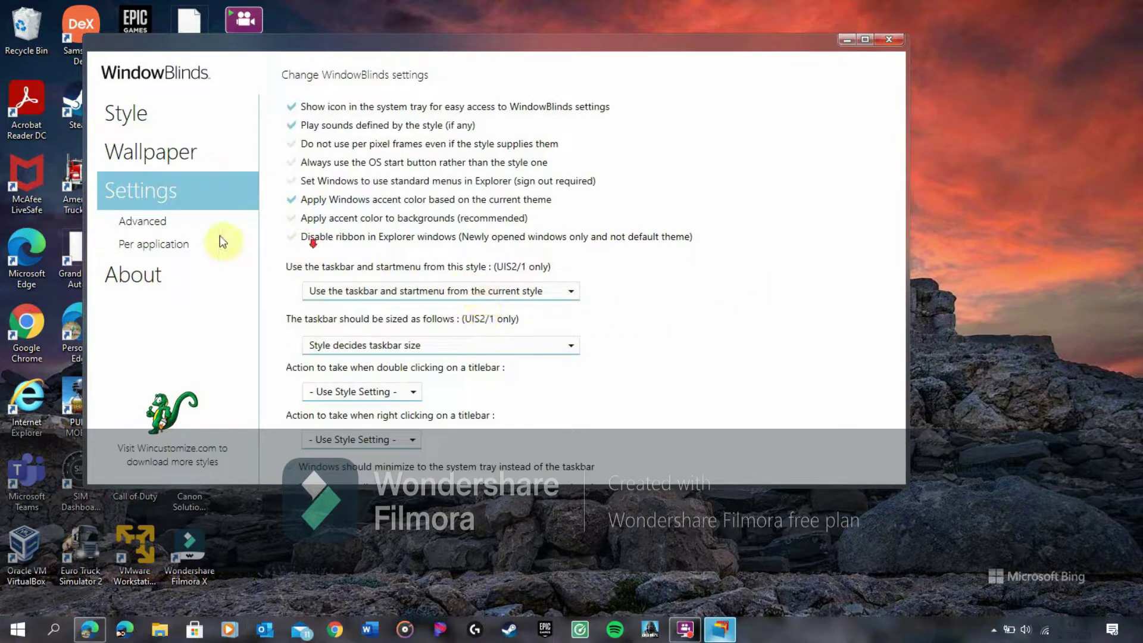
click(97, 111)
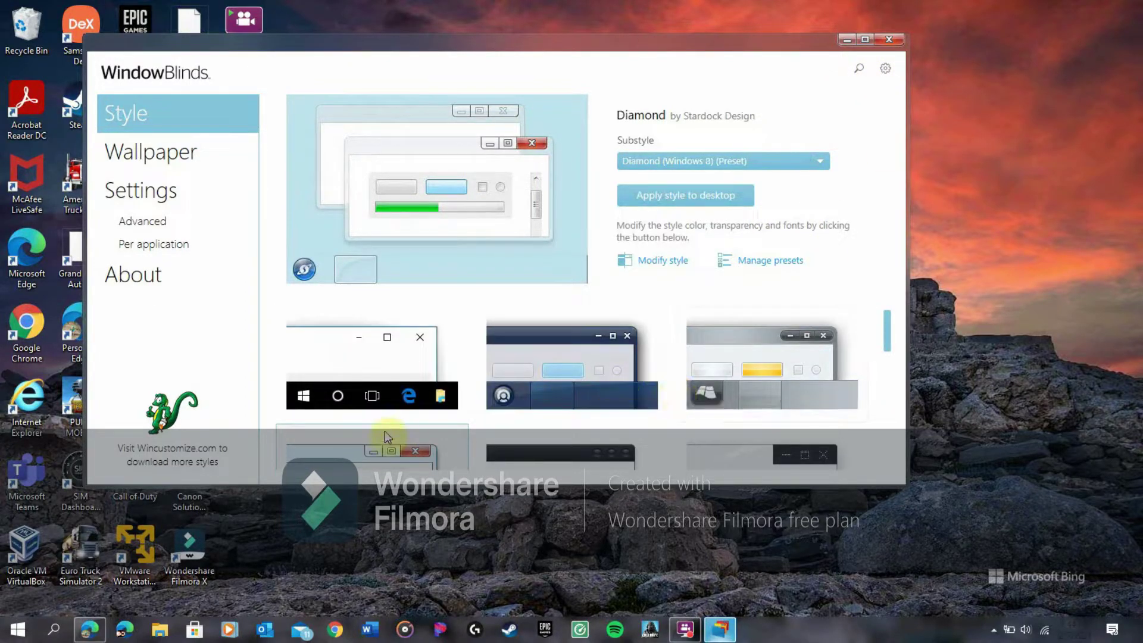
- Visit the WinCustomize gallery of WindowBlinds styles from the program's link, and open the Win Retro skin page
click(153, 459)
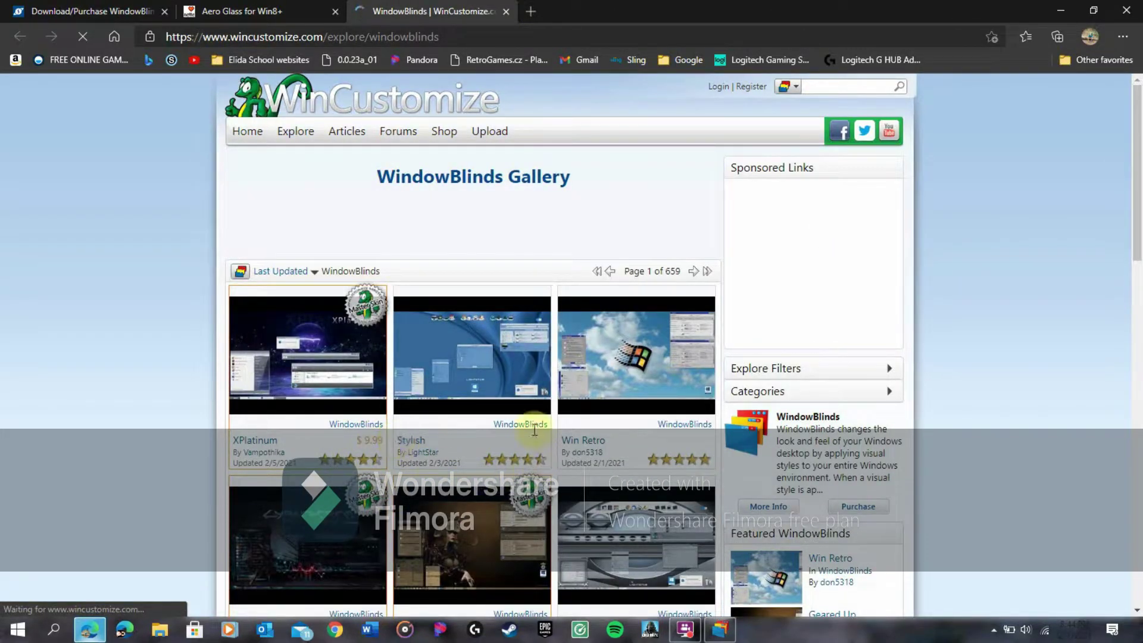
click(623, 389)
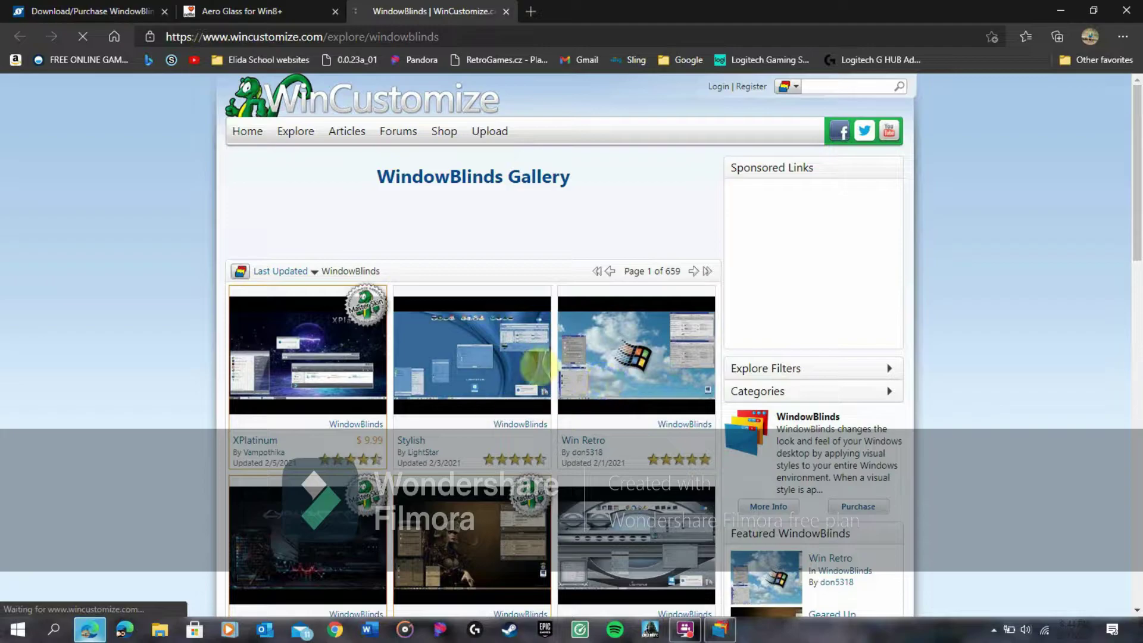
scroll(655, 429, down, 5)
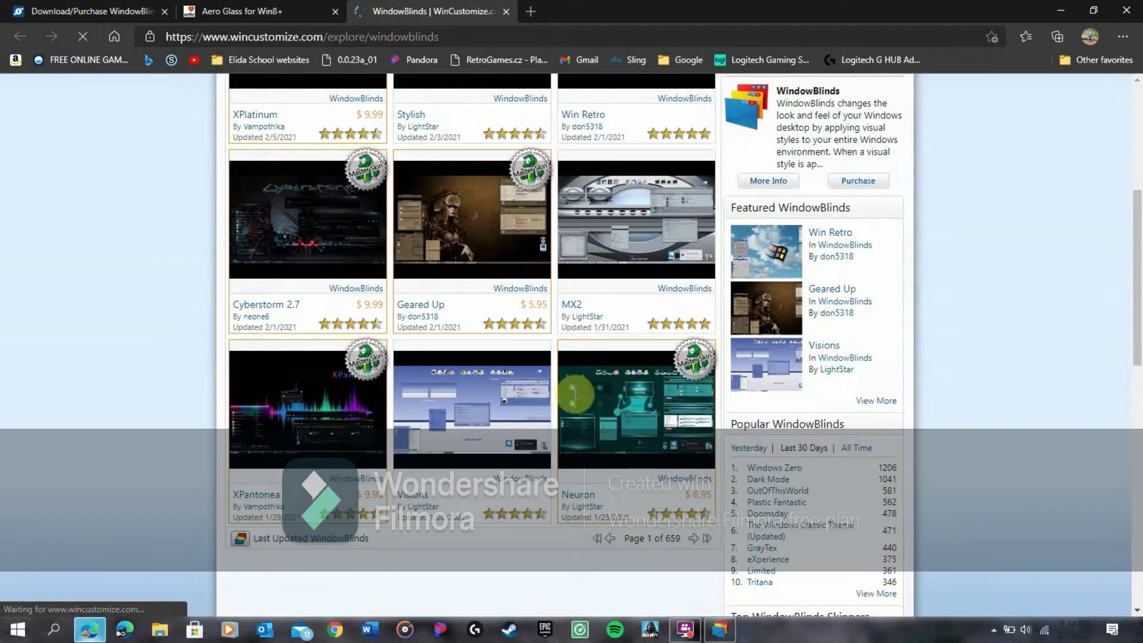
scroll(575, 394, up, 3)
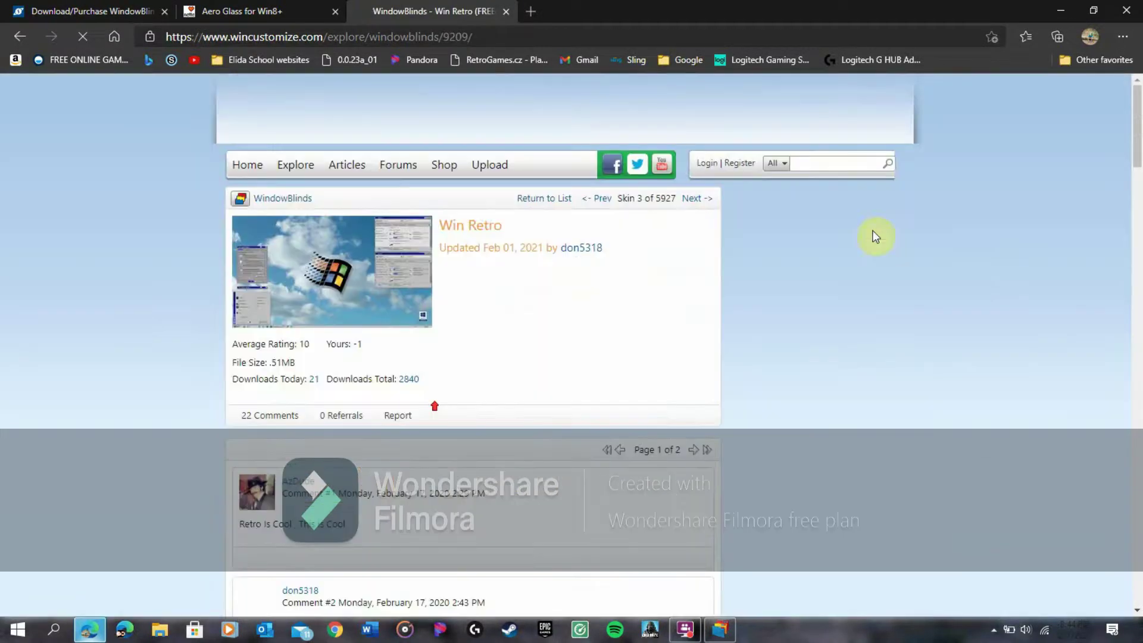
scroll(357, 322, down, 1)
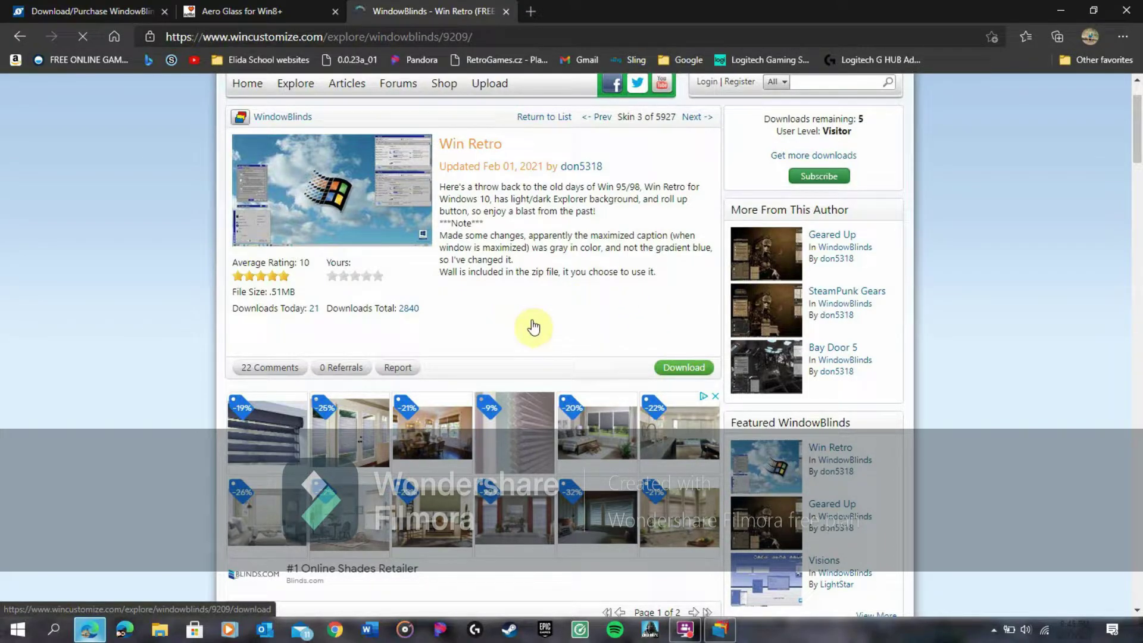
- Download the Win Retro skin from its WinCustomize page
click(693, 368)
scroll(584, 426, down, 10)
scroll(616, 424, up, 10)
scroll(616, 425, up, 2)
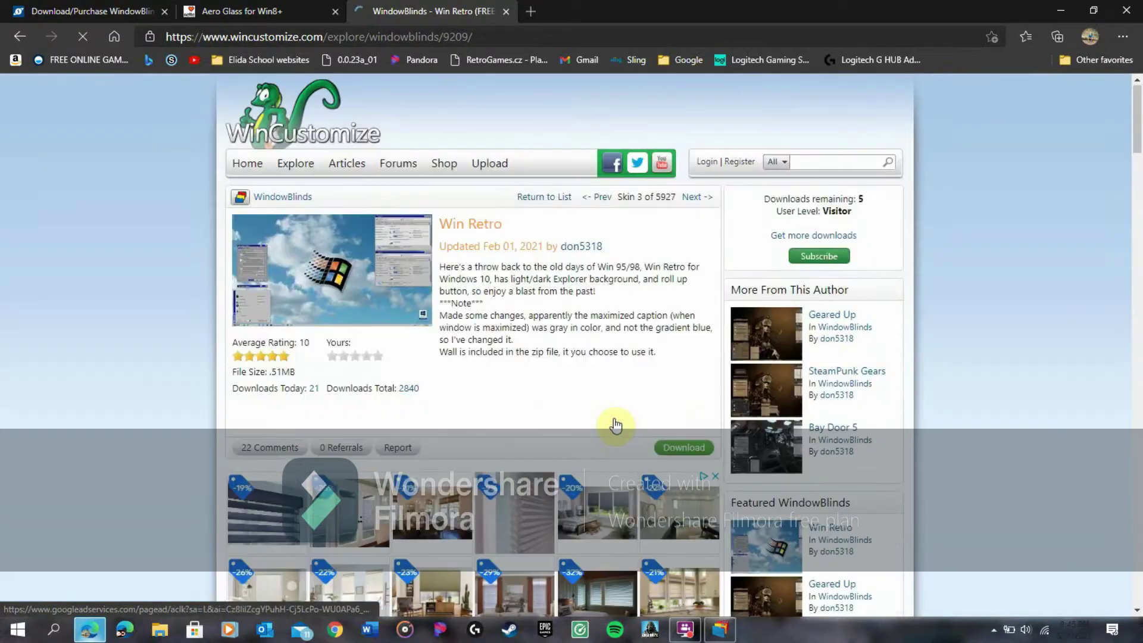
click(684, 452)
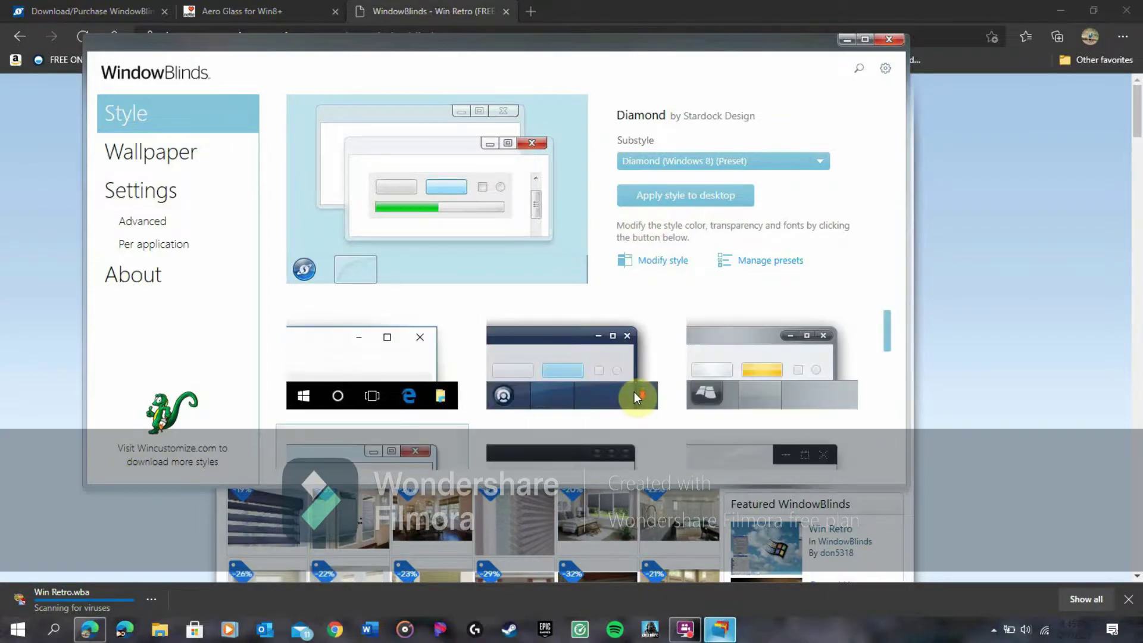
- Open the downloaded Win Retro.wba file to add the style to WindowBlinds
click(889, 40)
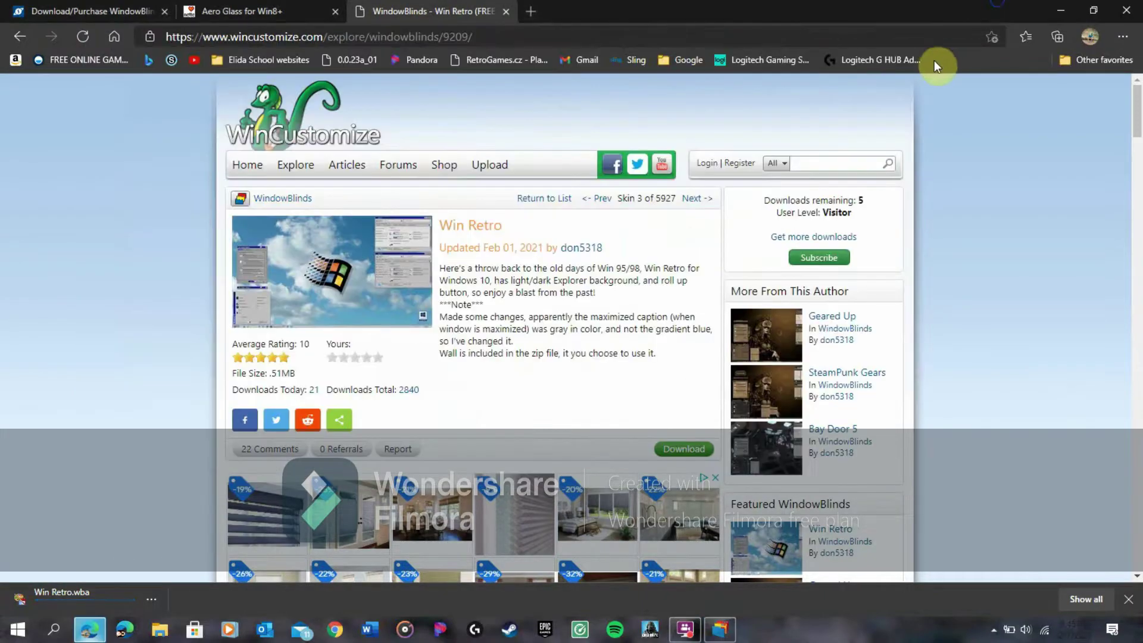
click(719, 629)
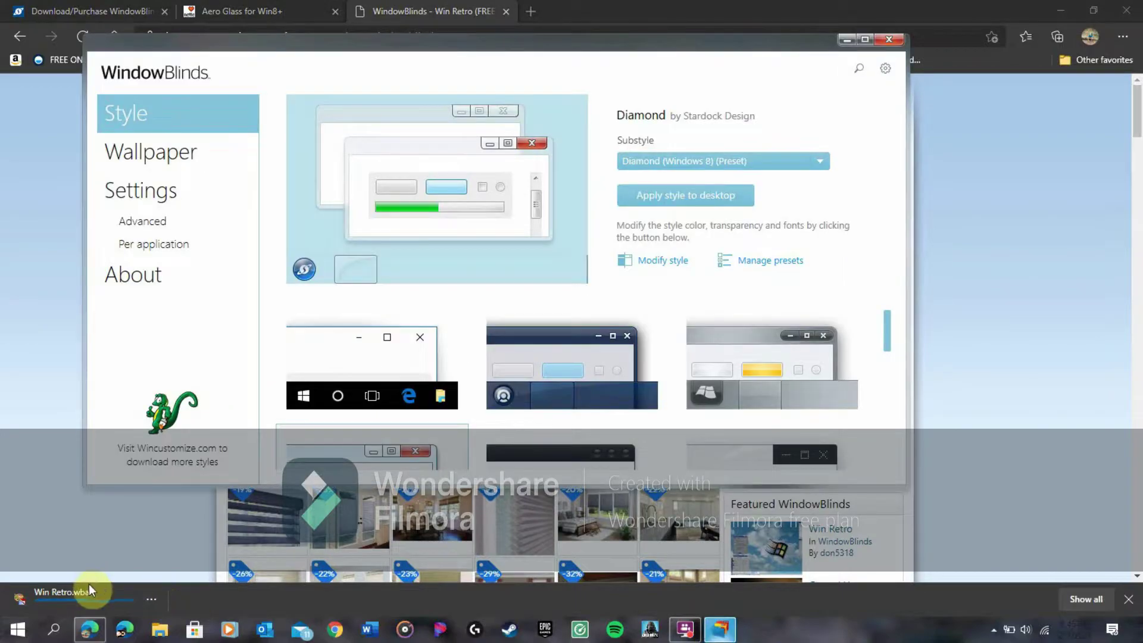
click(89, 588)
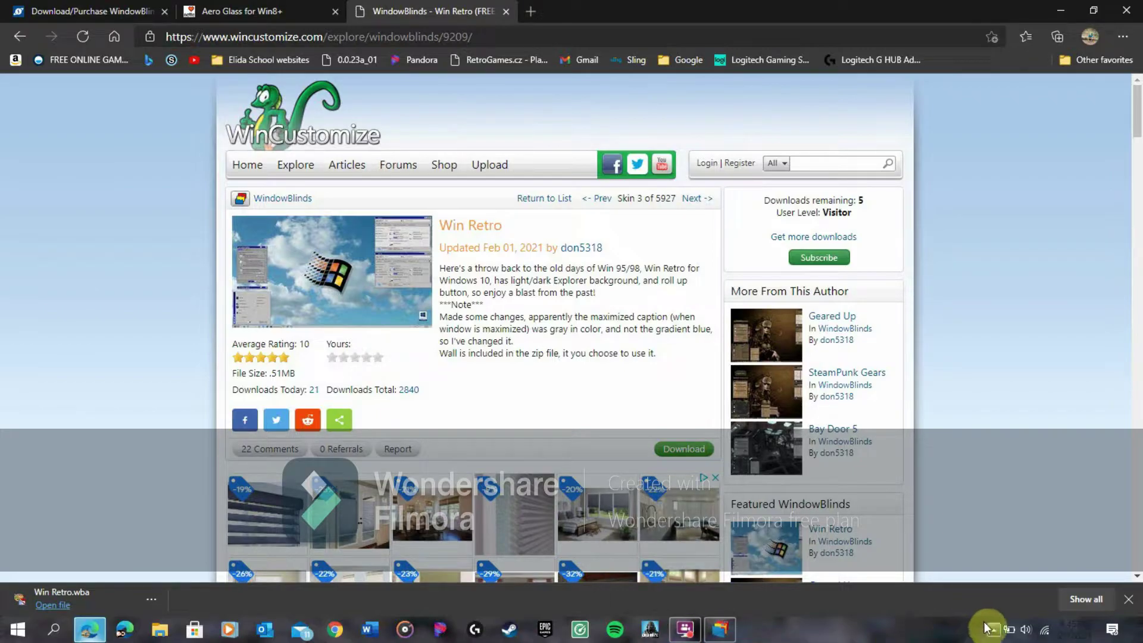
click(80, 606)
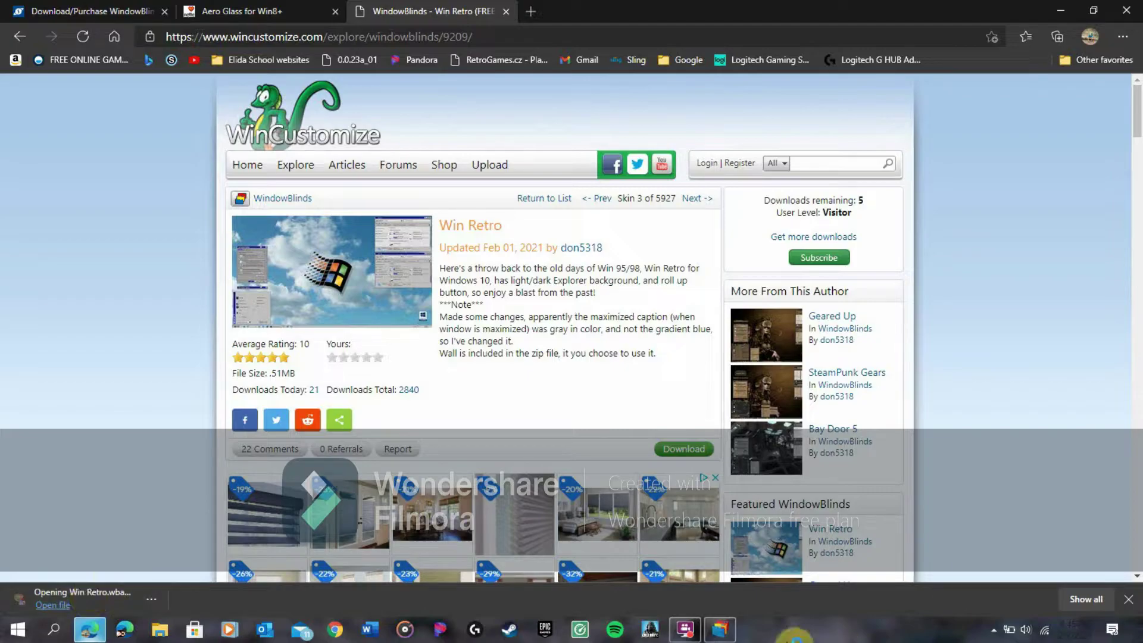
- Find the Win Retro style in the WindowBlinds style list and apply it to the desktop
click(720, 629)
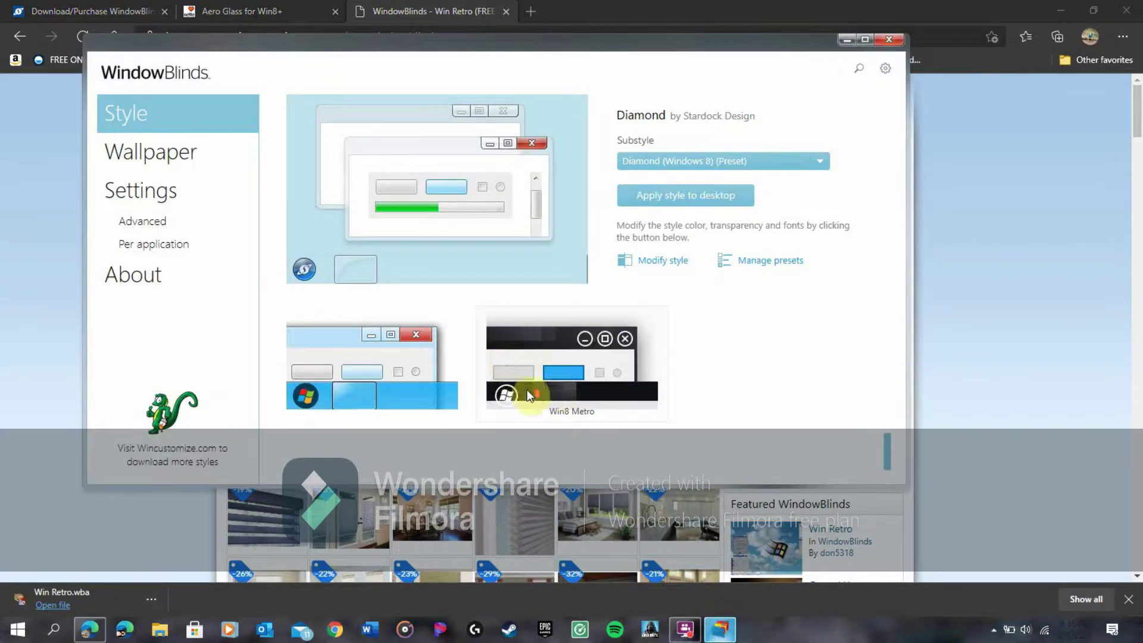
scroll(506, 376, down, 3)
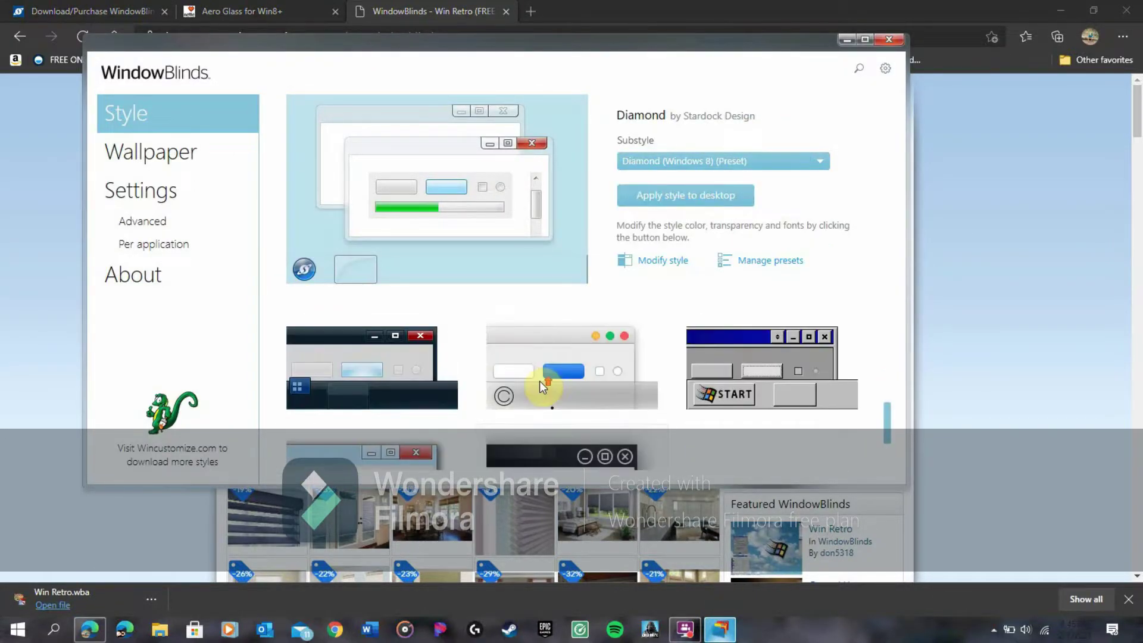
click(701, 392)
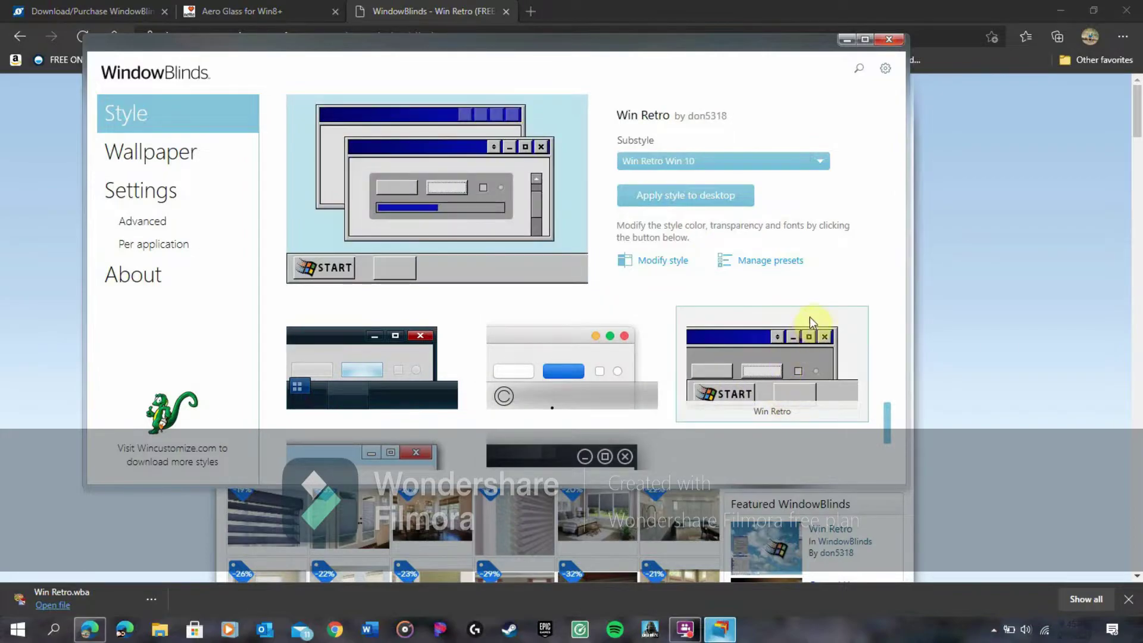
click(691, 189)
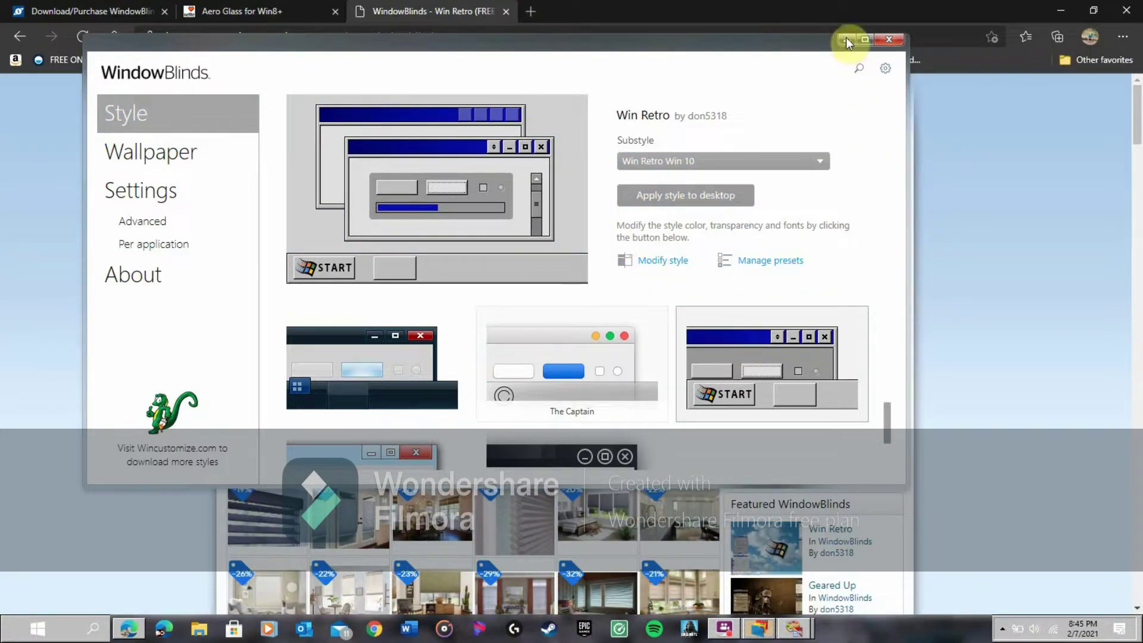
- Minimize Edge, check the Win Retro frame on the WindowBlinds window maximized and restored, and view the style's substyle options
click(1061, 10)
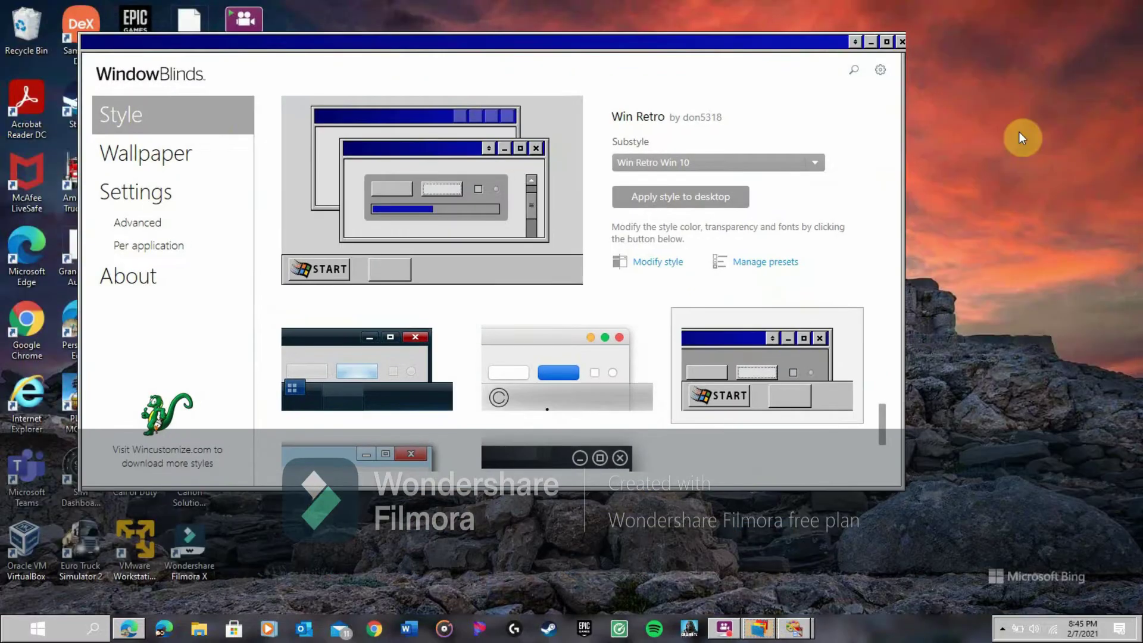
click(880, 43)
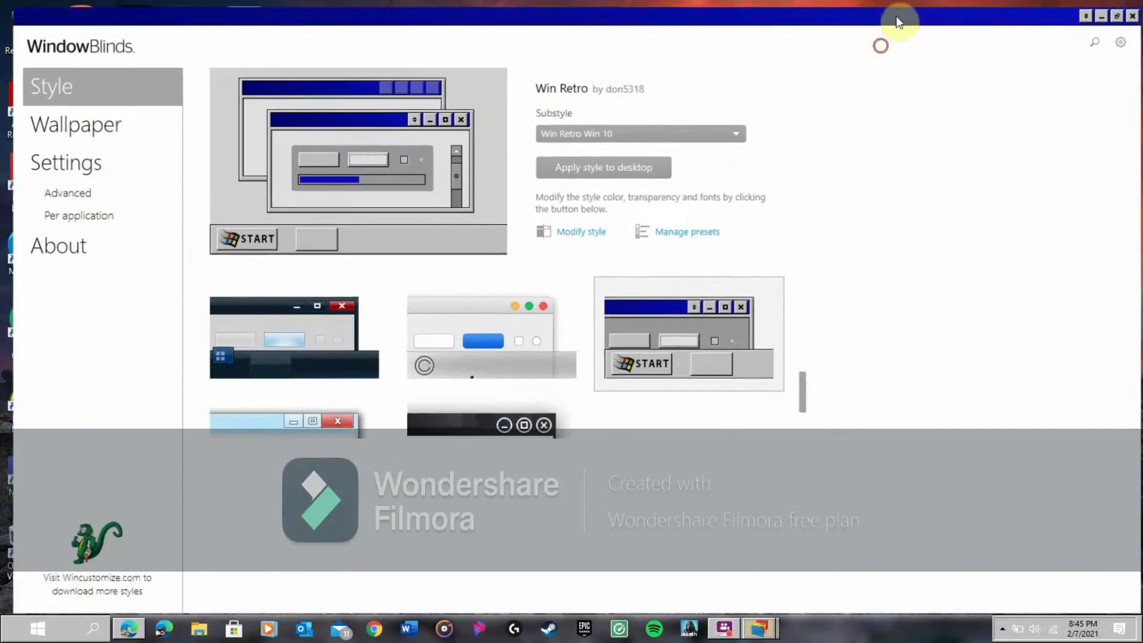
click(1119, 9)
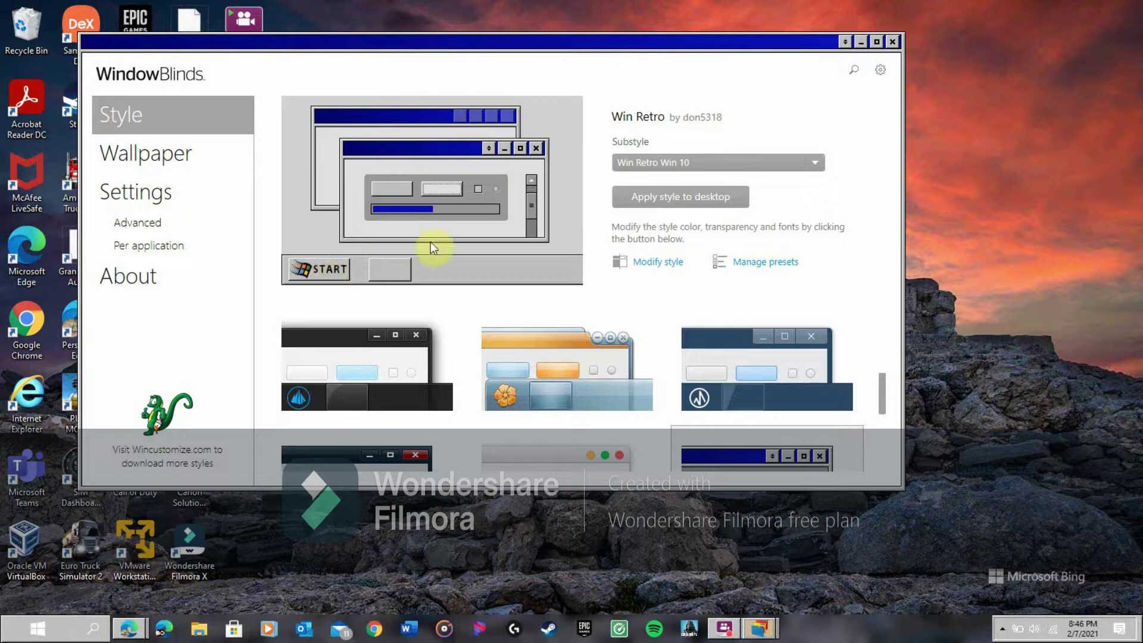
click(788, 159)
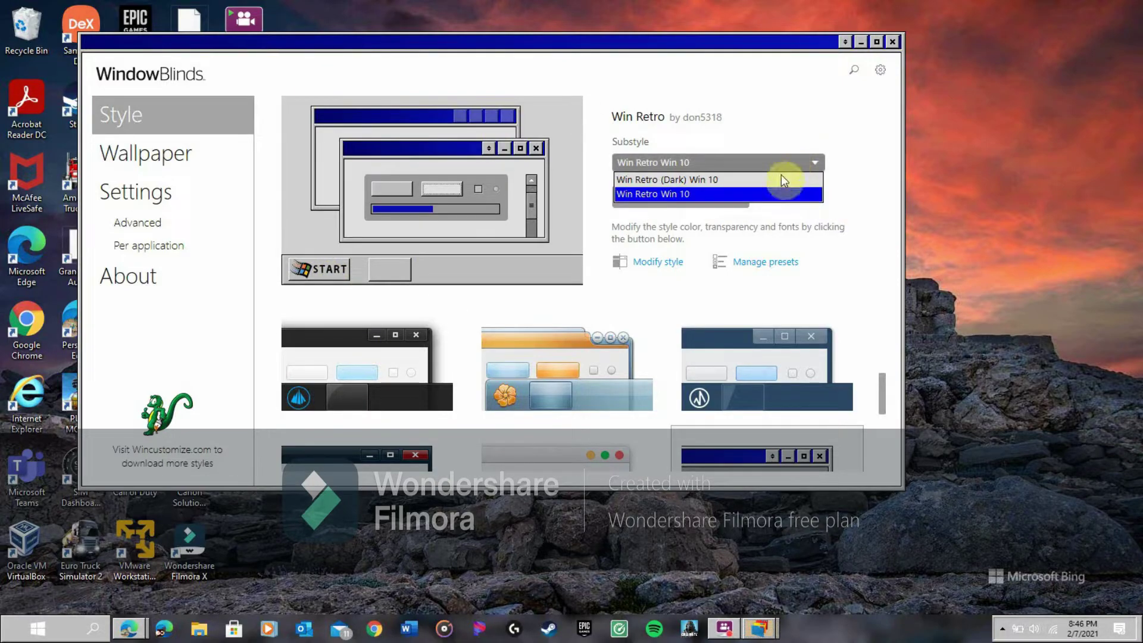
click(782, 167)
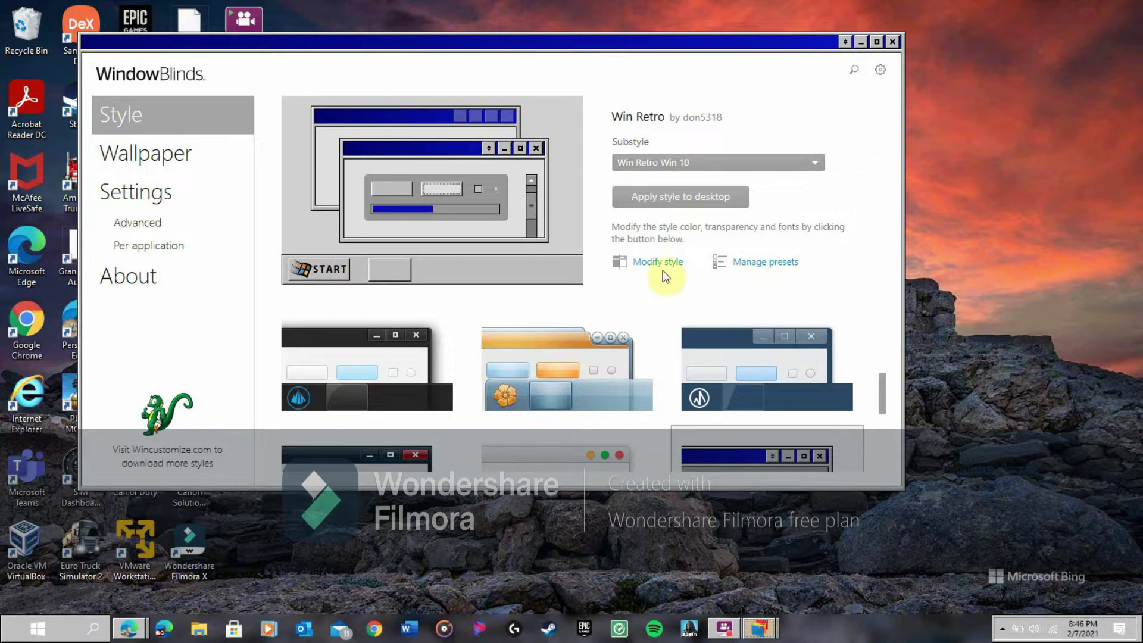
- Try the Win Retro frame's roll-up control on the WindowBlinds window in maximized and restored size
click(875, 37)
click(1088, 6)
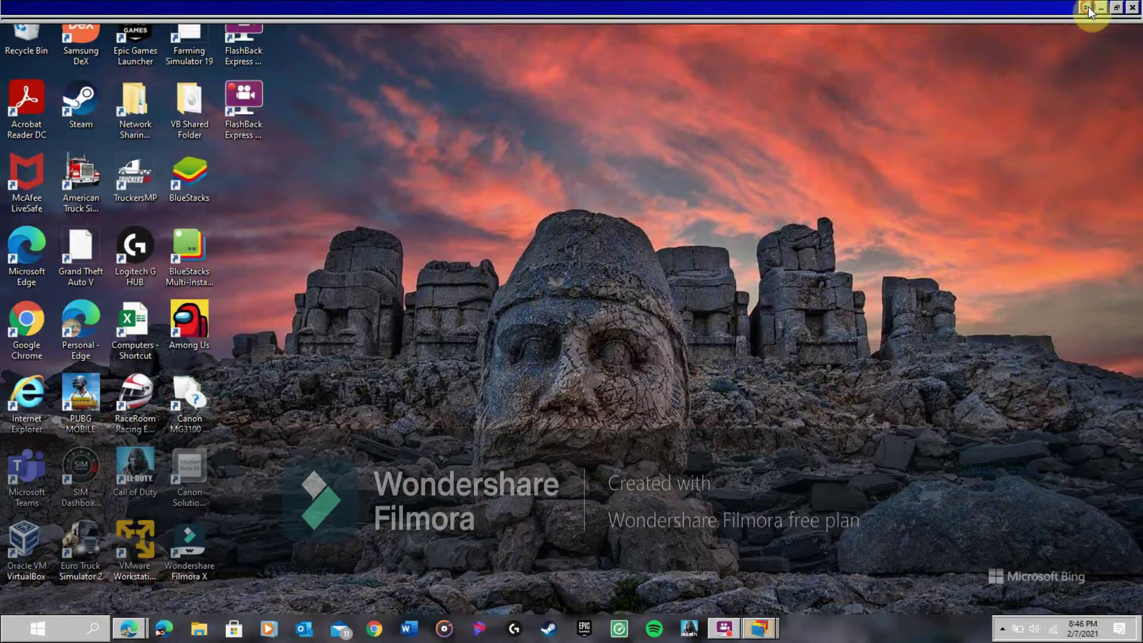
click(1087, 6)
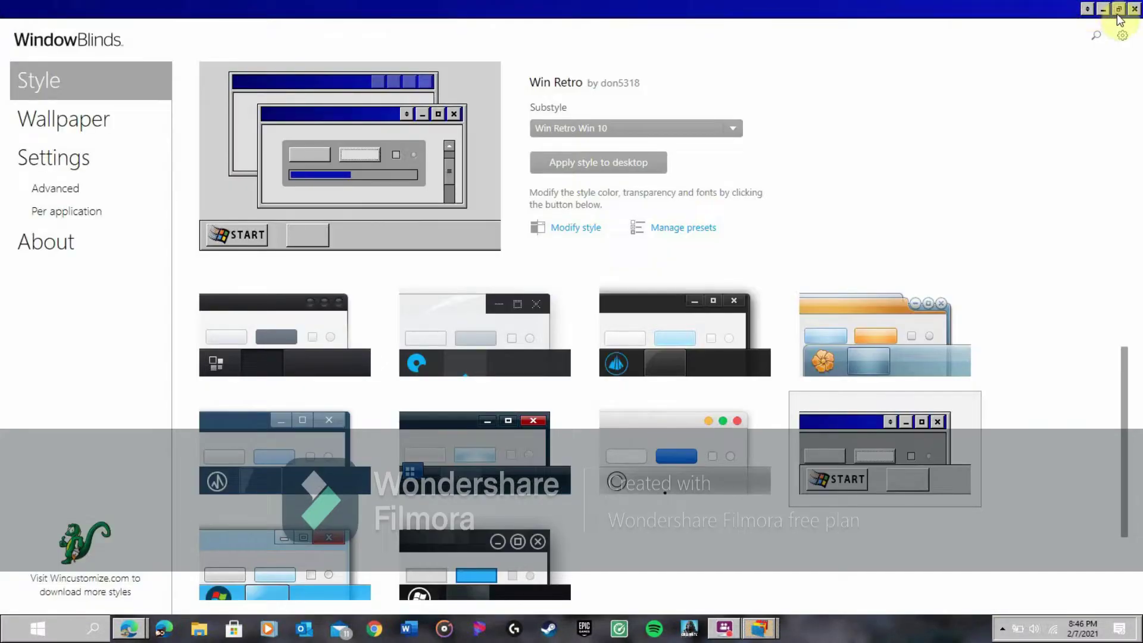
click(1117, 12)
click(846, 42)
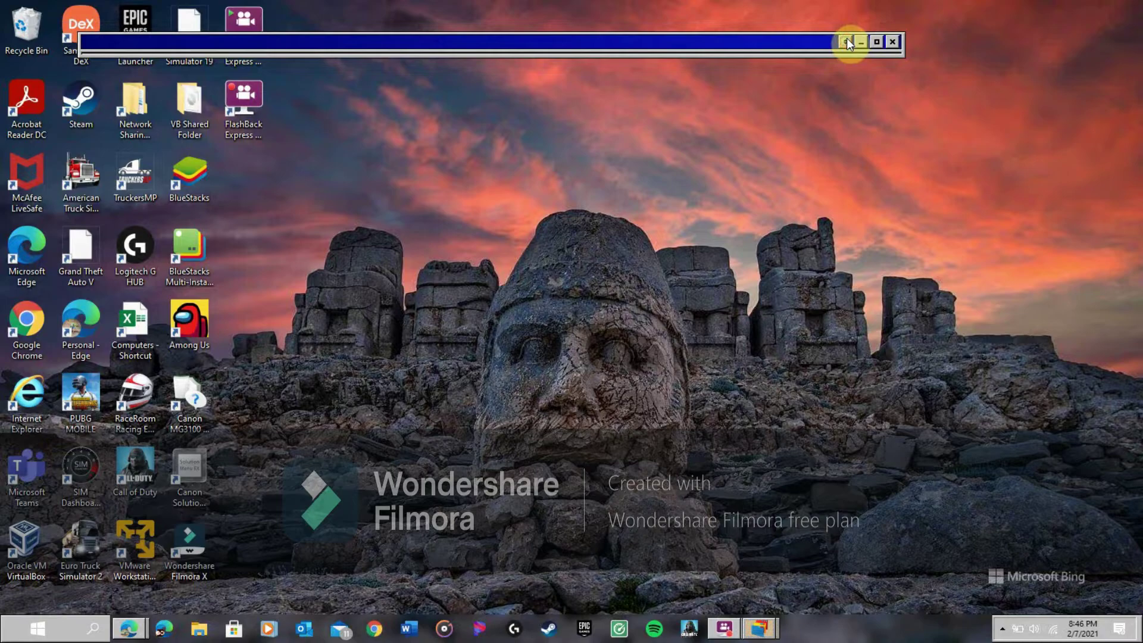
- Move the rolled-up WindowBlinds window, try it maximized and restored, and unroll it to full height
drag(809, 41, 1084, 3)
click(1027, 214)
click(876, 99)
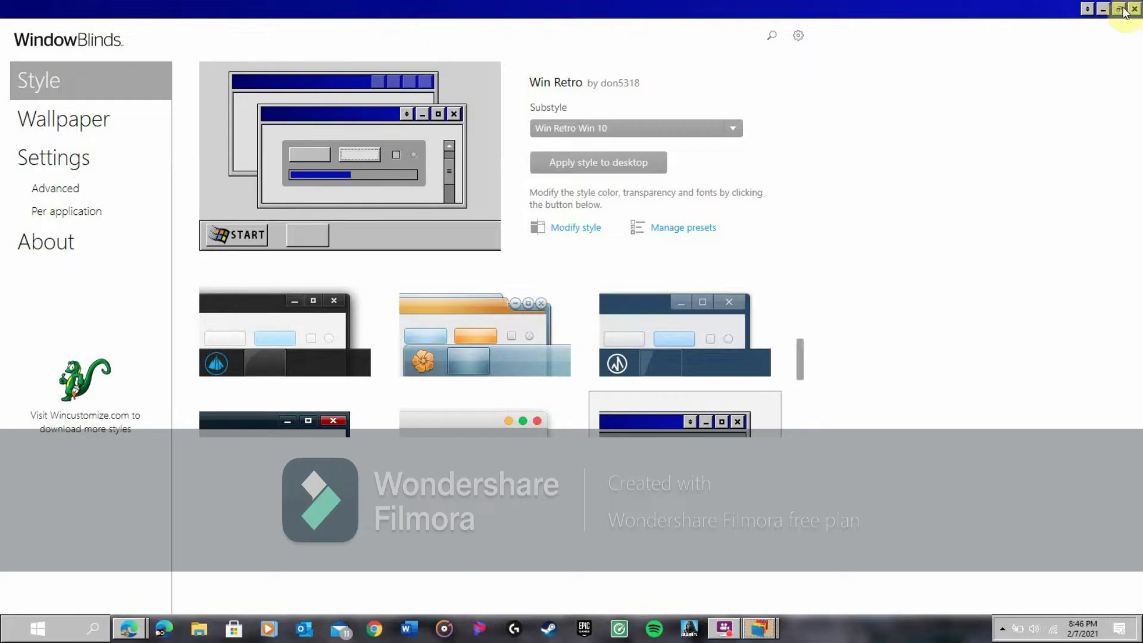
click(1122, 9)
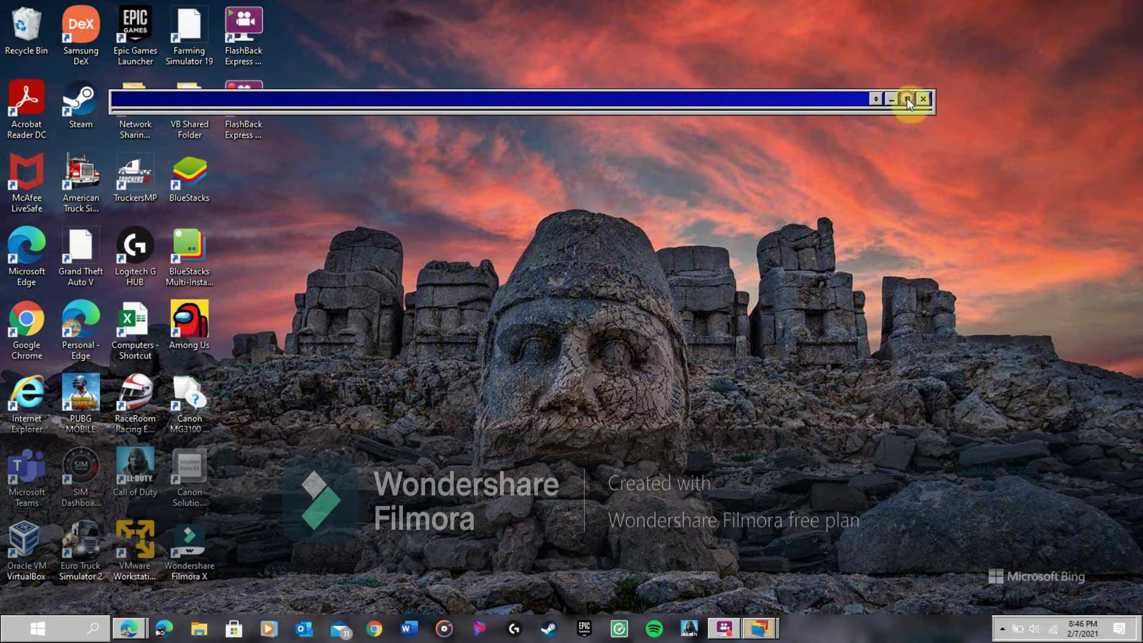
click(881, 100)
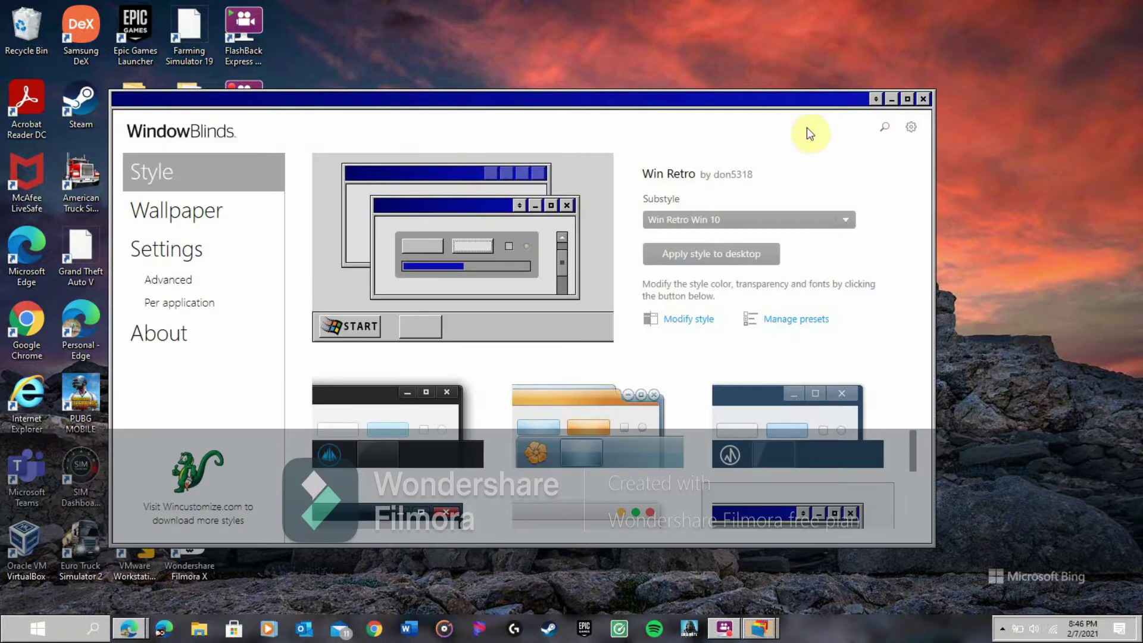
drag(778, 106, 838, 90)
- Find the Diamond style in the WindowBlinds style list, apply it to the desktop and close WindowBlinds
scroll(608, 439, down, 3)
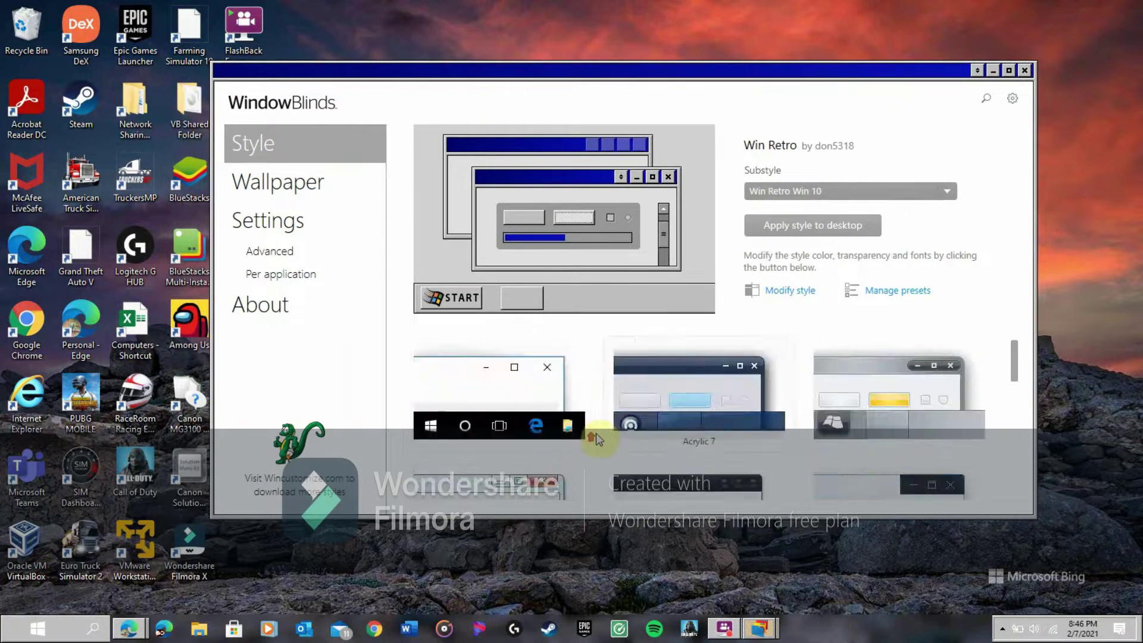
scroll(476, 439, down, 3)
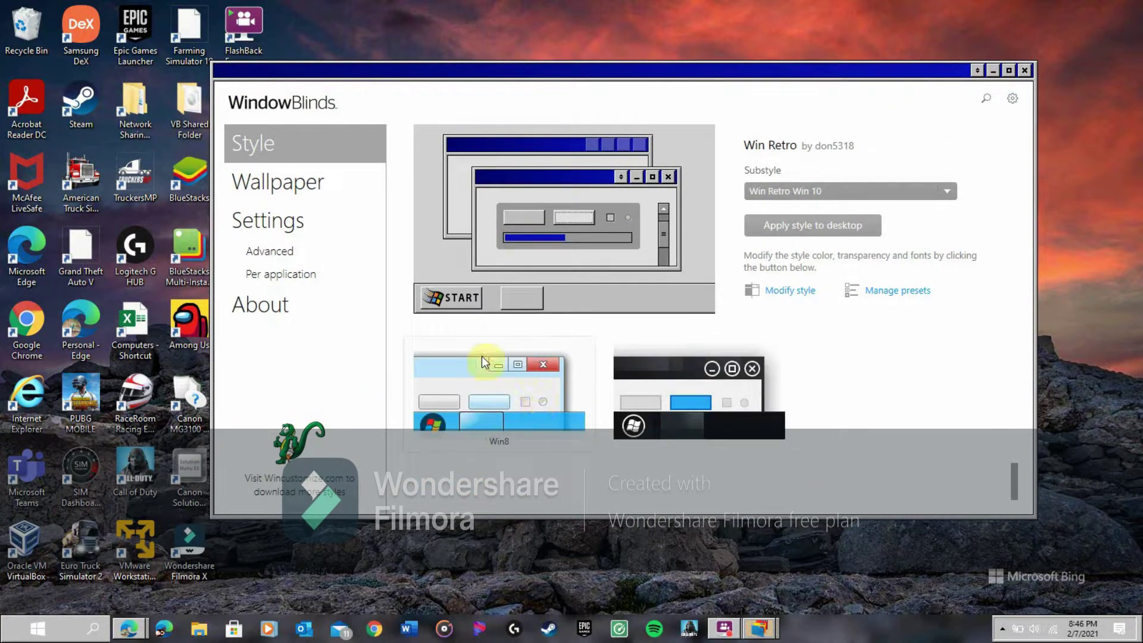
scroll(506, 378, up, 3)
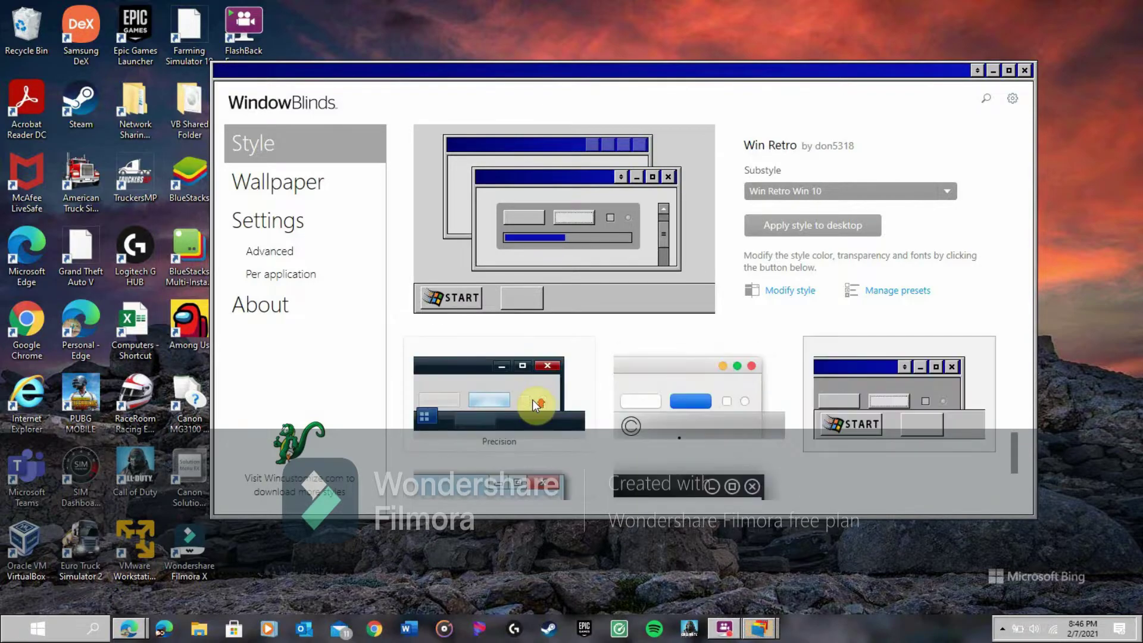
scroll(532, 399, up, 3)
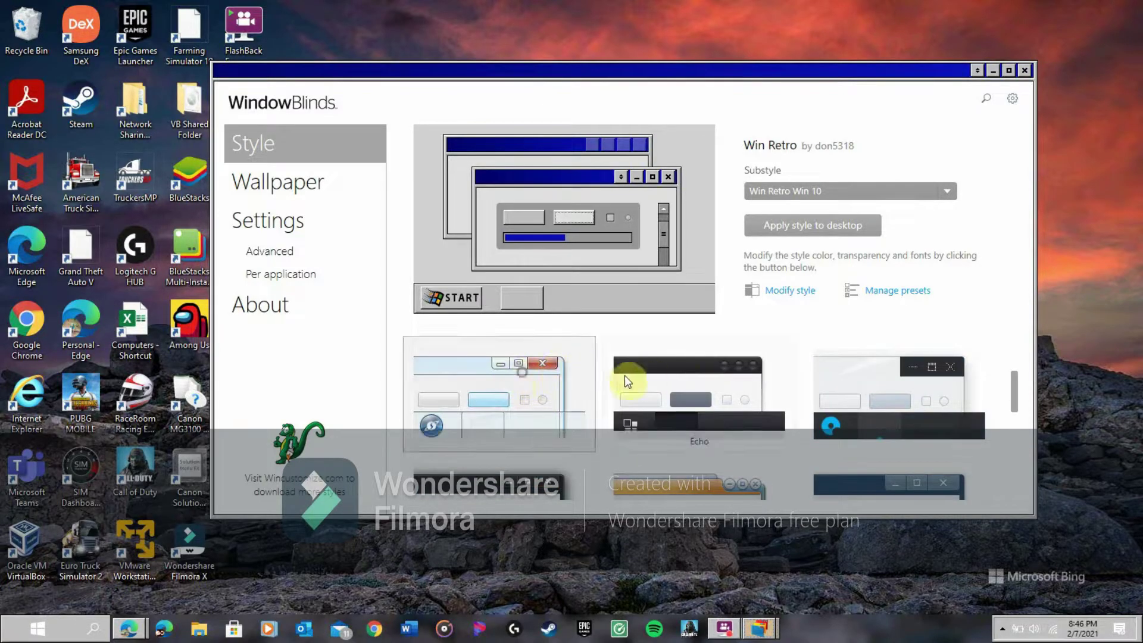
double_click(502, 375)
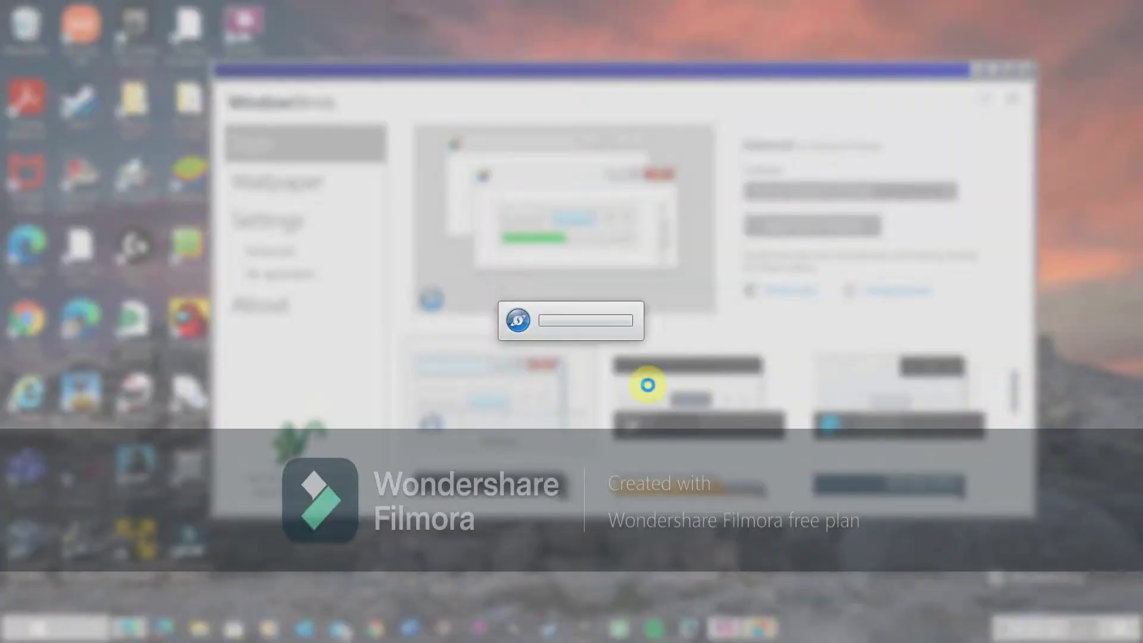
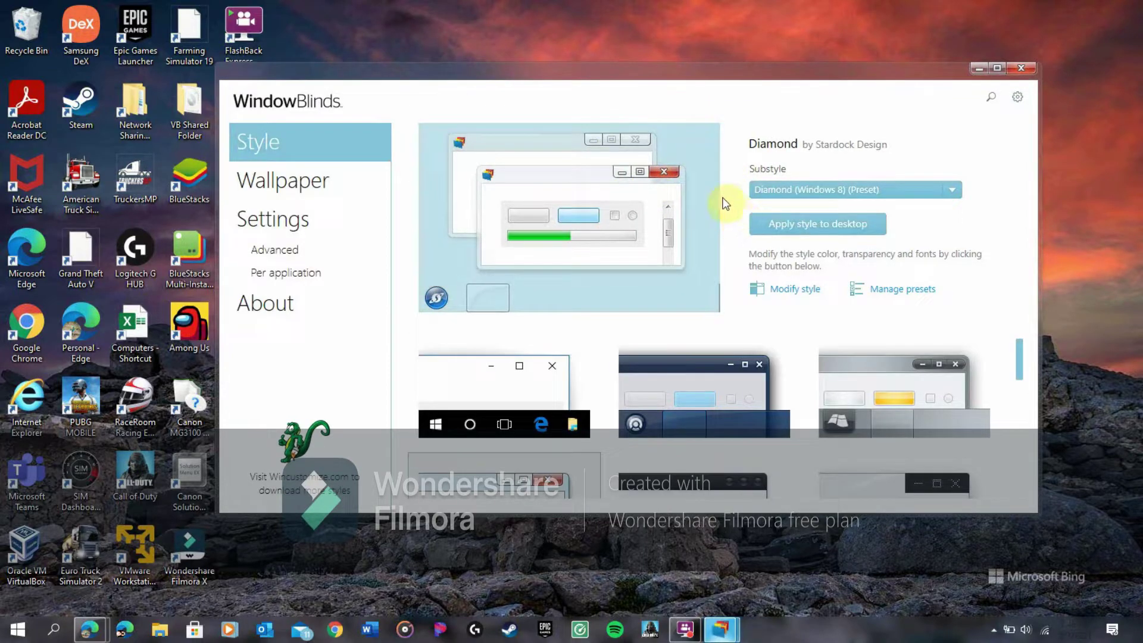
click(1021, 69)
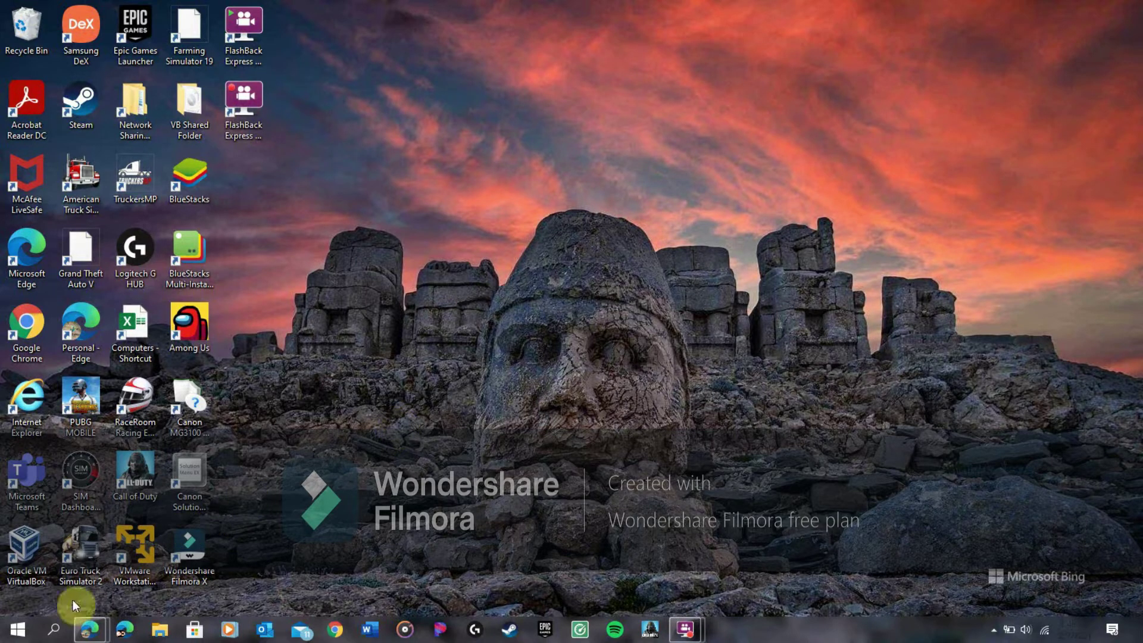
- Switch to Edge and go back from the Win Retro page to the WinCustomize WindowBlinds gallery
mouse_move(103, 632)
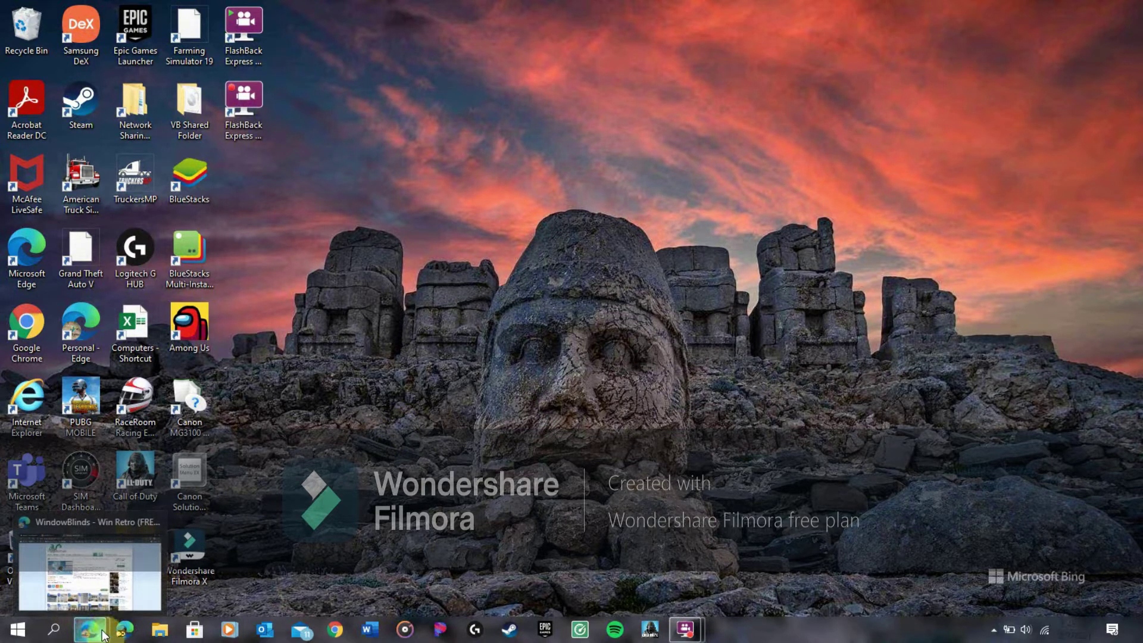
click(273, 548)
click(90, 634)
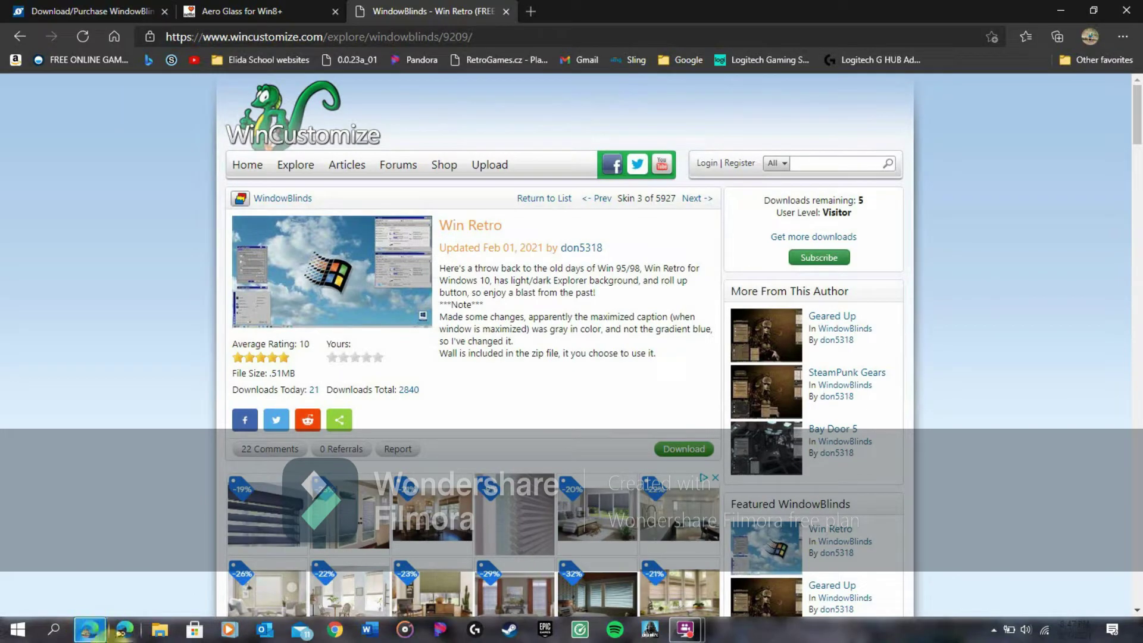
click(256, 11)
click(417, 11)
scroll(470, 375, down, 7)
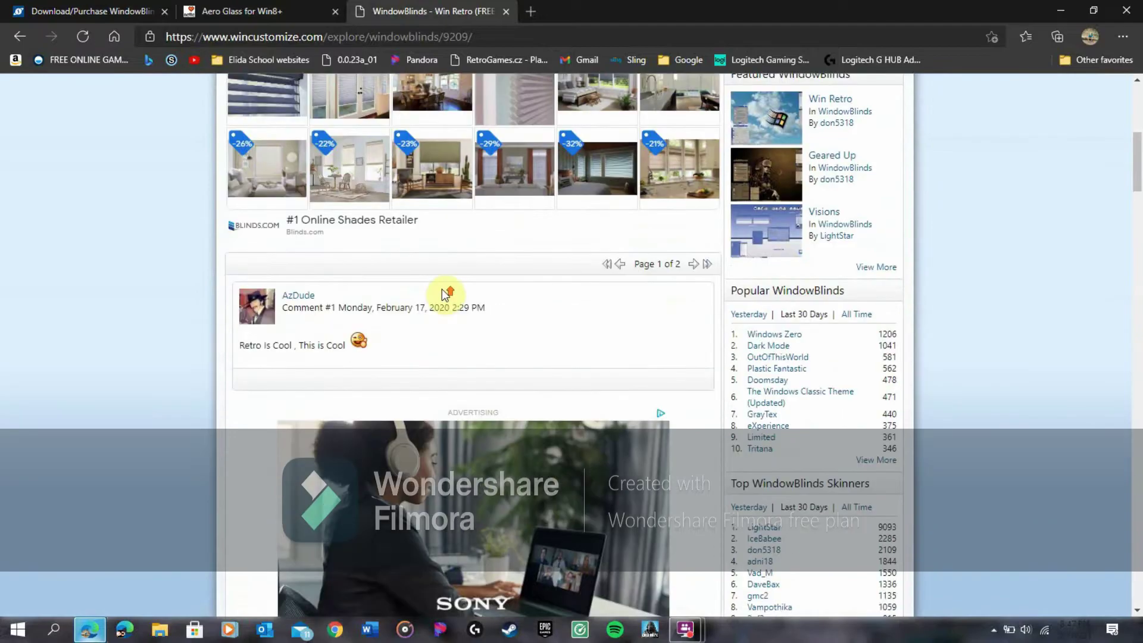
key(alt+Left)
key(alt+Left)
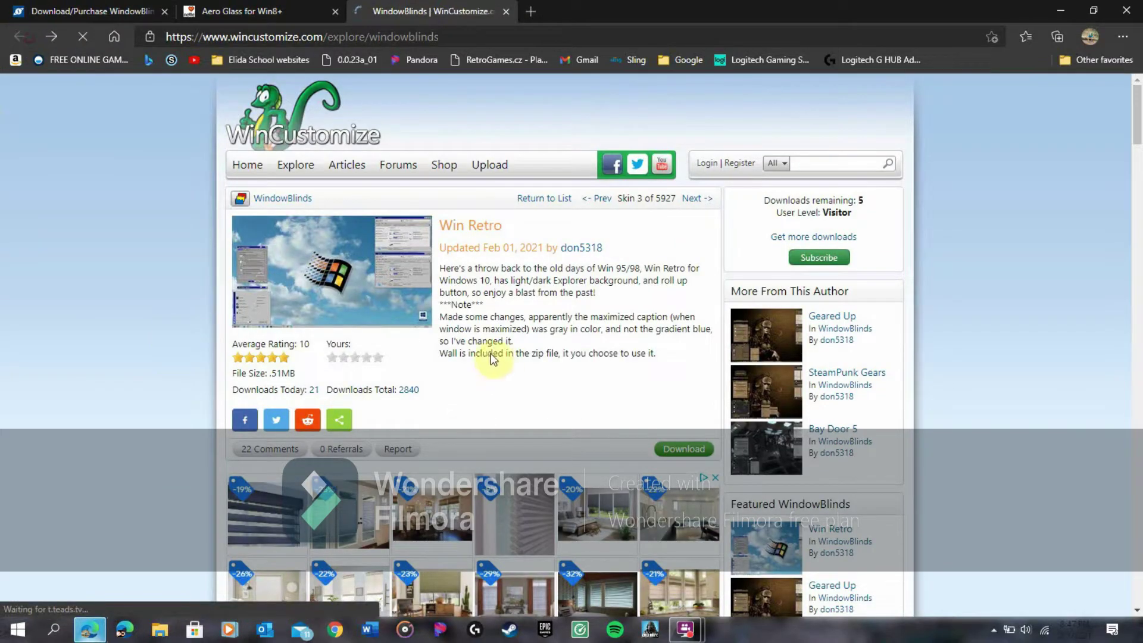
- Browse the first two pages of the WindowBlinds gallery and examine the styles offered
scroll(524, 351, down, 3)
scroll(525, 360, down, 3)
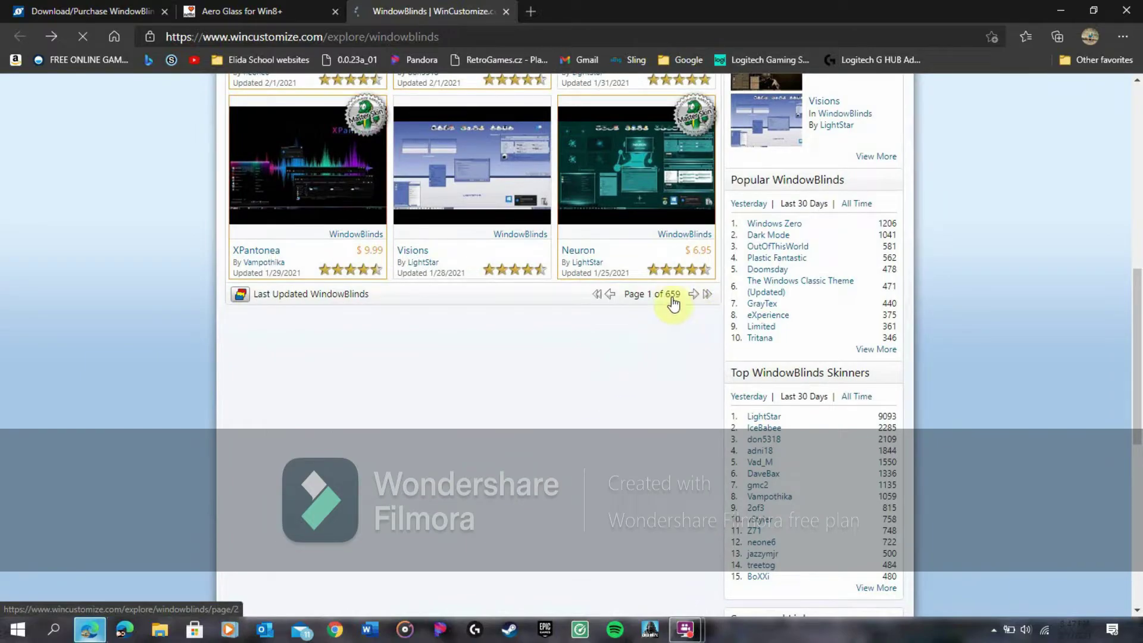
mouse_move(686, 631)
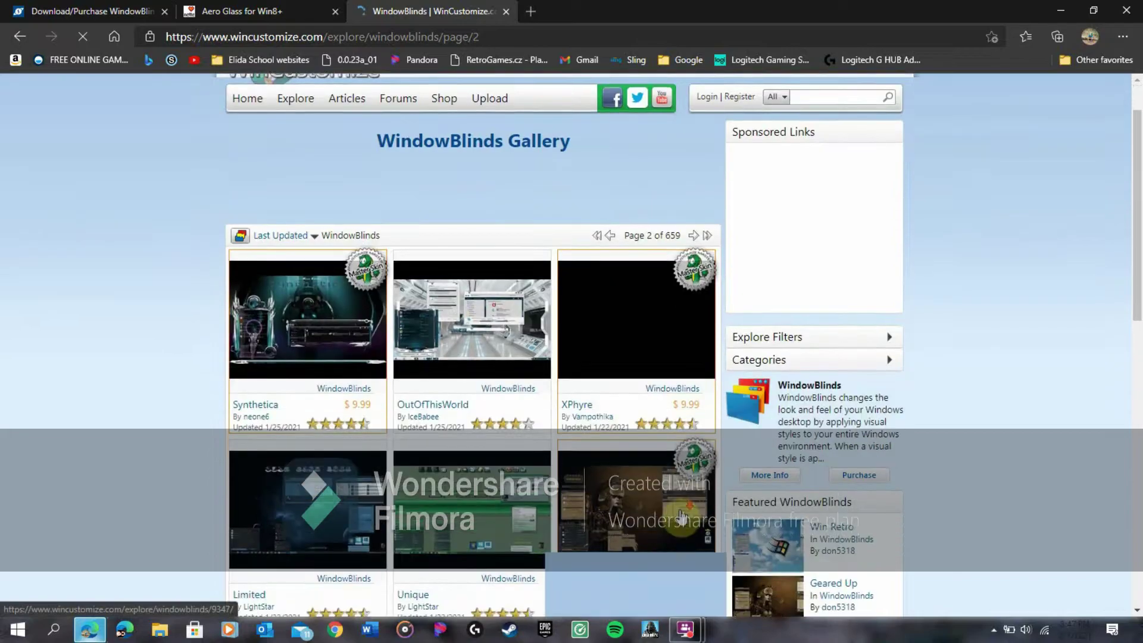
scroll(679, 524, down, 5)
scroll(661, 417, down, 1)
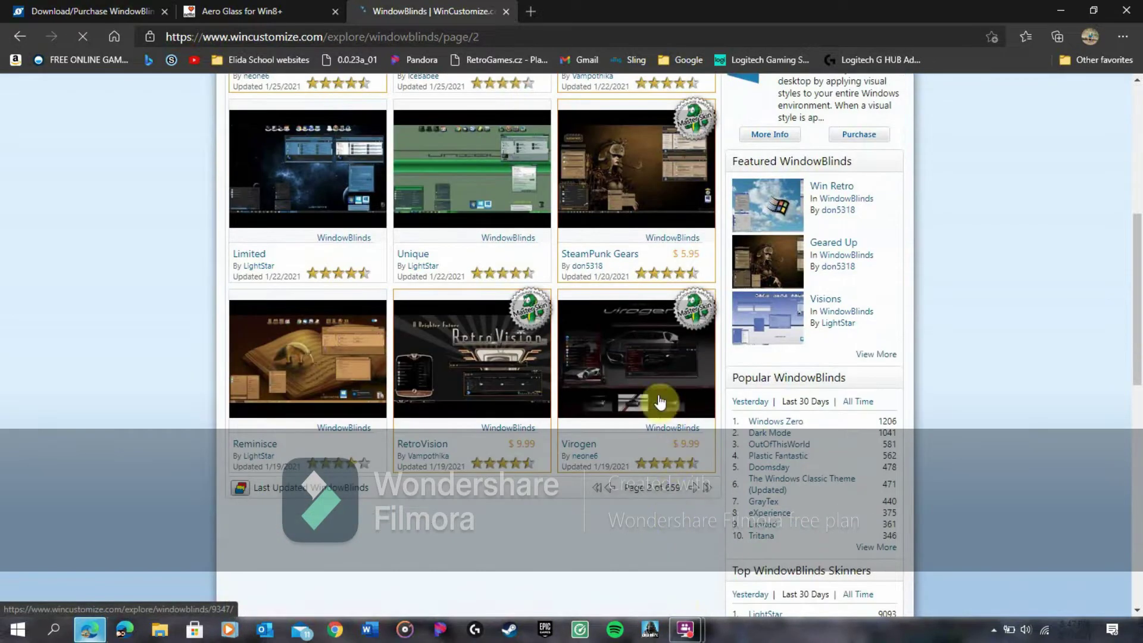
scroll(582, 393, up, 3)
scroll(563, 390, up, 3)
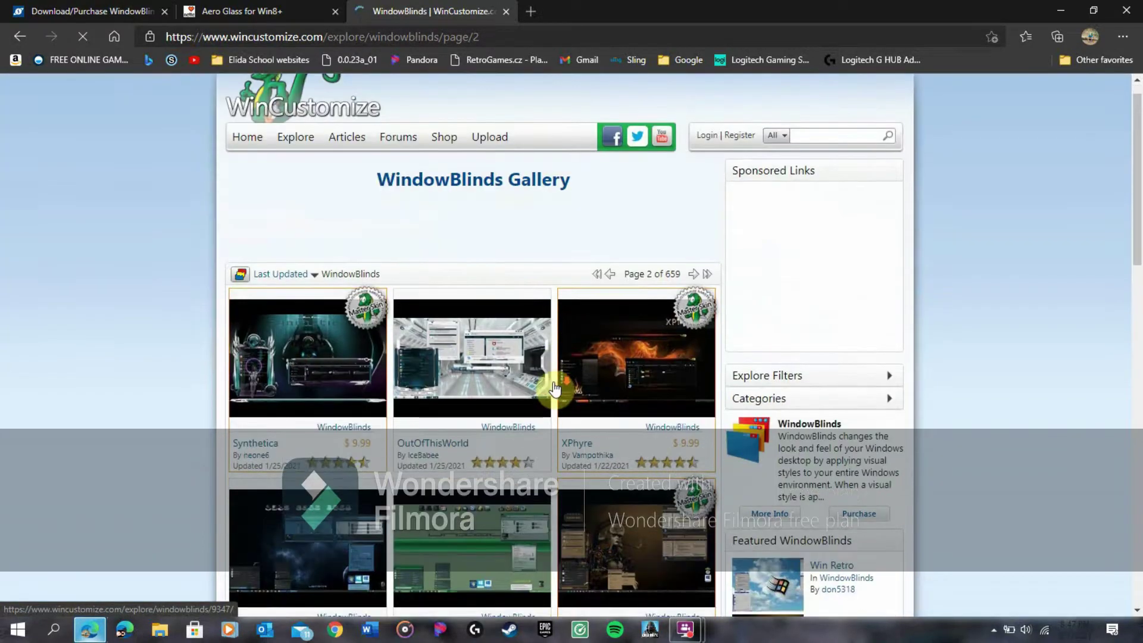
scroll(536, 388, down, 5)
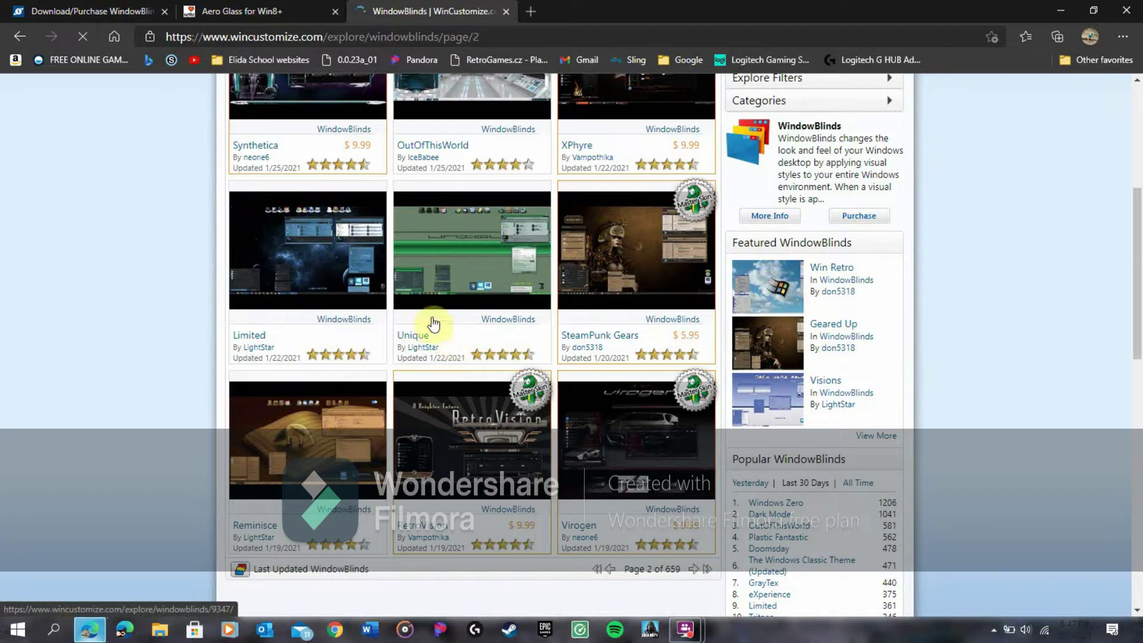
scroll(435, 328, down, 4)
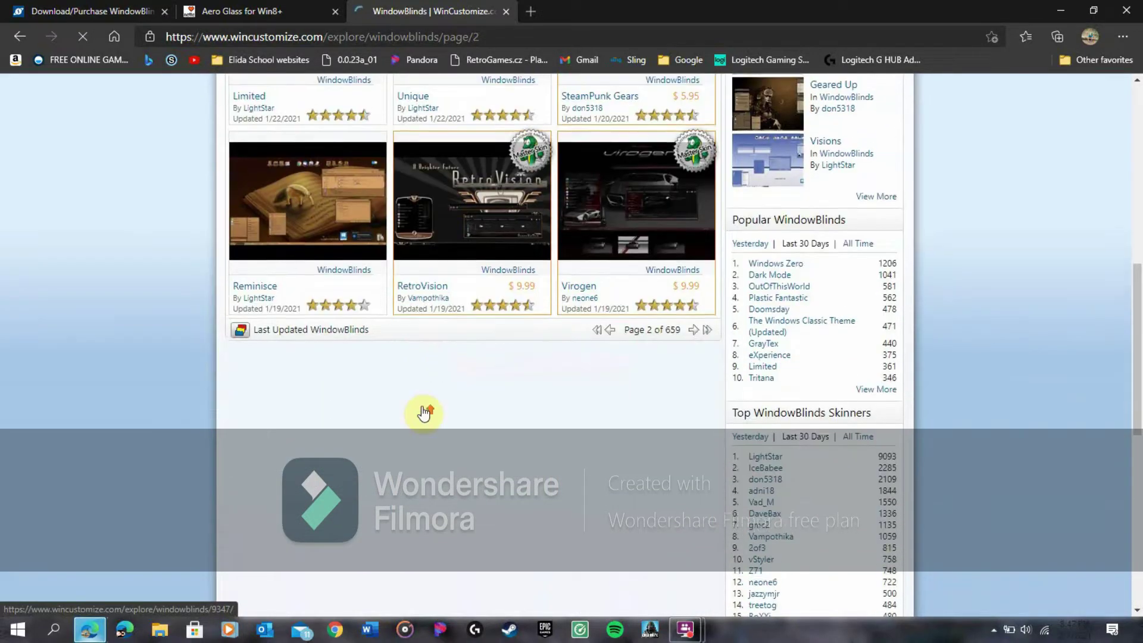
scroll(424, 411, up, 8)
scroll(423, 411, down, 4)
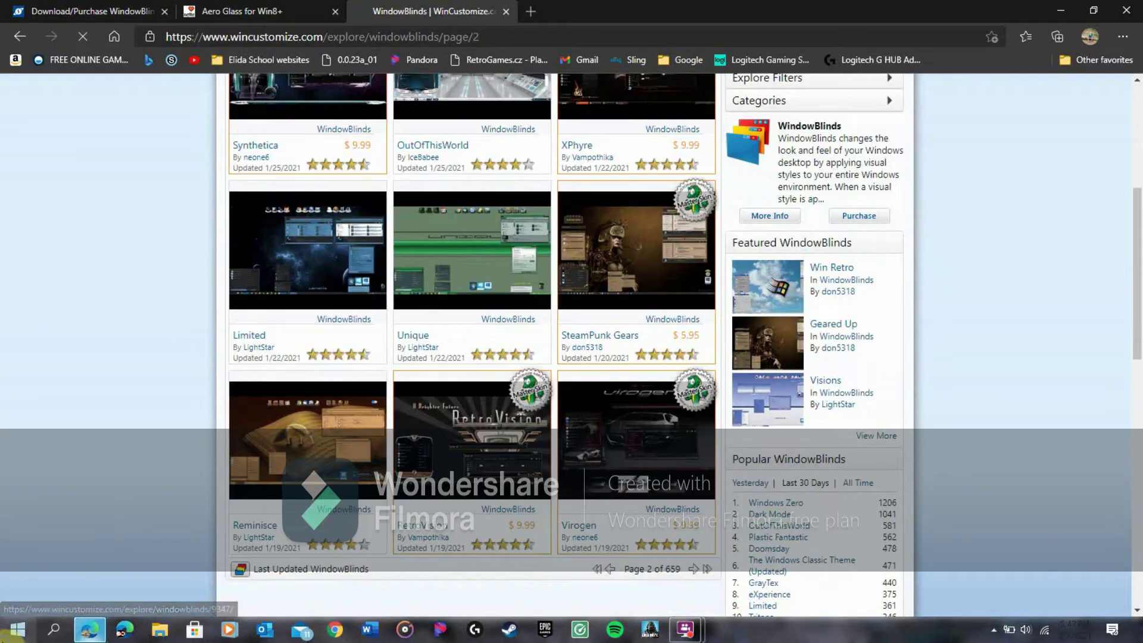
- Open the StartIsBack configuration and look through the Start menu item and behavior settings
right_click(27, 626)
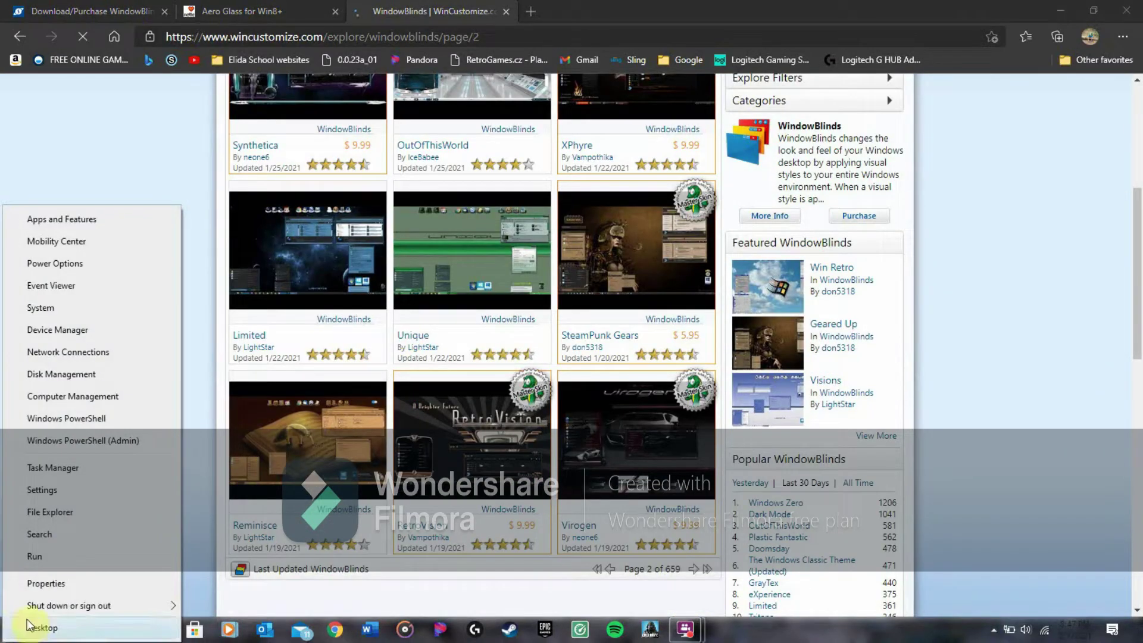
click(42, 584)
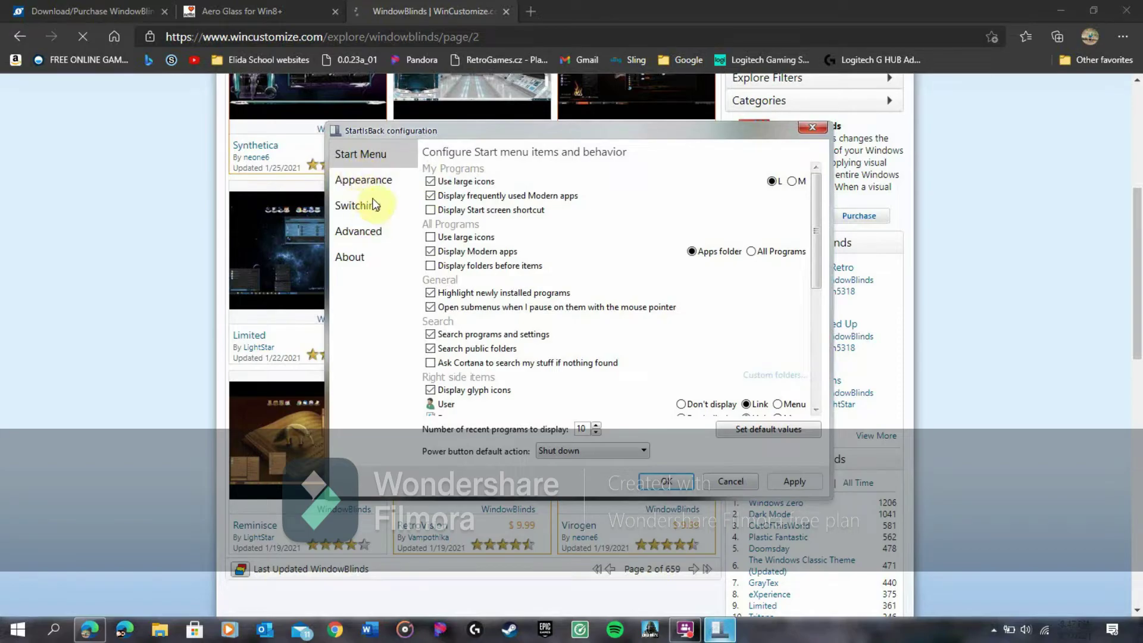
scroll(495, 356, down, 6)
scroll(496, 366, up, 6)
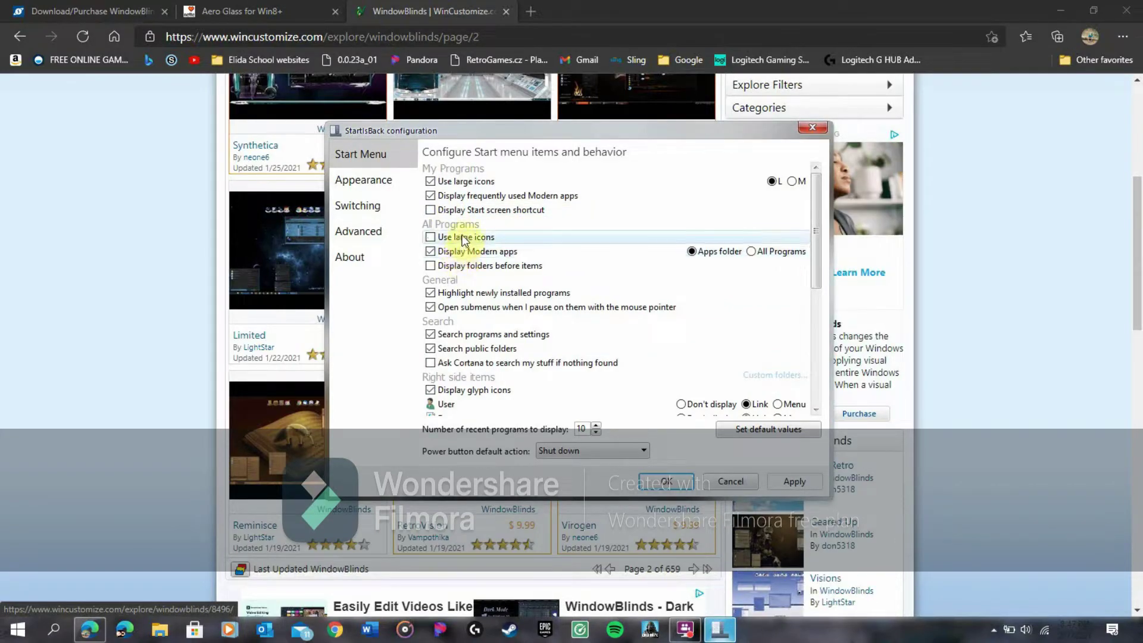
scroll(459, 378, down, 3)
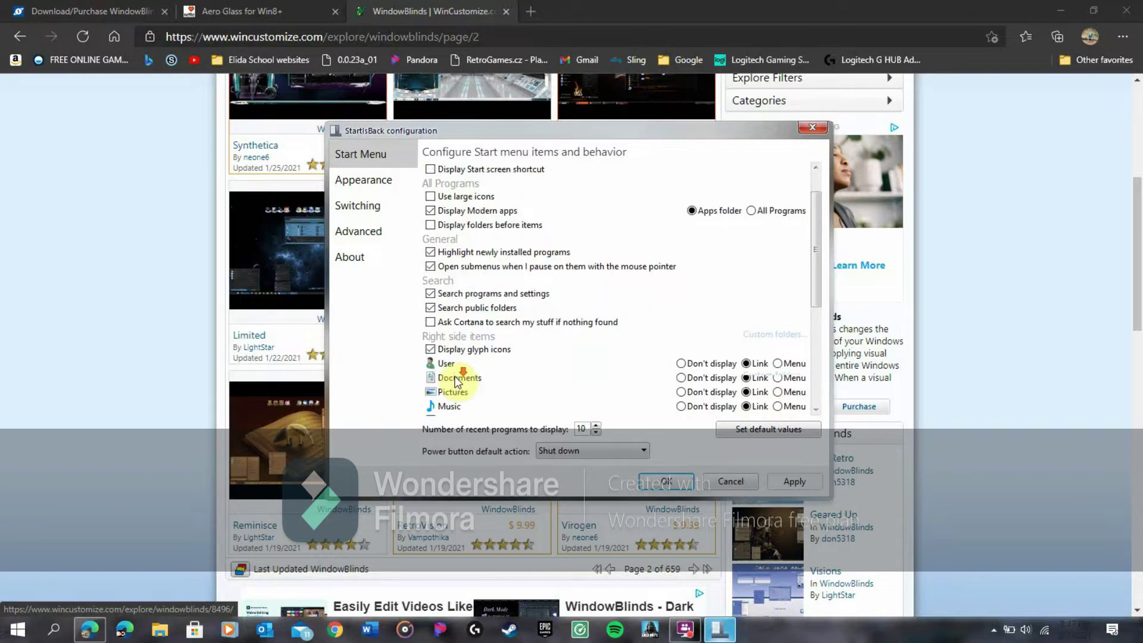
- Enable Centered task icons and Segments in StartIsBack's taskbar perks and apply the changes
click(387, 180)
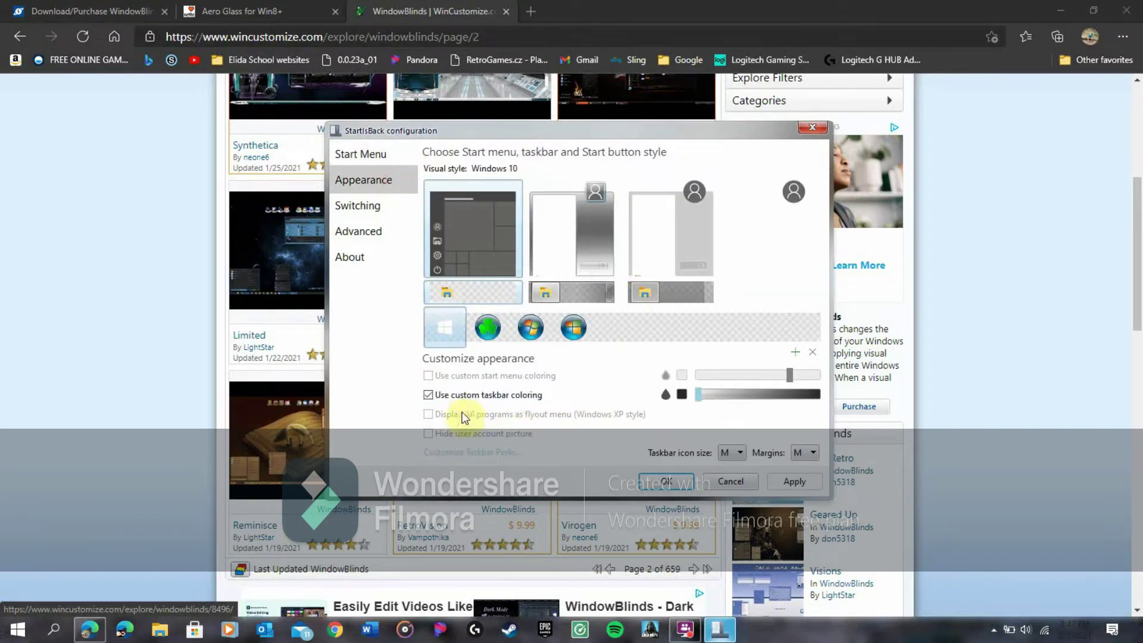
click(462, 451)
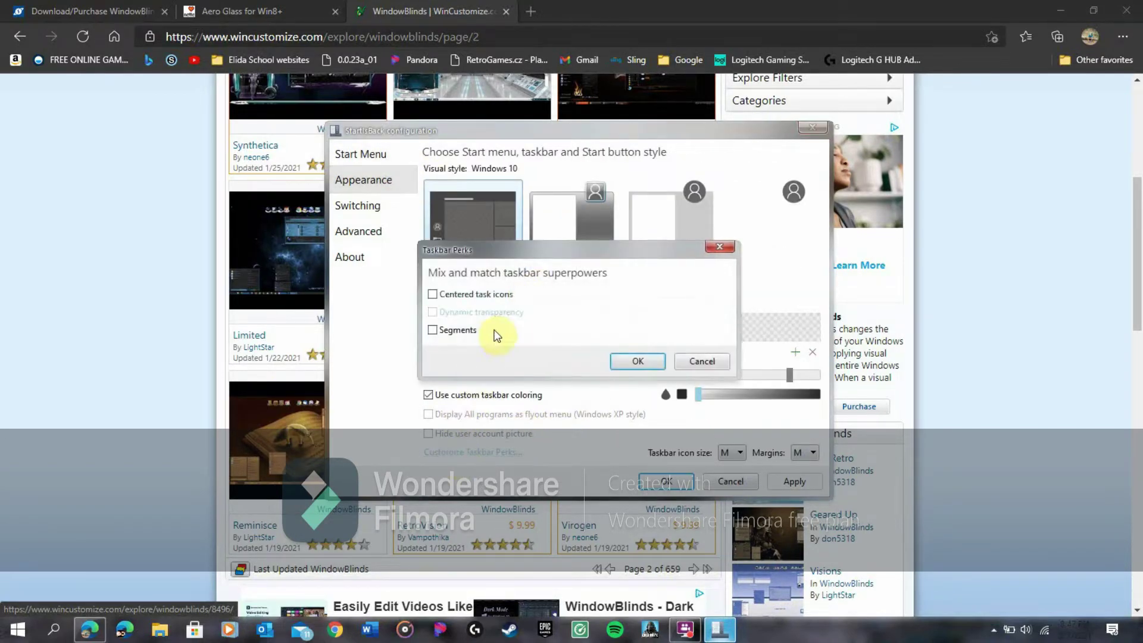
click(475, 295)
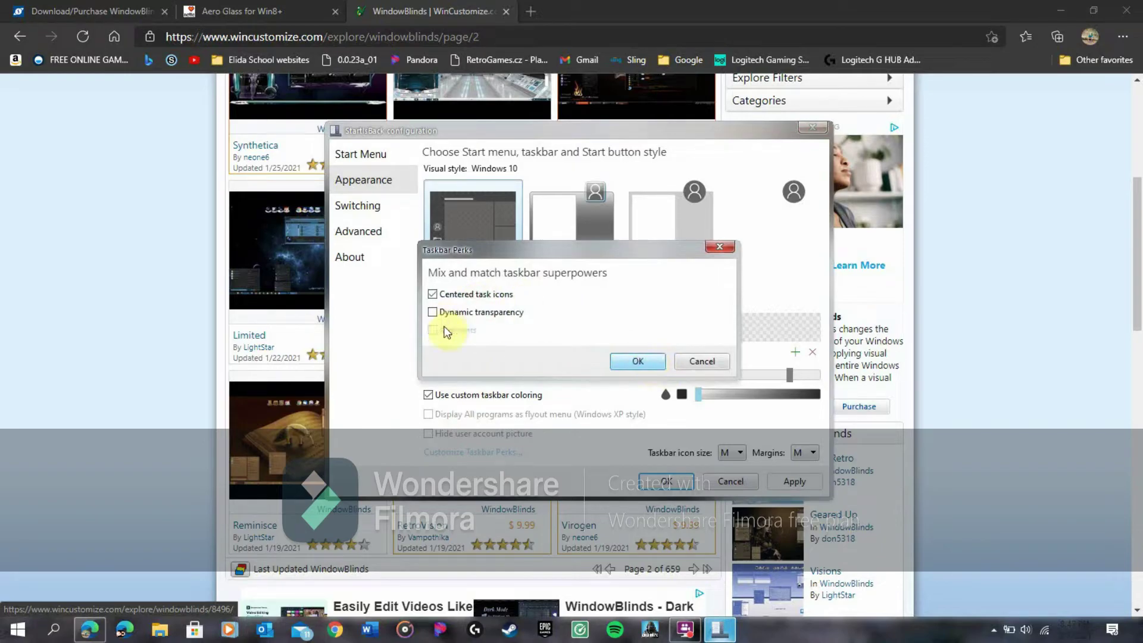
click(457, 329)
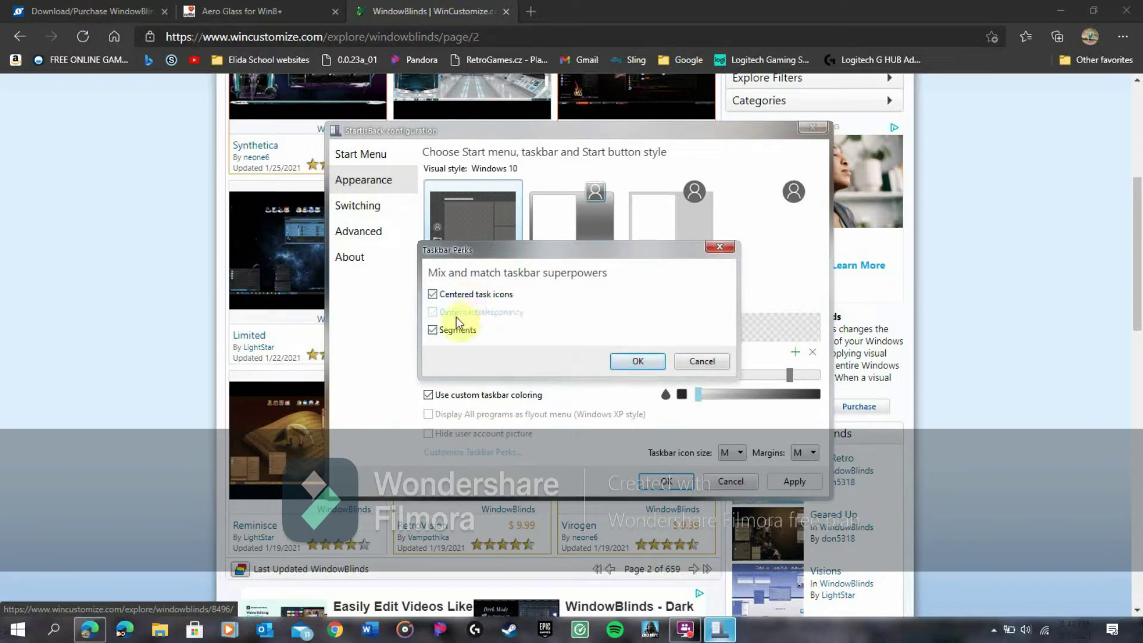
click(646, 362)
click(787, 483)
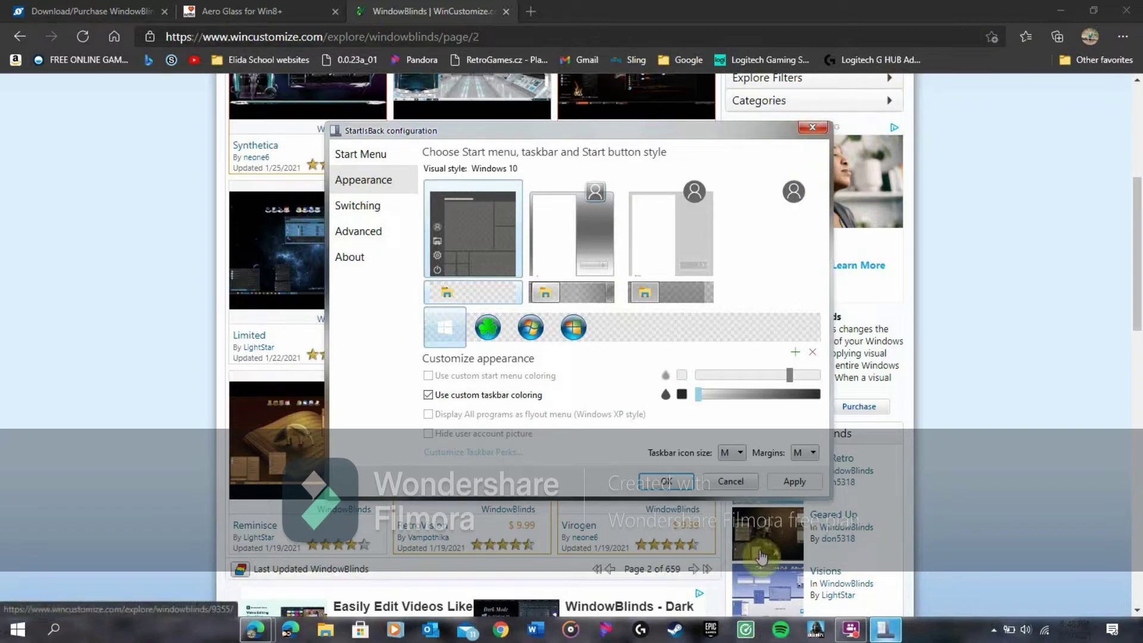
- Turn off Centered task icons in the taskbar perks and apply the change
click(488, 452)
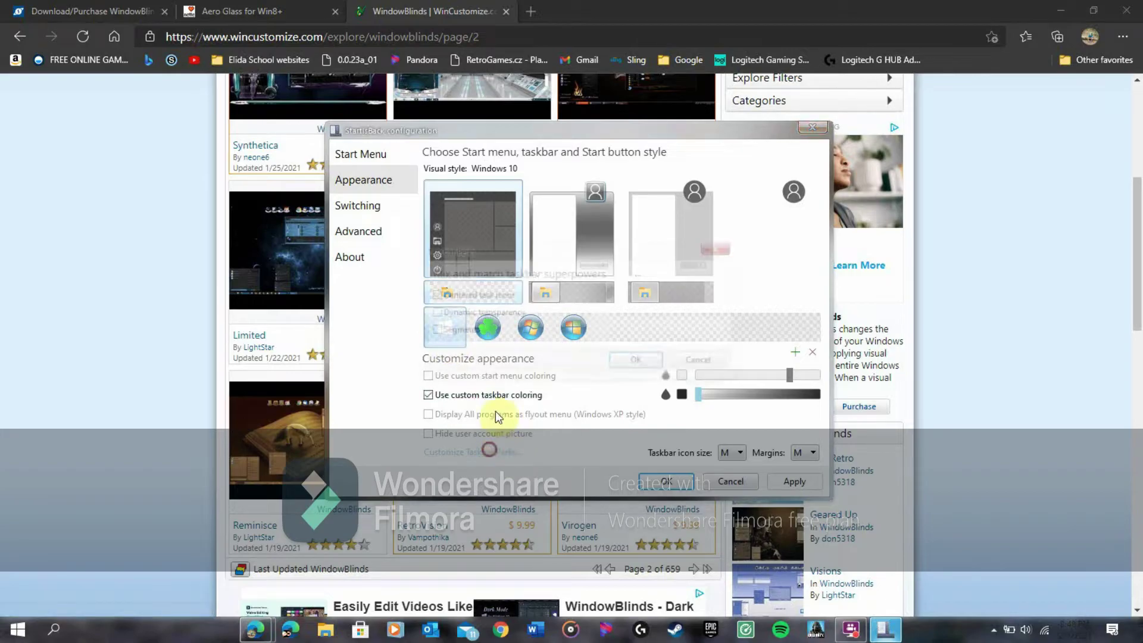
click(469, 298)
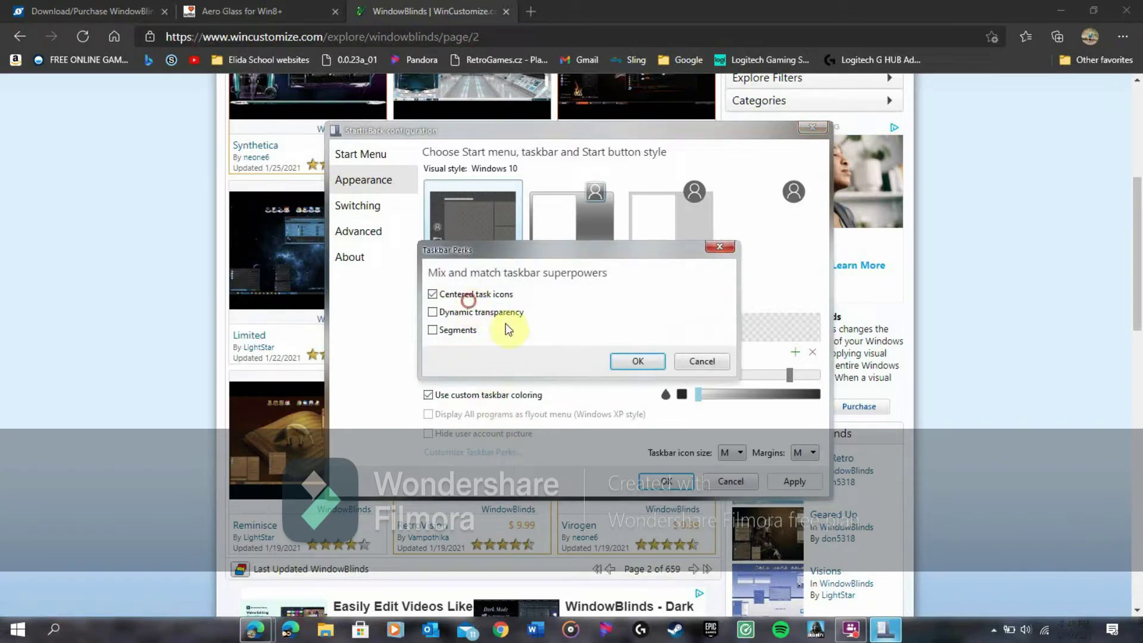
click(638, 360)
click(796, 482)
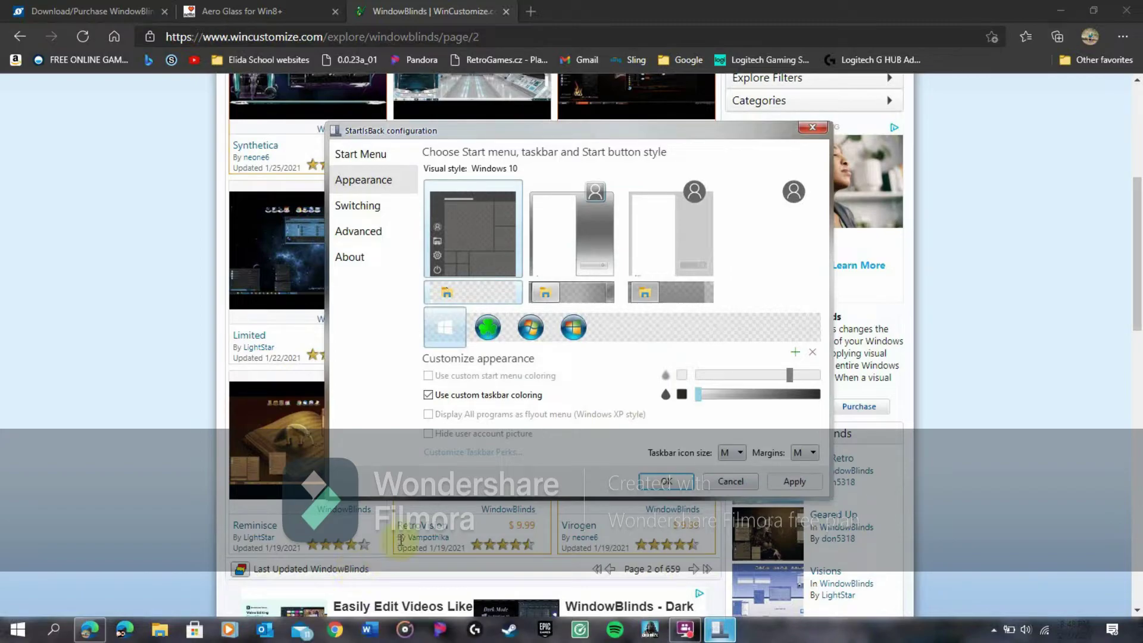
- Turn Centered task icons back on in the taskbar perks and apply the setting
click(467, 454)
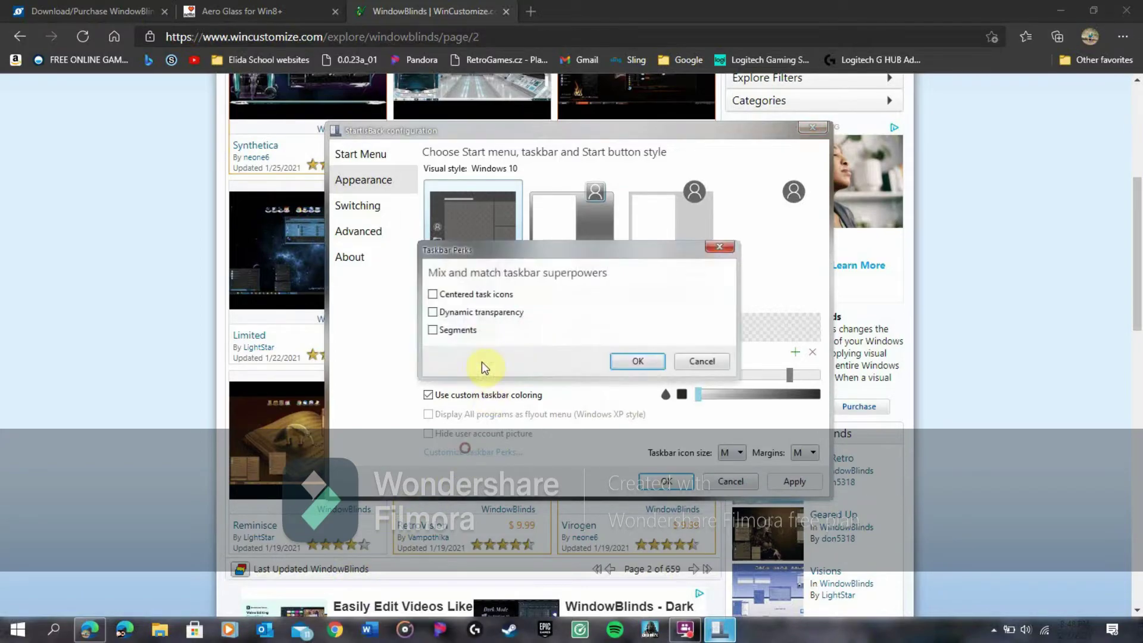
click(633, 359)
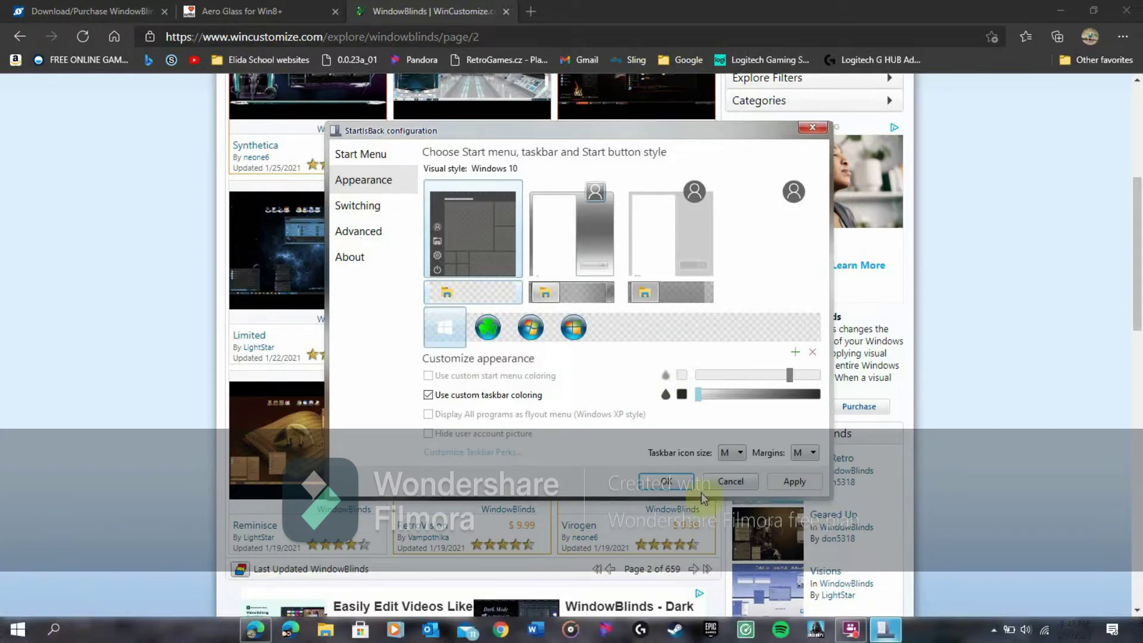
- Disable Centered task icons in StartIsBack's taskbar perks and apply the change
click(469, 451)
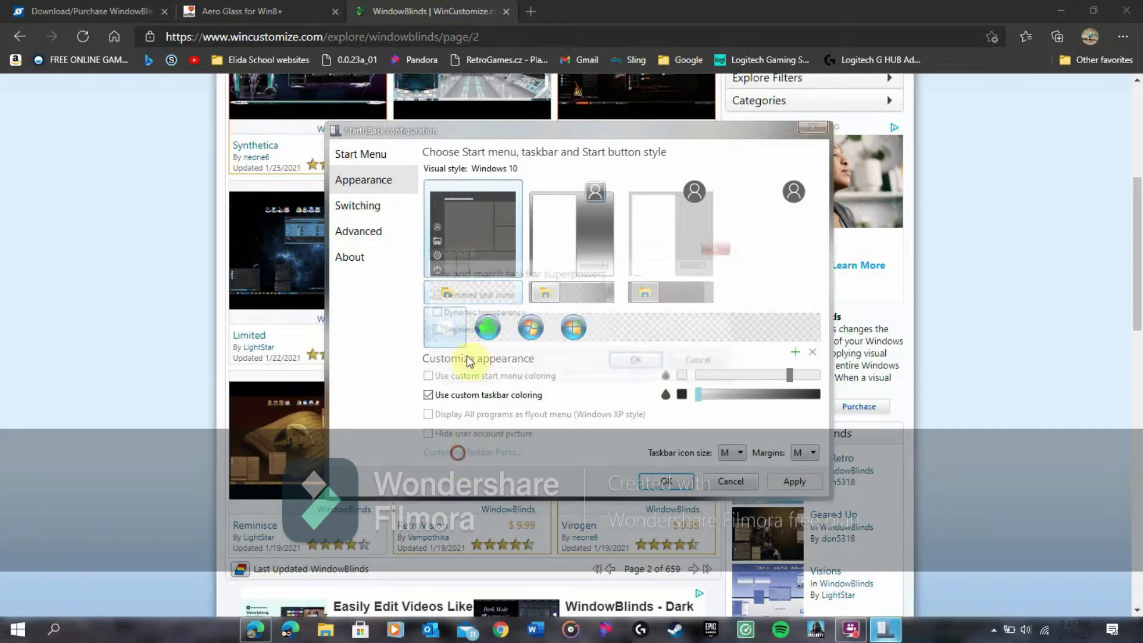
click(653, 361)
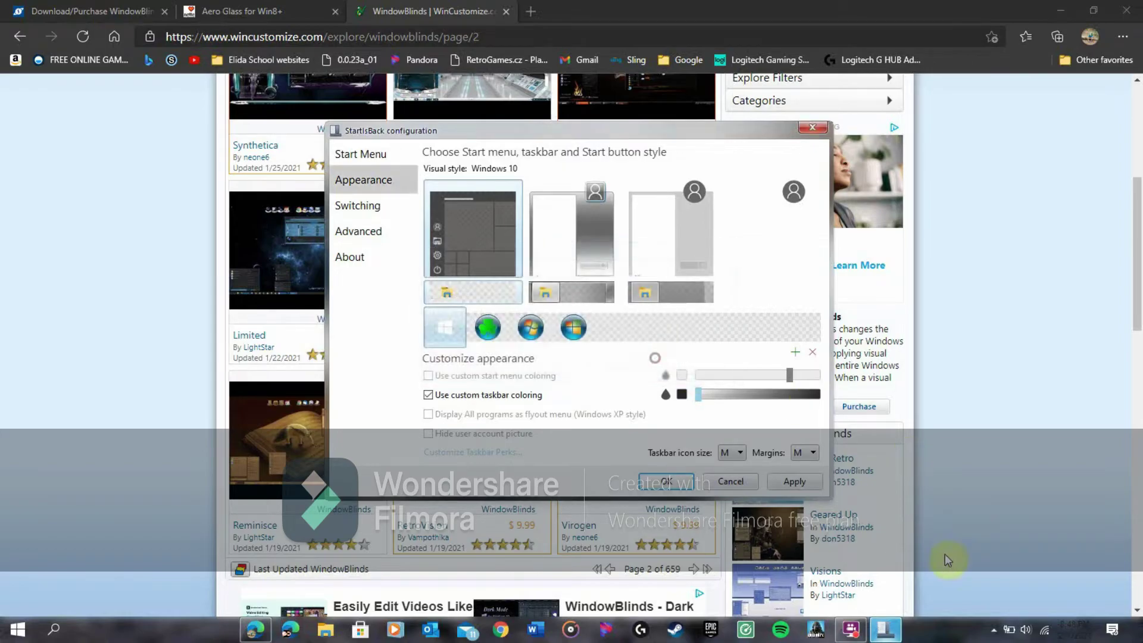
click(783, 476)
click(503, 395)
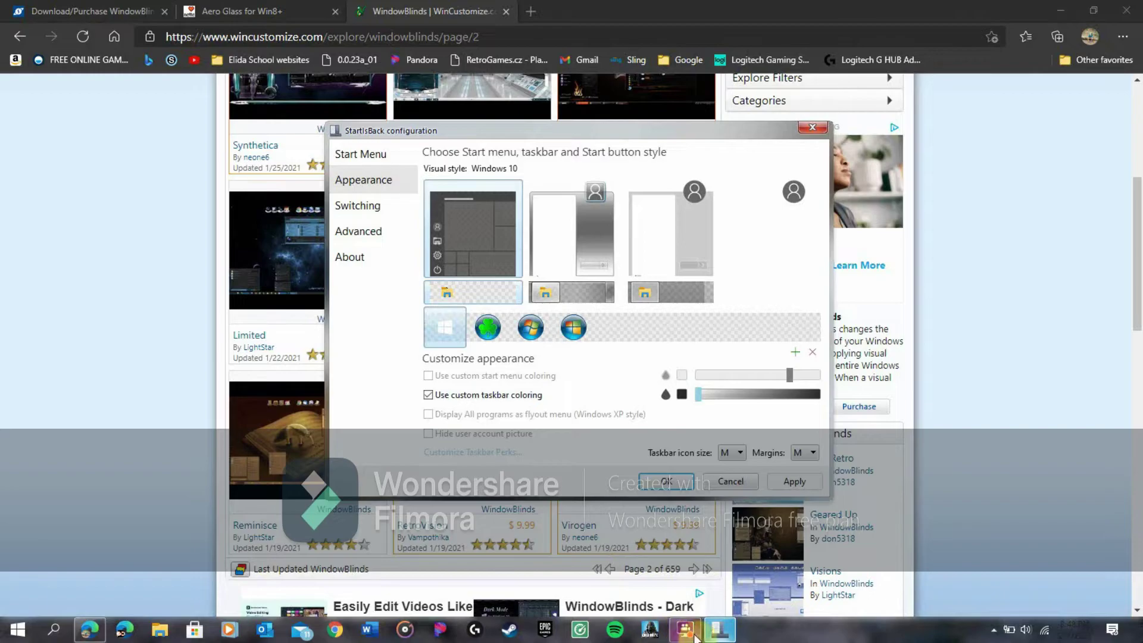
- Close the StartIsBack configuration and minimize the browser to show the desktop
mouse_move(714, 633)
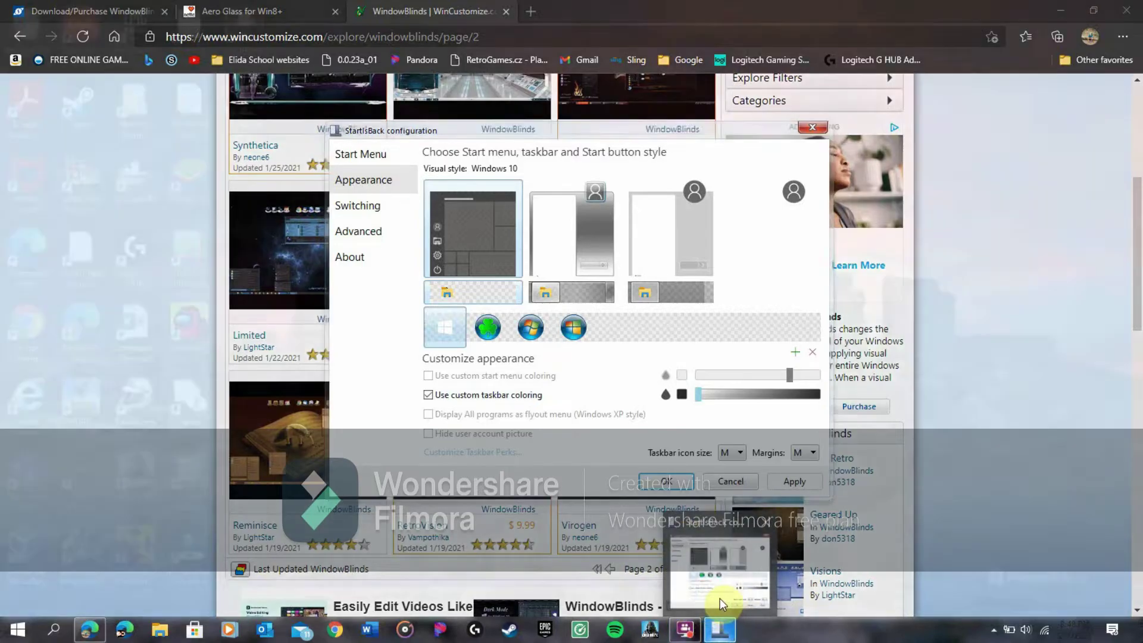
mouse_move(728, 551)
mouse_move(522, 132)
mouse_down()
mouse_move(665, 186)
mouse_move(538, 145)
mouse_up()
click(824, 138)
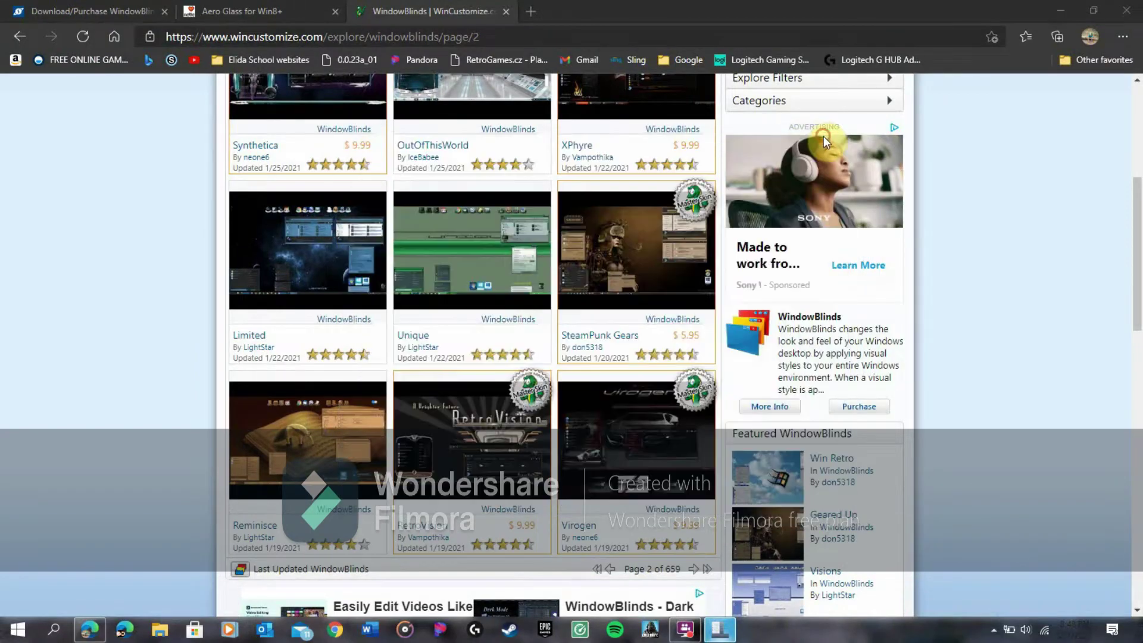
click(18, 631)
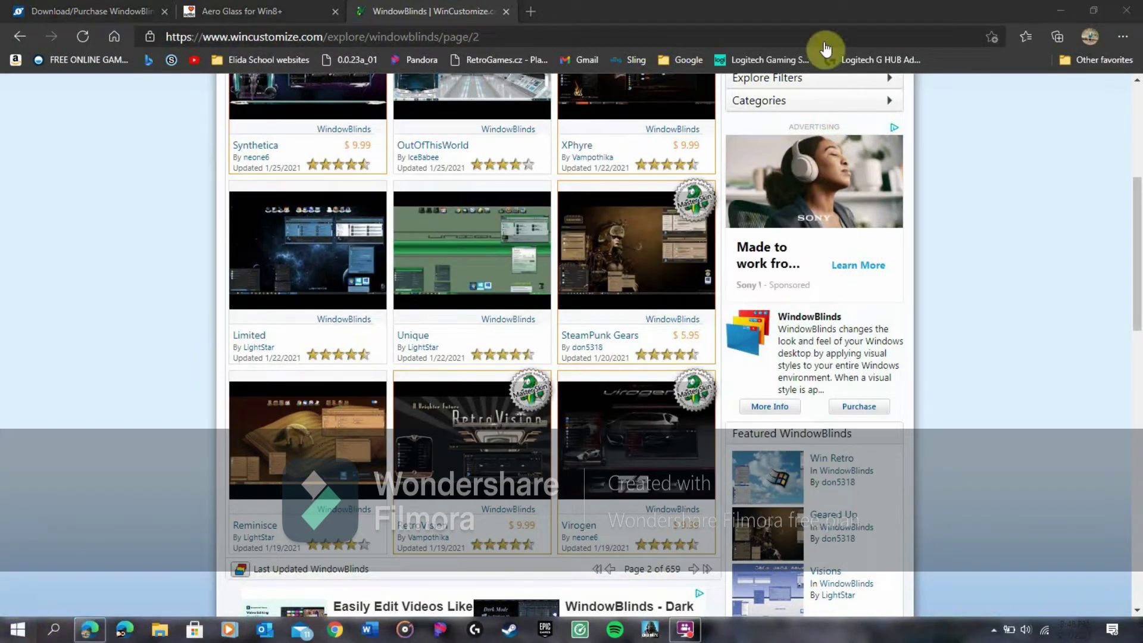
click(1061, 10)
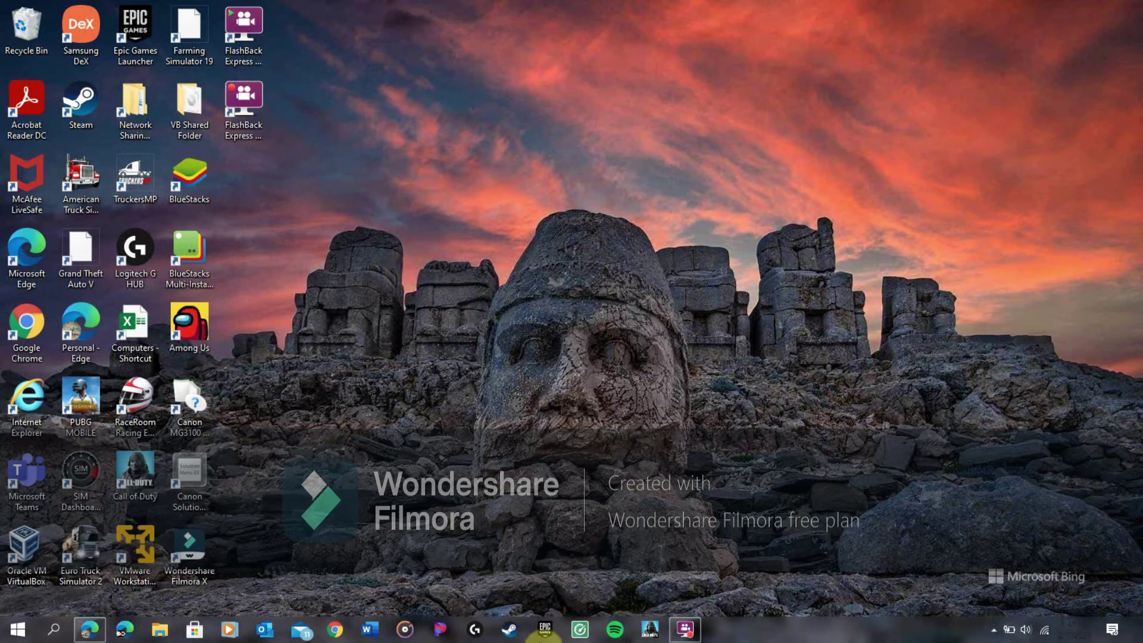
- Shift the minimized FlashBack Express recorder along the desktop and restore it to its full window
click(685, 629)
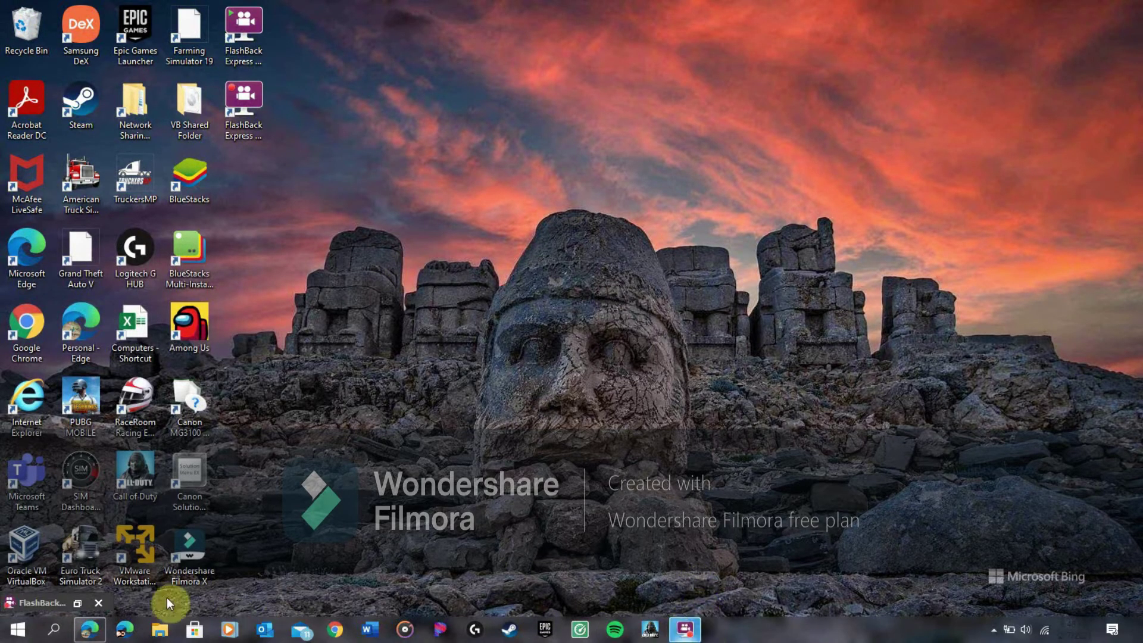
drag(53, 604, 92, 598)
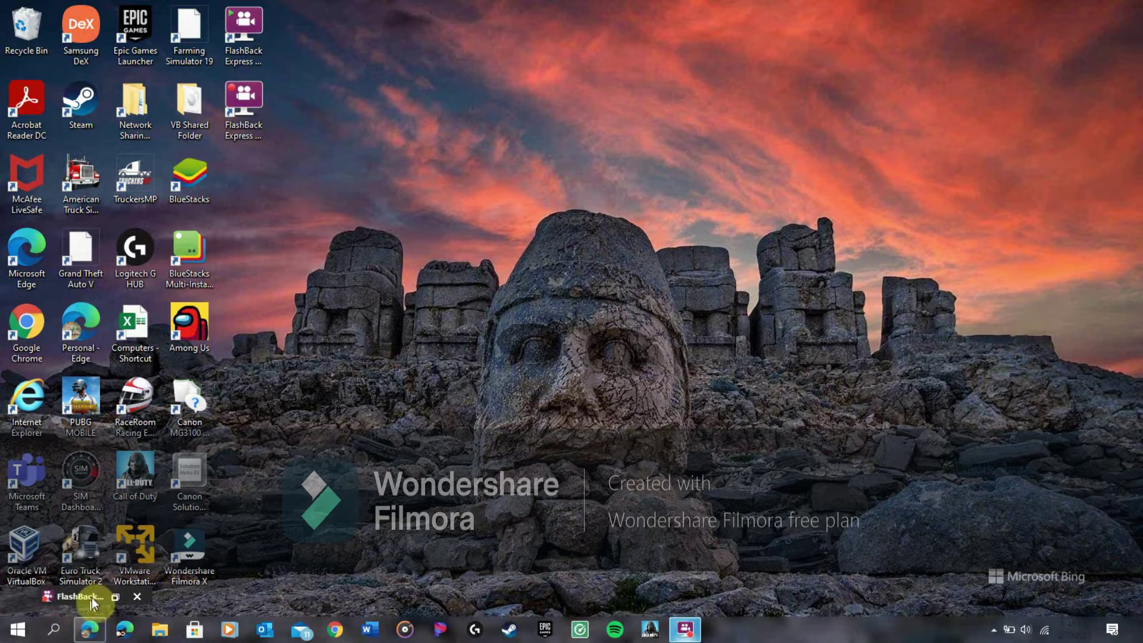
double_click(89, 602)
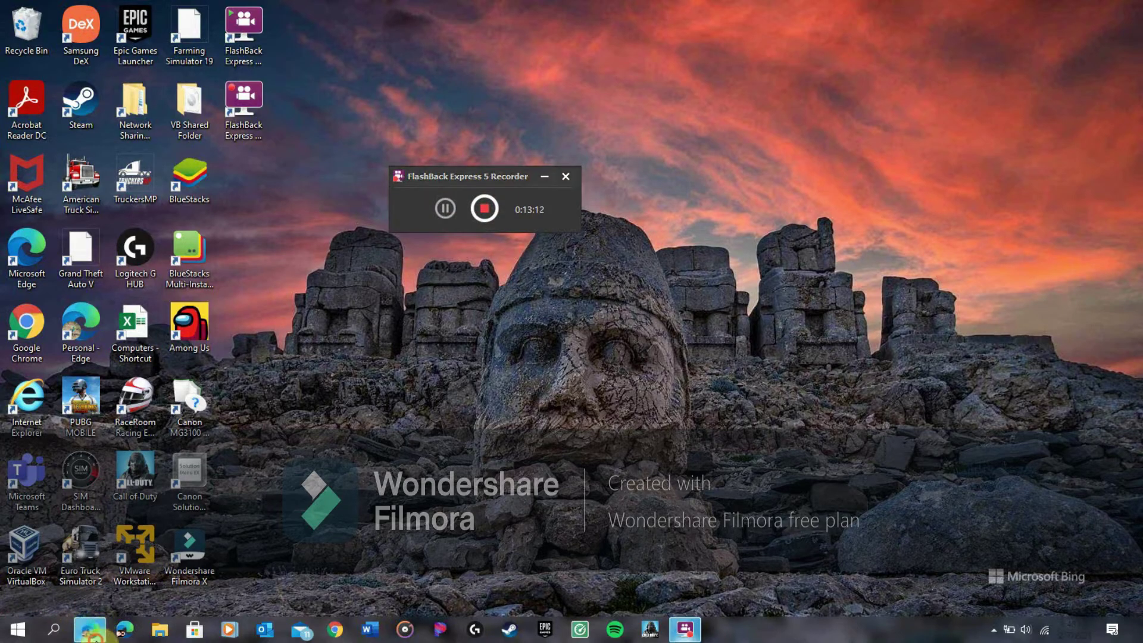
- Return to the browser and bring up Stardock's WindowBlinds purchase page
click(90, 631)
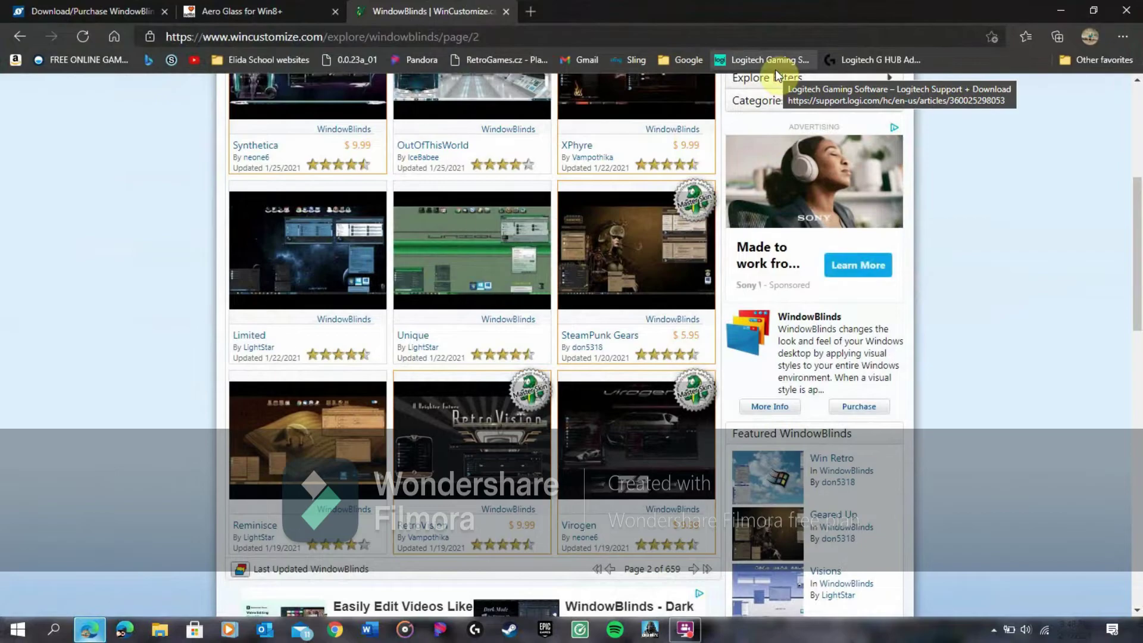
click(202, 11)
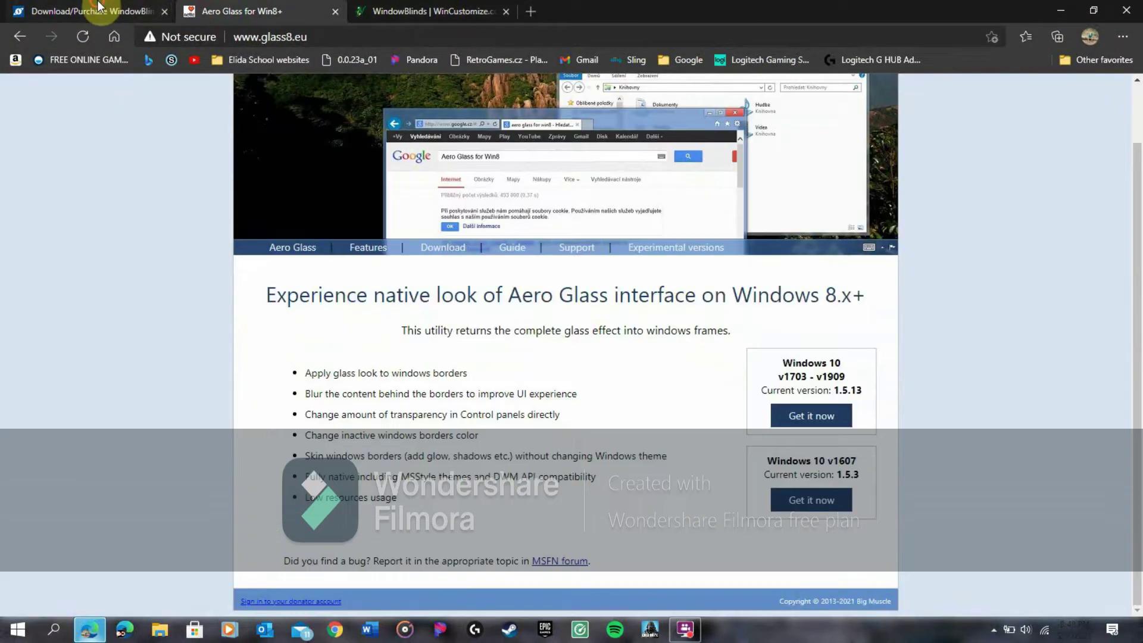
click(107, 10)
click(403, 12)
click(47, 6)
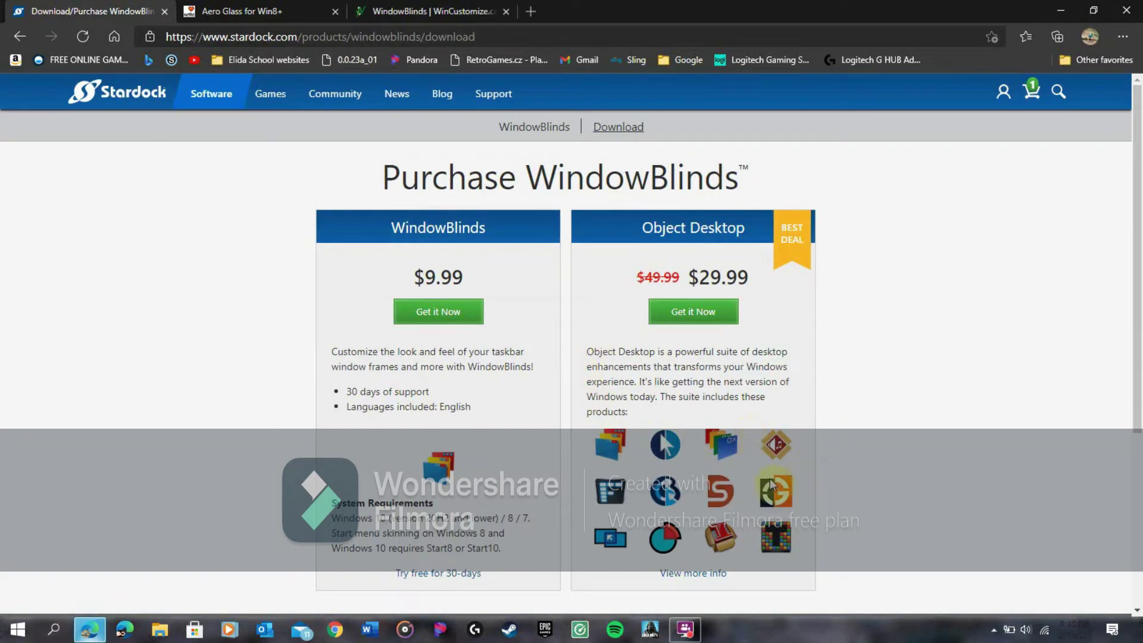
- Read the short descriptions of the products included in the Object Desktop suite, such as CursorFX, Curtains, Fences and IconPackager
mouse_move(676, 441)
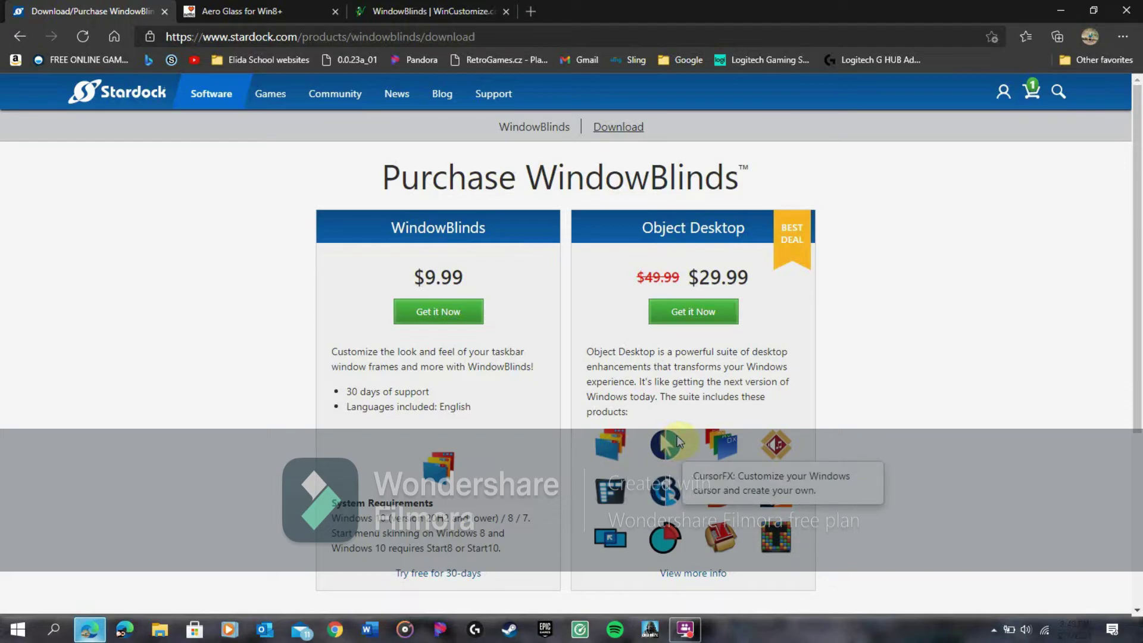
mouse_move(722, 450)
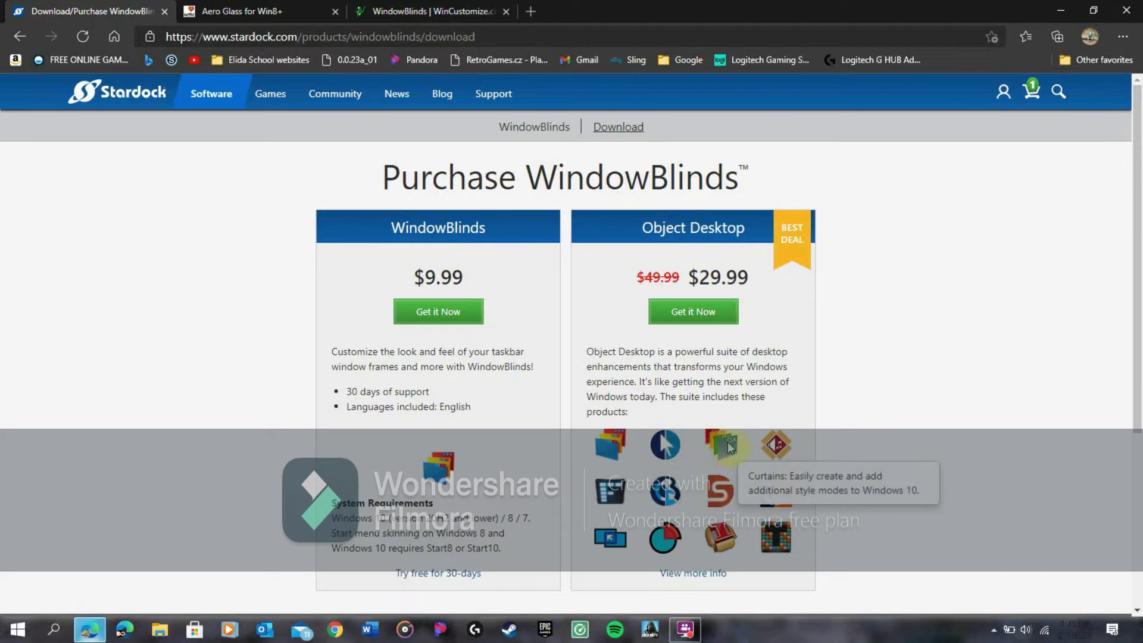
mouse_move(785, 451)
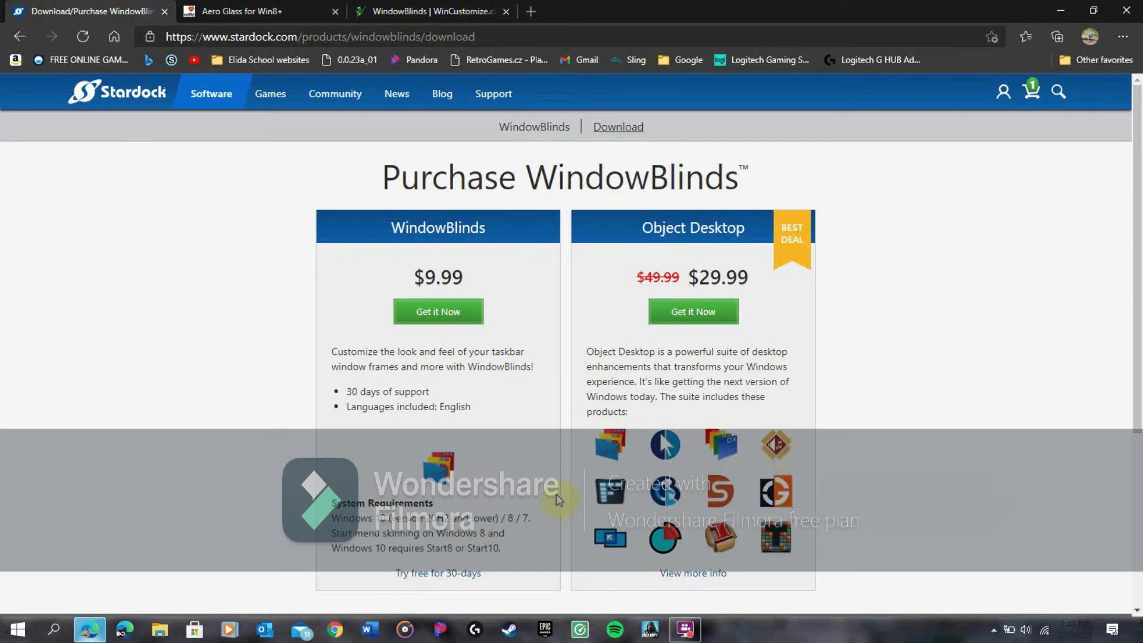
mouse_move(605, 494)
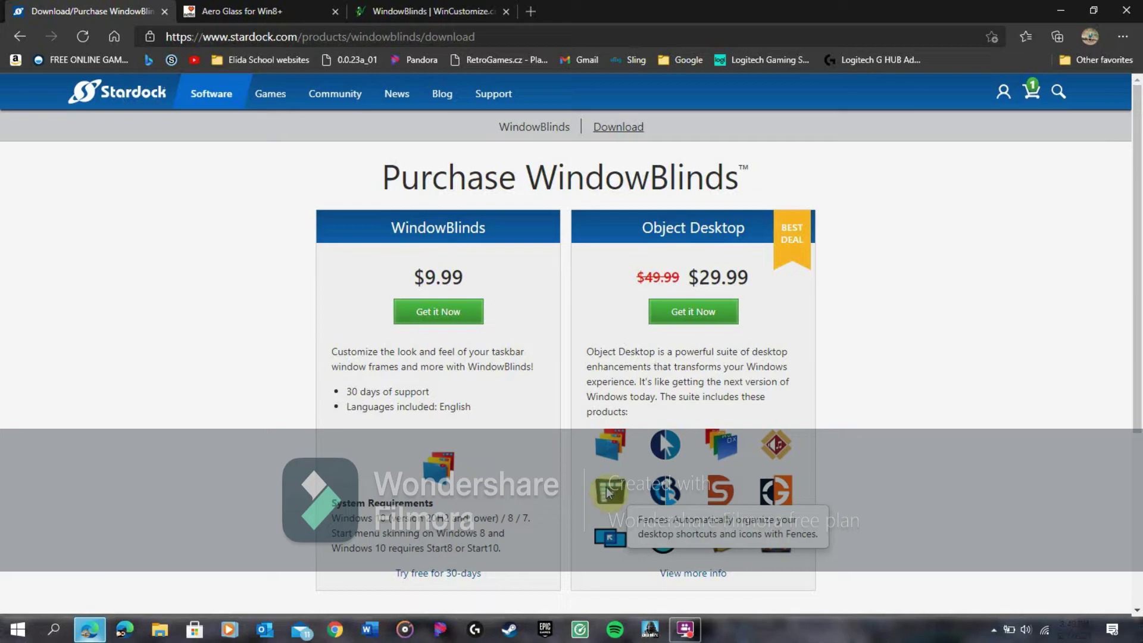
mouse_move(659, 490)
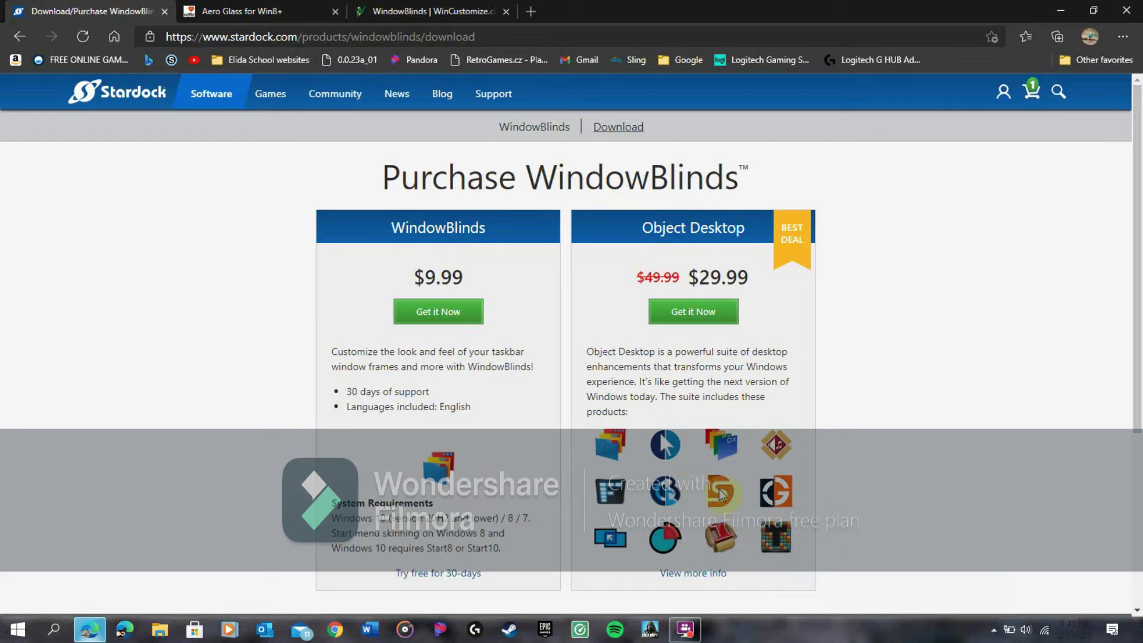
mouse_move(721, 495)
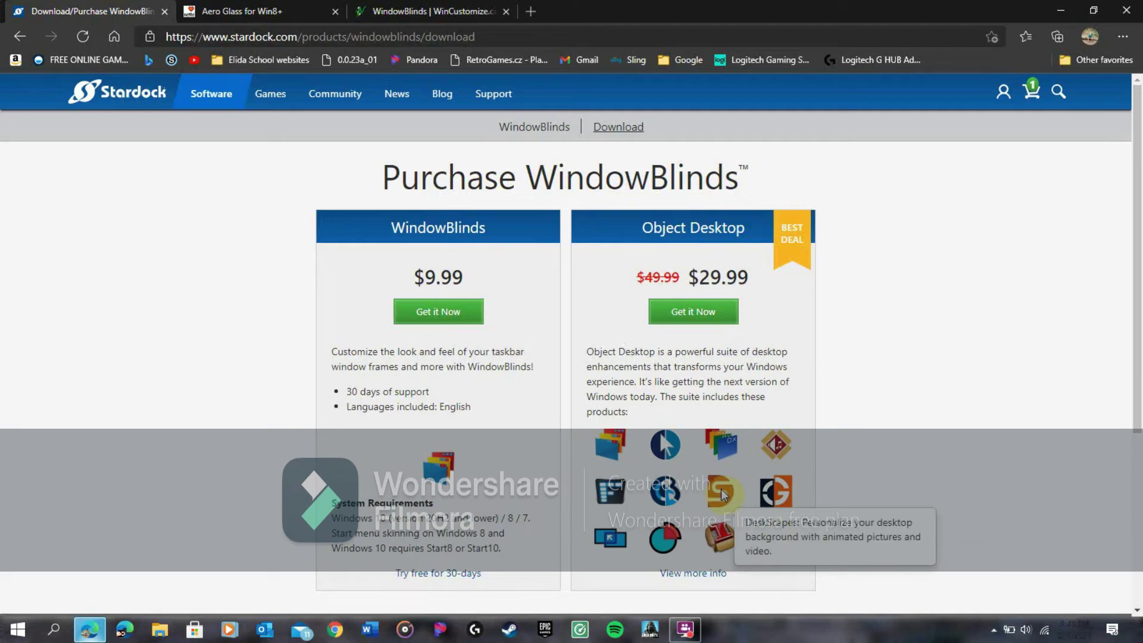
mouse_move(783, 495)
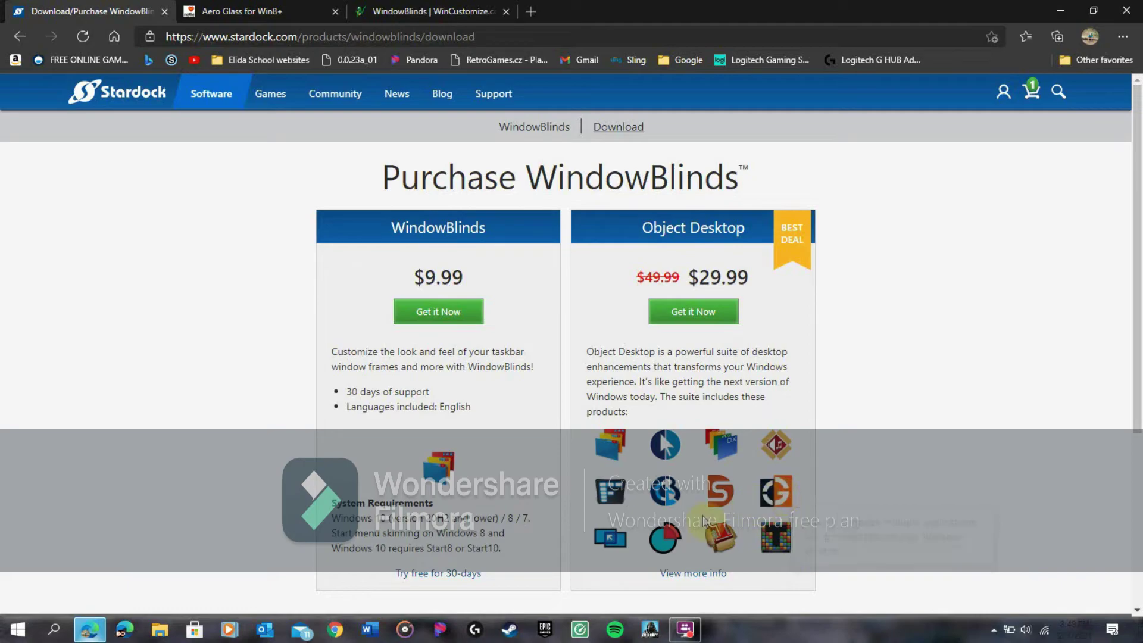
mouse_move(614, 540)
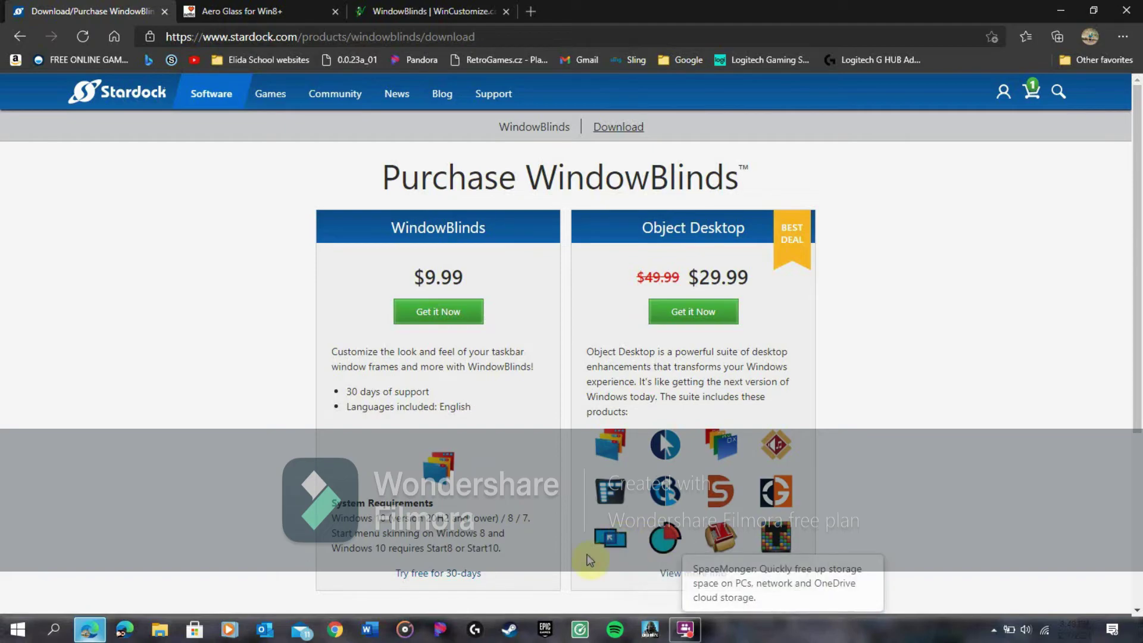
mouse_move(712, 539)
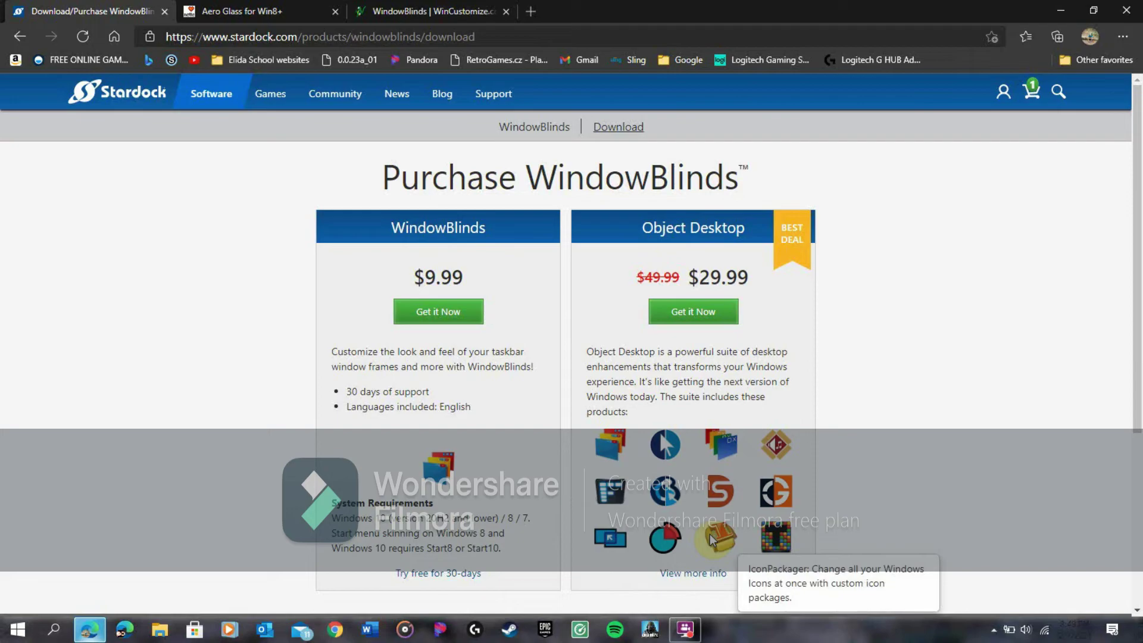
mouse_move(776, 548)
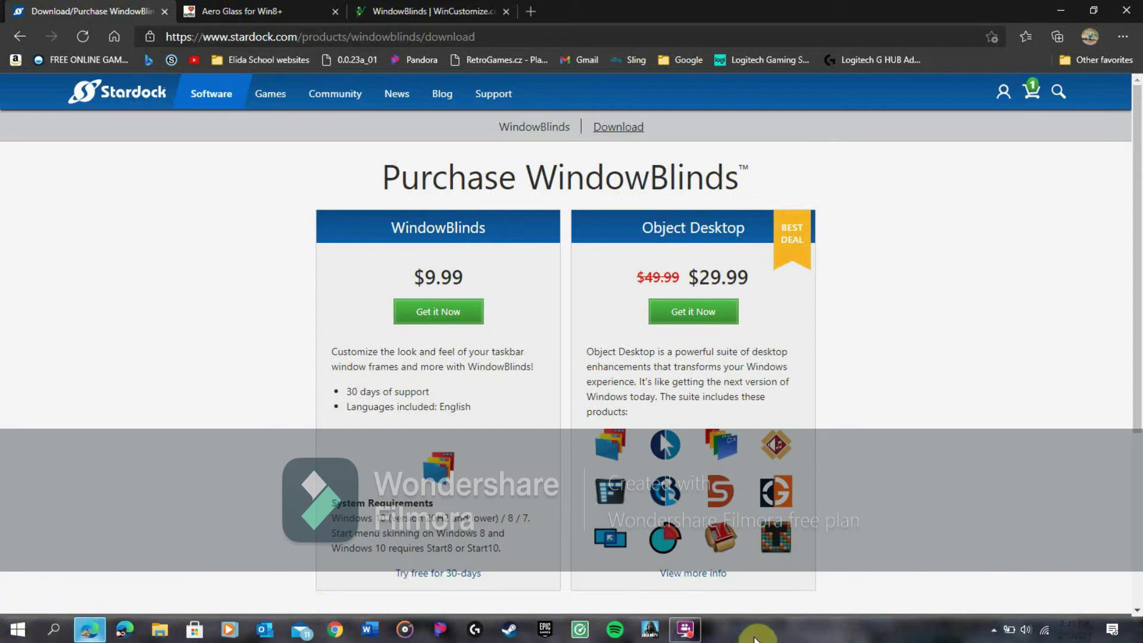
- Create a second virtual desktop, view it, and close Desktop 2 again
key(super+Tab)
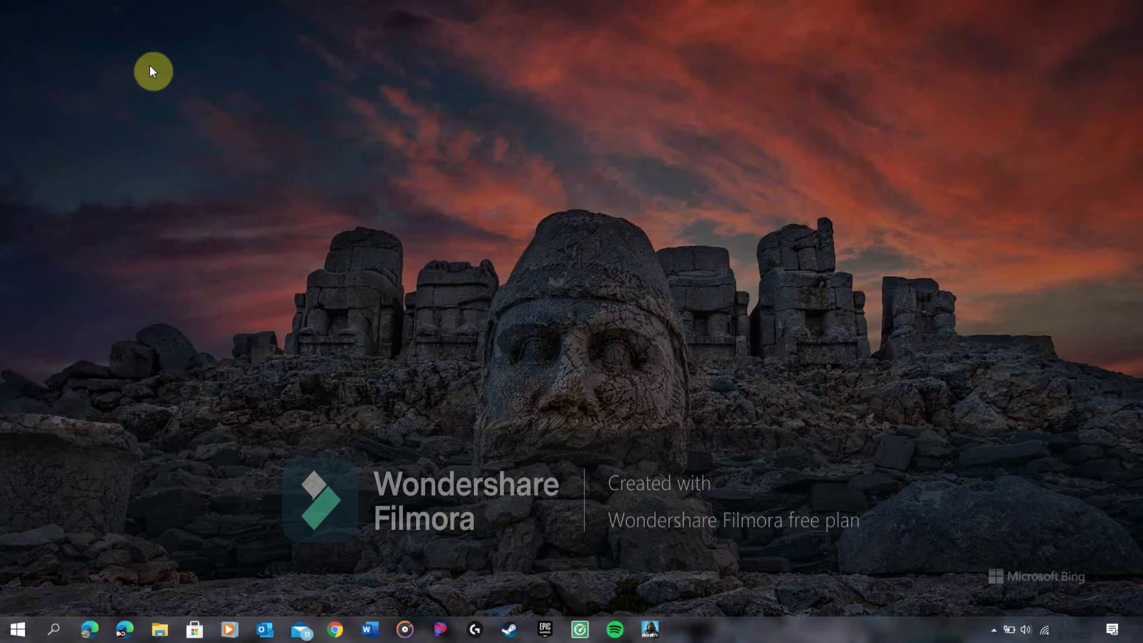
click(219, 65)
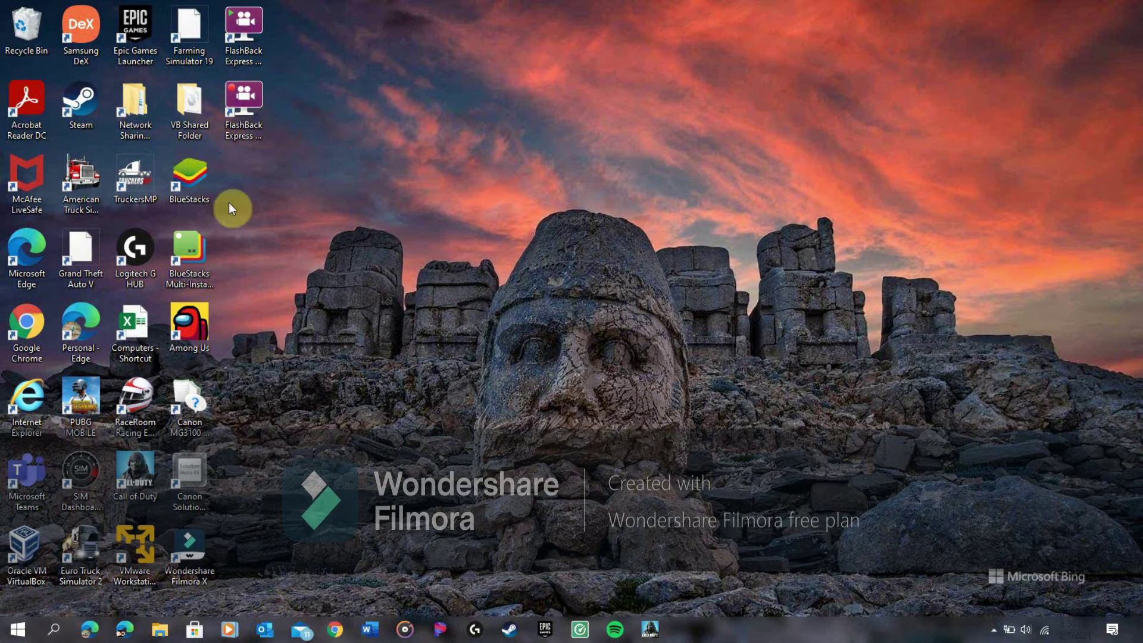
key(super+Tab)
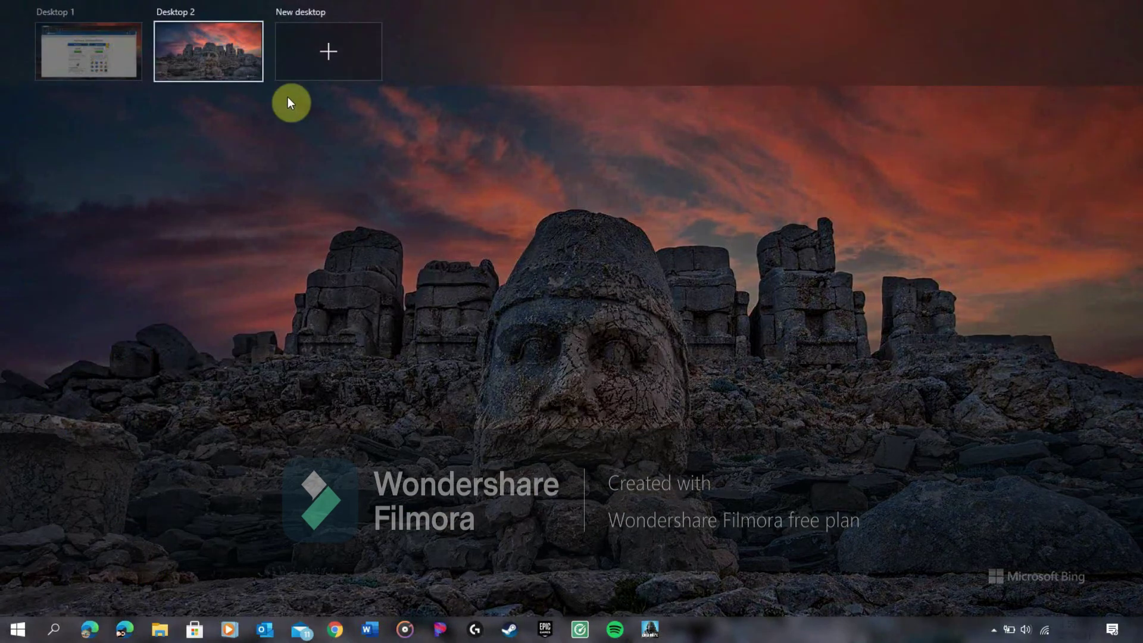
click(249, 23)
key(super+Tab)
click(255, 11)
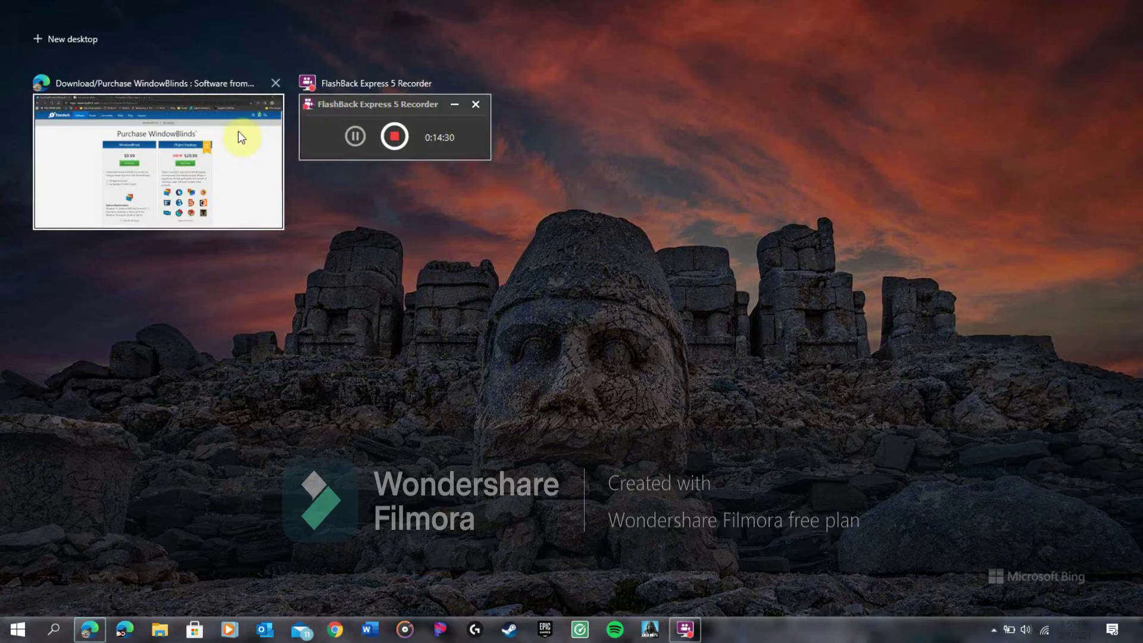
- Go back to the WindowBlinds purchase page and read the SoundPackager and Tiles descriptions under Object Desktop
click(238, 131)
key(super+Tab)
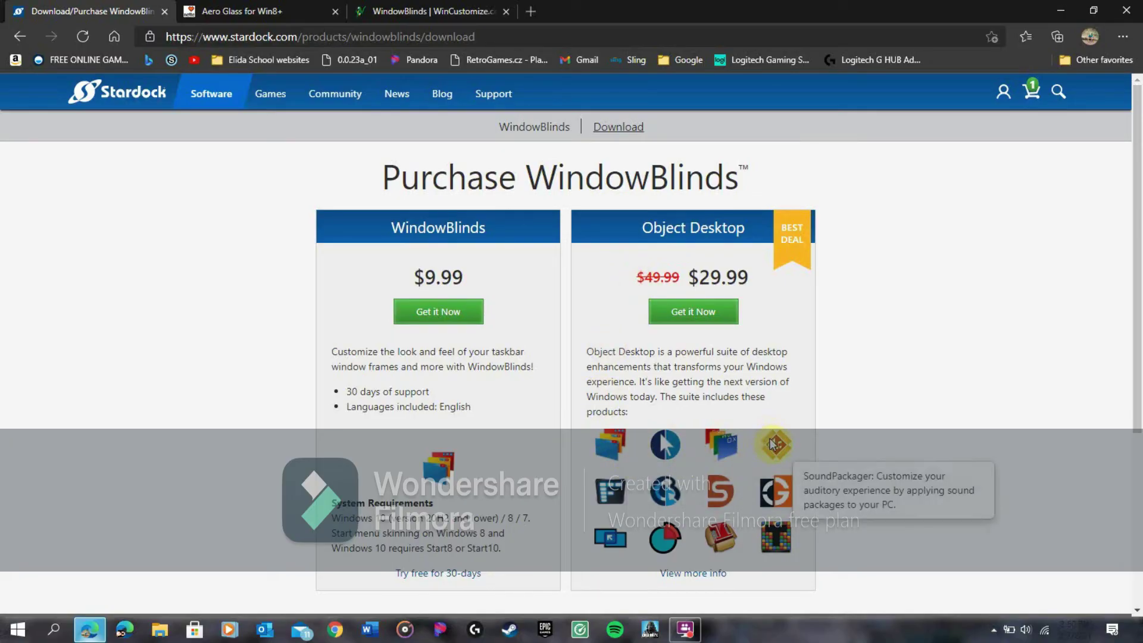
mouse_move(783, 534)
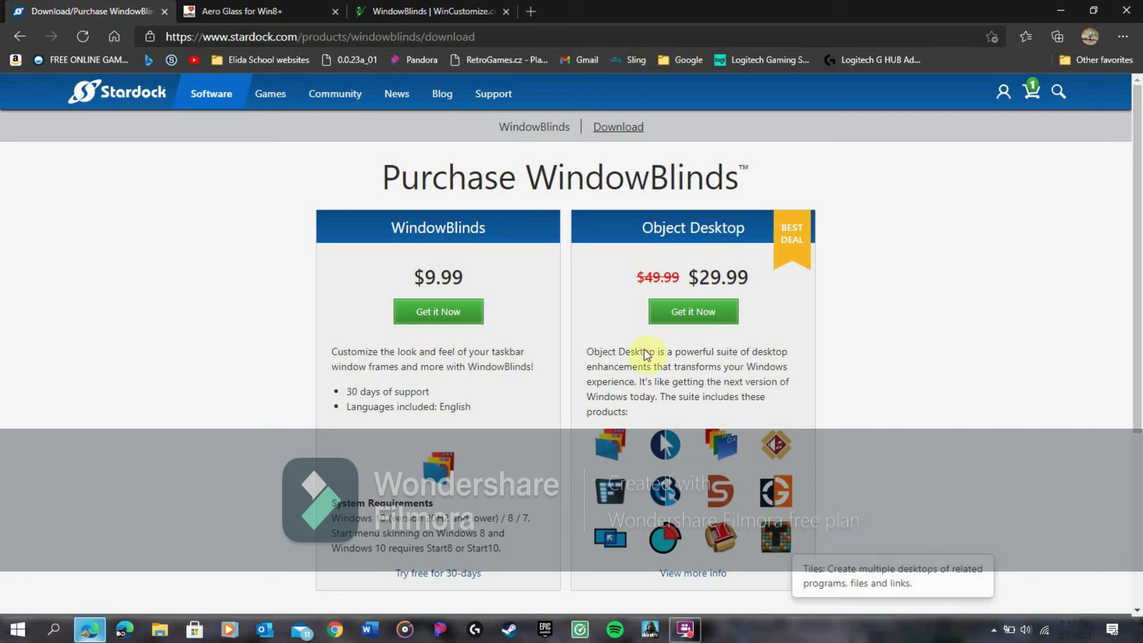